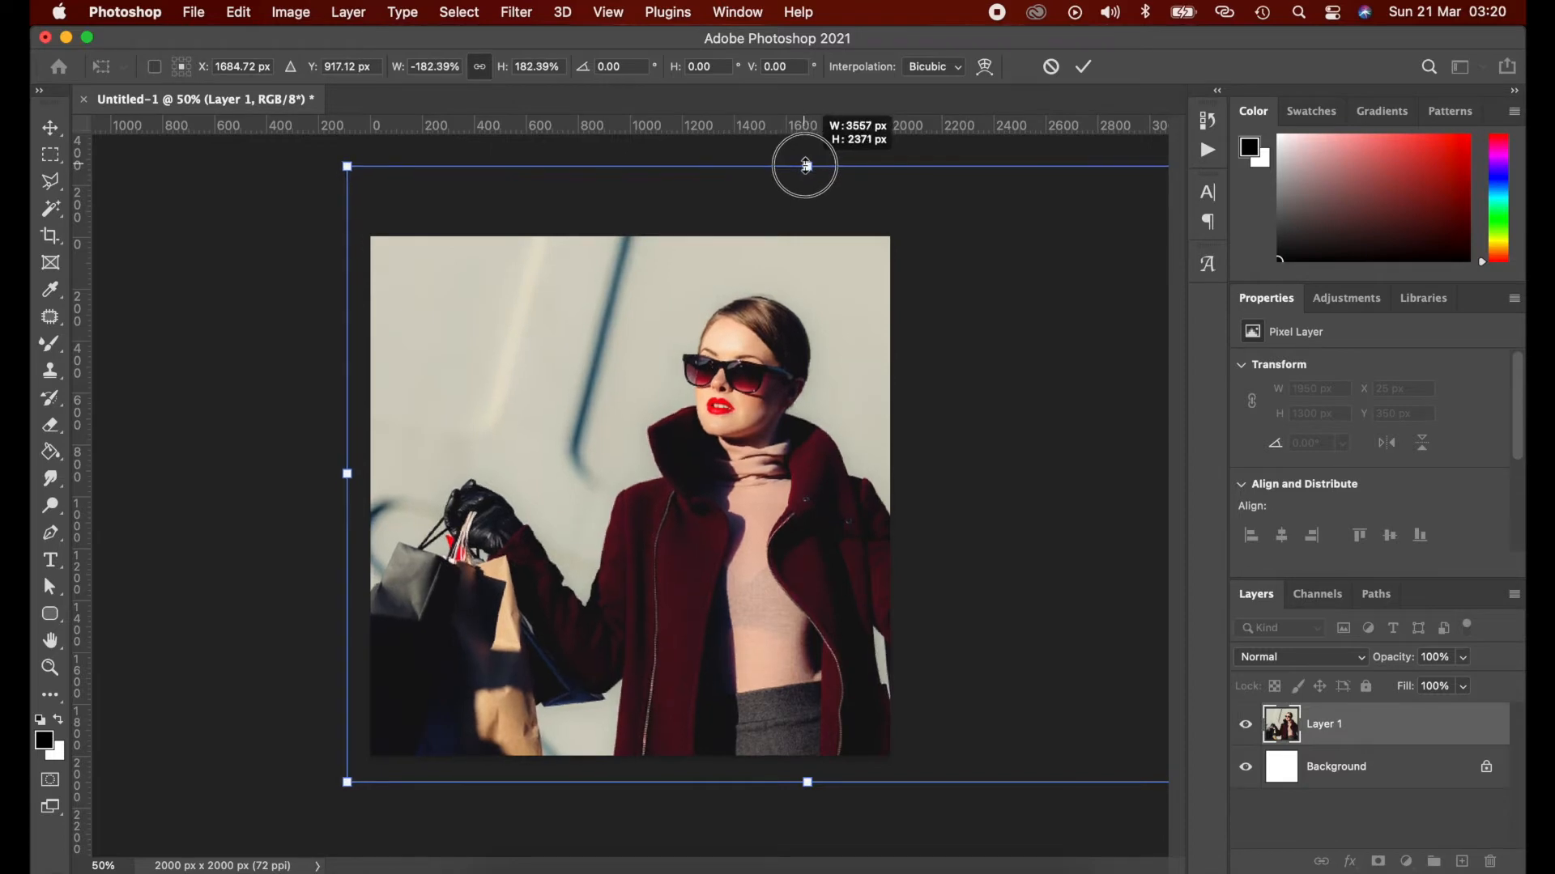
- Commit the flipped, enlarged photo at 3557 × 2371 px and duplicate its layer, leaving only the copy of the photo visible
left_click_drag(835, 596, 834, 593)
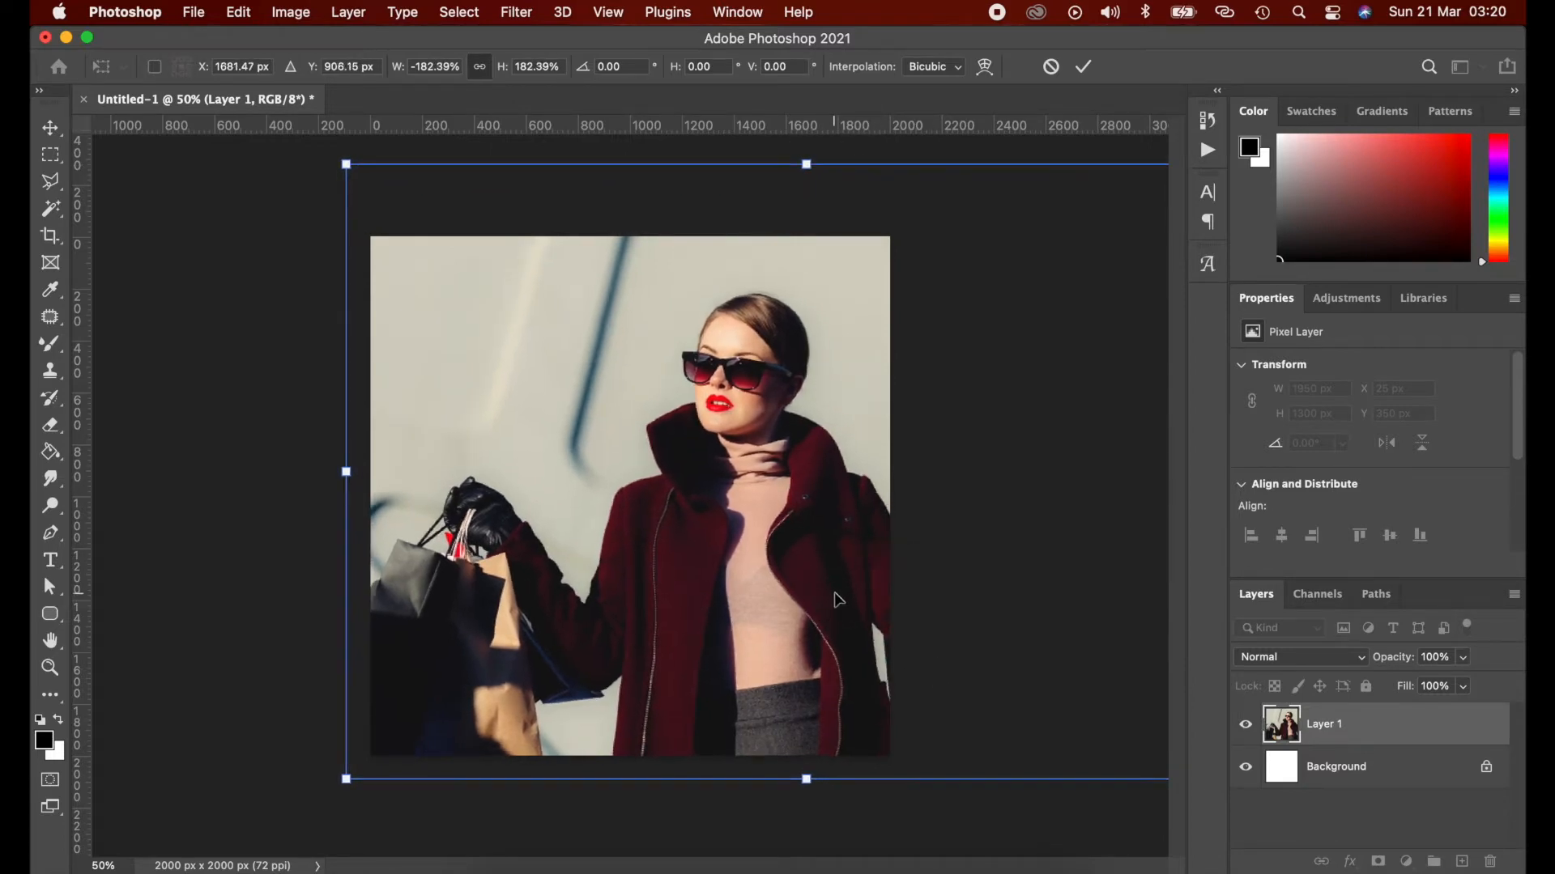
key("Return")
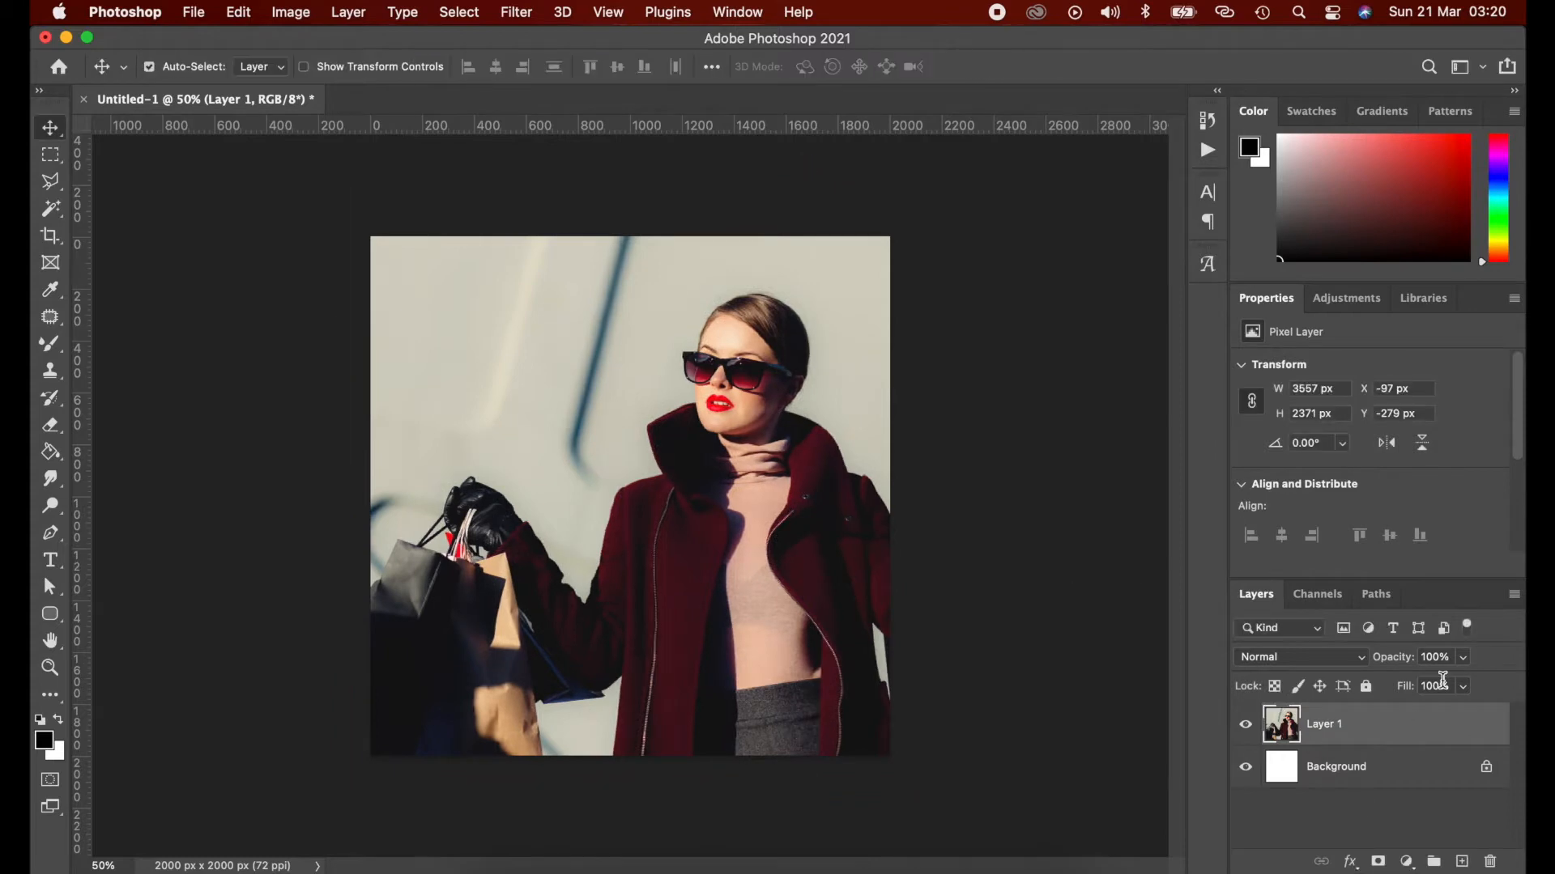
key("super+j")
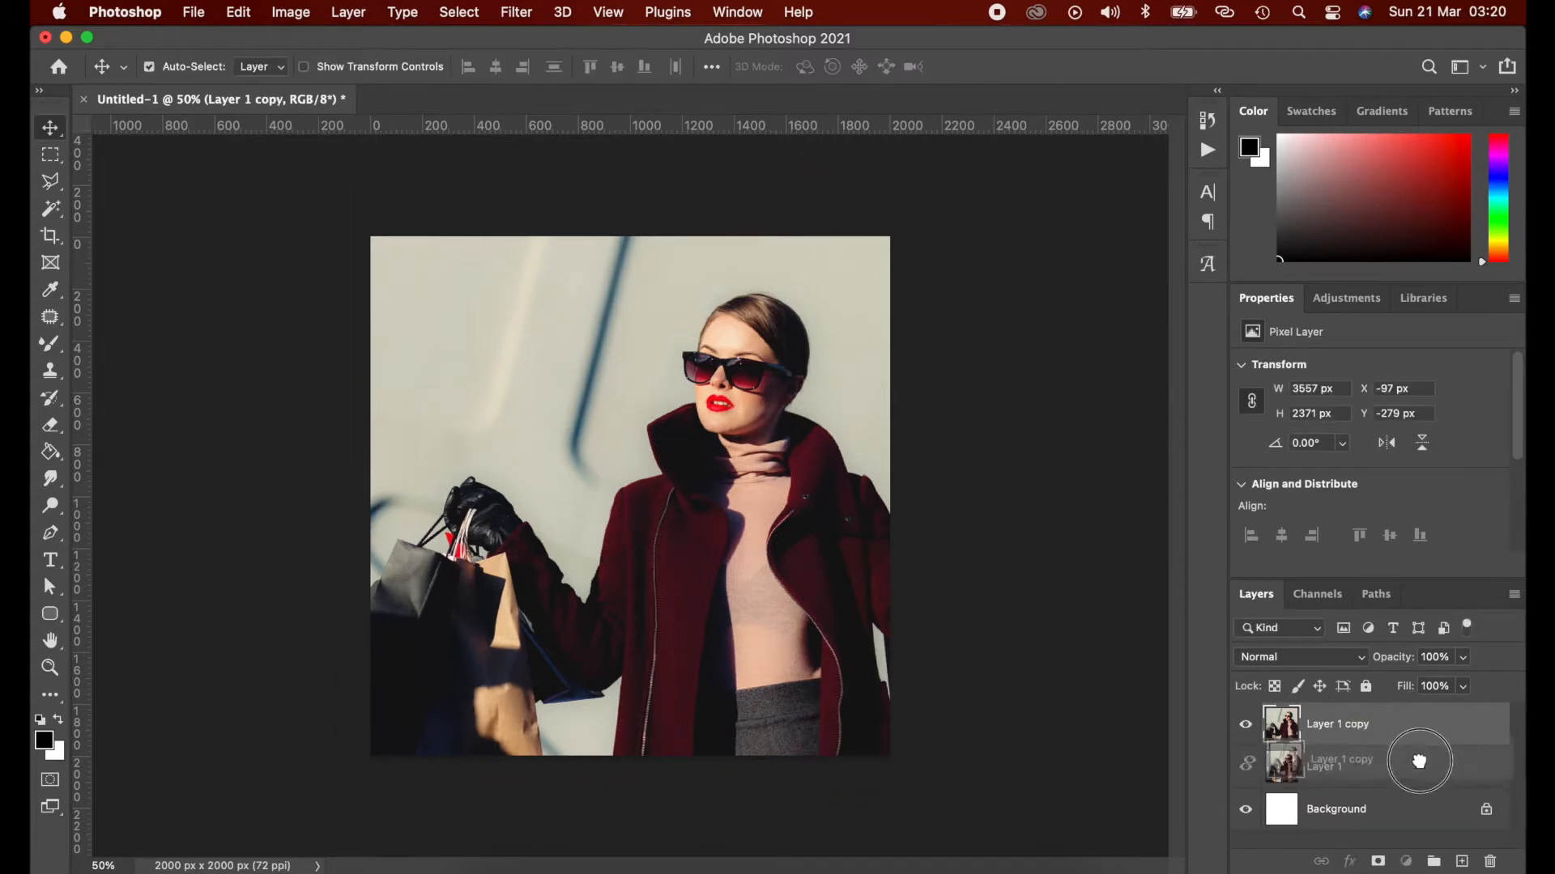
left_click(1245, 767)
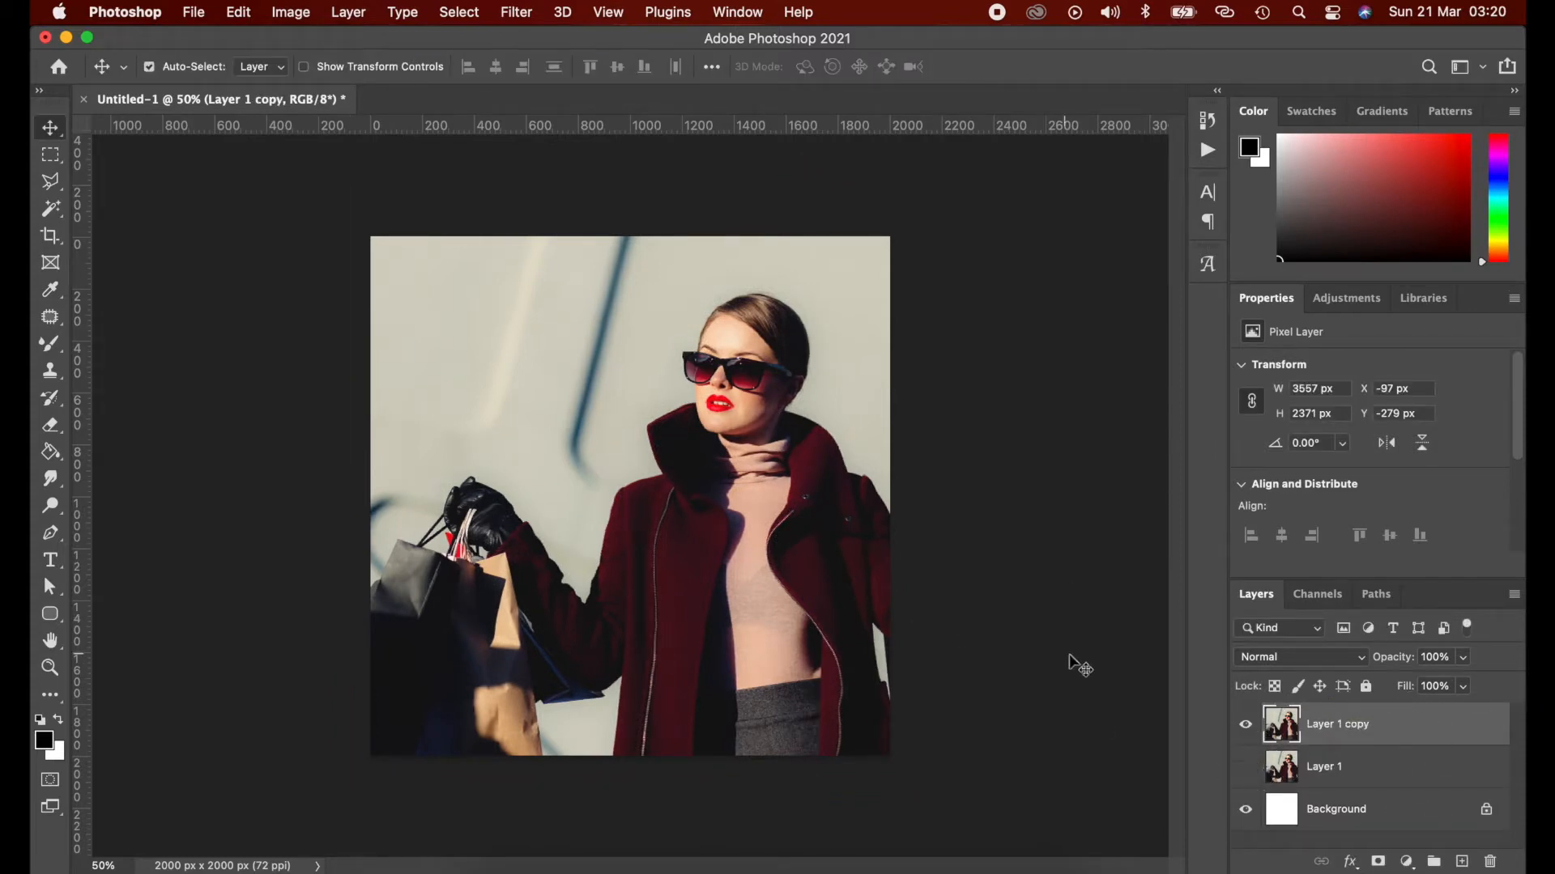
- Create a black triangle 2898 px wide and 2536.25 px high with the Triangle tool and place it over the photo
left_click(50, 614)
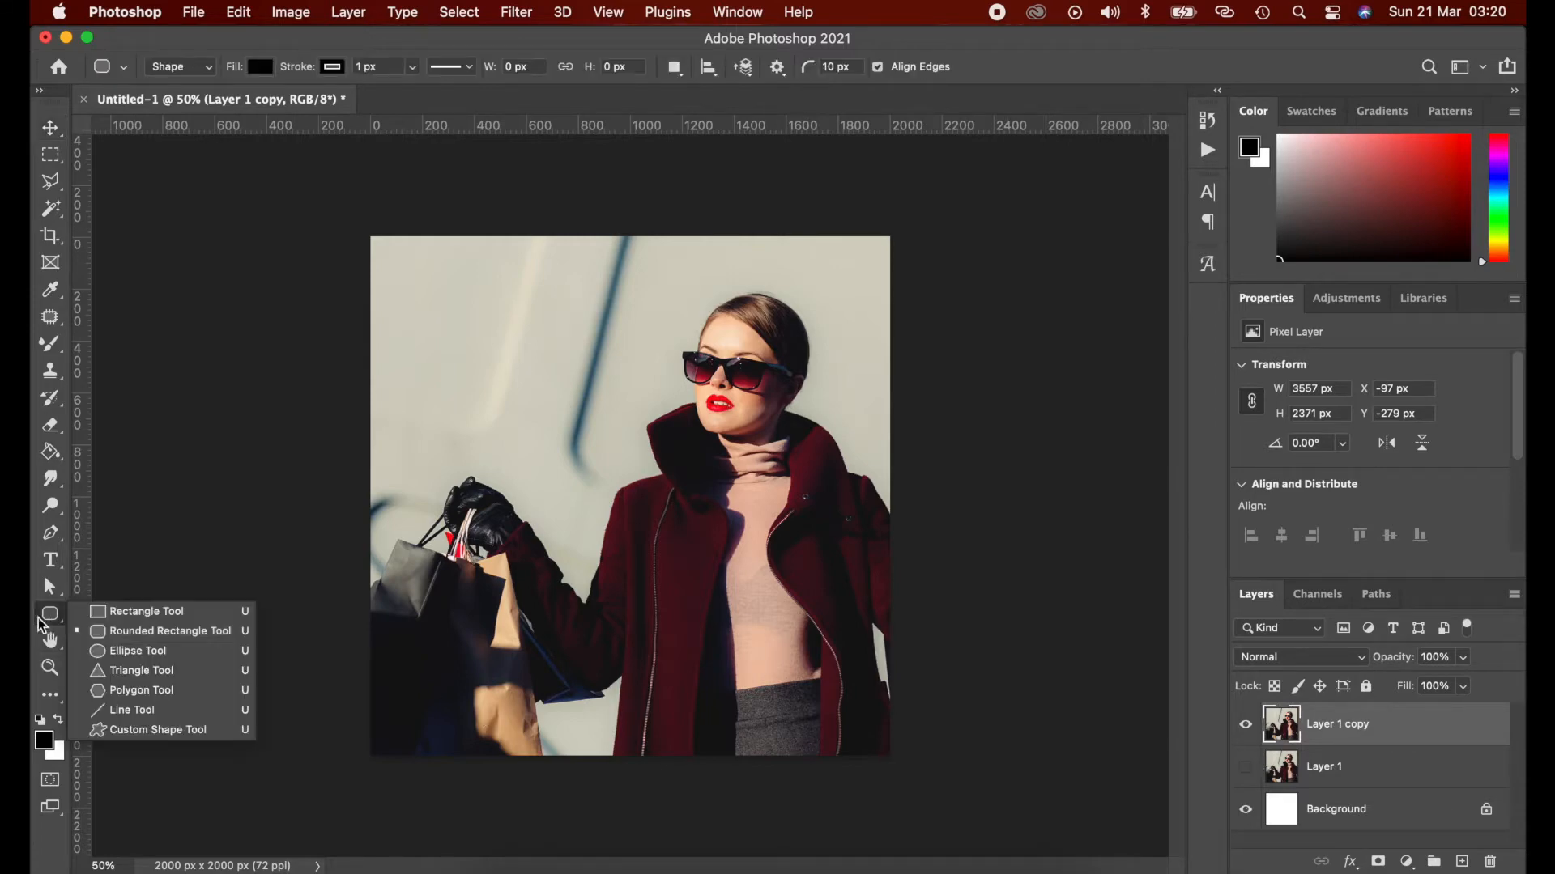
left_click(139, 670)
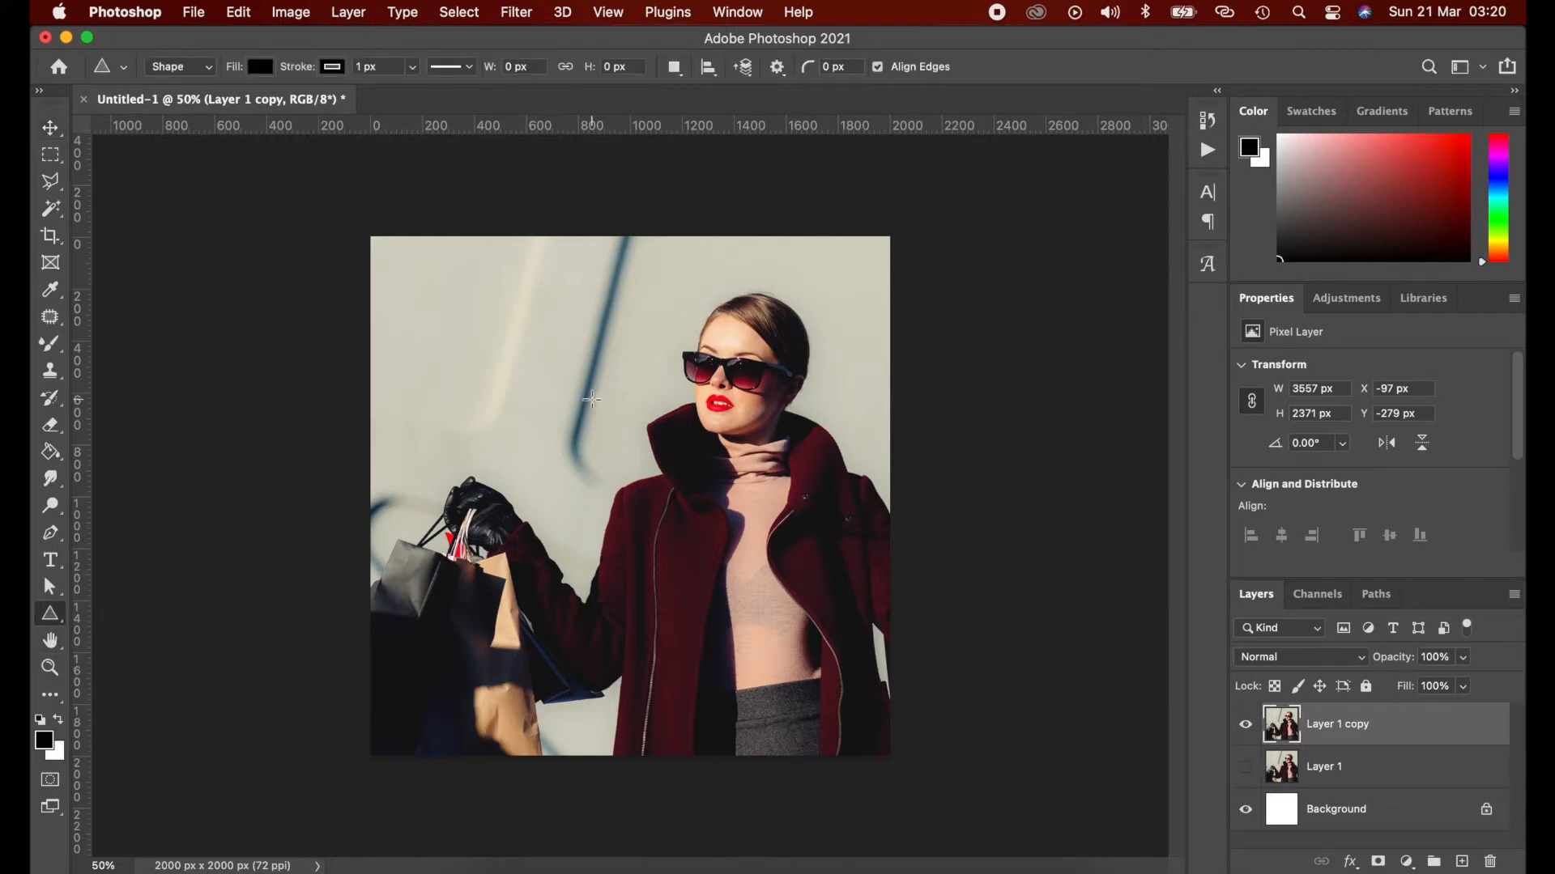
left_click(596, 405)
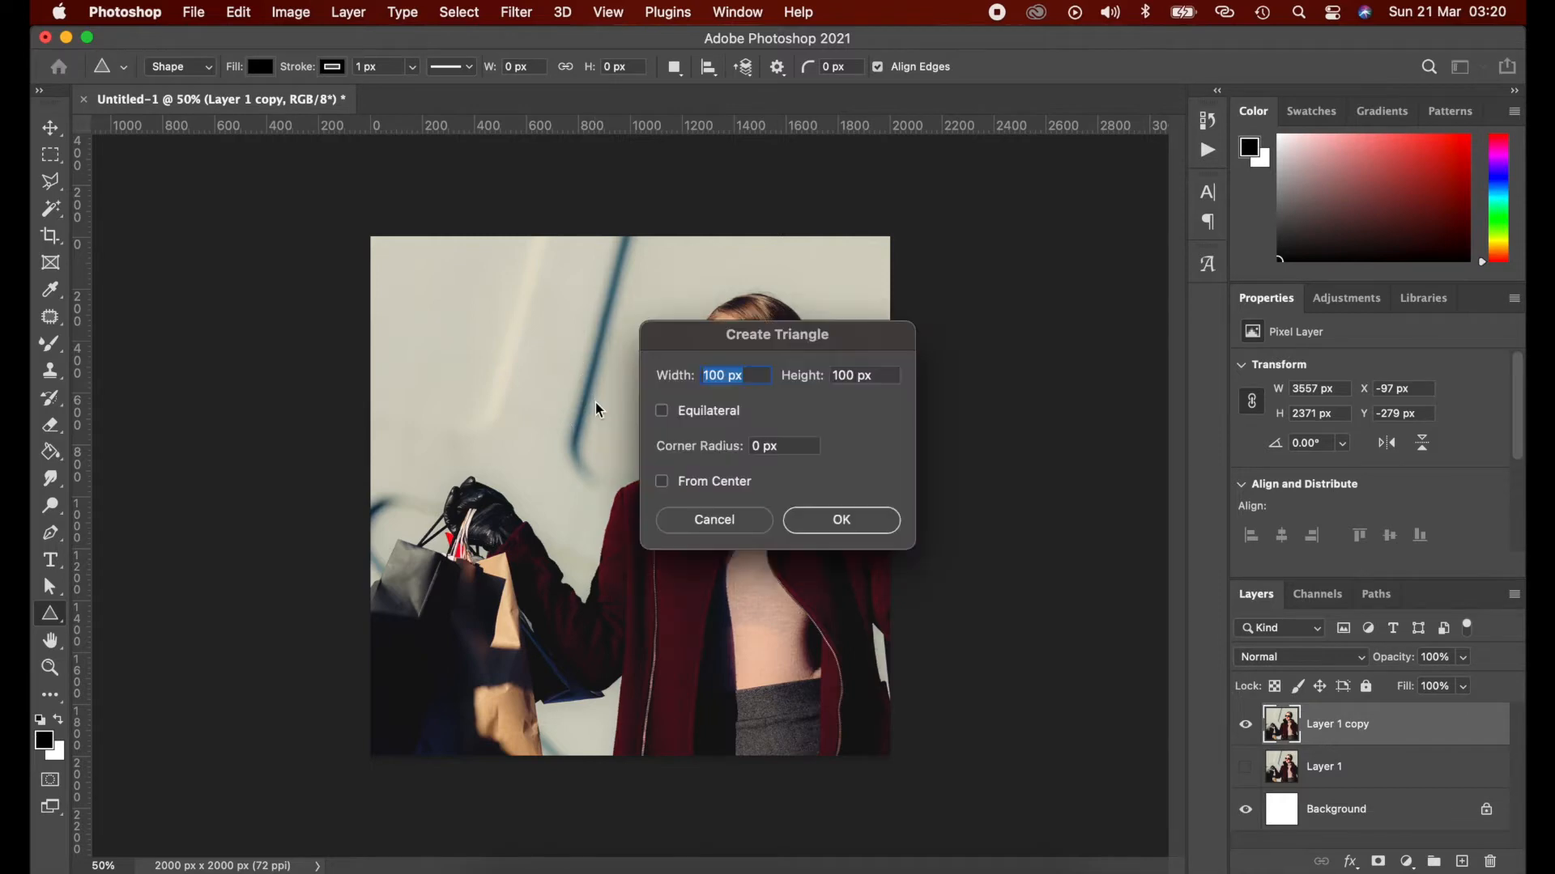
type("2898")
key("Tab")
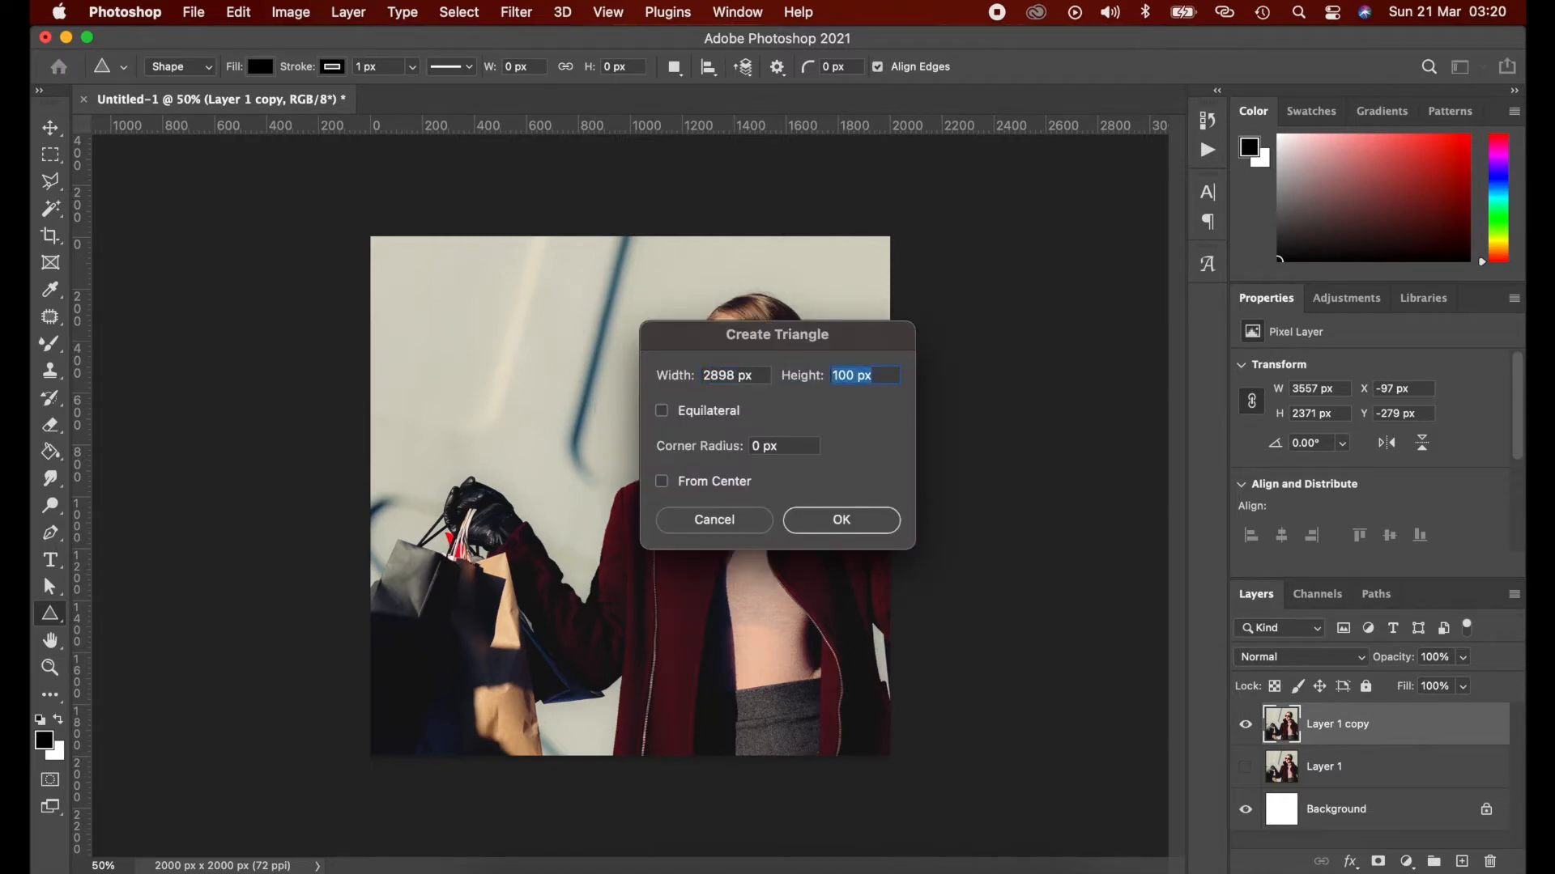
type("2")
key("Return")
key("v")
left_click(971, 697)
left_click_drag(854, 682, 645, 521)
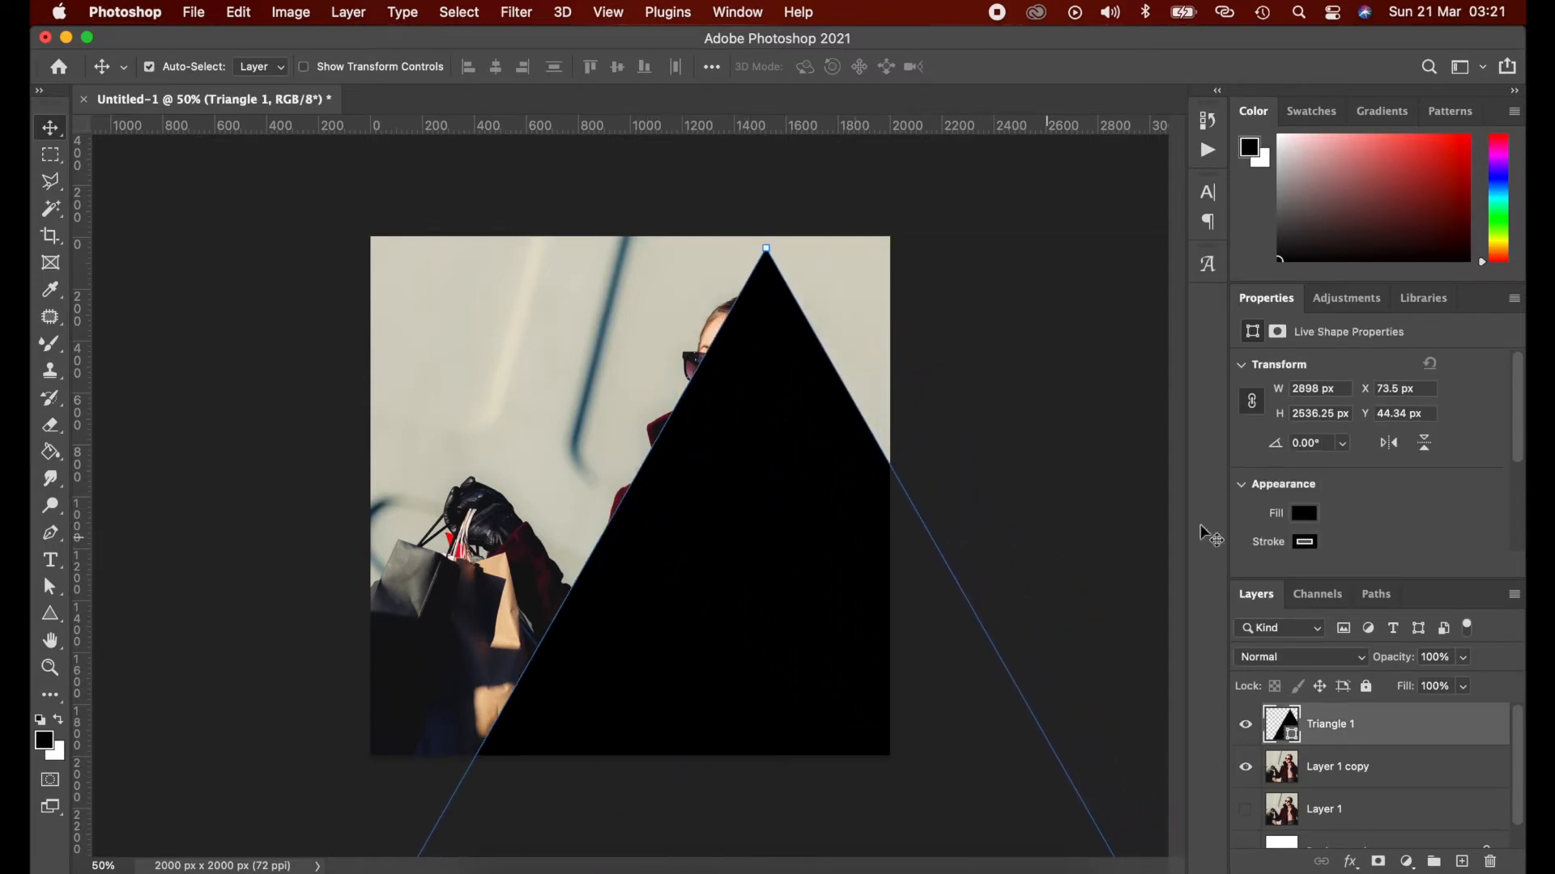
- Remove the triangle's stroke and round its corners with a 100 px radius
left_click(1303, 541)
left_click(1251, 565)
scroll(1391, 507, "down", 3)
scroll(1391, 507, "down", 1)
left_click(1300, 468)
type("100")
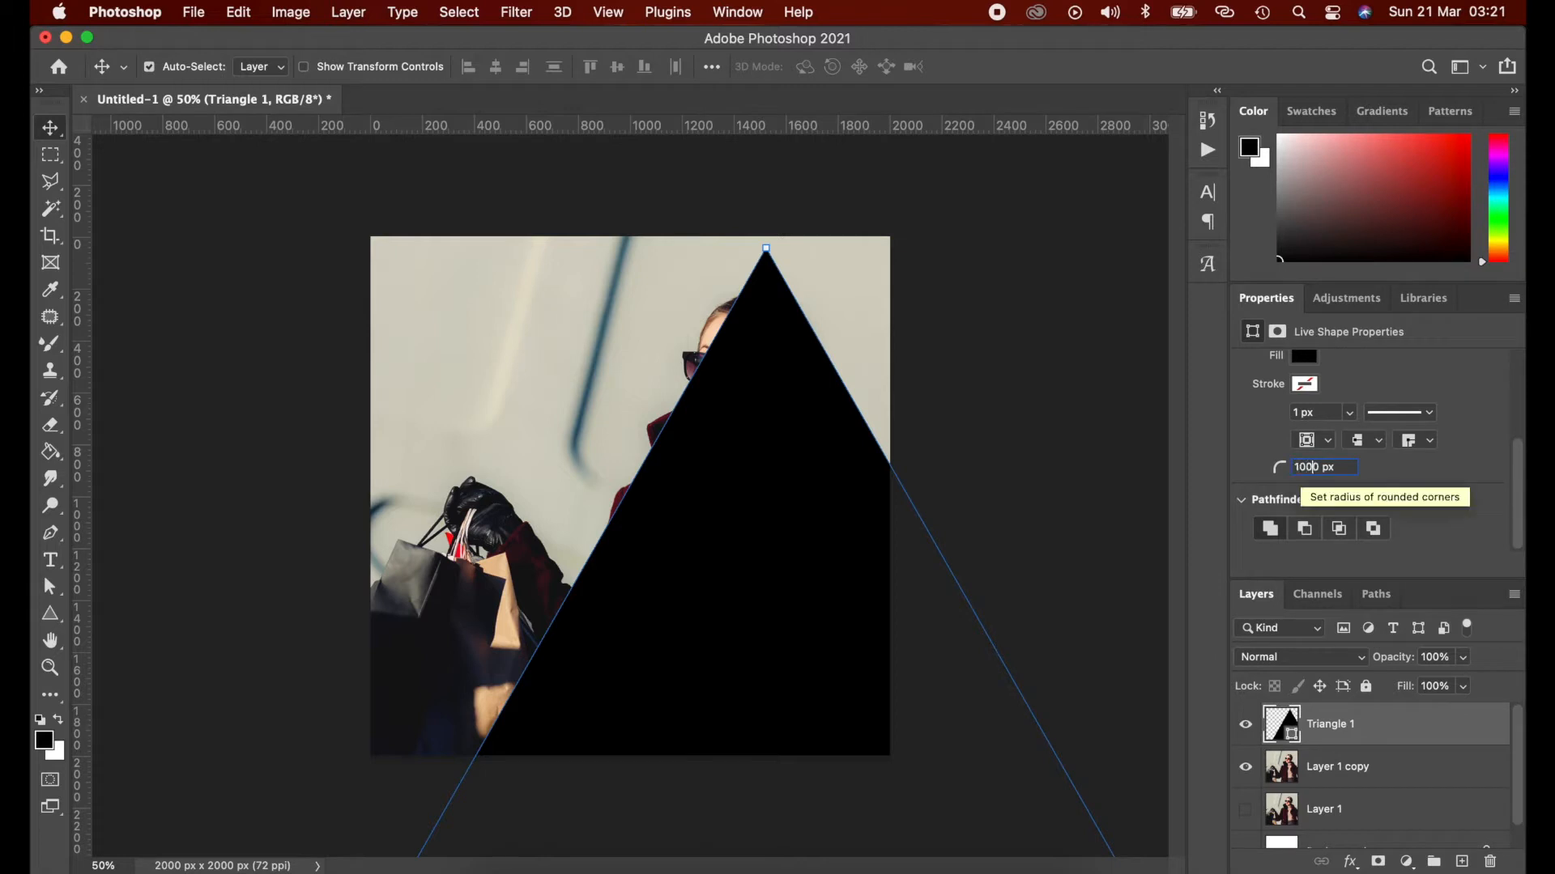
key("Return")
- Shift the triangle up over the canvas and rotate it by 180° to point downwards
left_click_drag(764, 530, 710, 463)
left_click(1306, 470)
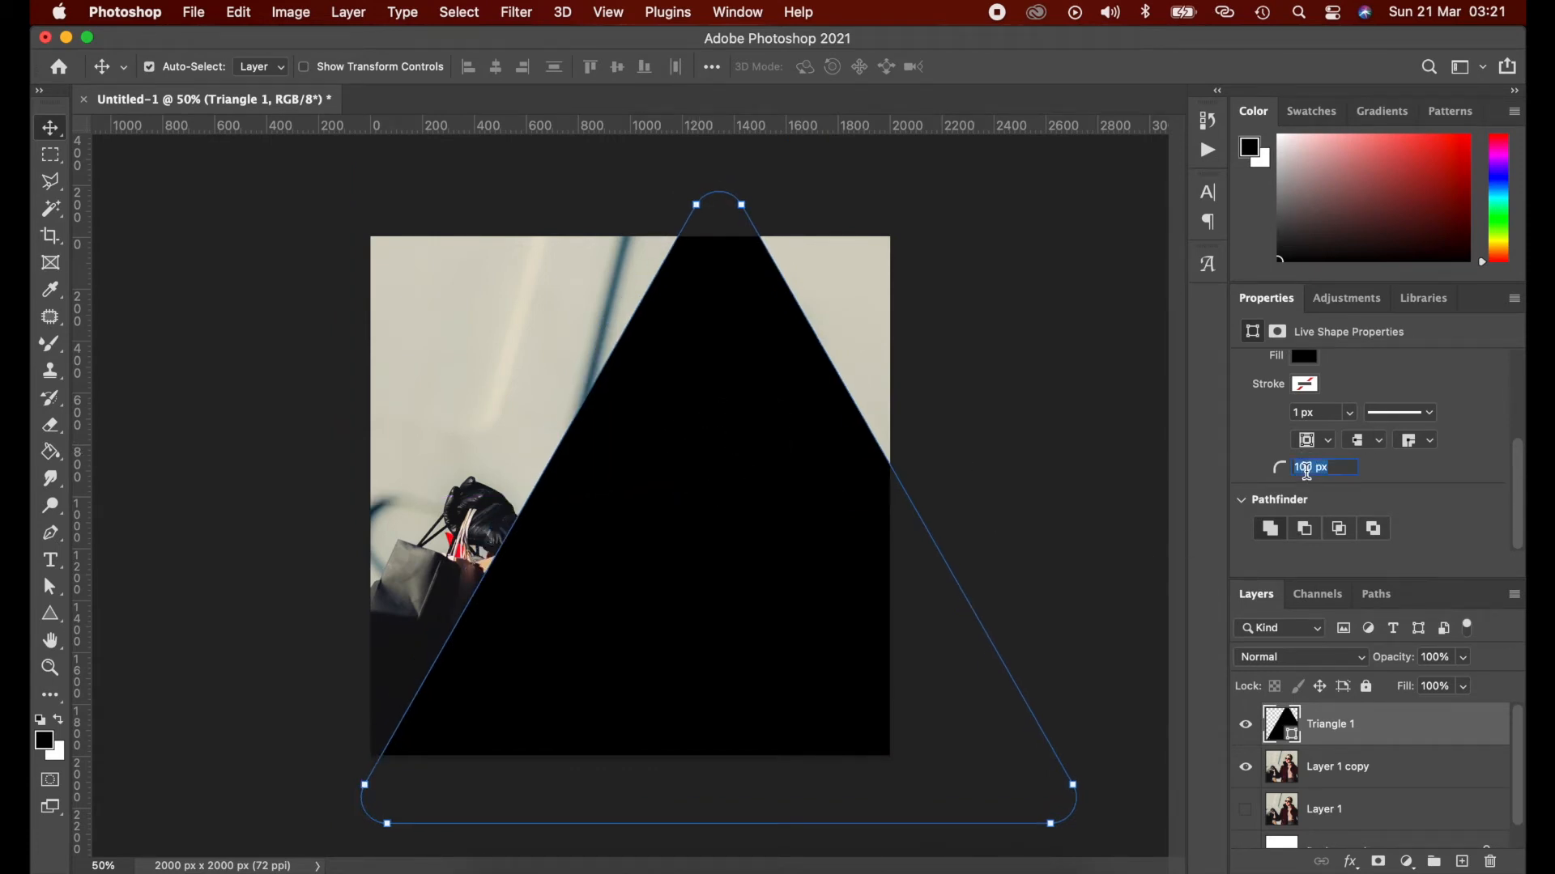
scroll(1392, 403, "up", 3)
left_click(1301, 444)
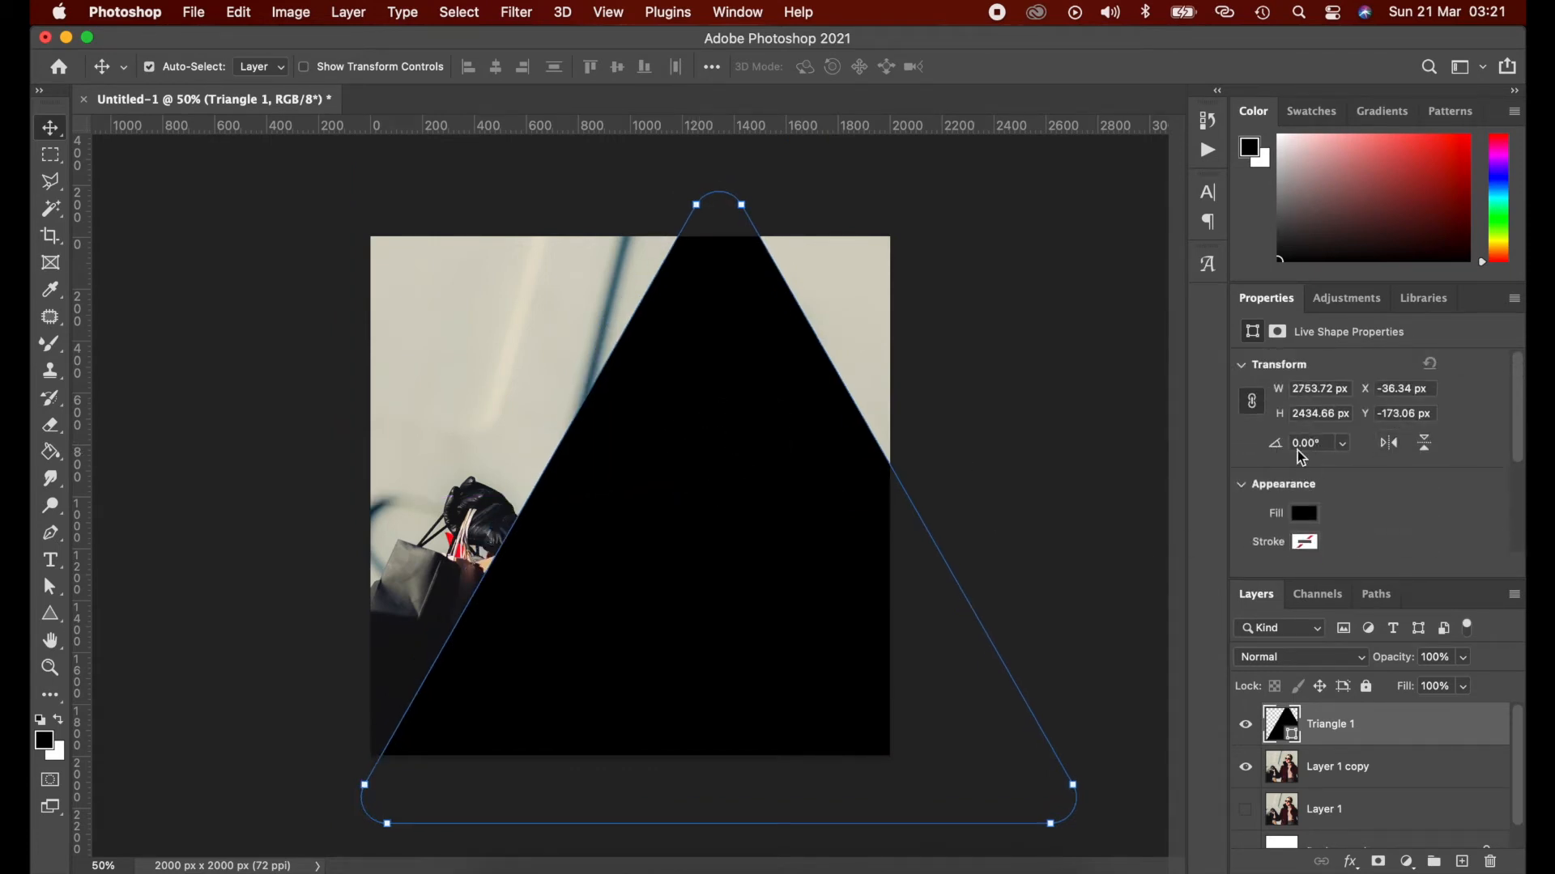
type("180")
key("Return")
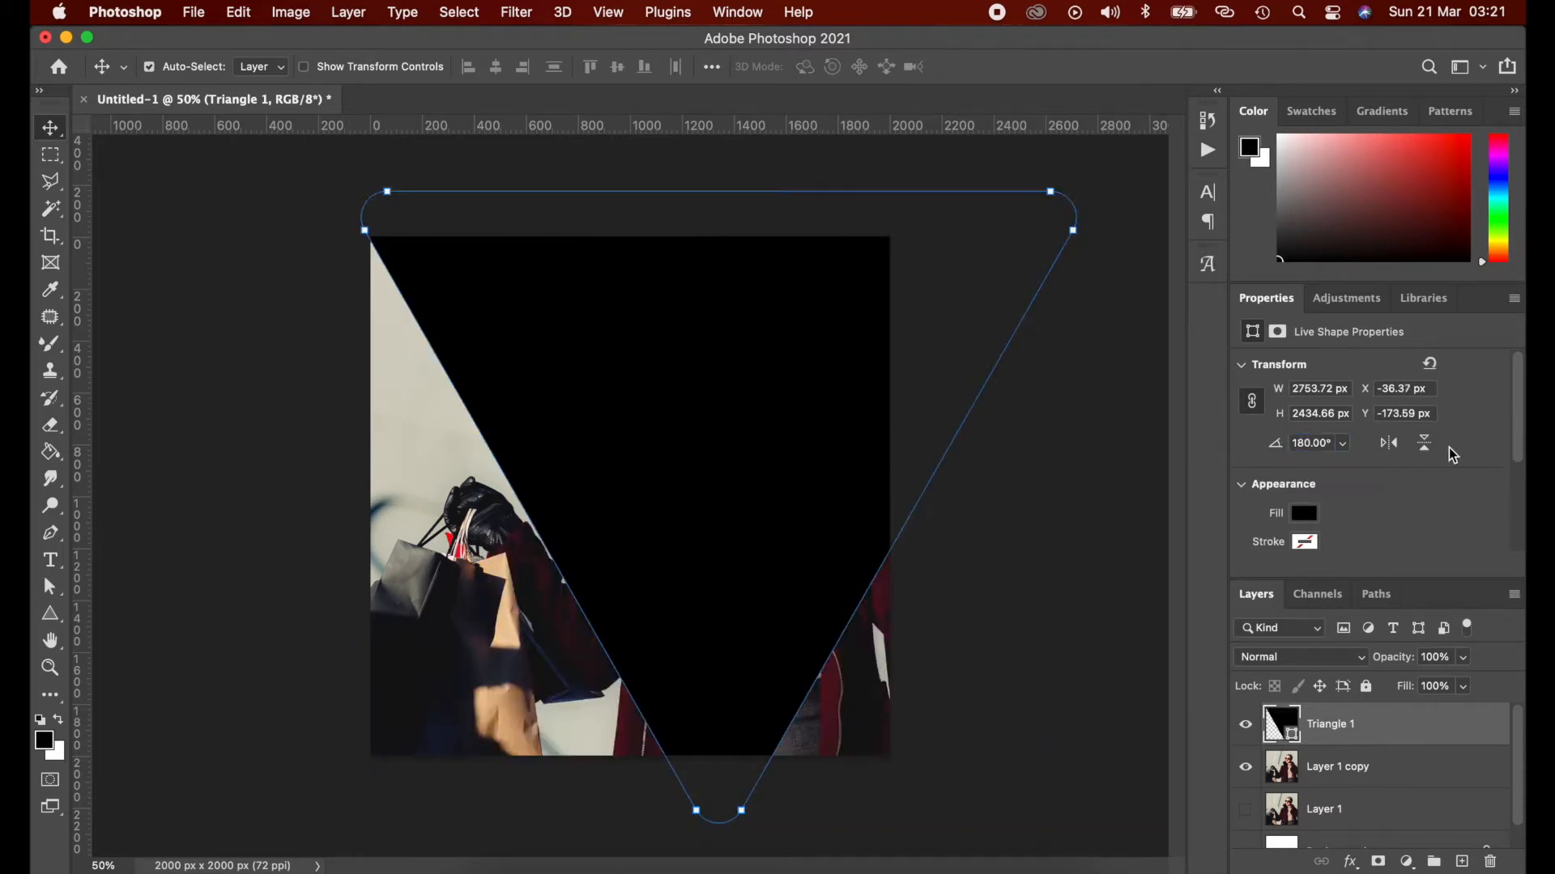
- Position the inverted triangle at X 731.56 px and Y 126.97 px
left_click(1395, 387)
type("731")
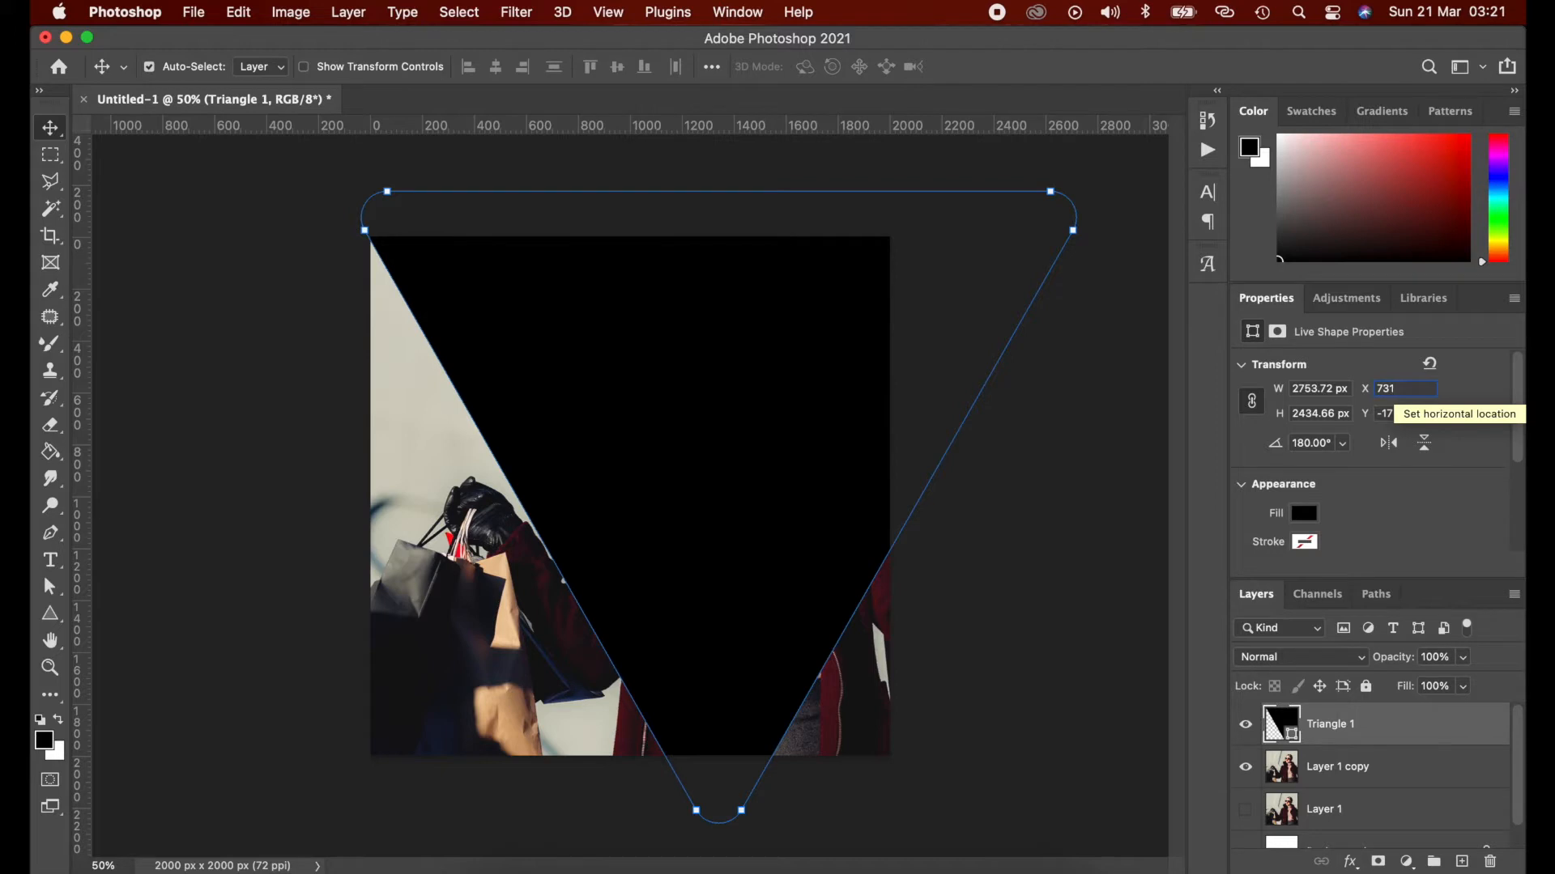
type(".56")
key("Tab")
type("12")
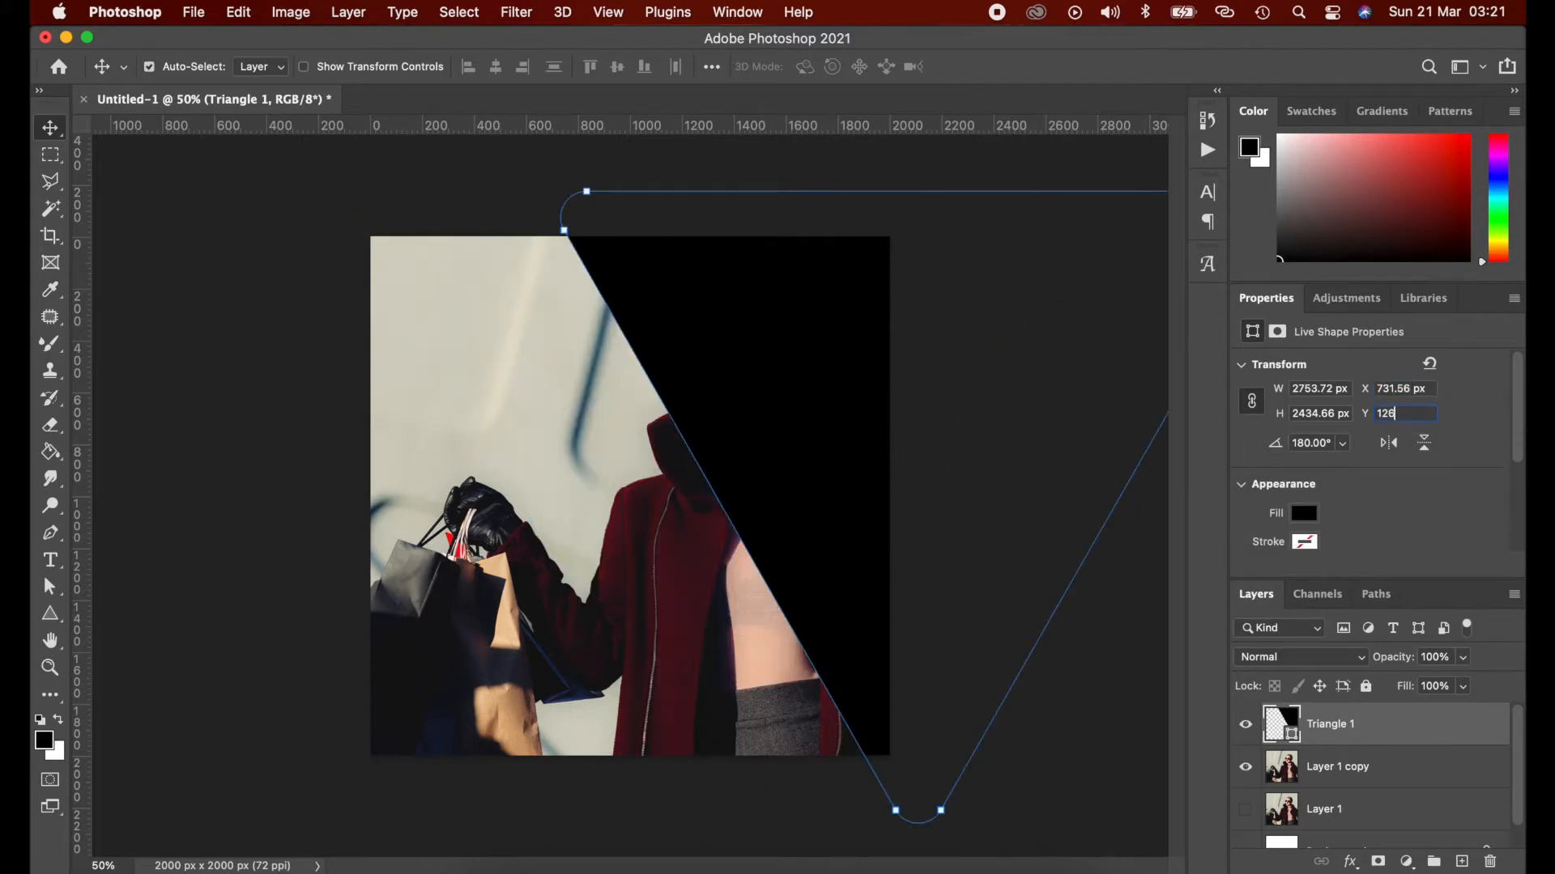
key("Return")
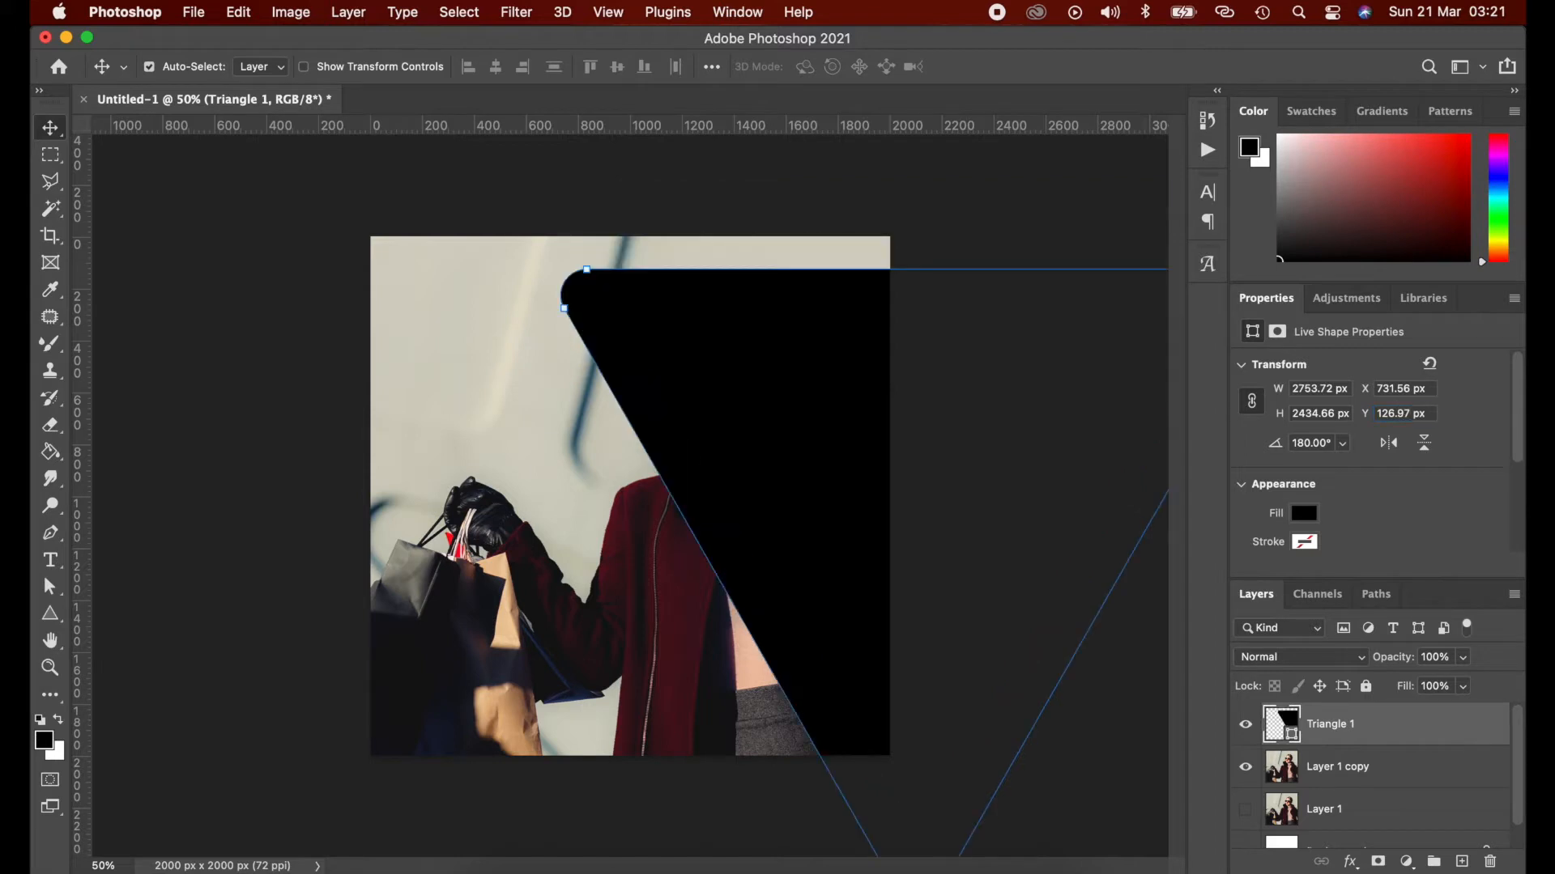
- Duplicate the triangle layer and stack Layer 1 copy between the two triangles
left_click(1023, 255)
left_click(838, 382)
left_click_drag(1374, 759, 1397, 724)
left_click(1394, 767)
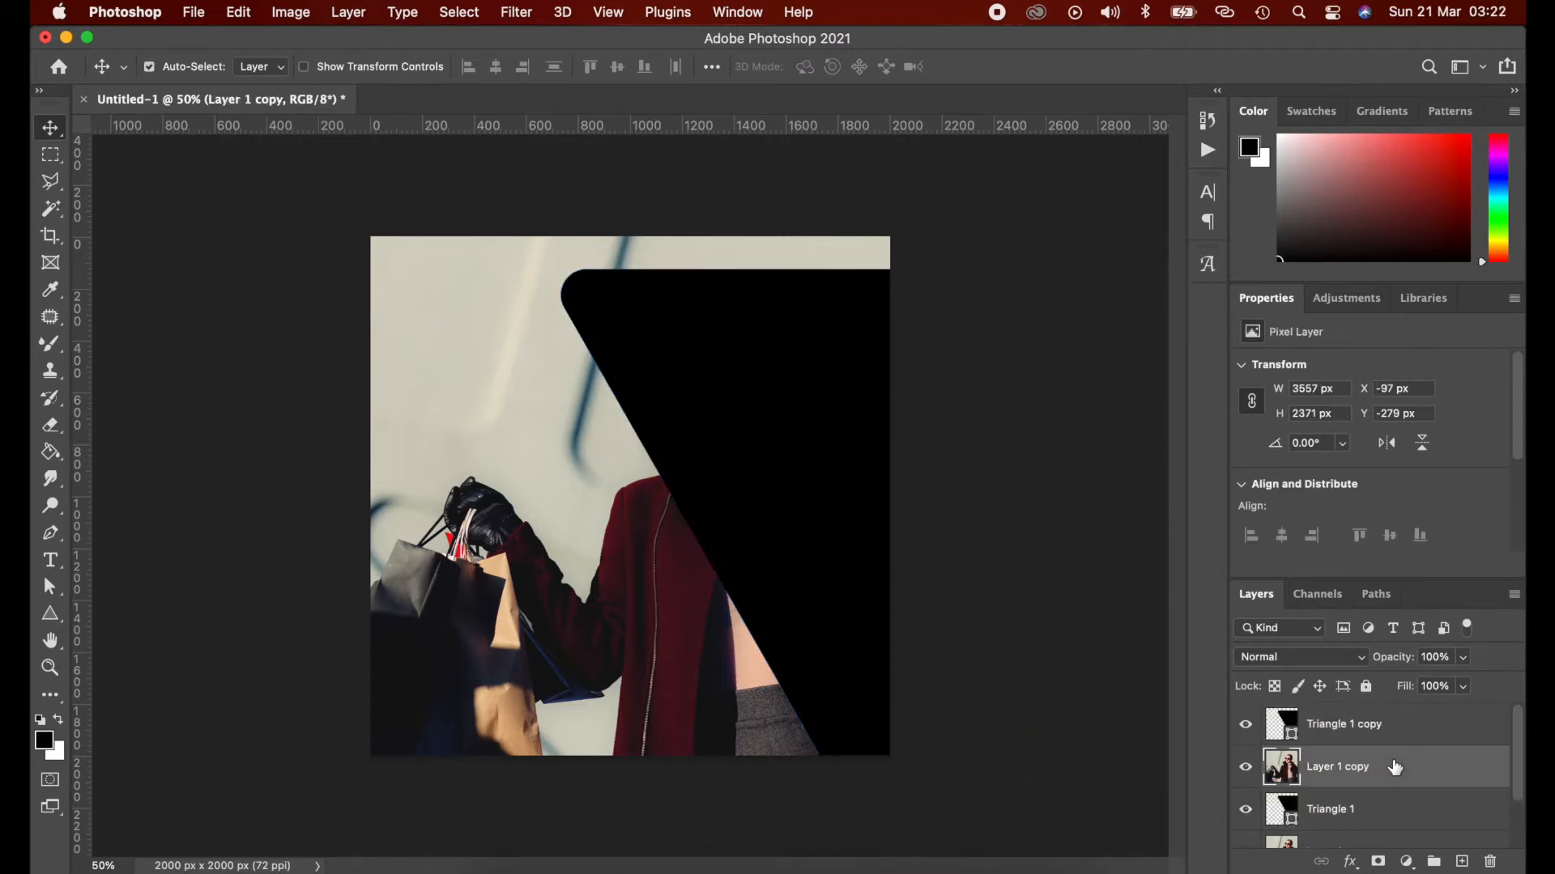
- Hide Triangle 1 copy and clip Layer 1 copy to the Triangle 1 layer below it
left_click(1246, 725)
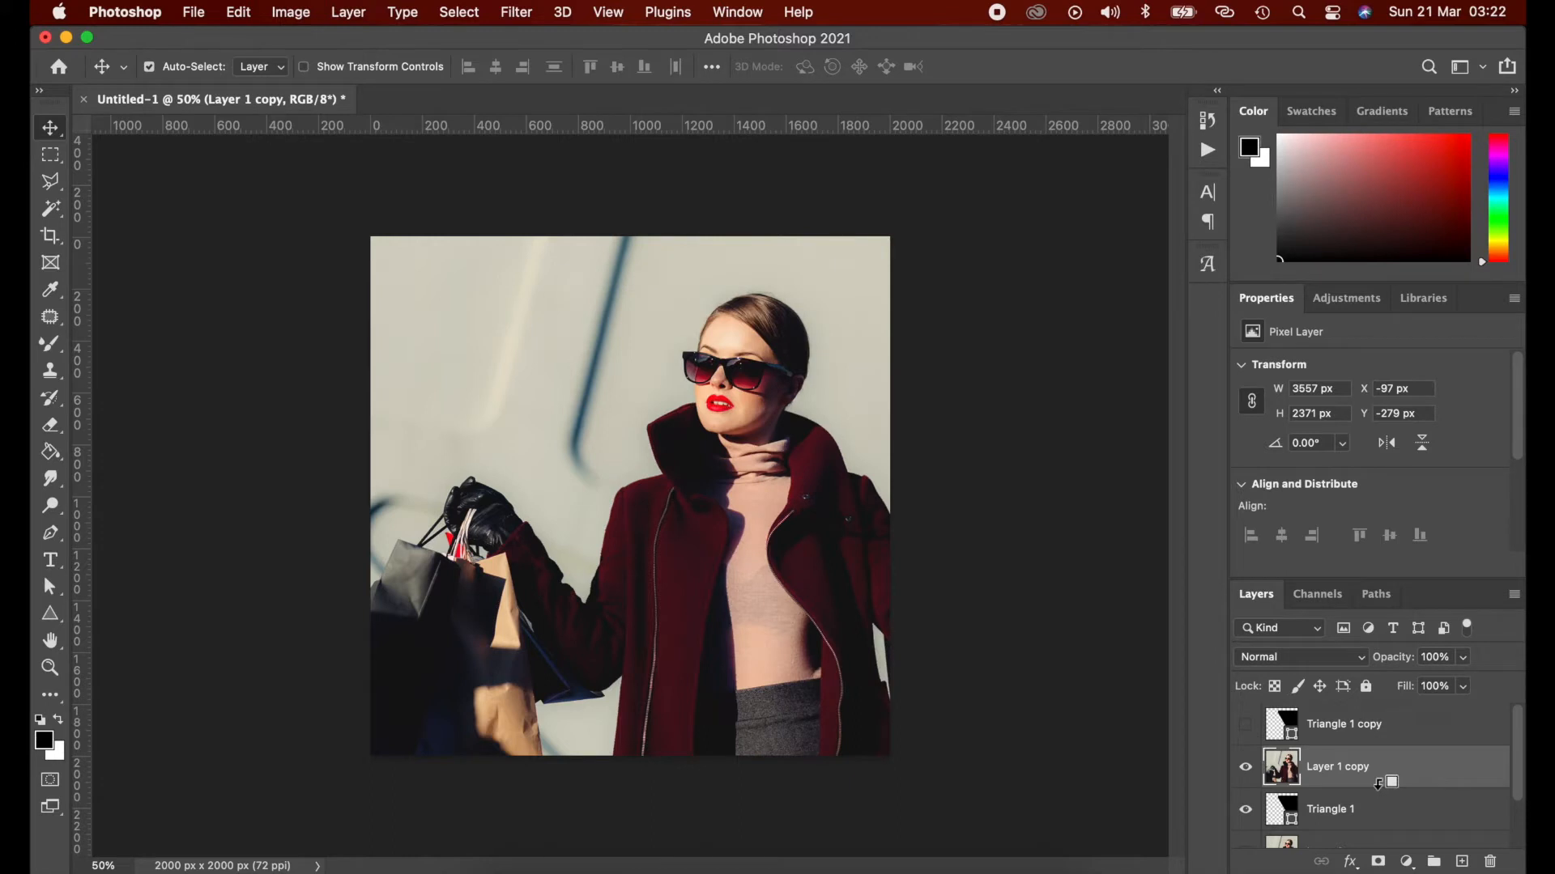
left_click(1380, 784, "alt")
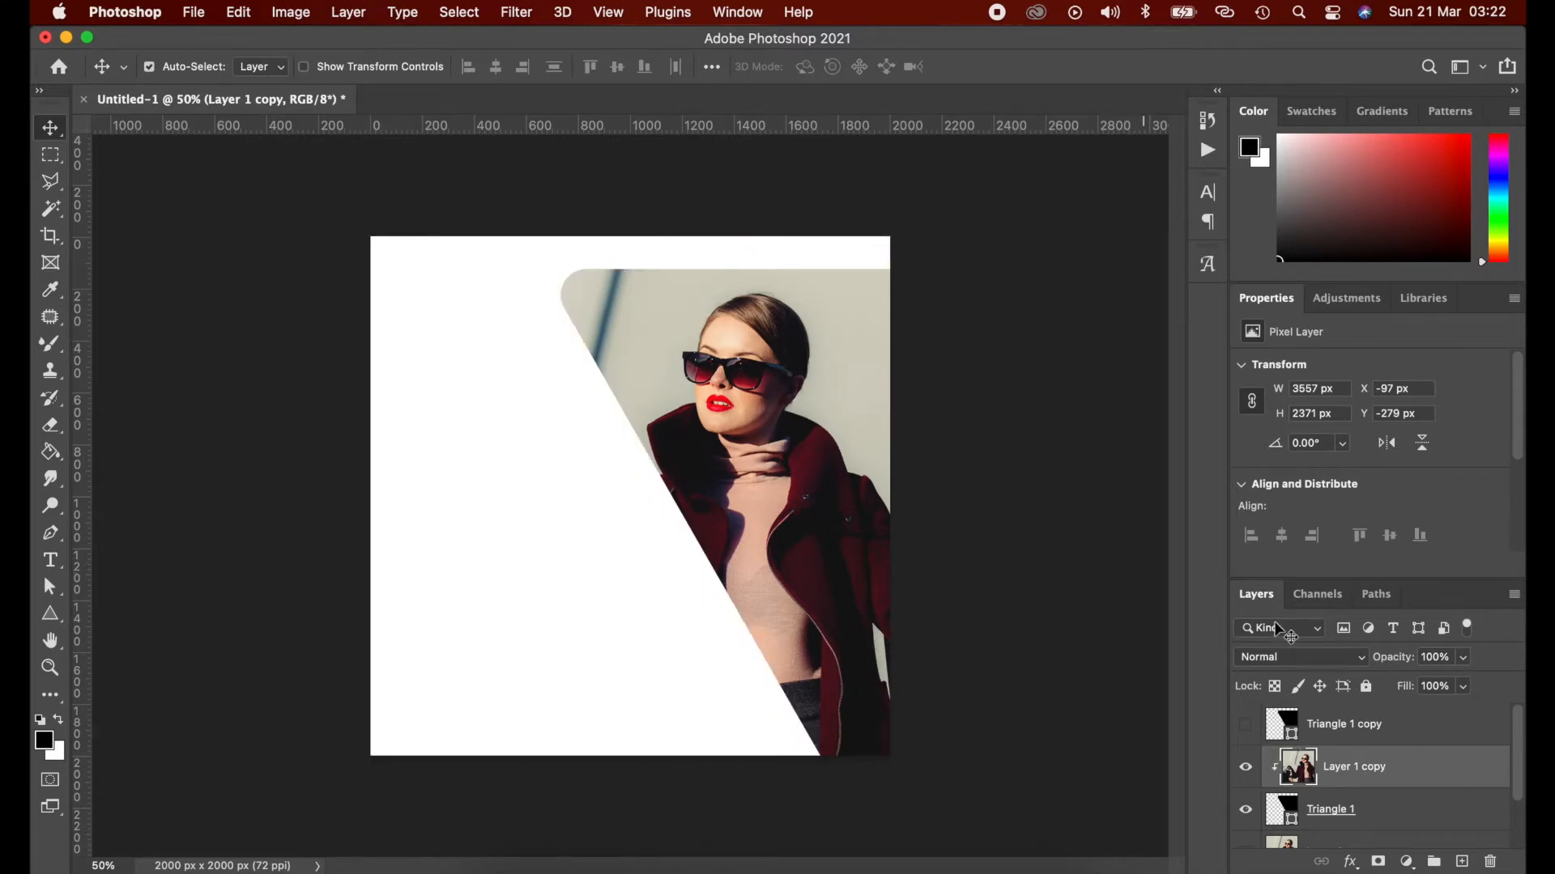
scroll(1447, 812, "down", 1)
scroll(1433, 777, "up", 1)
- Show Triangle 1 copy again and set its rotation to 0°, shifting it away from the clipped photo
left_click(1421, 733)
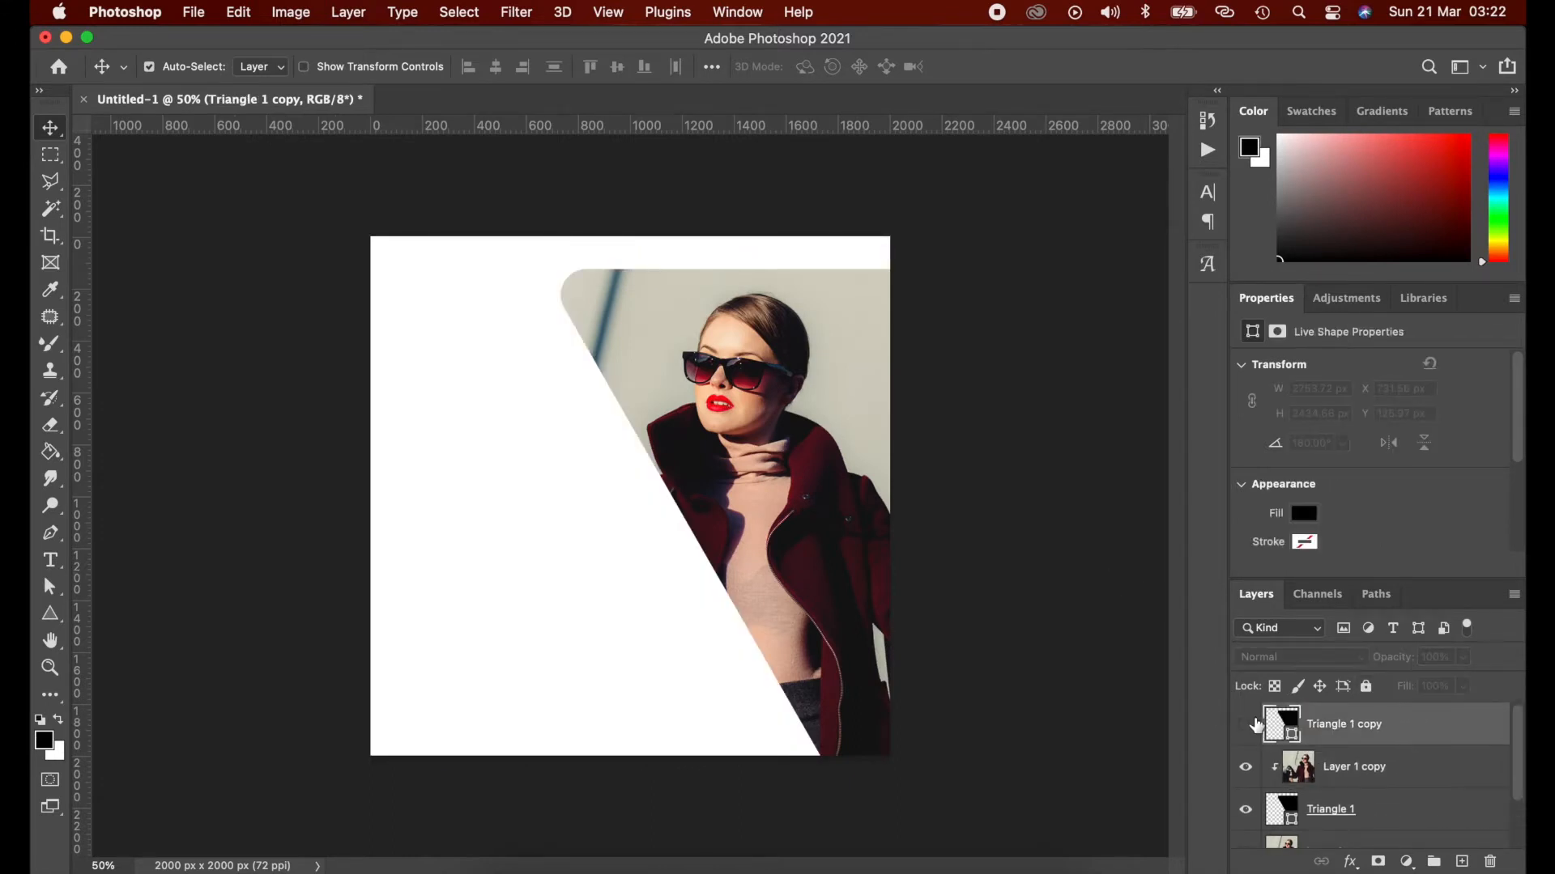
left_click(1245, 725)
left_click_drag(850, 573, 656, 559)
left_click(1306, 443)
type("0")
key("Return")
left_click_drag(777, 510, 605, 489)
- Position Triangle 1 copy at X -1381.87 px and Y -669.97 px
left_click(1387, 390)
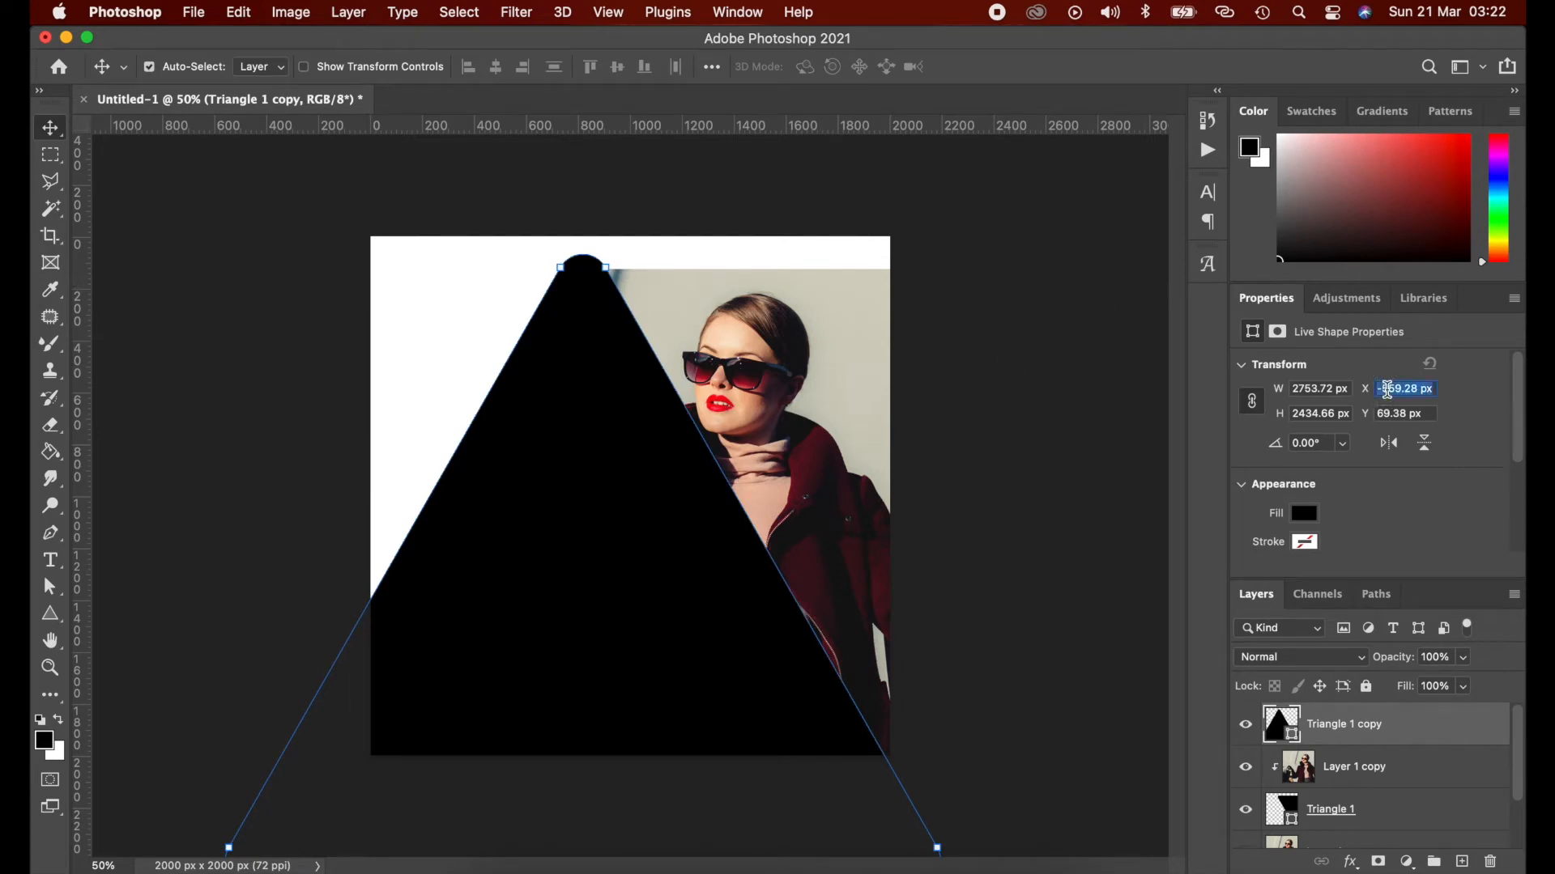
type("-1")
type("2")
type("81.87")
key("Tab")
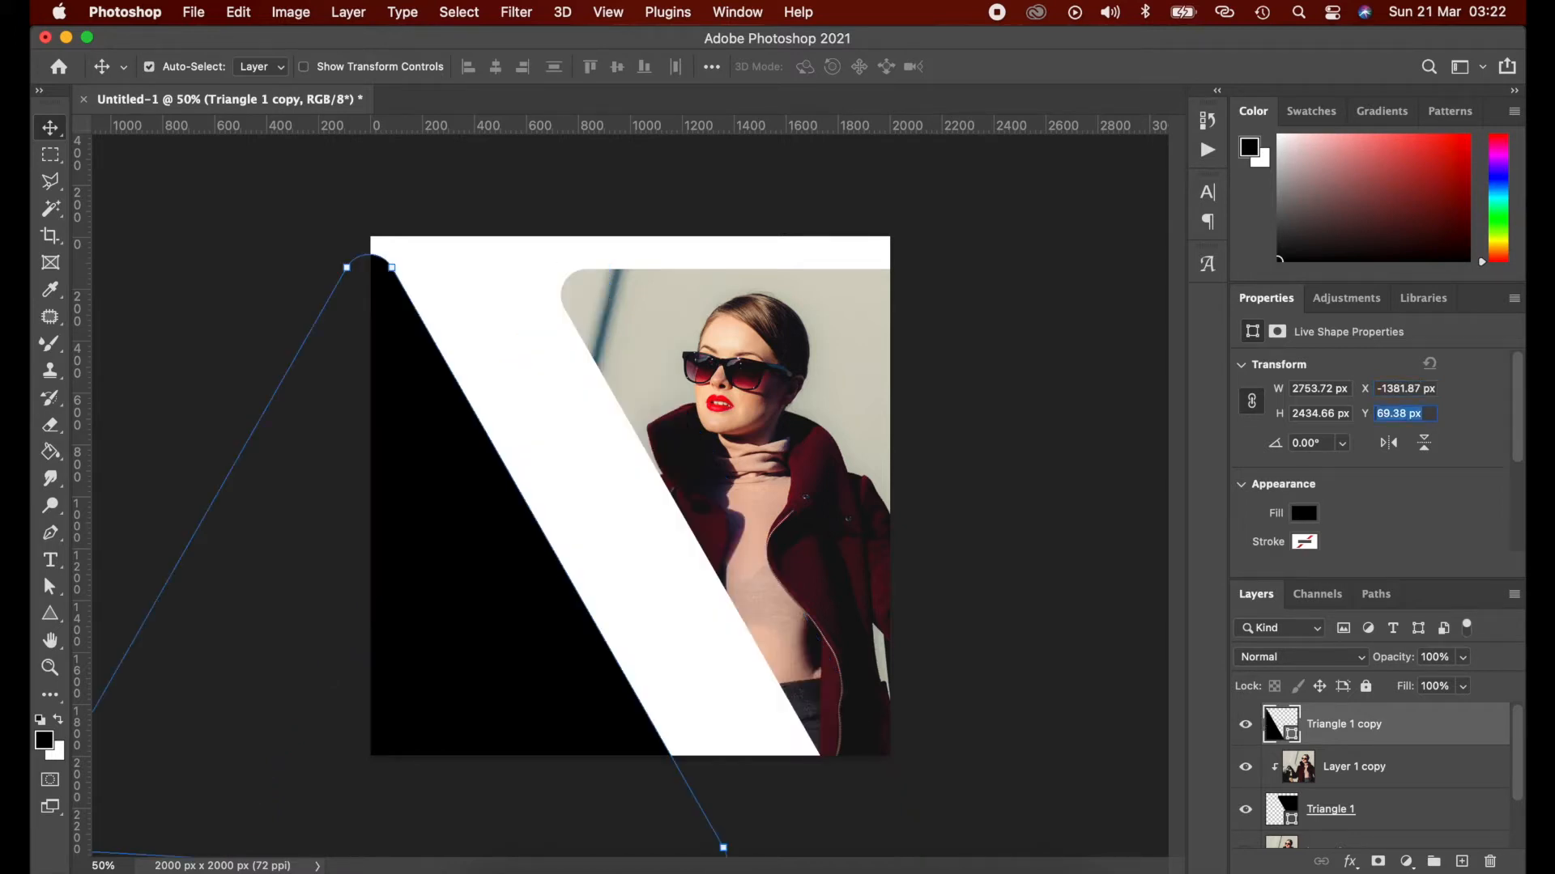
type("-669.97")
key("Return")
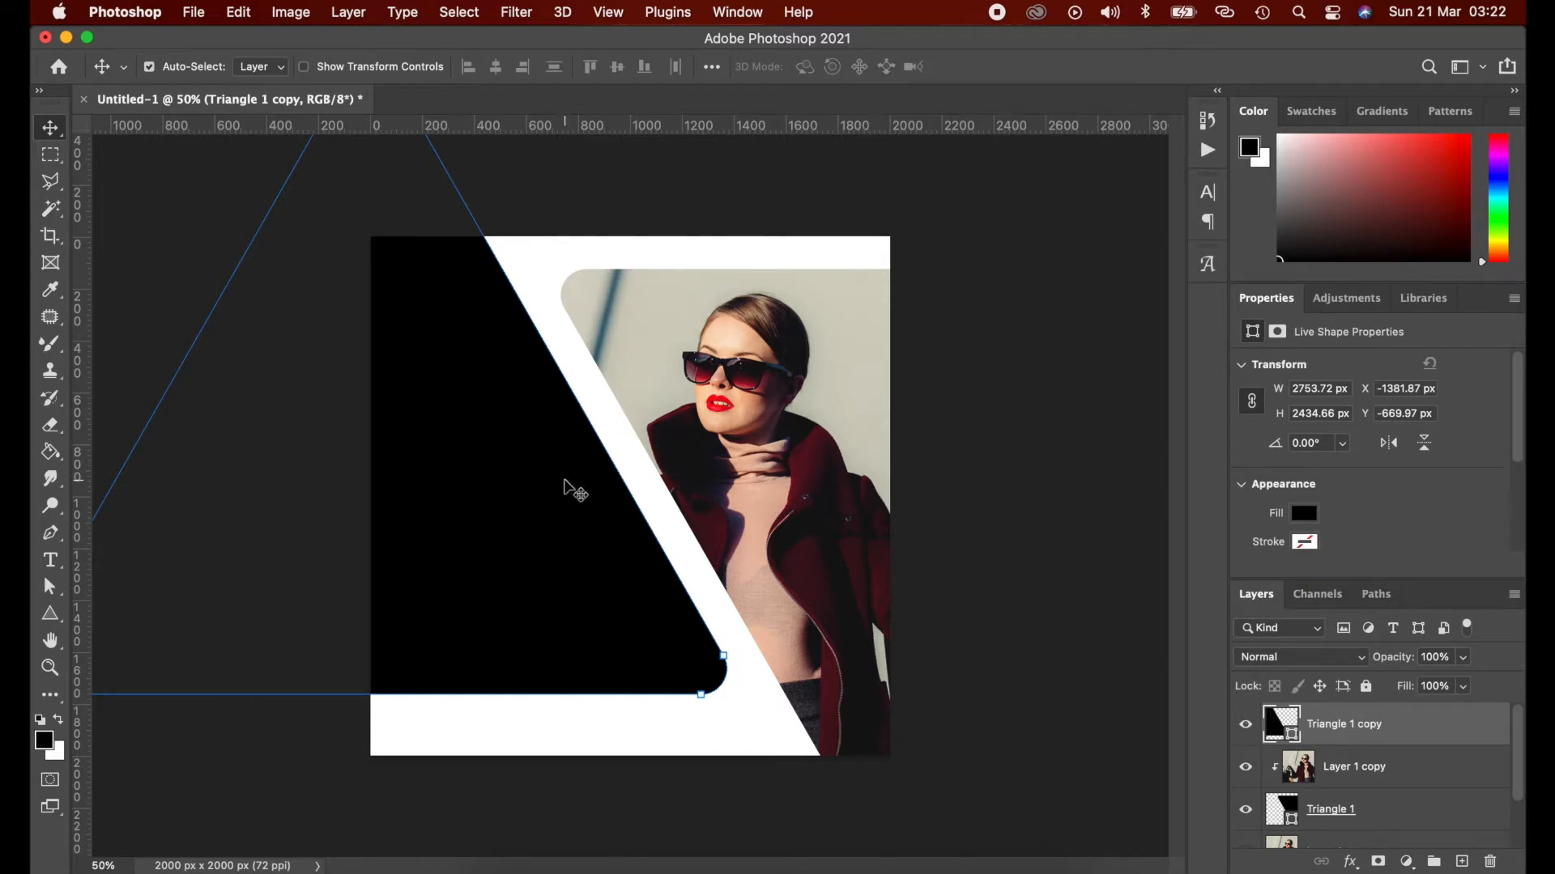
- Move Triangle 1 copy closer to the clipped photo, to about X -1225 px and Y -567 px, leaving a narrow diagonal gap
left_click_drag(540, 565, 572, 568)
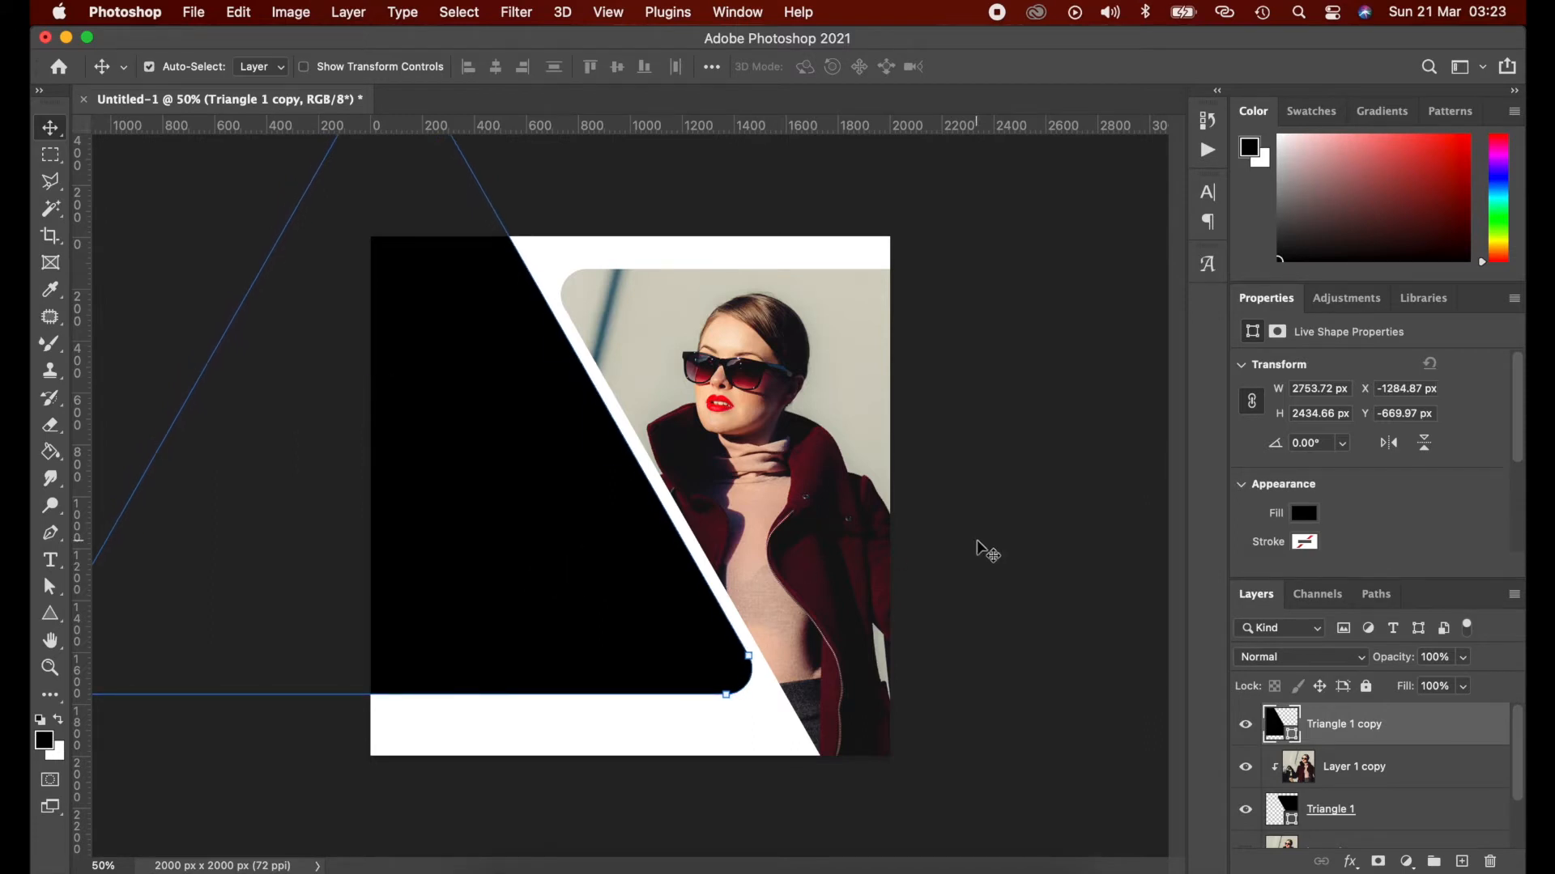
left_click(1022, 541)
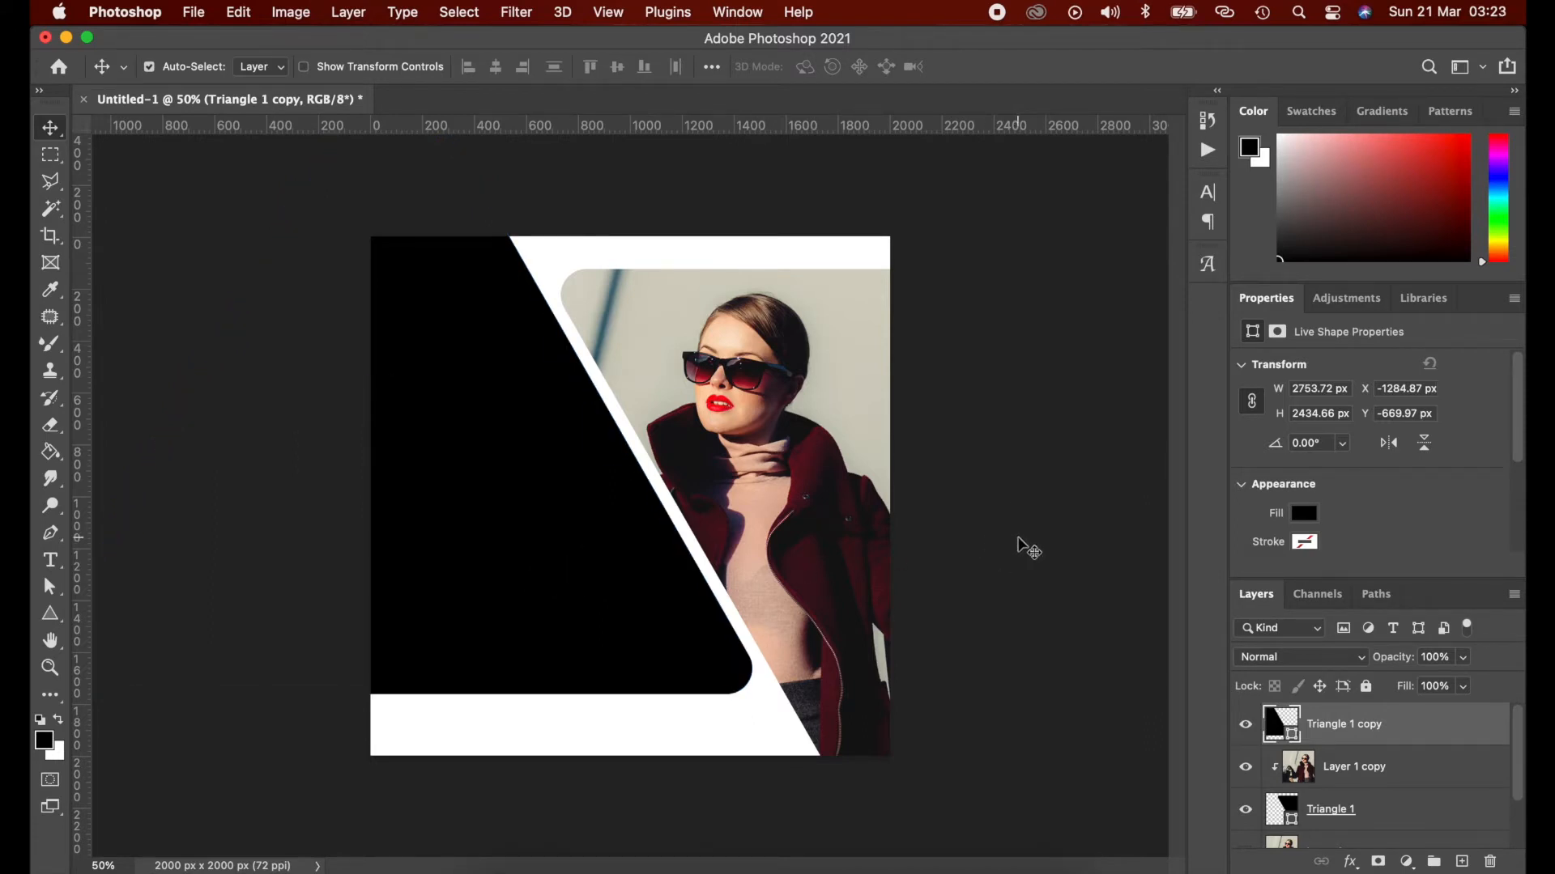
left_click_drag(538, 596, 557, 630)
key("Left")
key("Left")
key("Left")
key("Up")
key("Up")
key("Up")
key("Up")
key("Up")
key("Up")
key("Up")
key("Up")
key("Up")
key("Up")
key("Up")
key("Up")
key("Up")
key("Up")
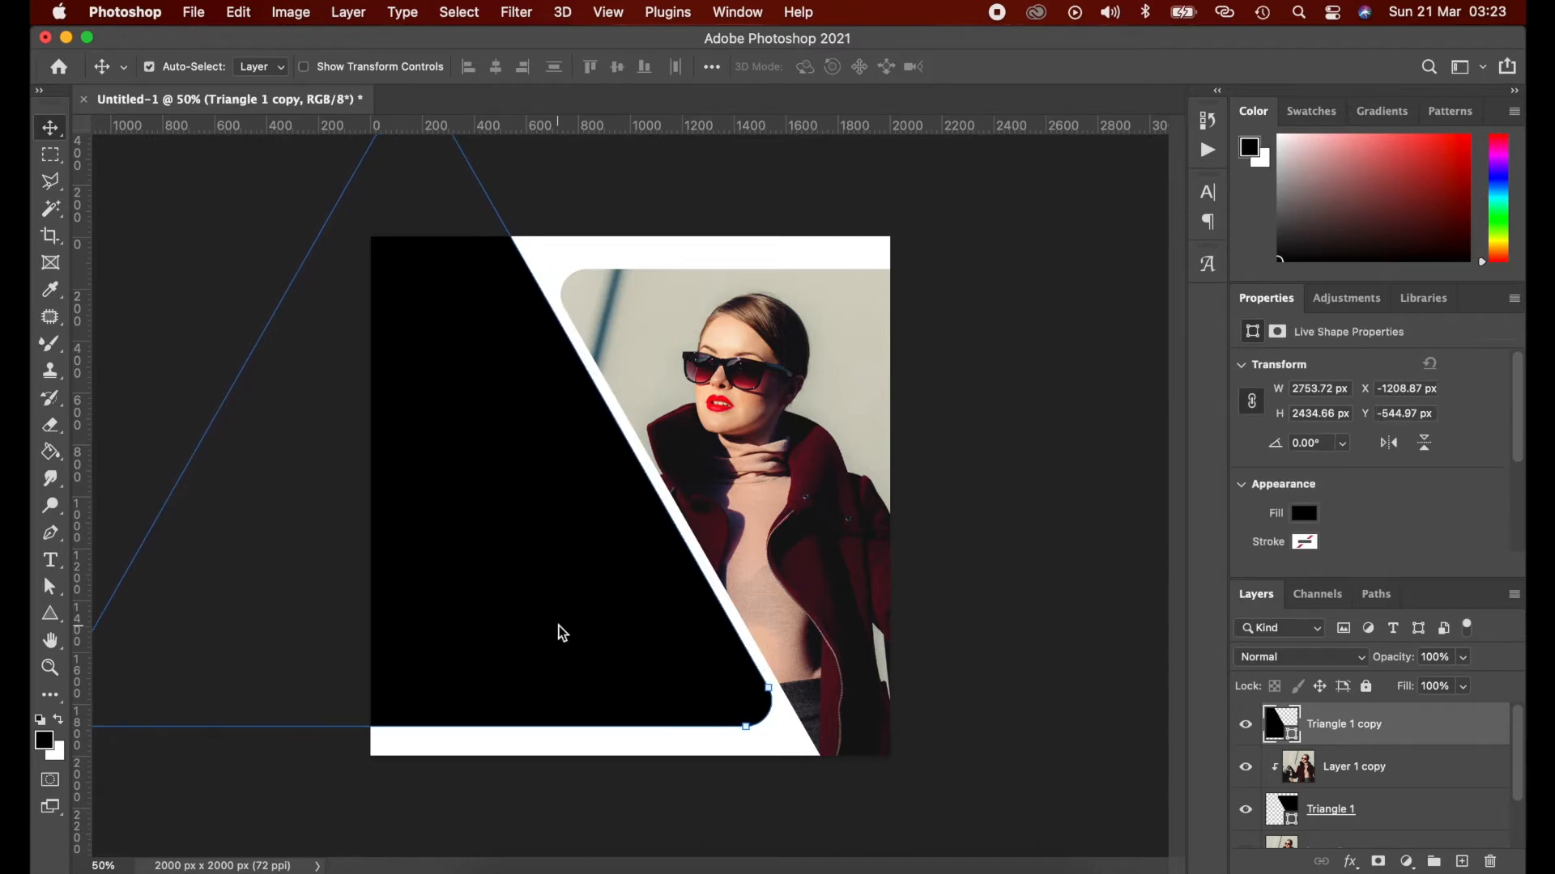
key("Left")
key("Left")
key("Left")
key("Left")
key("Left")
key("Left")
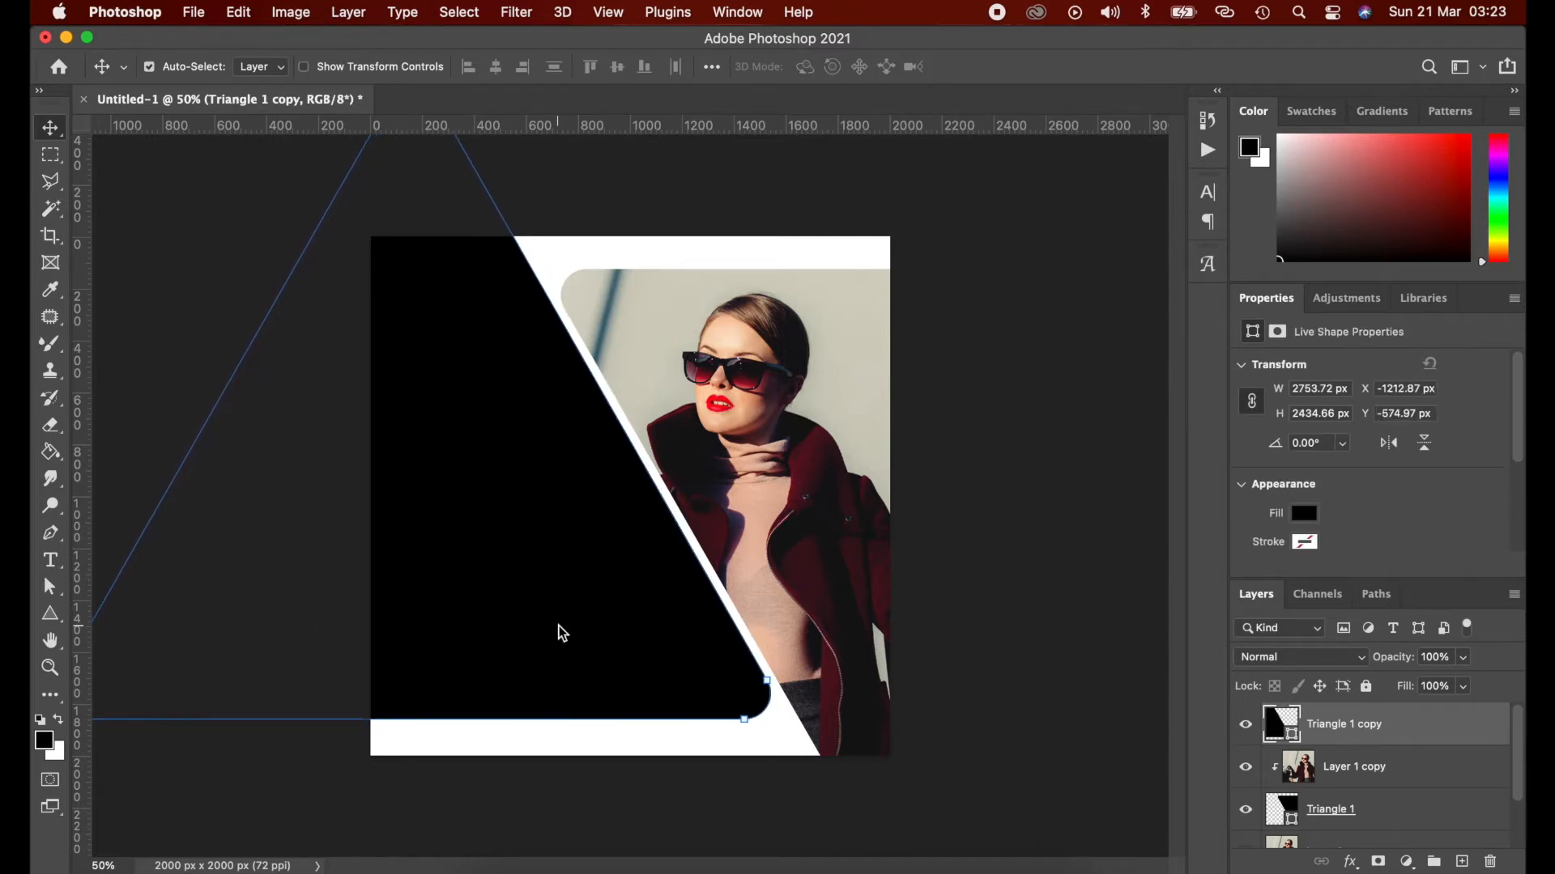
key("Down")
key("Left")
key("Left")
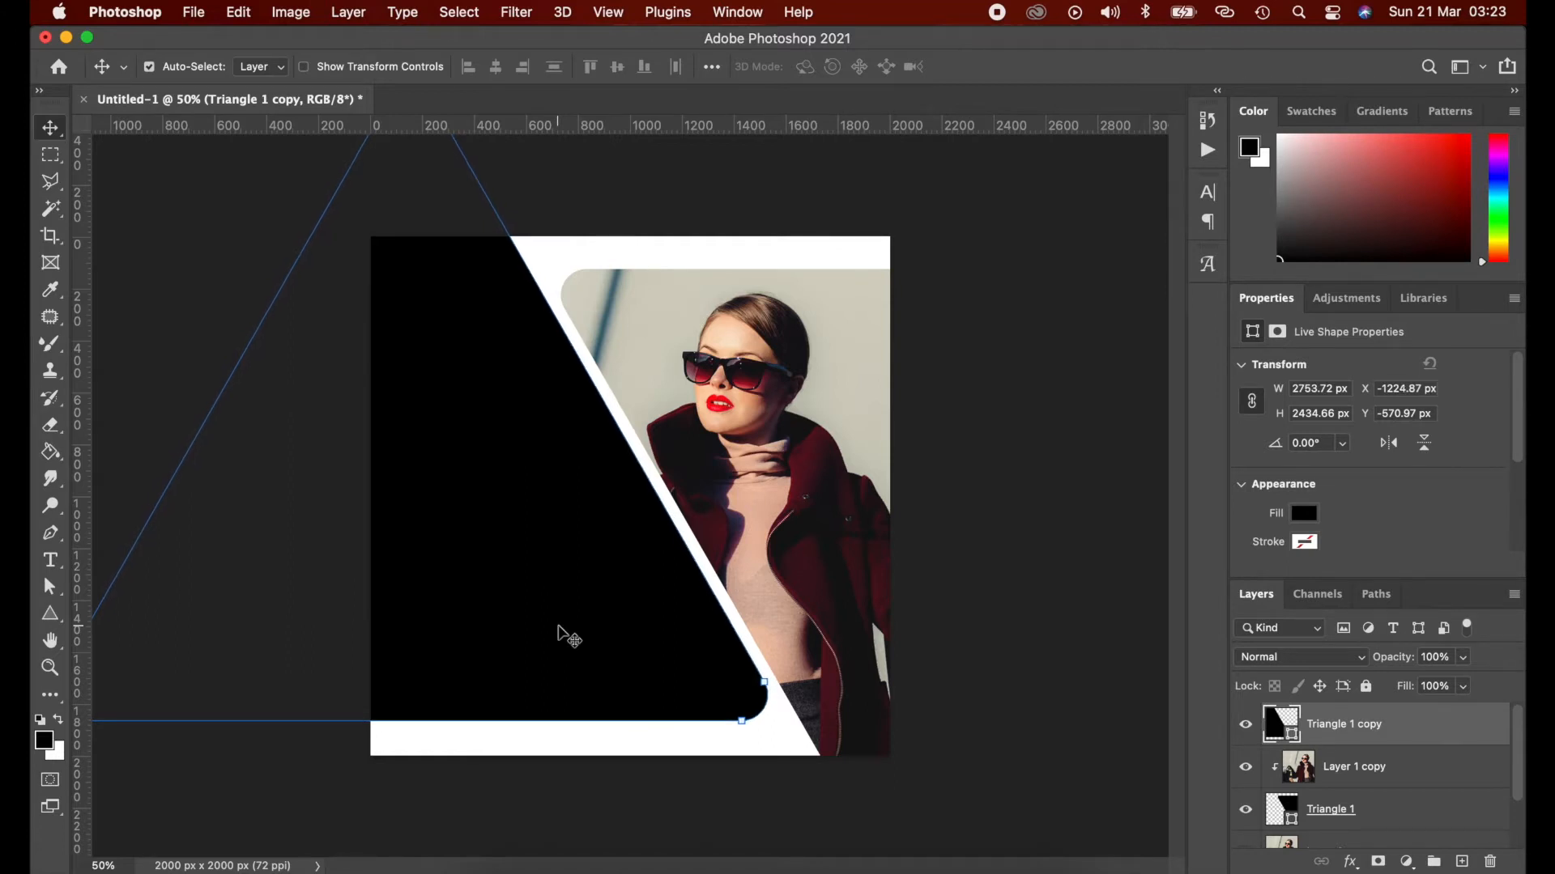
left_click(929, 589)
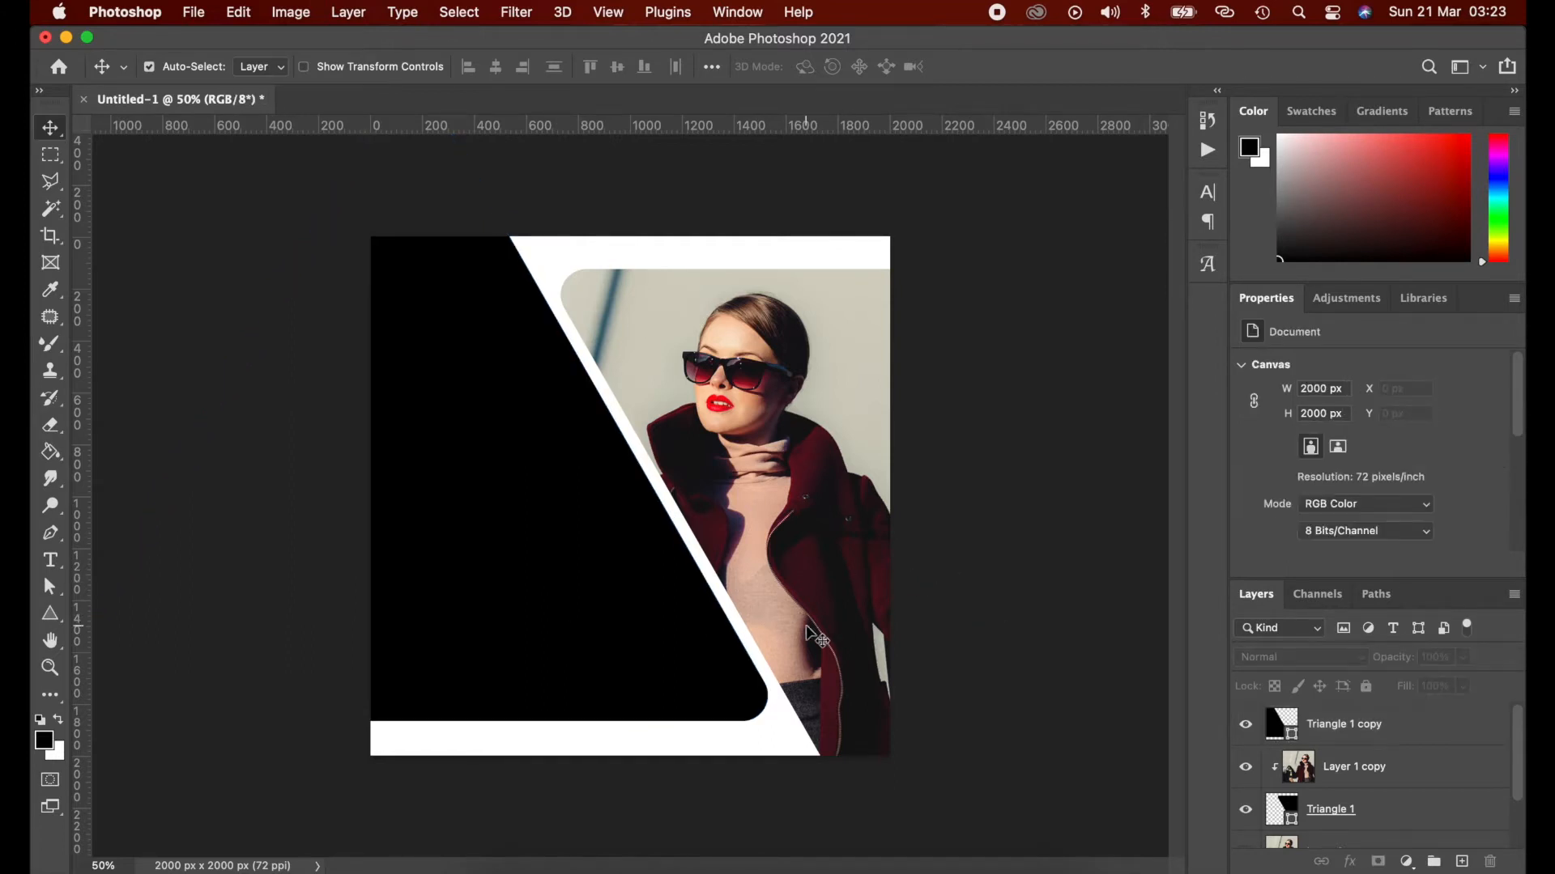
- Select Layer 1 copy and Layer 1 together and move both photos to about X -72 px and Y -309 px
left_click(805, 457)
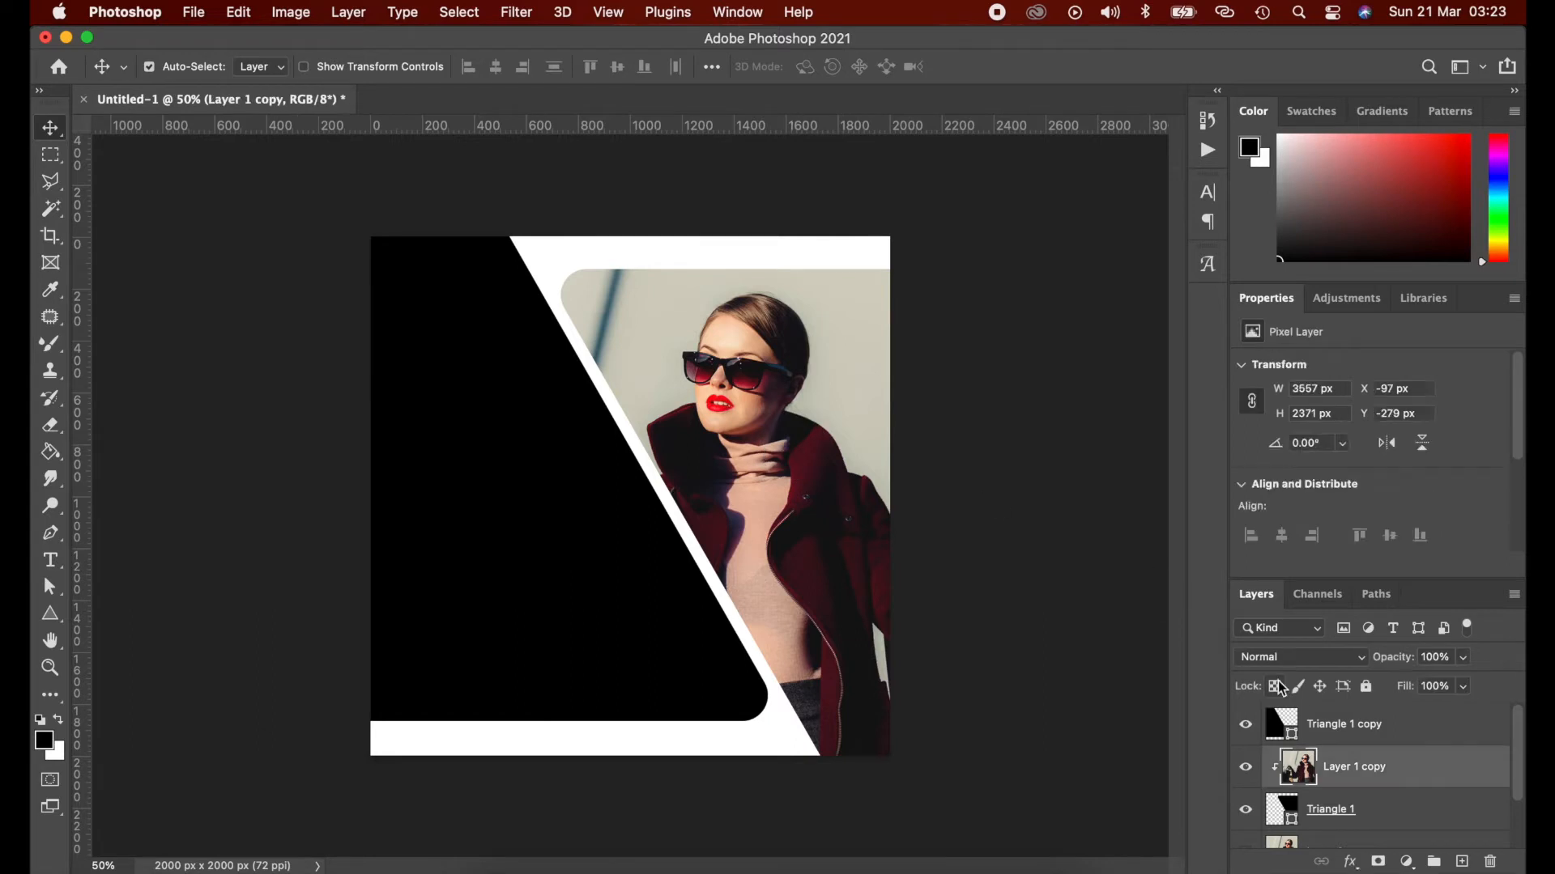
scroll(1350, 755, "down", 2)
left_click(1350, 790)
left_click_drag(761, 488, 770, 483)
left_click(1068, 552)
- Show Layer 1 directly above Triangle 1 copy and clip it to that triangle
left_click(1389, 809)
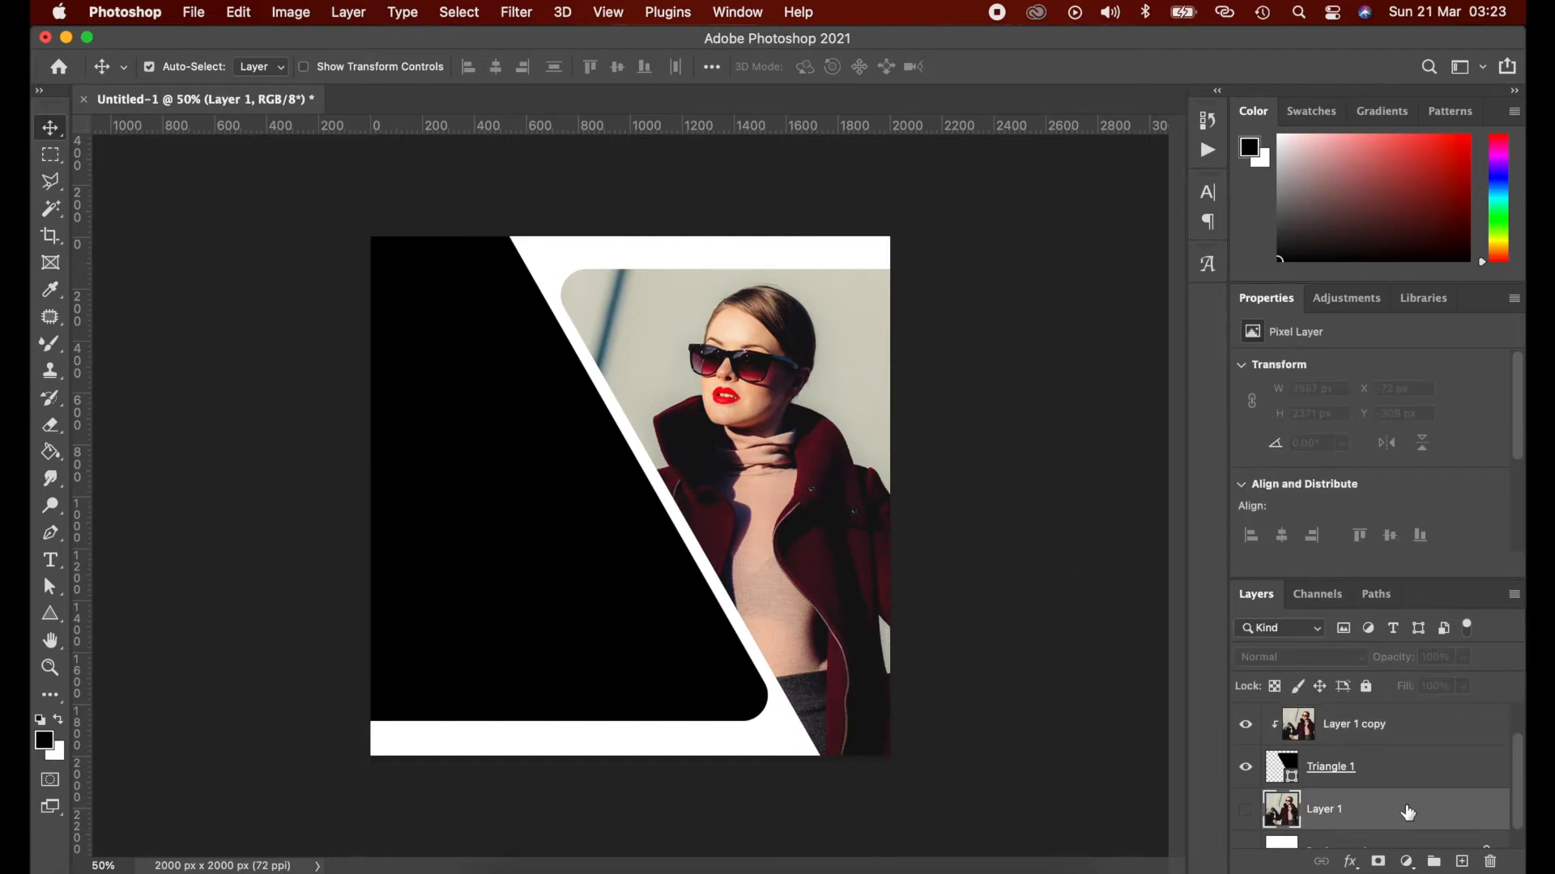
scroll(1411, 817, "up", 1)
left_click(1413, 722)
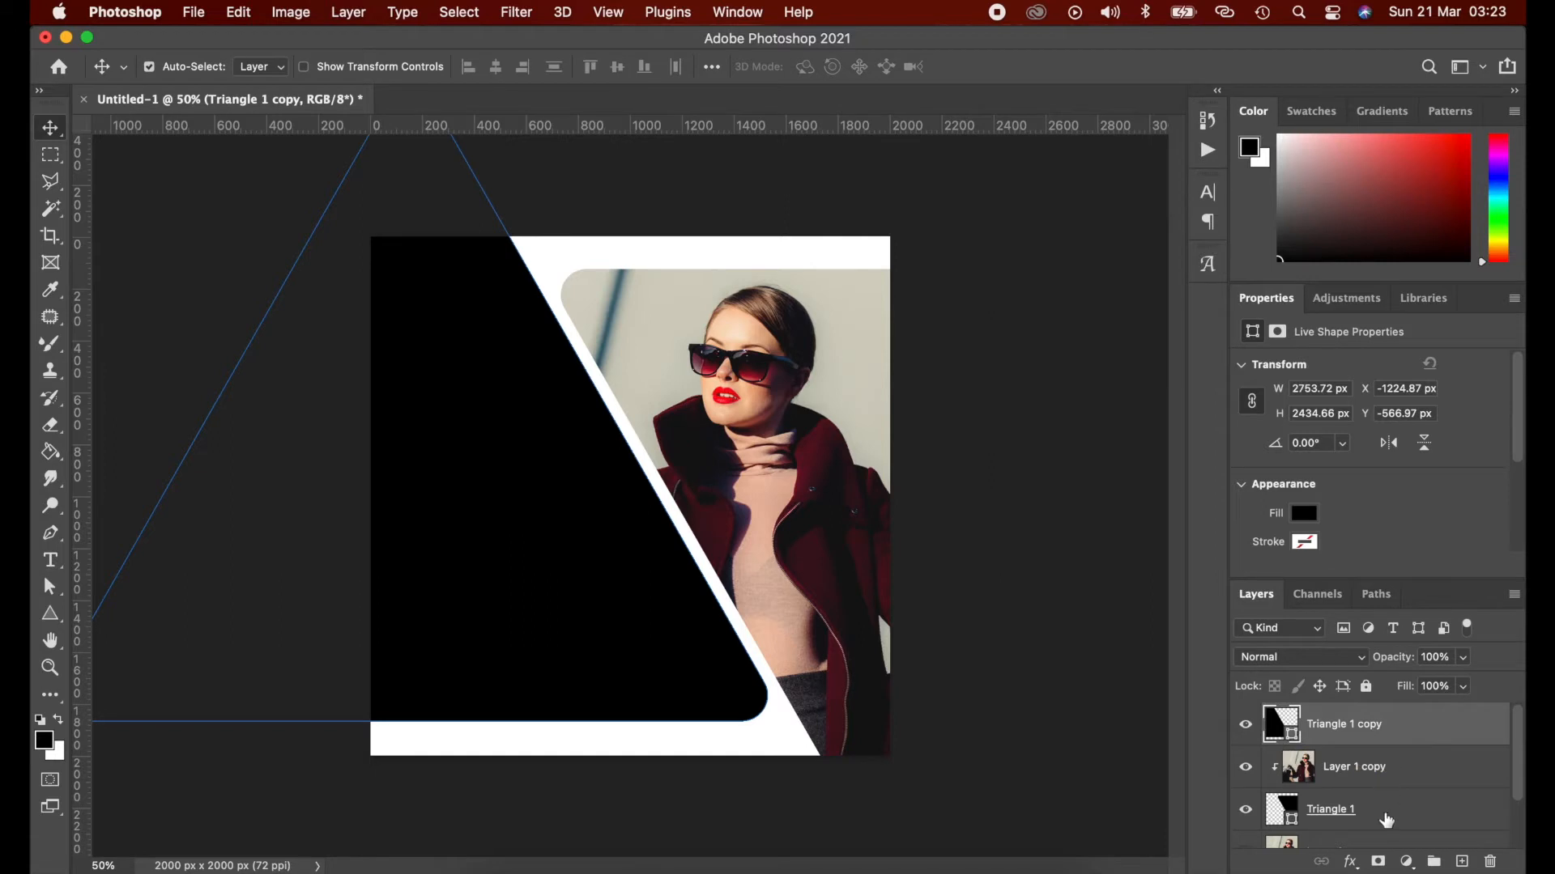
scroll(1303, 761, "down", 2)
left_click(1368, 785)
left_click(1247, 786)
left_click_drag(1410, 790, 1371, 725)
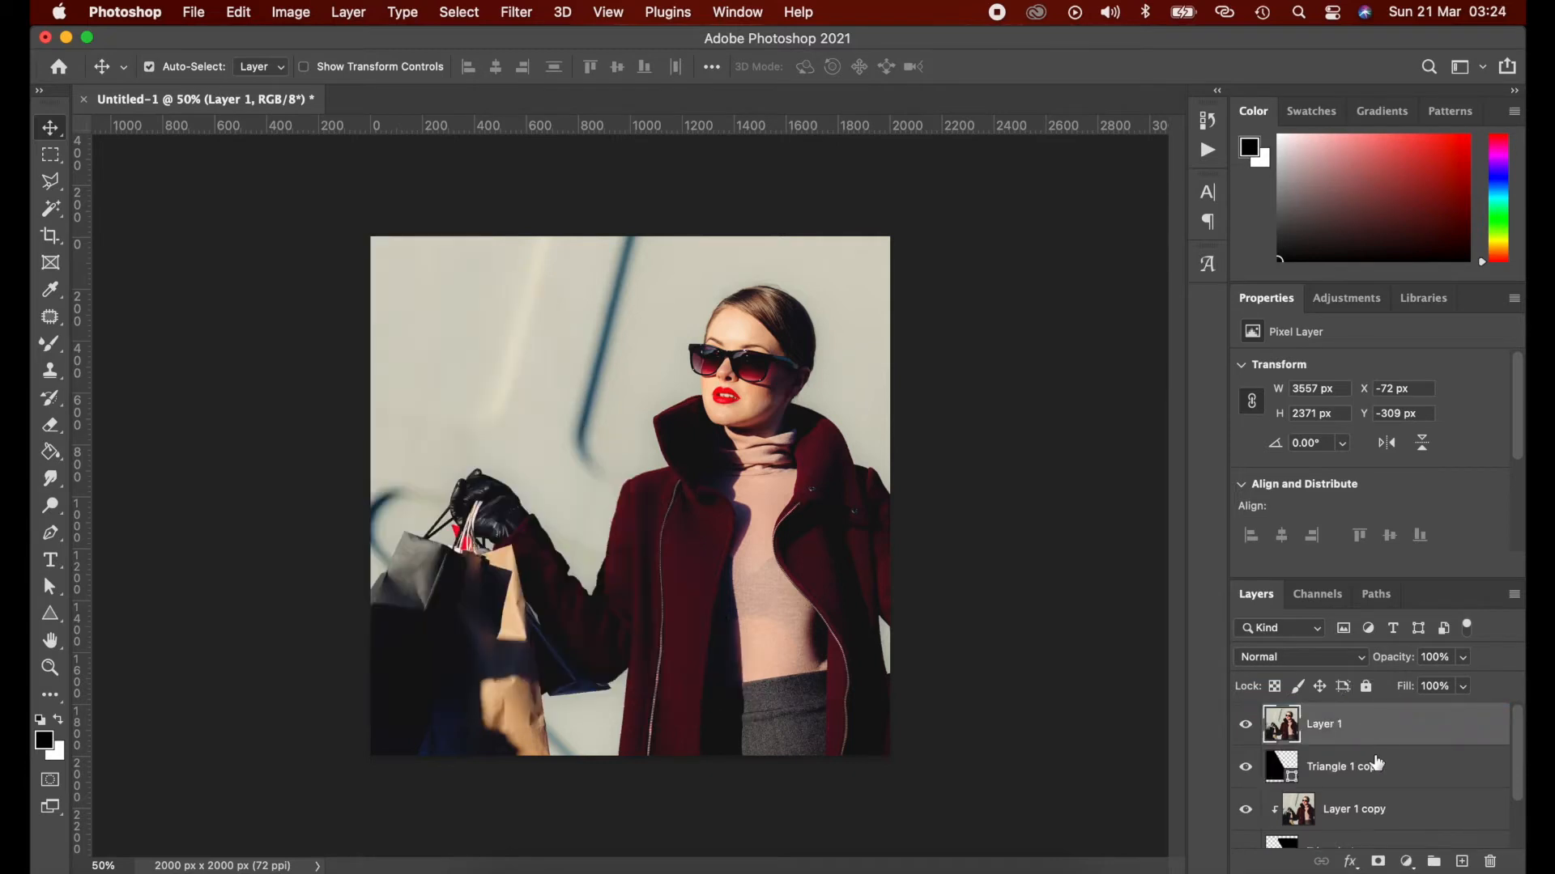
left_click(1397, 746, "alt")
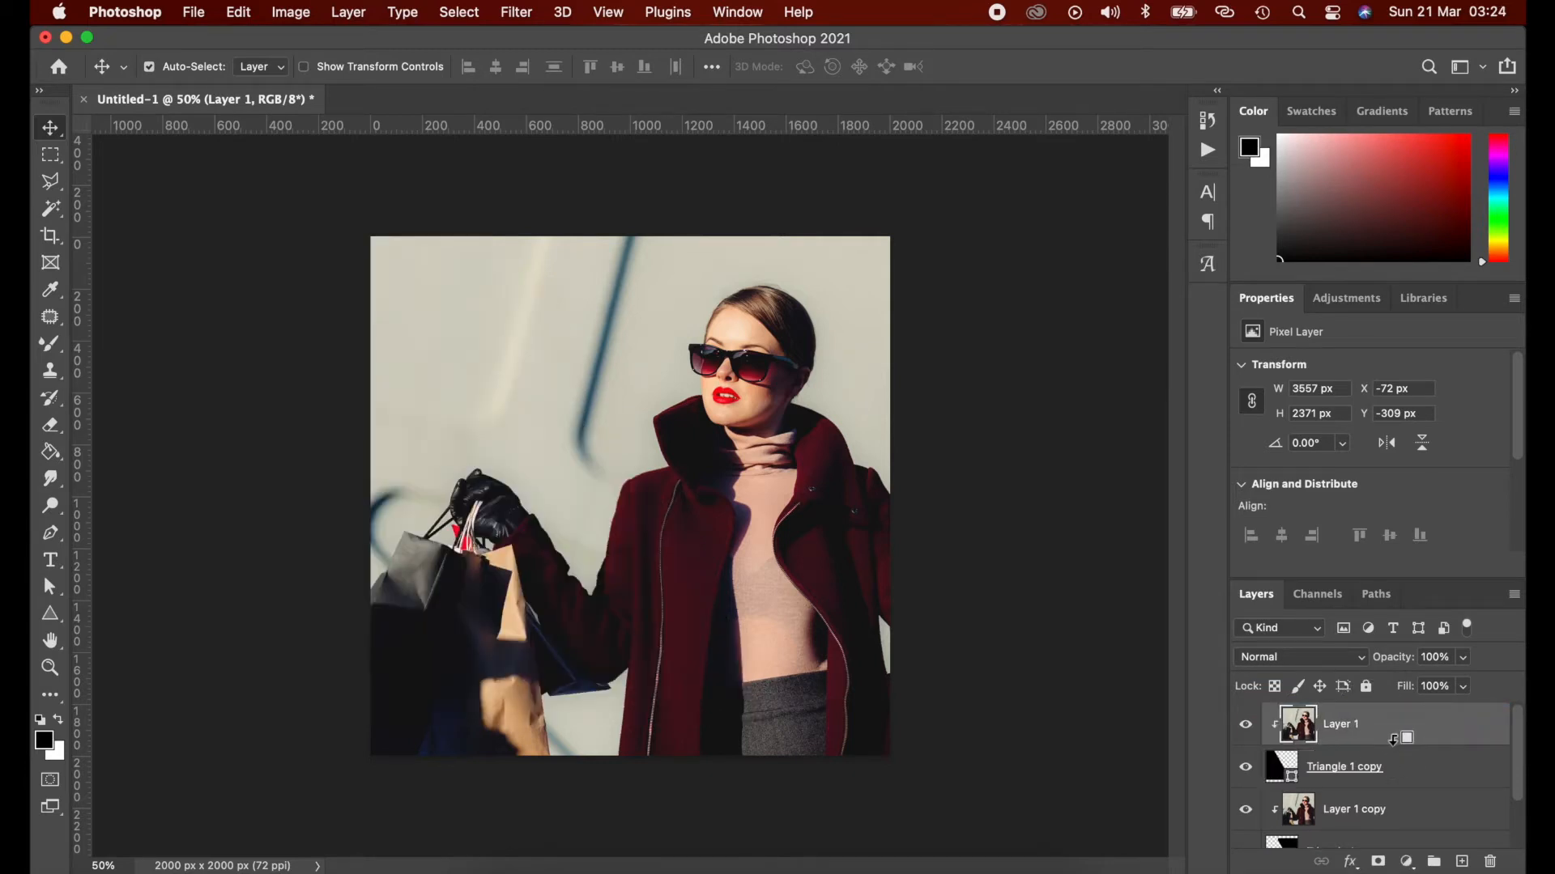
left_click(1411, 773)
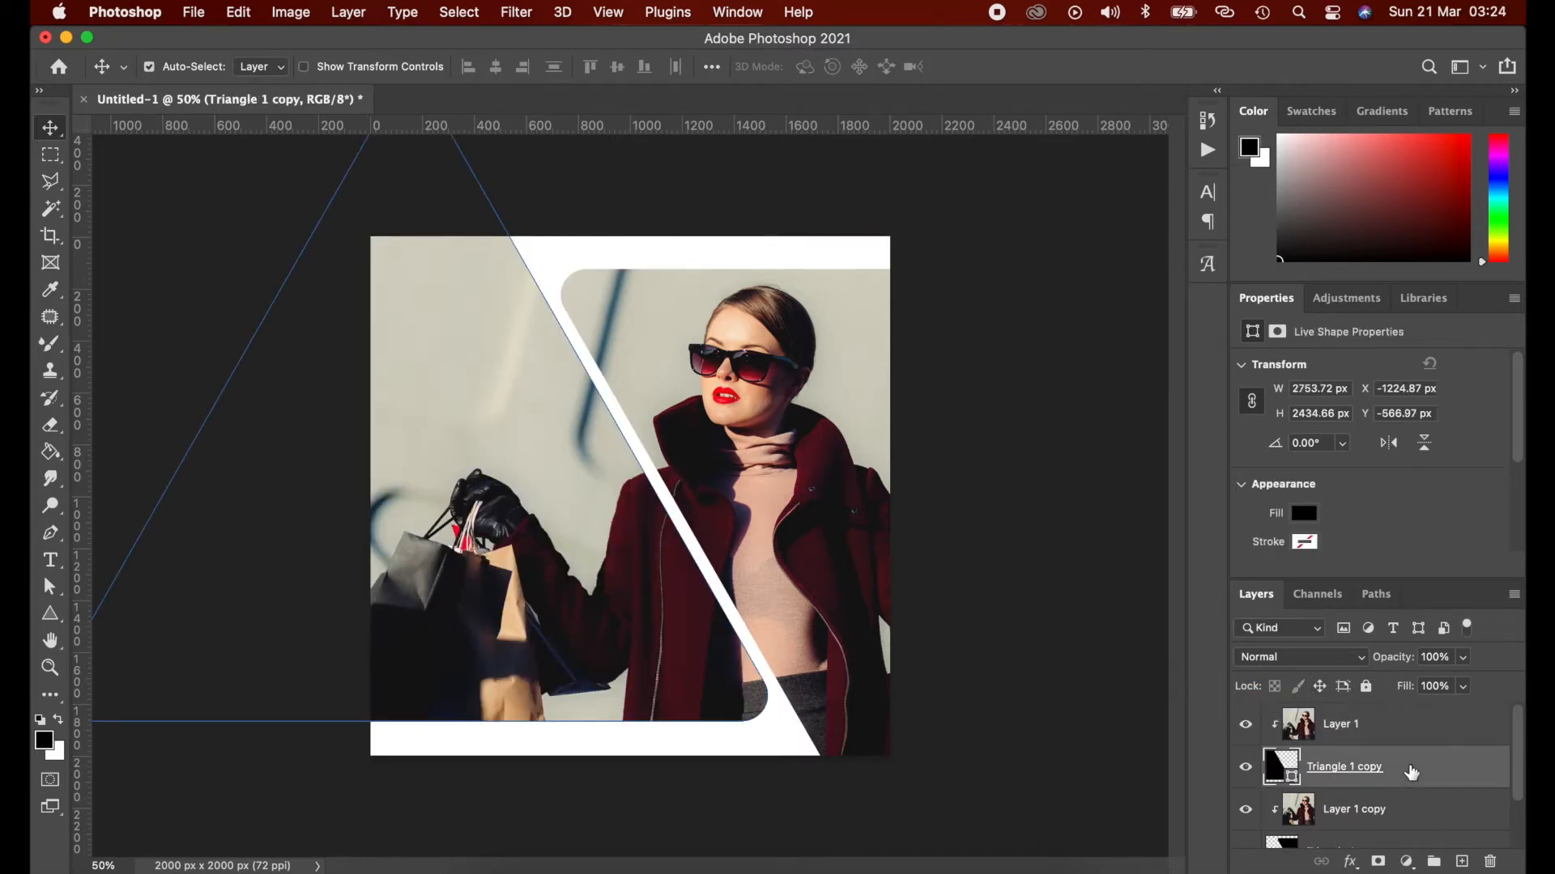
- Duplicate Triangle 1 copy, place the unclipped duplicate above Layer 1 and fill it with crimson #D92349
key("super+j")
left_click_drag(1409, 770, 1395, 703)
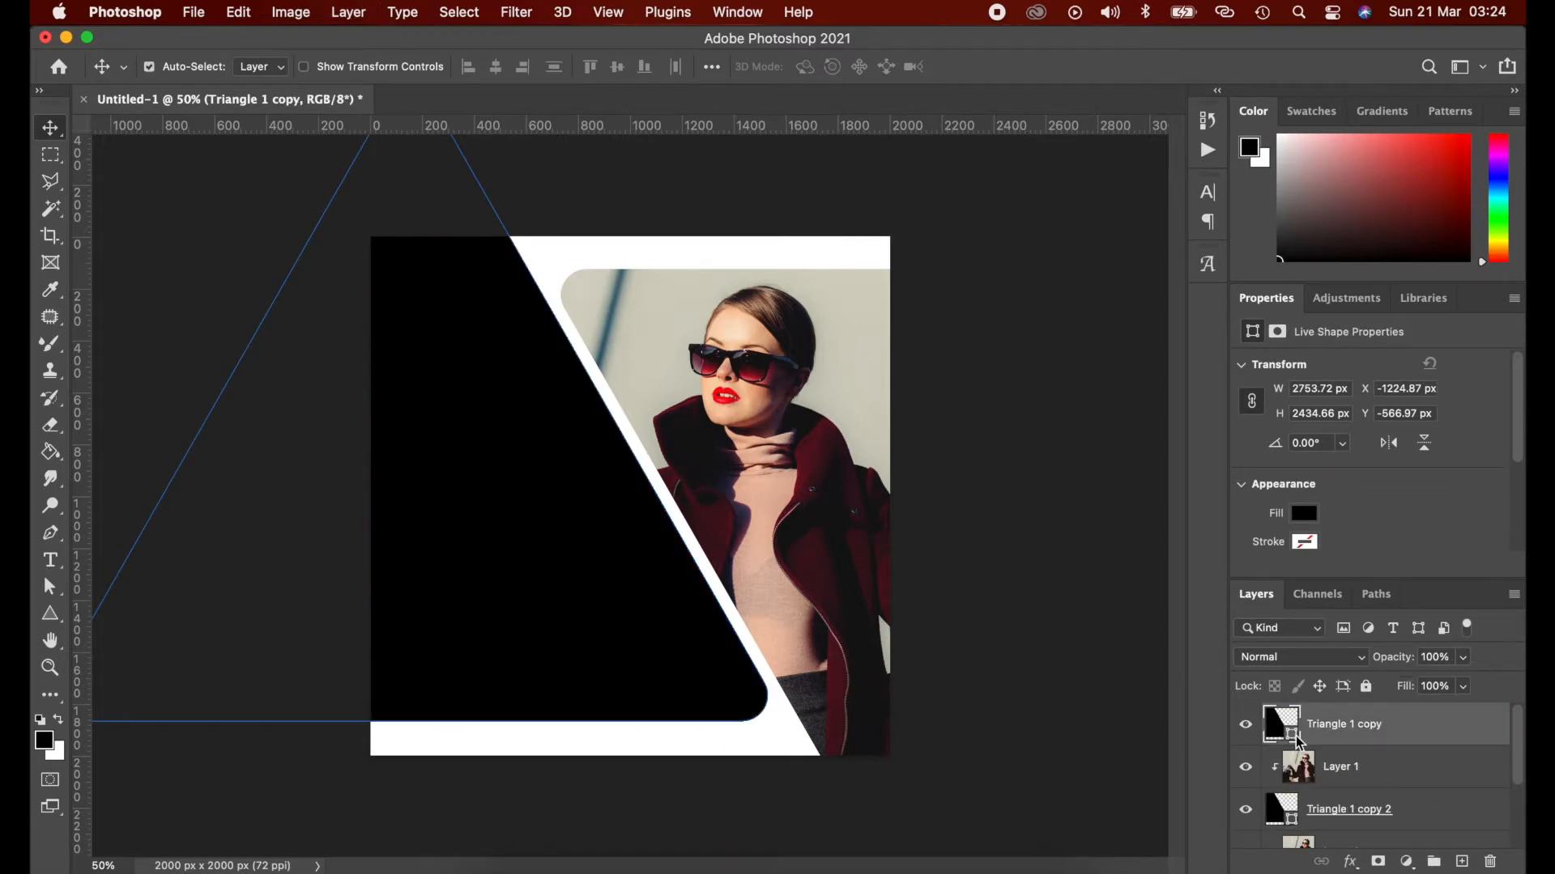
double_click(1295, 736)
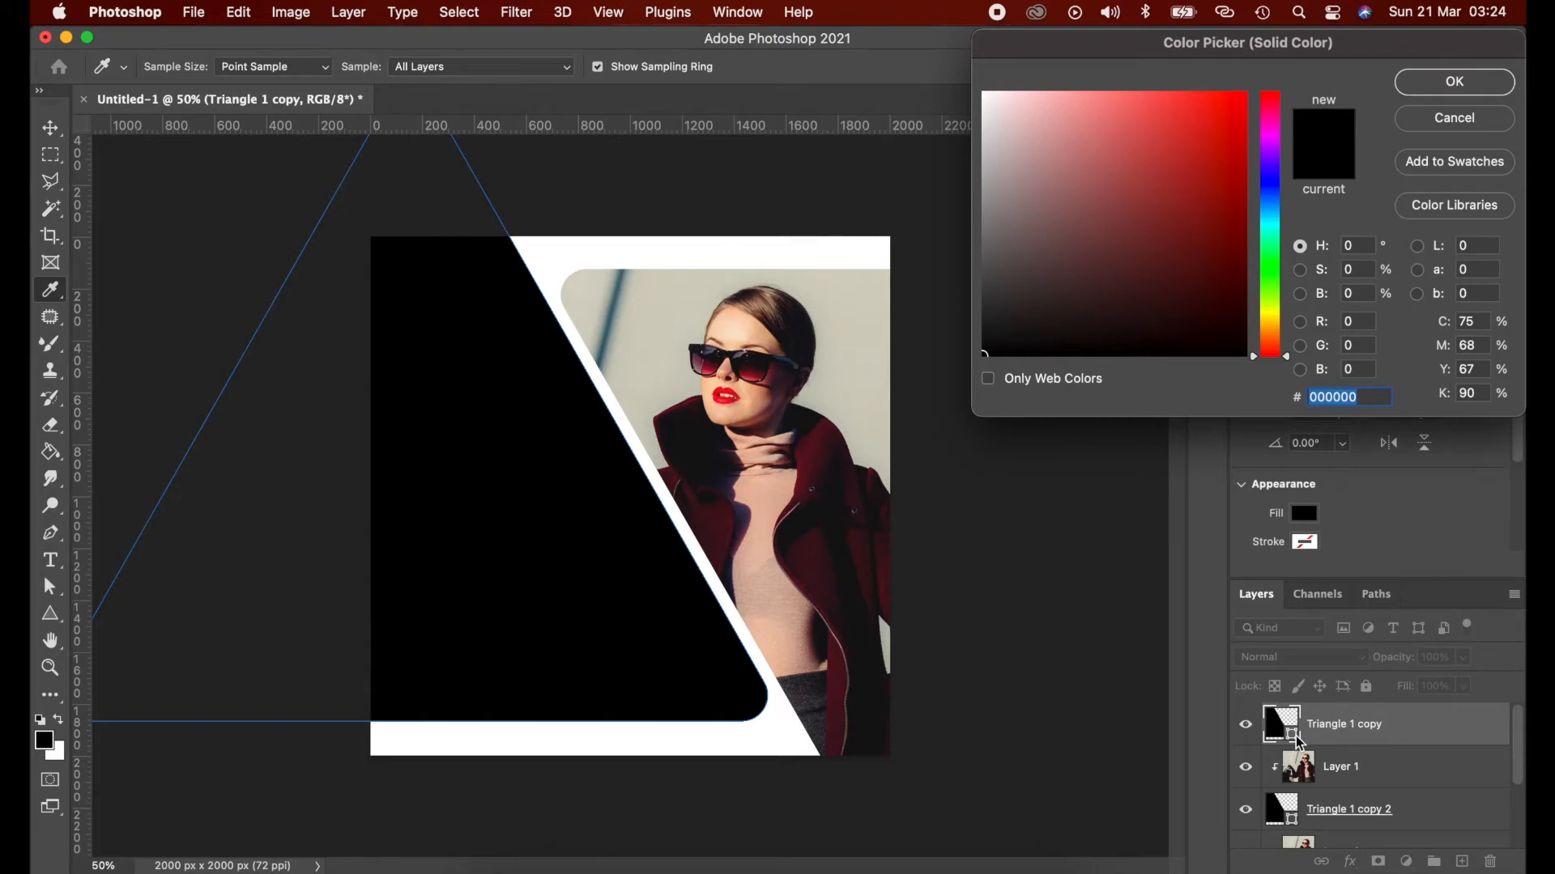
type("D923")
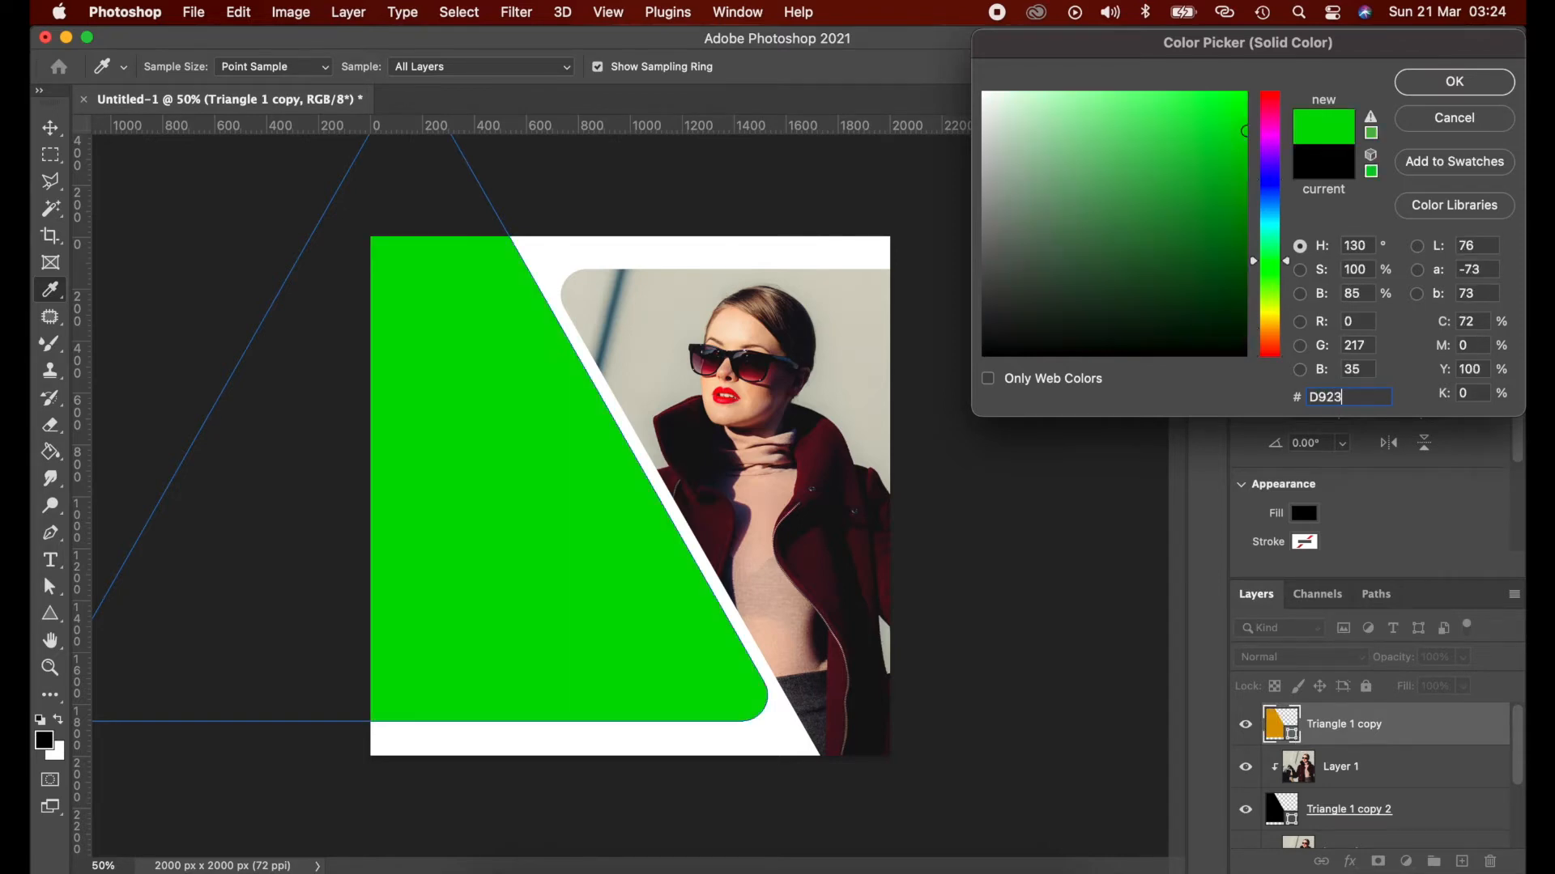
type("49")
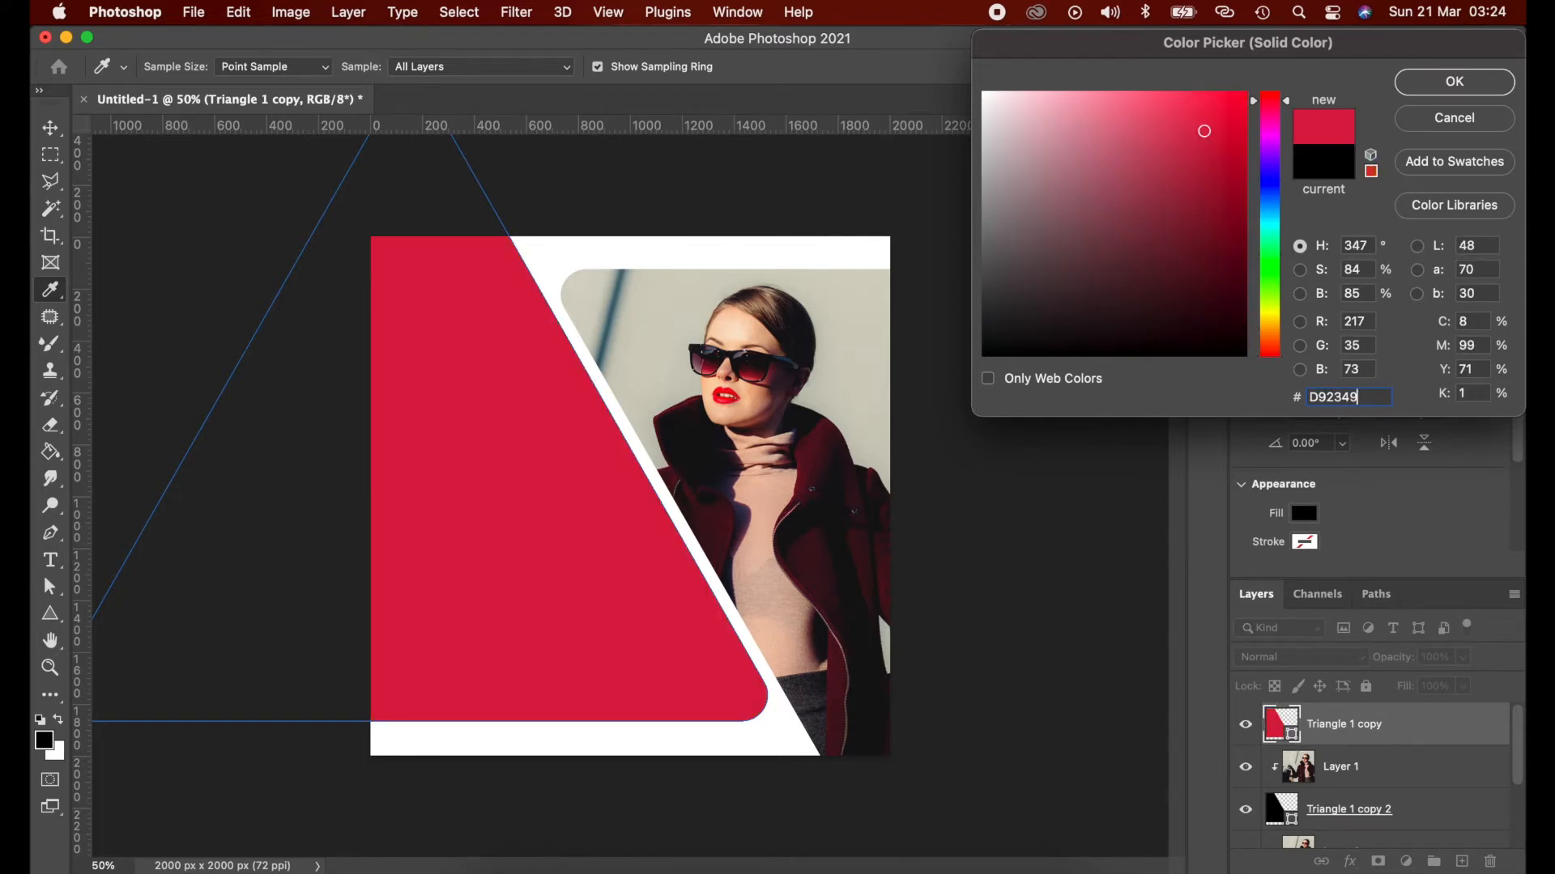
key("Return")
- Set the crimson triangle's blend mode to Multiply and its opacity to 72%
left_click(1299, 657)
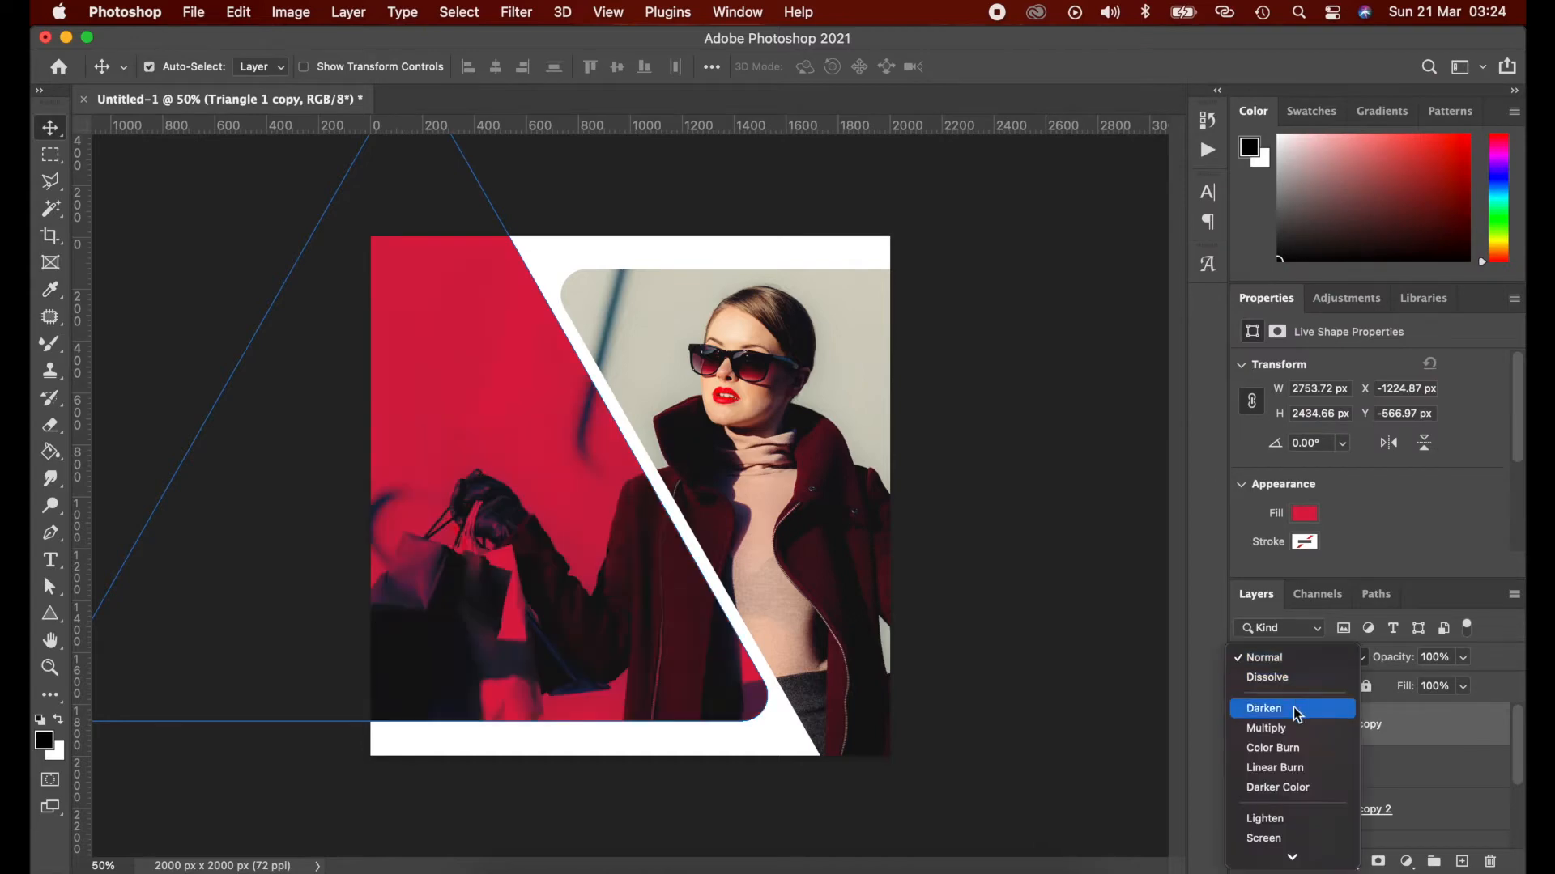
left_click(1279, 728)
left_click(1435, 658)
type("72")
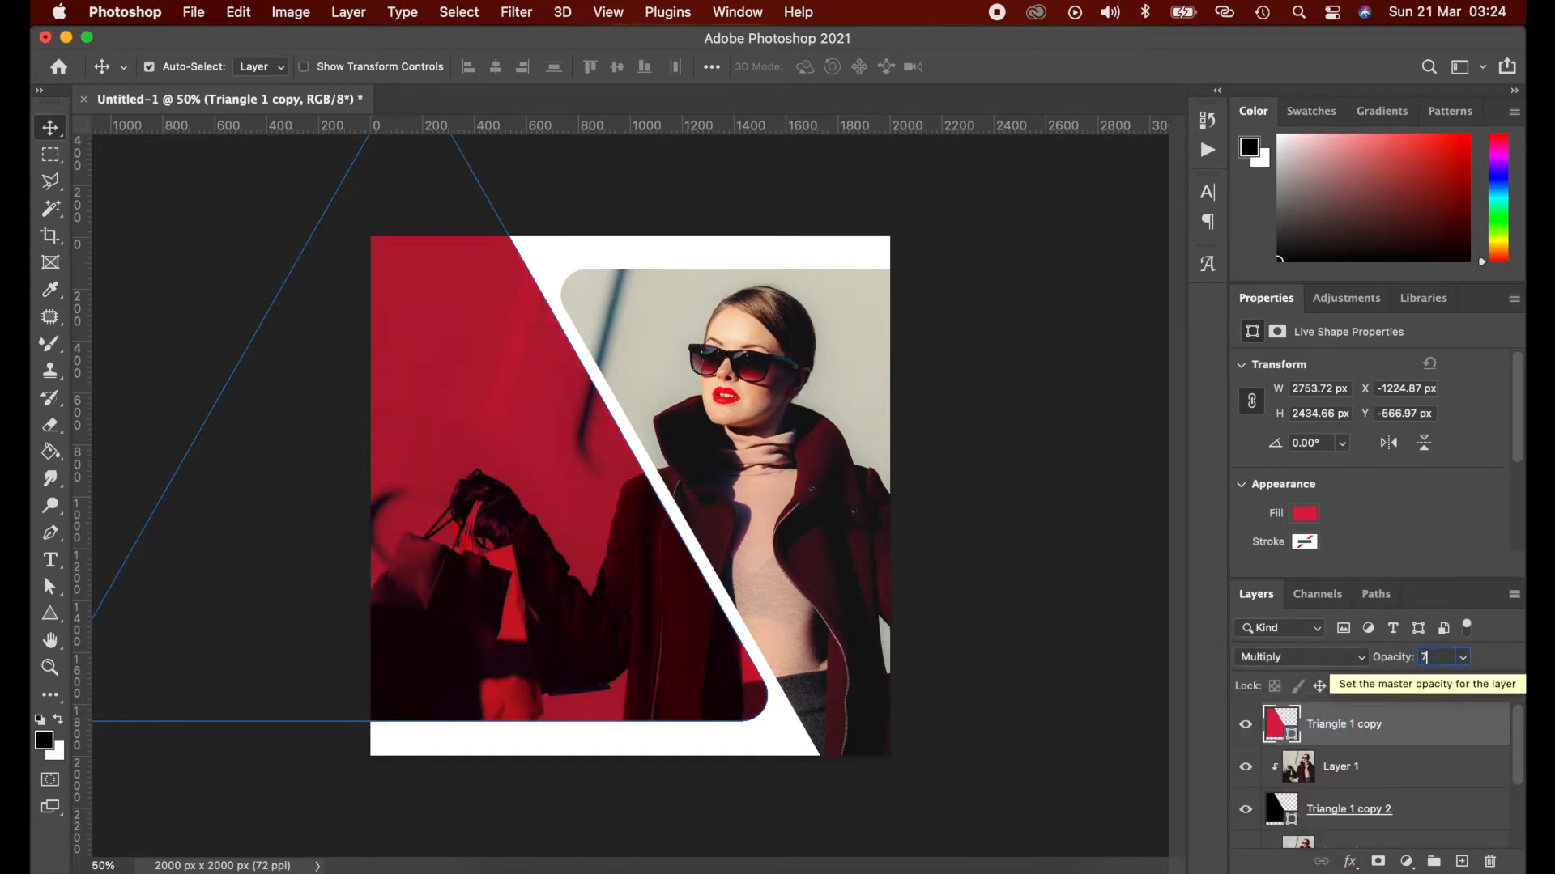
key("Return")
left_click(1065, 551)
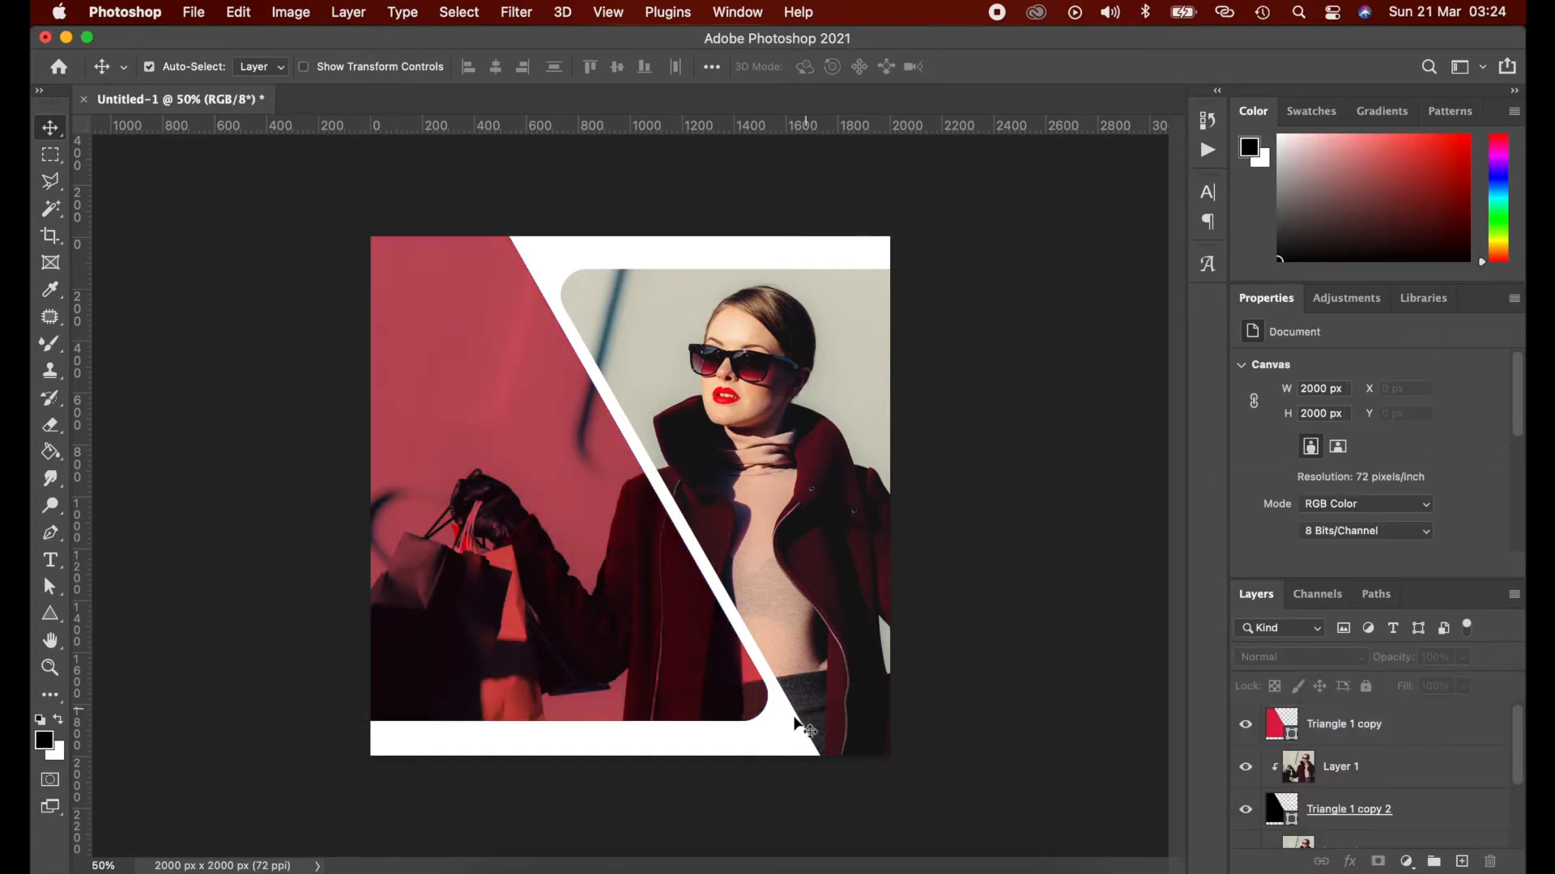
- Fill the Background layer with black (#000000) using the Paint Bucket
scroll(1391, 795, "down", 3)
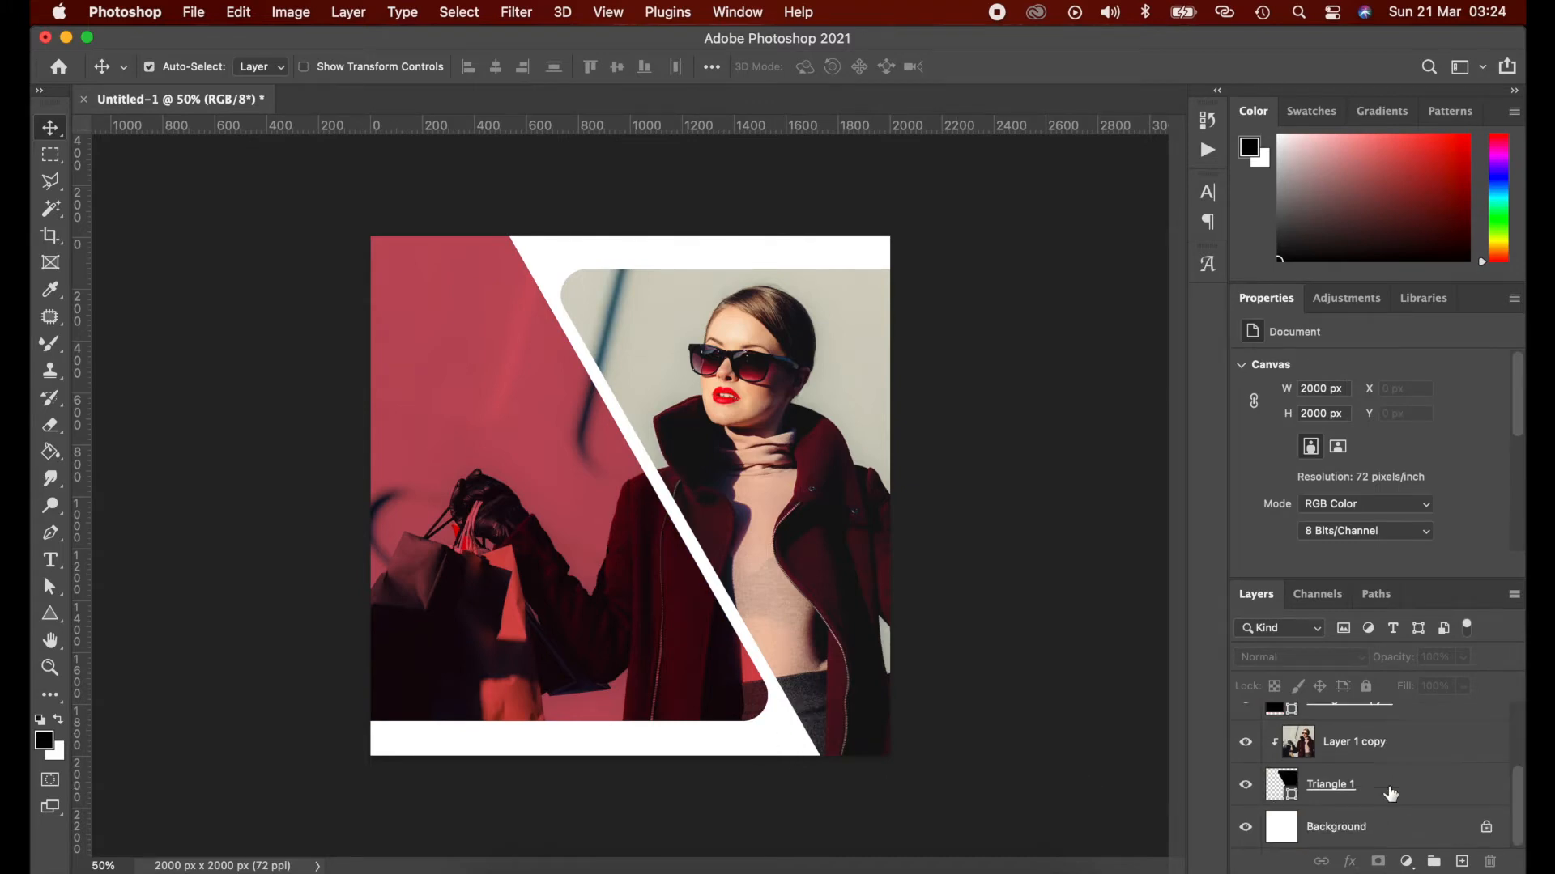
left_click(1399, 830)
key("g")
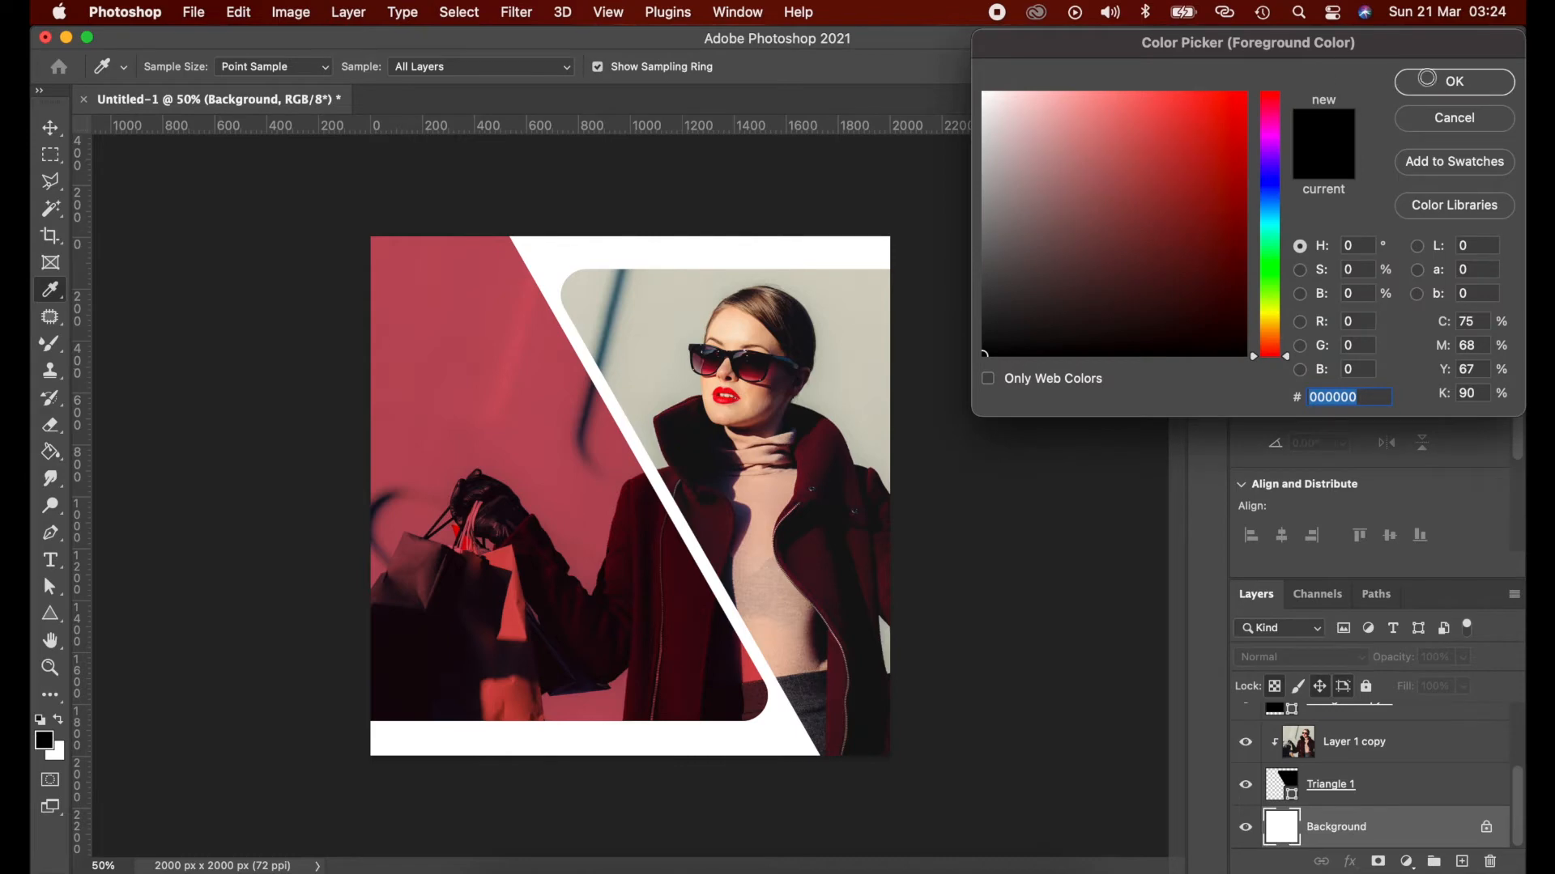
key("Return")
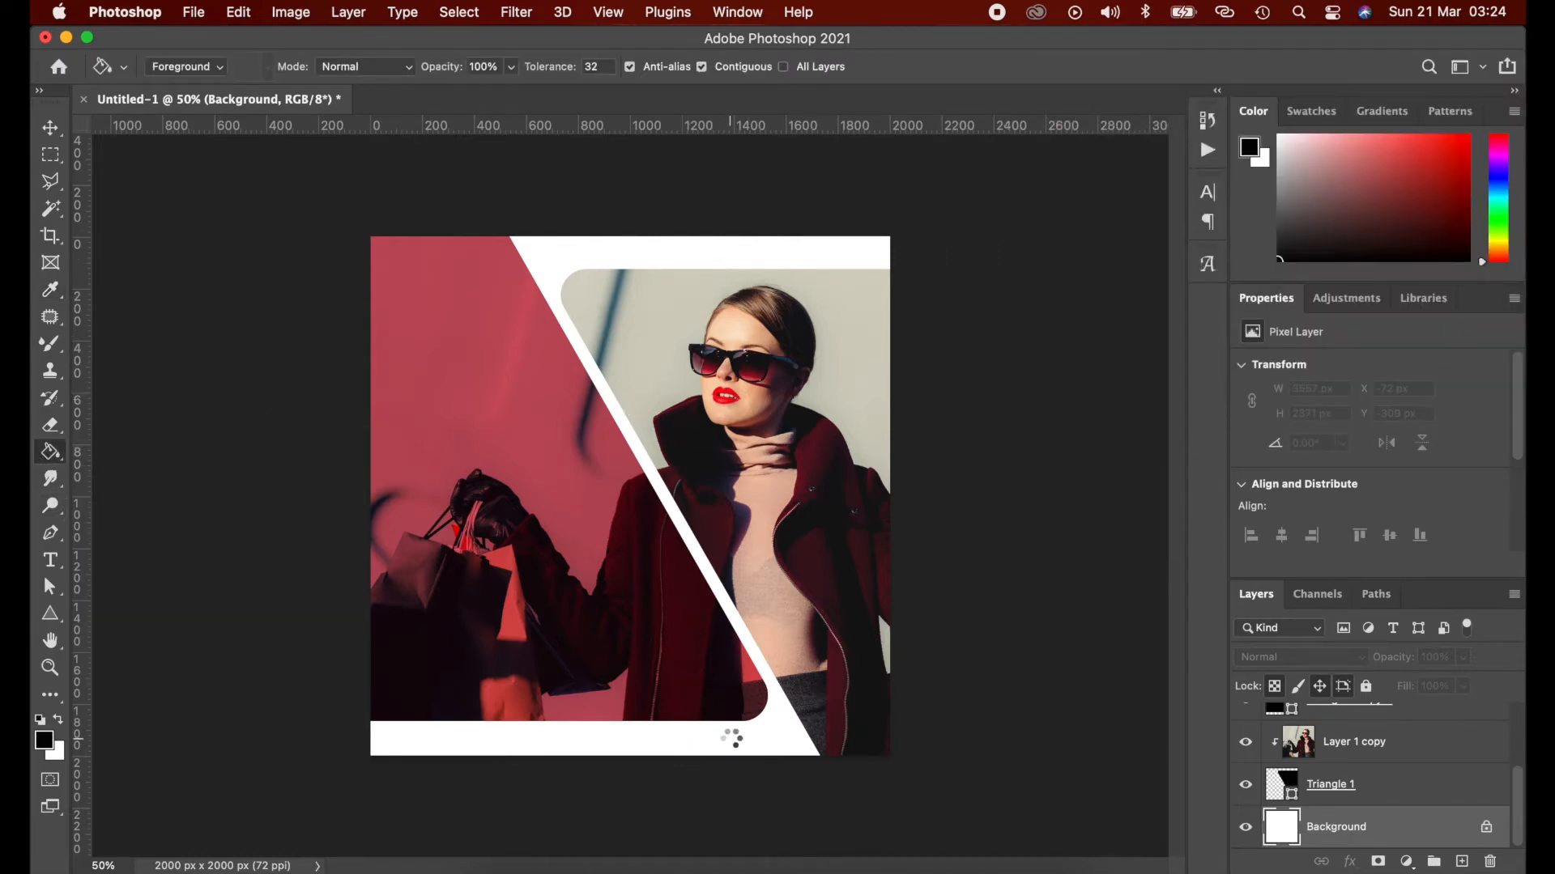
left_click(730, 738)
key("v")
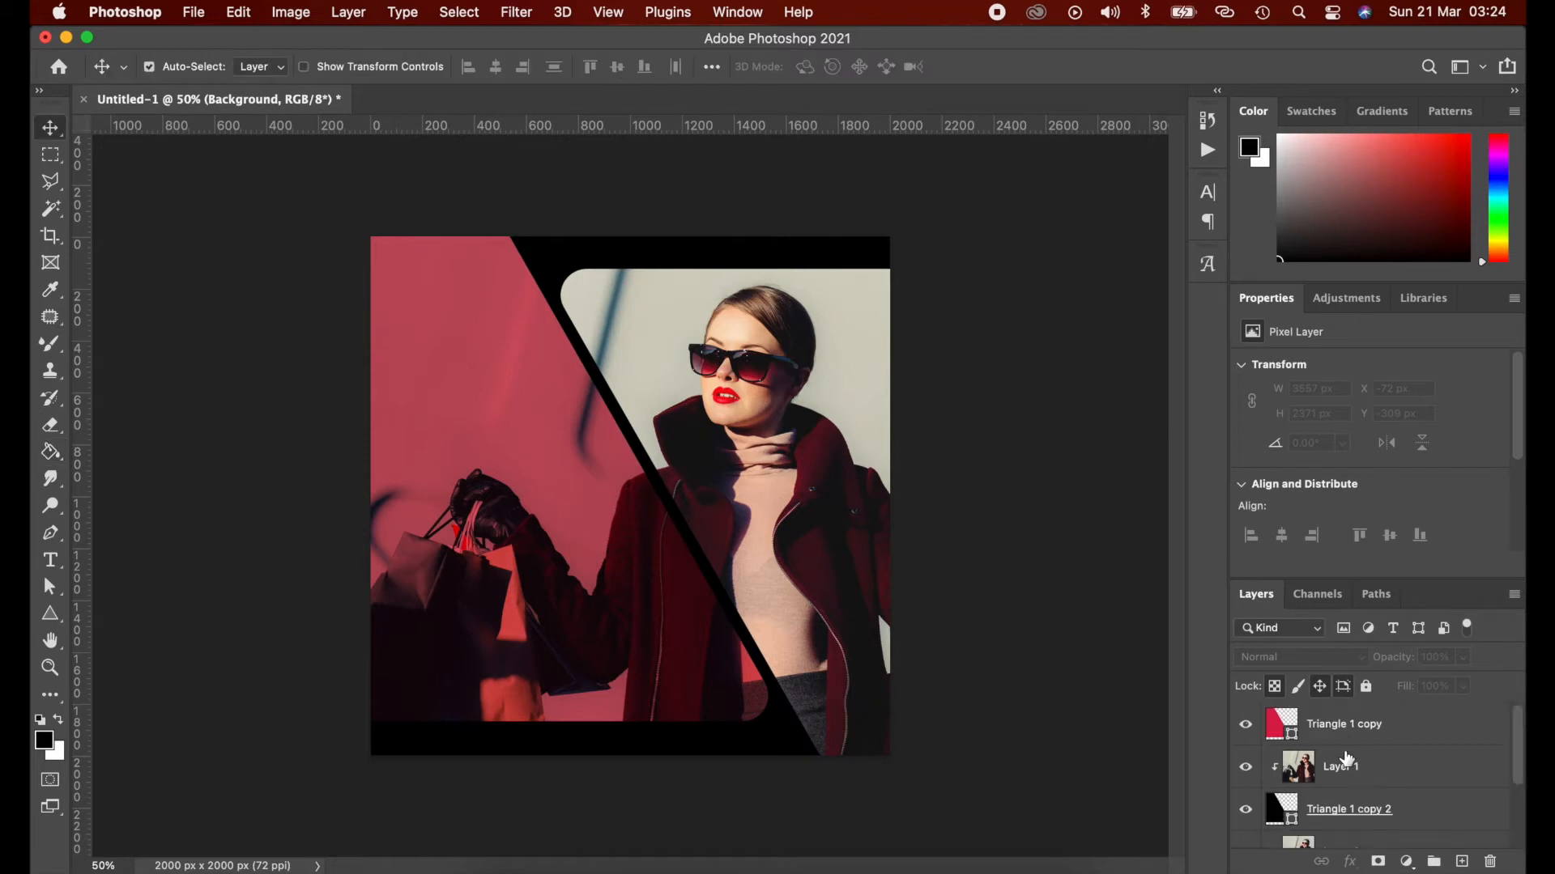
- Duplicate the crimson triangle, set the duplicate's blend mode to Normal and remove its fill
scroll(1347, 758, "up", 3)
left_click(590, 497)
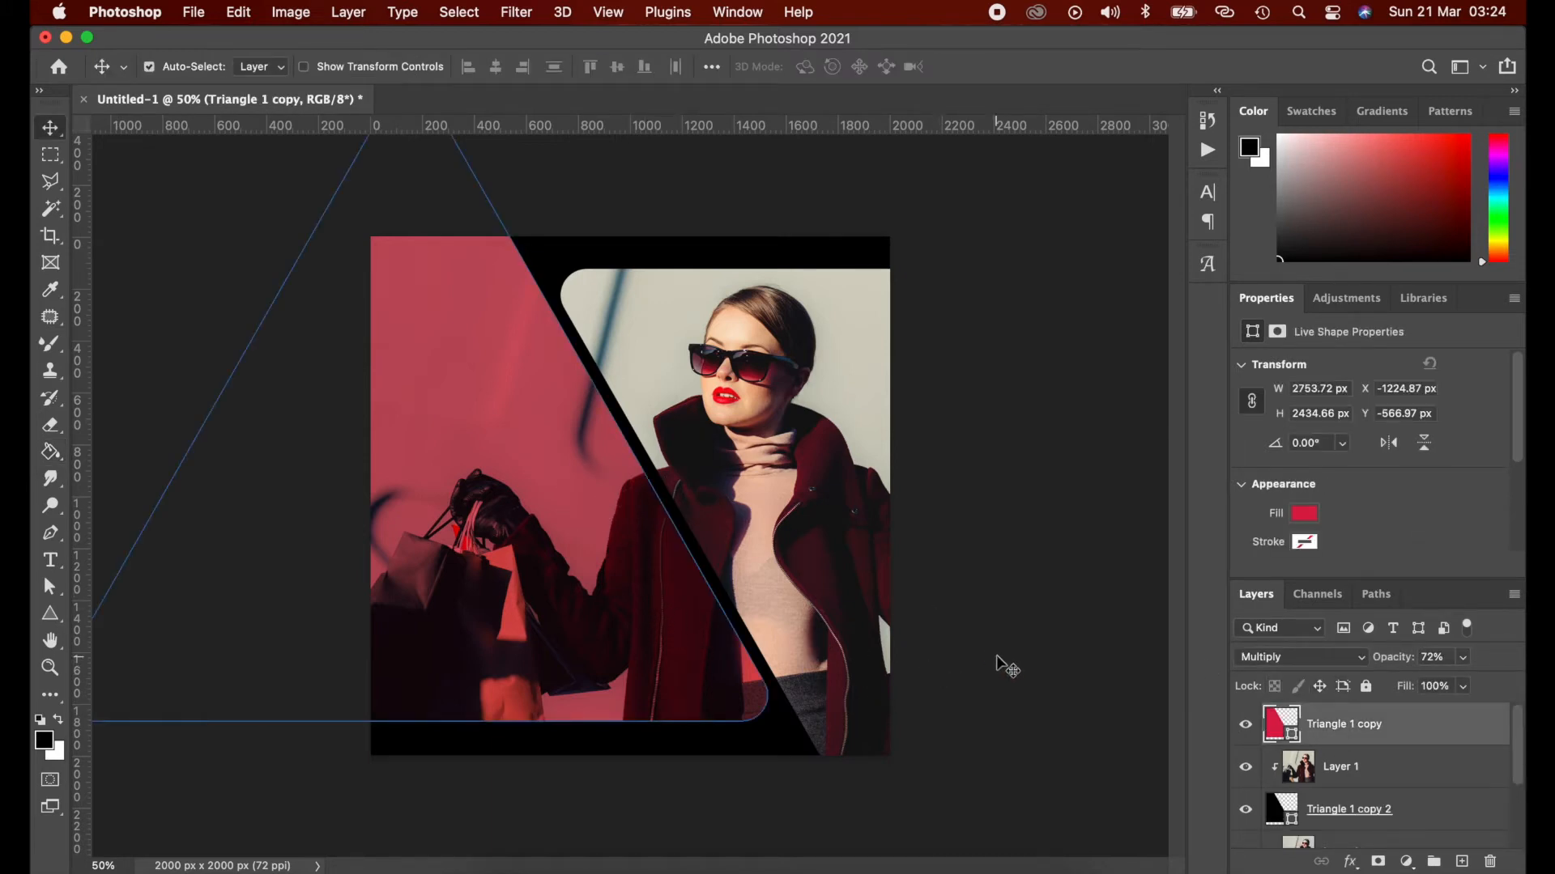
key("super+j")
left_click(1318, 660)
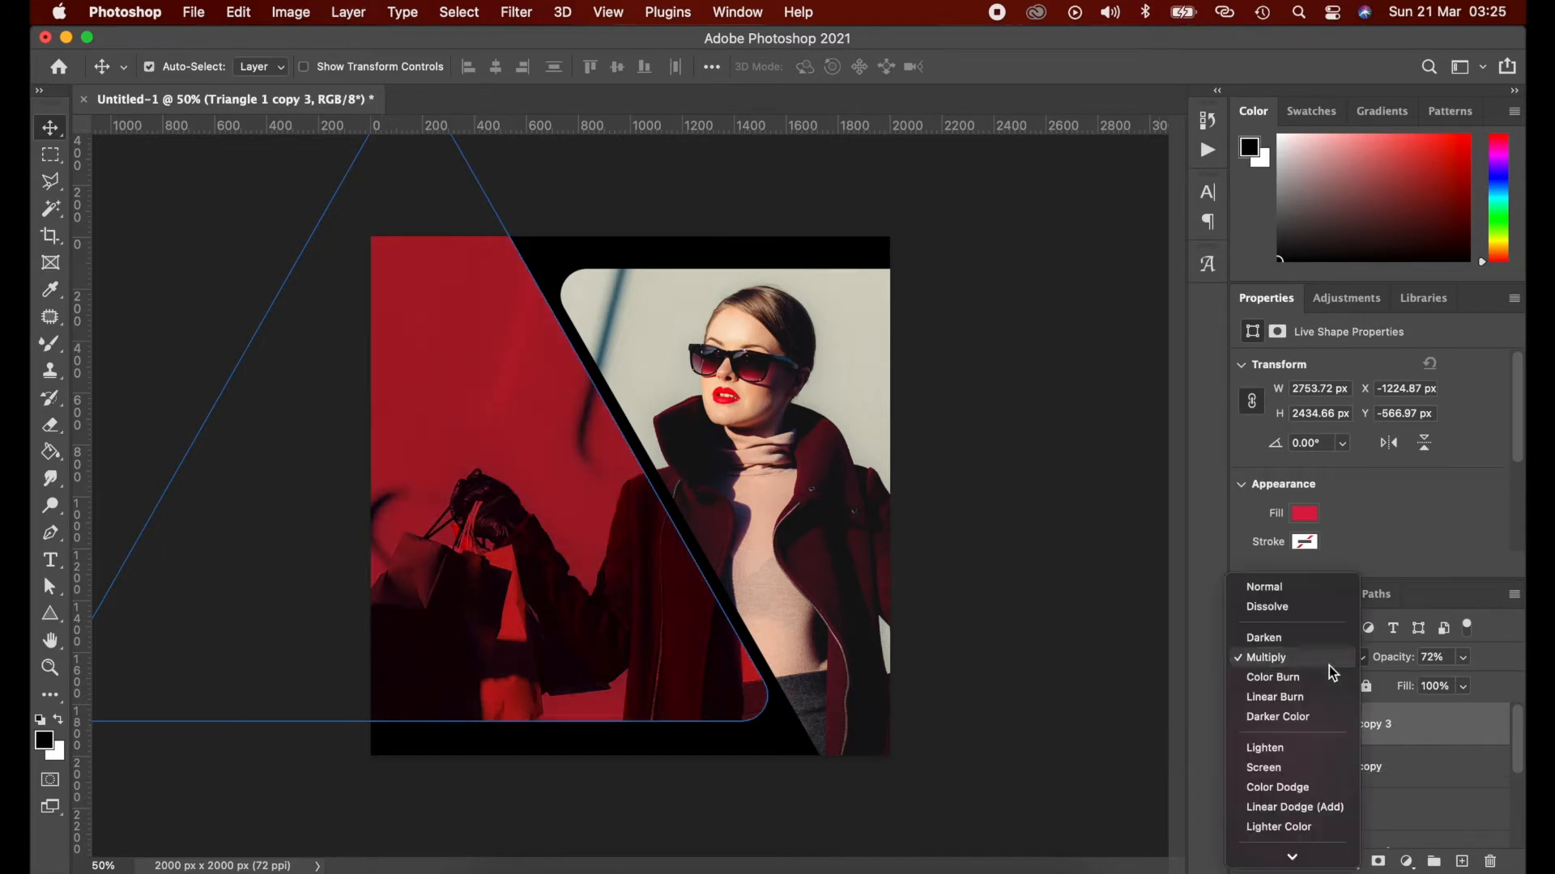
left_click(1298, 553)
left_click(1304, 513)
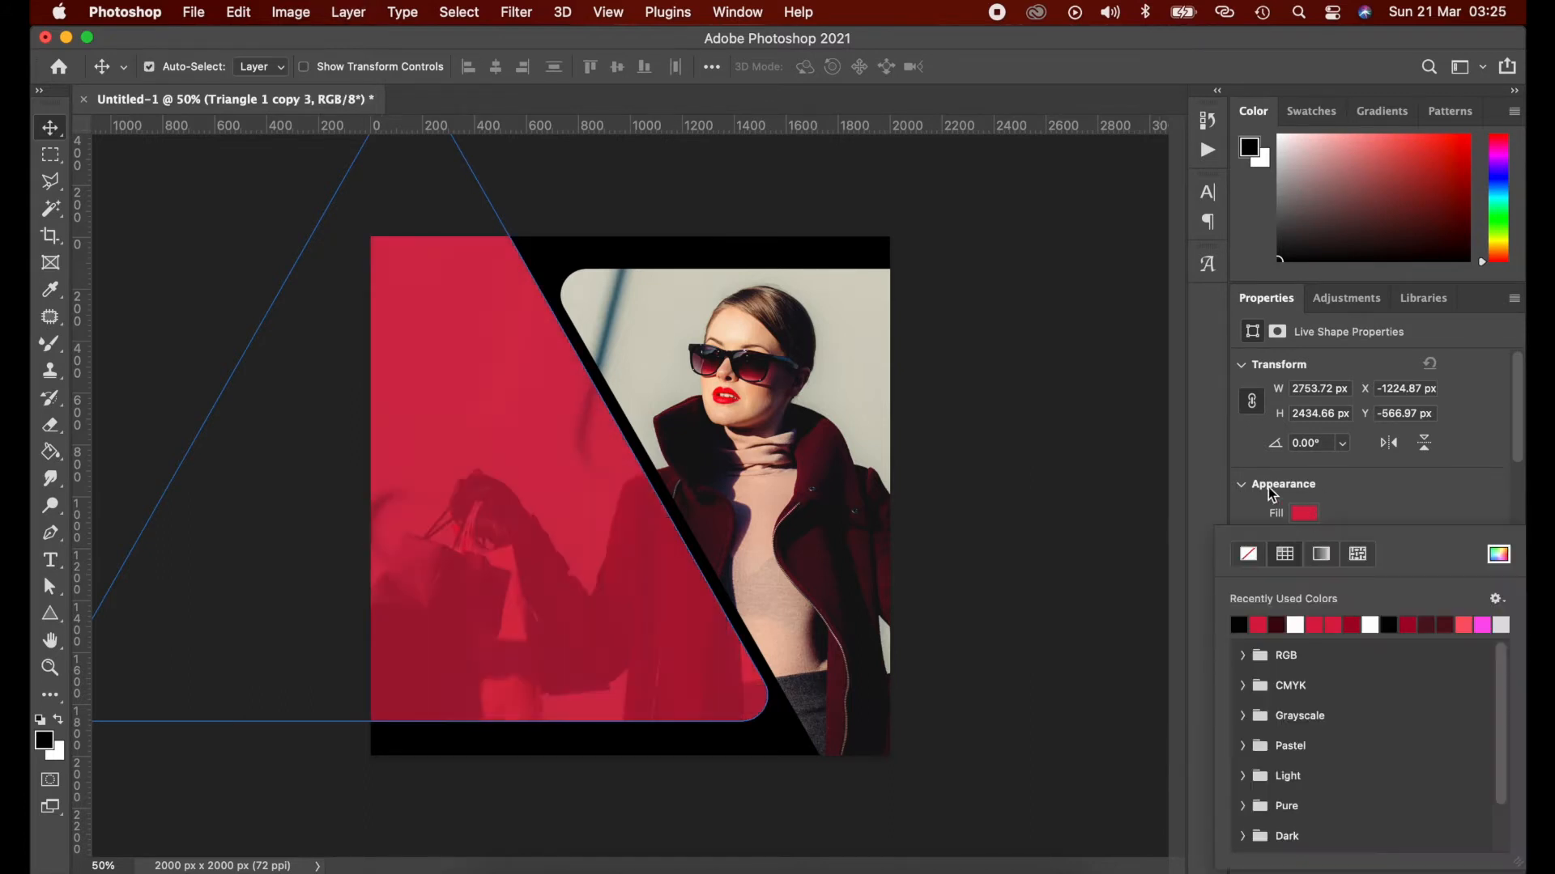
left_click(1382, 503)
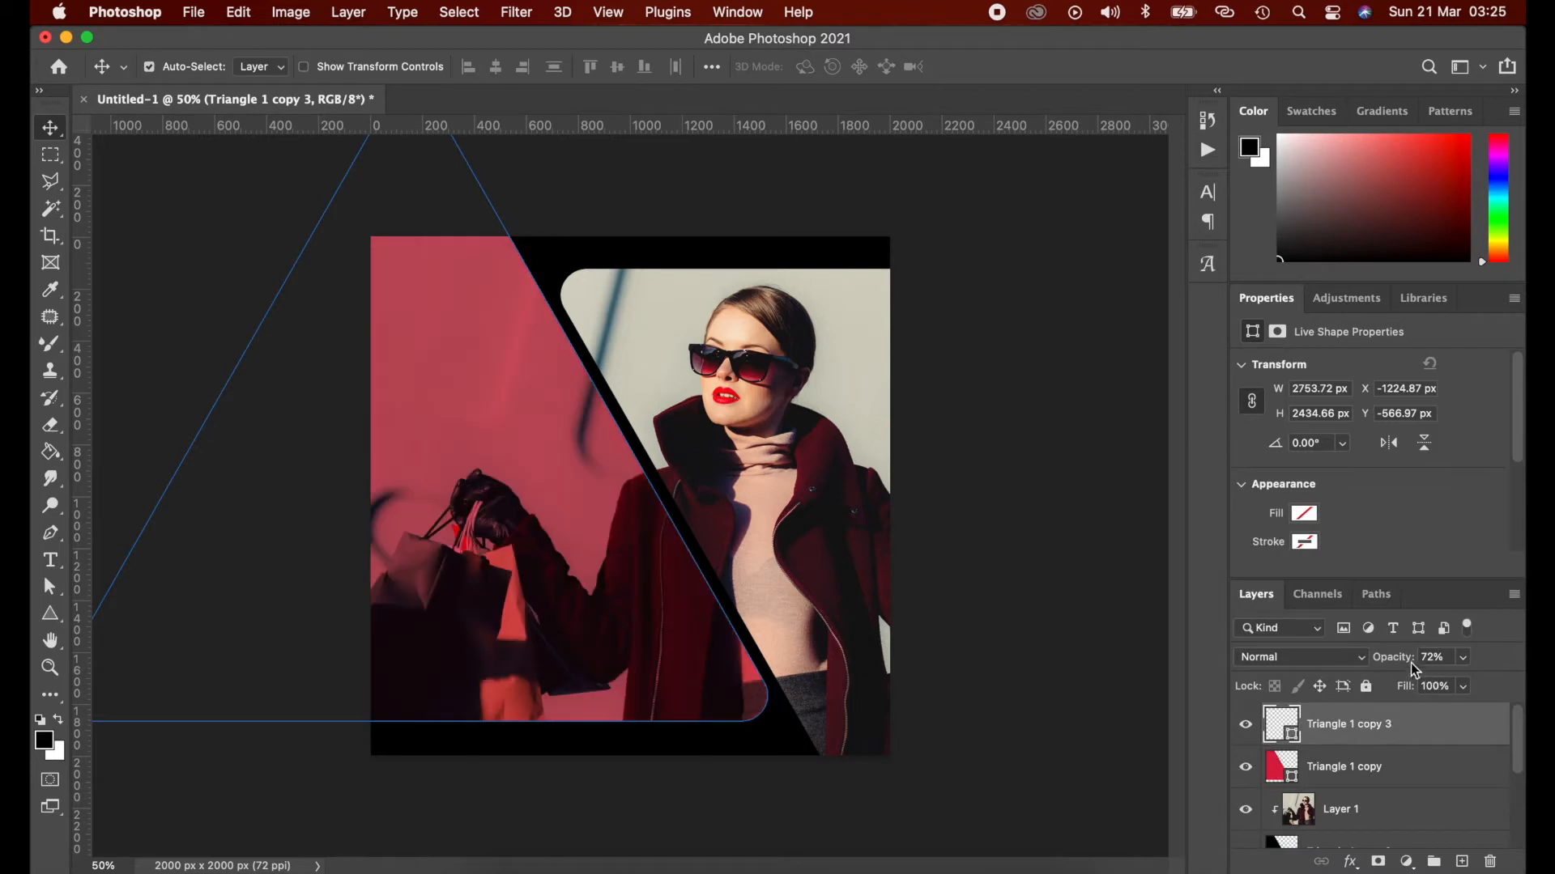
- Give Triangle 1 copy 3 an 8 px white stroke and set its opacity to 100%
left_click(1305, 542)
left_click(1363, 503)
scroll(1363, 503, "down", 3)
left_click(1294, 468)
type("8")
key("Return")
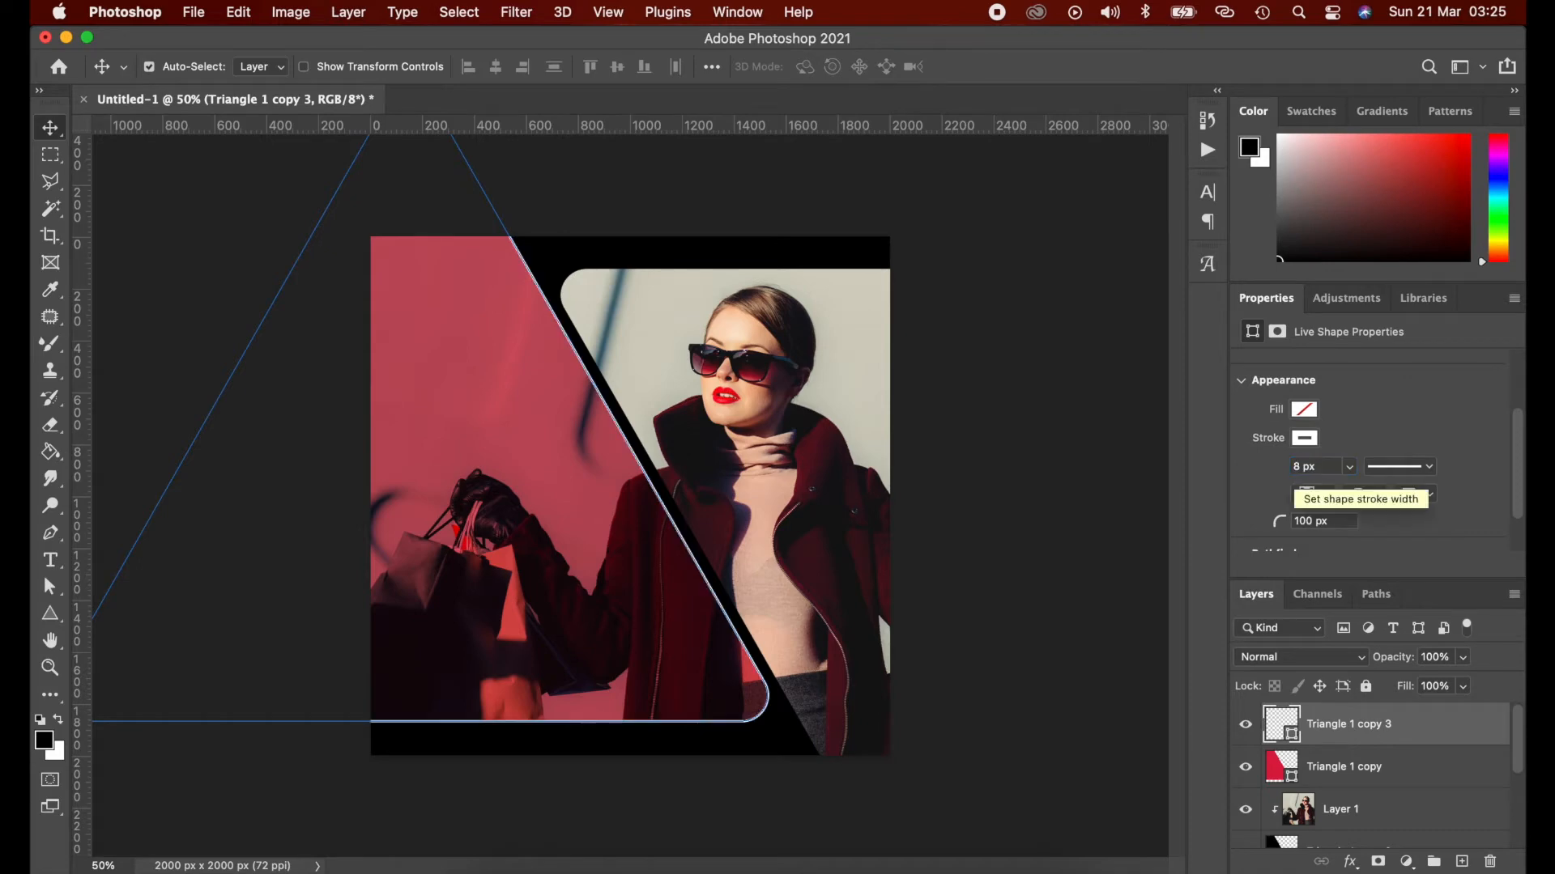
- Move the white triangle outline up over the upper-left corner of the artwork, centred at about X -489 px and Y -825 px
key("super+t")
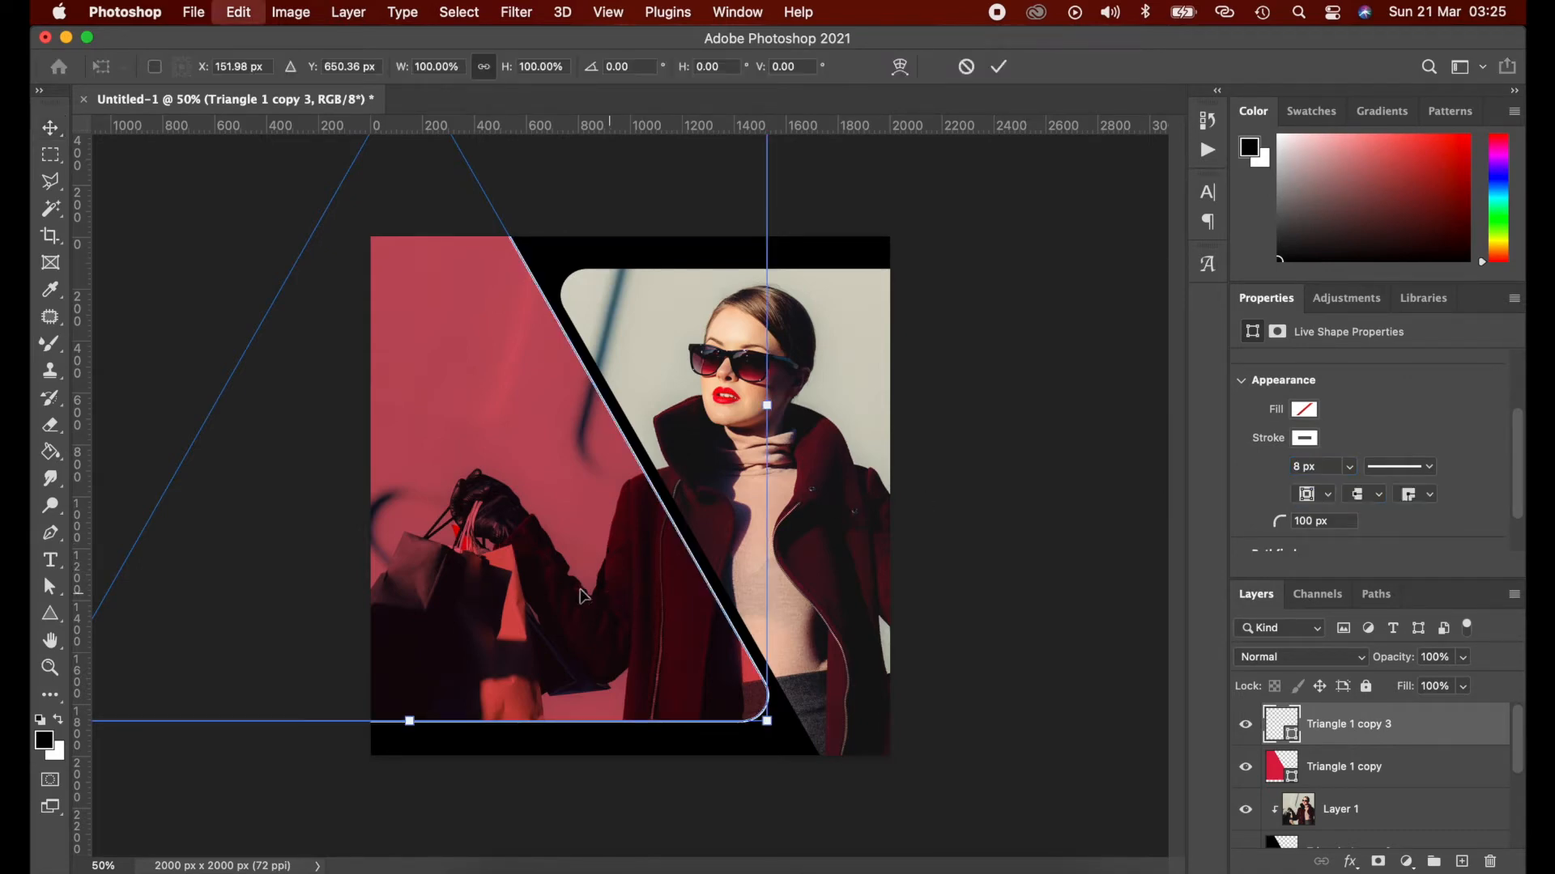
mouse_move(497, 405)
left_mouse_down()
mouse_move(399, 275)
mouse_move(394, 228)
mouse_move(368, 198)
left_mouse_up()
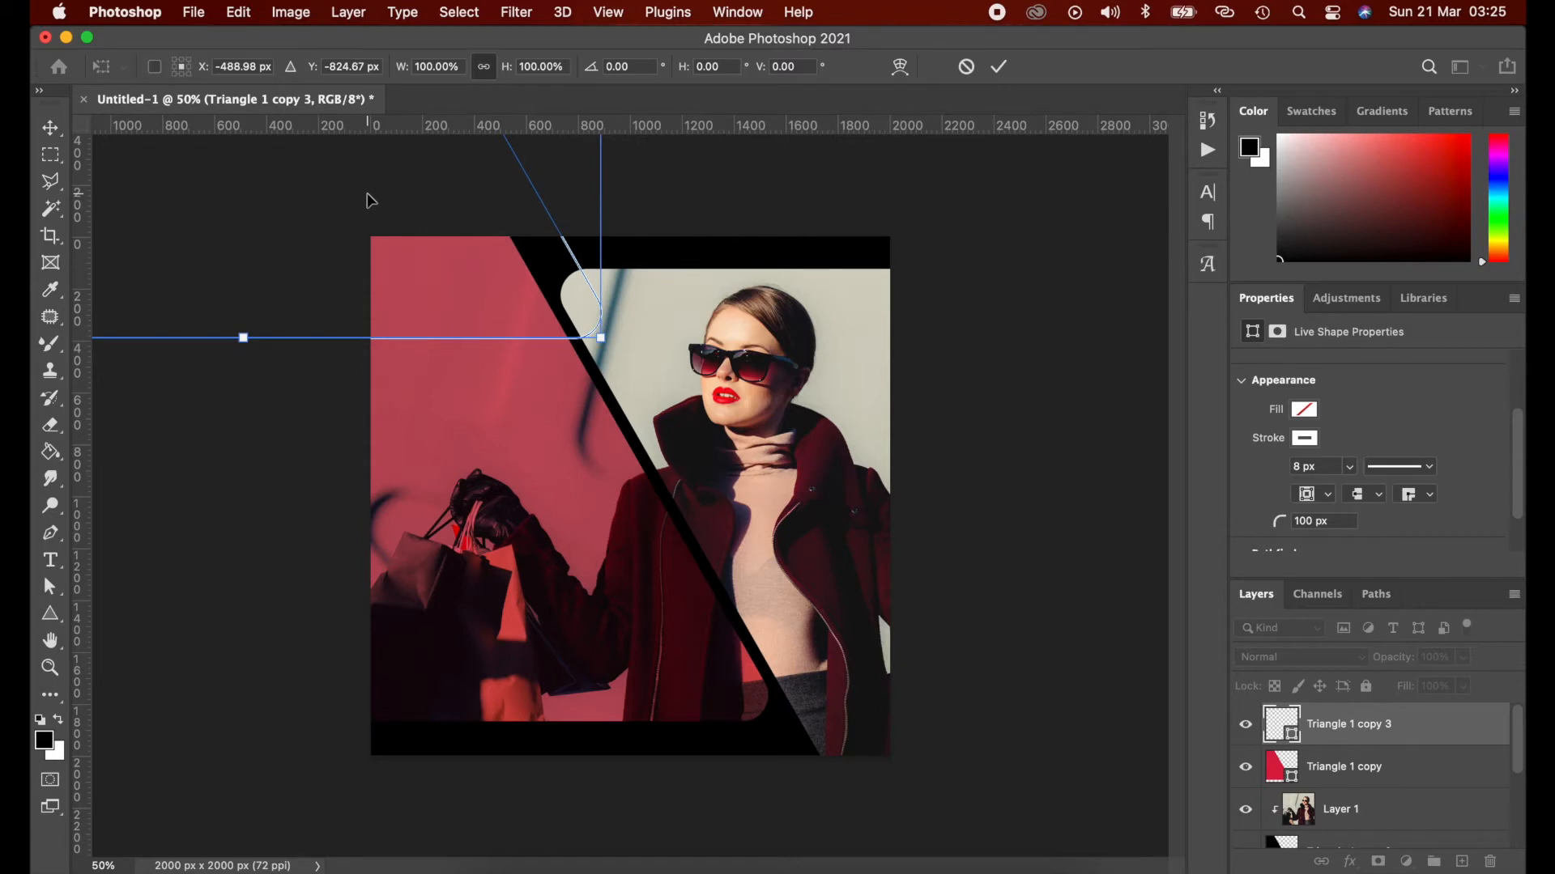
key("Return")
left_click(1105, 559)
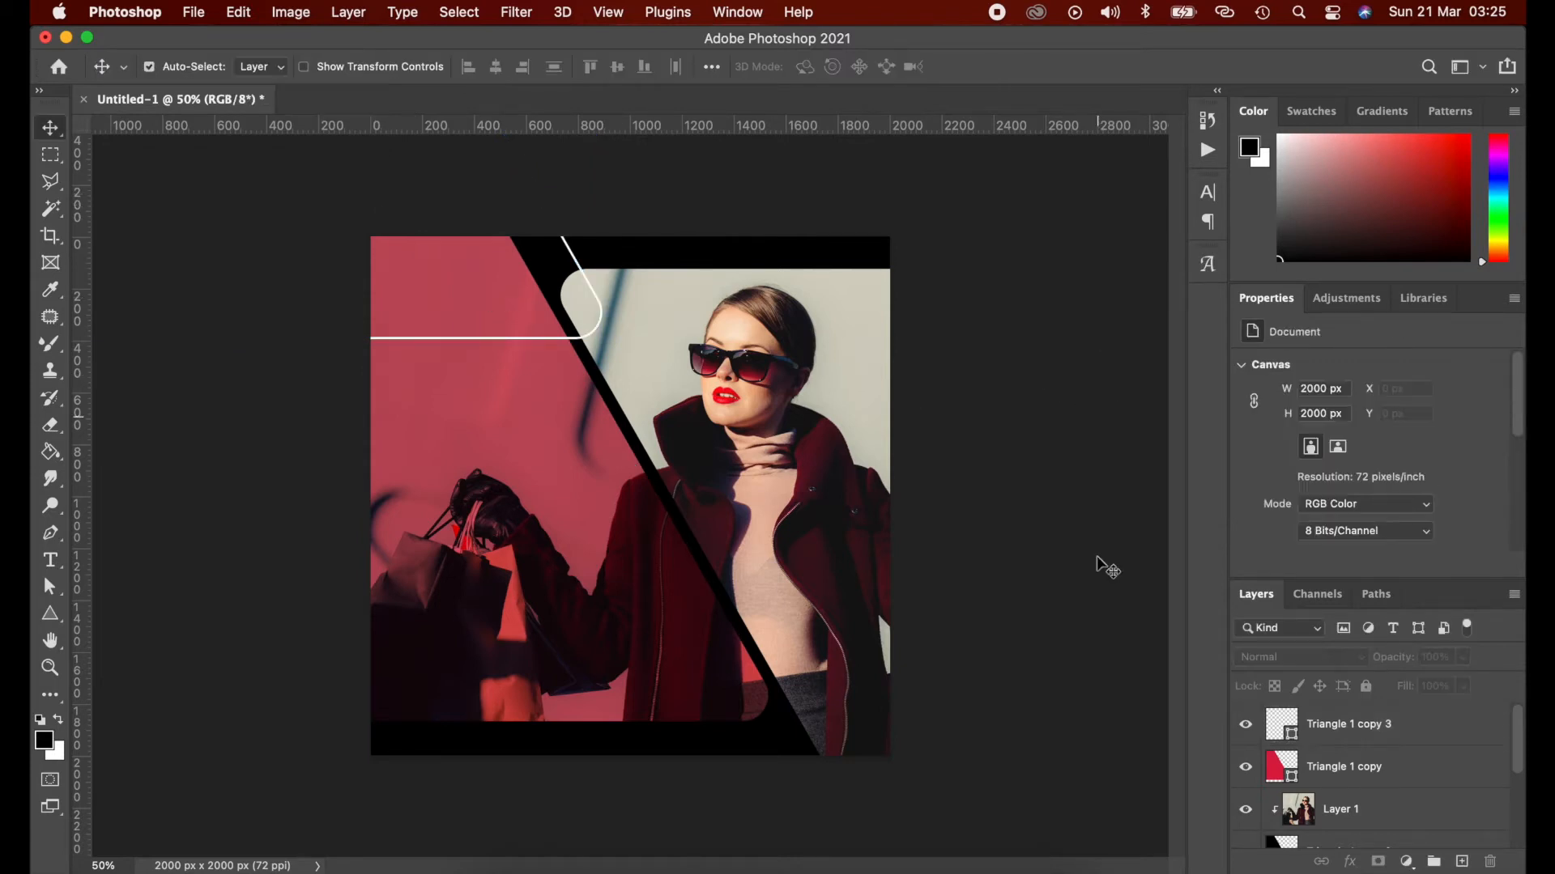
- Duplicate the white triangle outline and flip the duplicate both horizontally and vertically at full size
left_click(1448, 733)
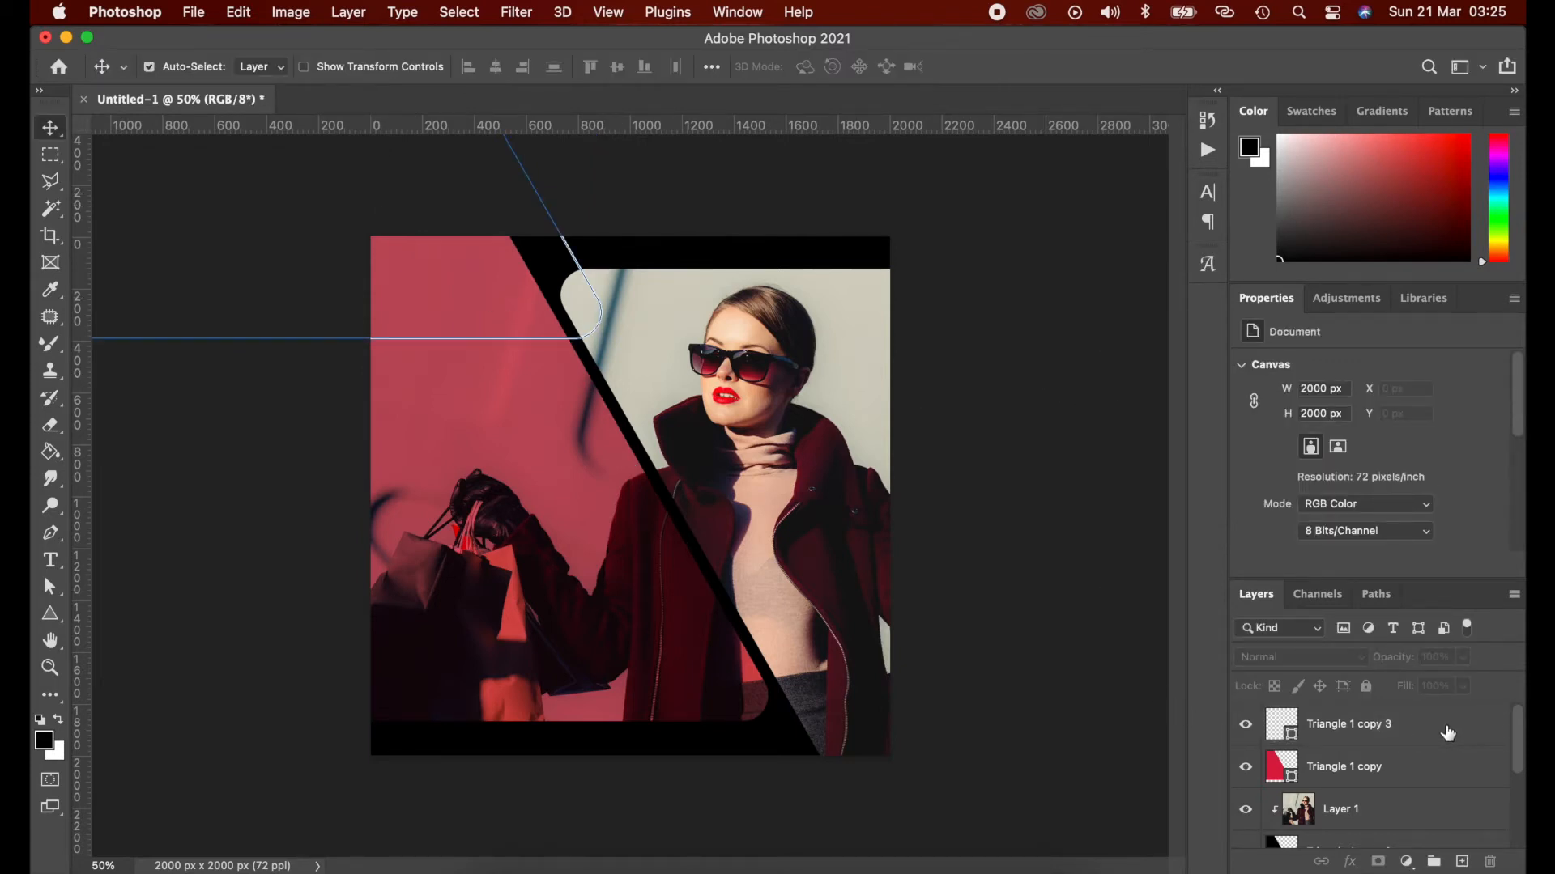
key("super+j")
key("super+t")
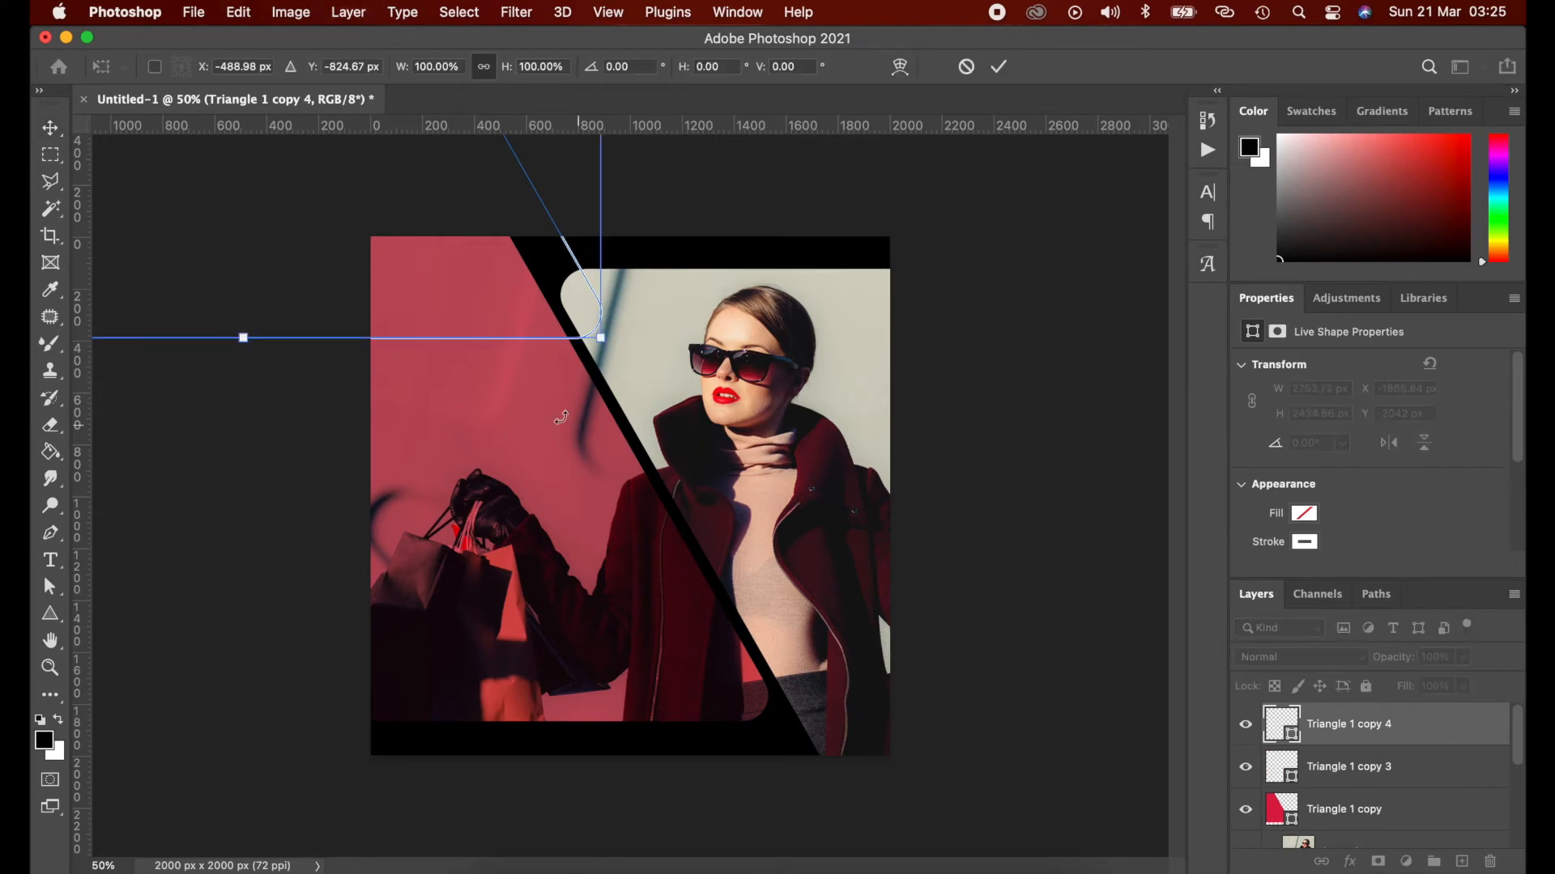
left_click_drag(556, 401, 764, 610)
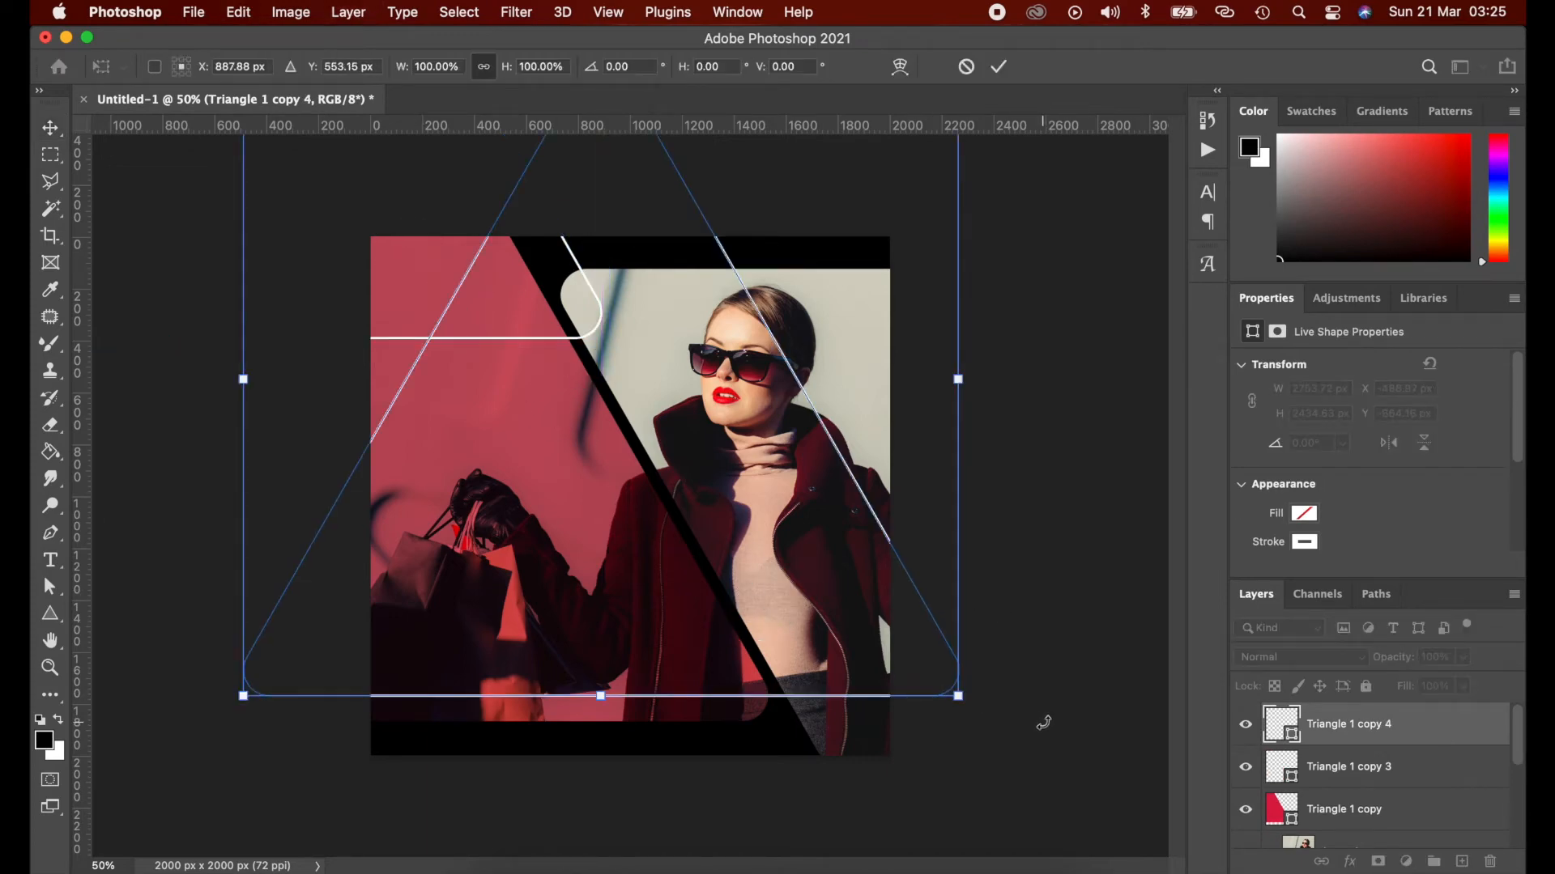
key("super+minus")
left_click_drag(944, 659, 260, 332)
left_click_drag(254, 279, 296, 209)
- Position the flipped outline at the artwork's lower right edge, at about X 1688 px and Y 869 px
left_click_drag(612, 363, 996, 633)
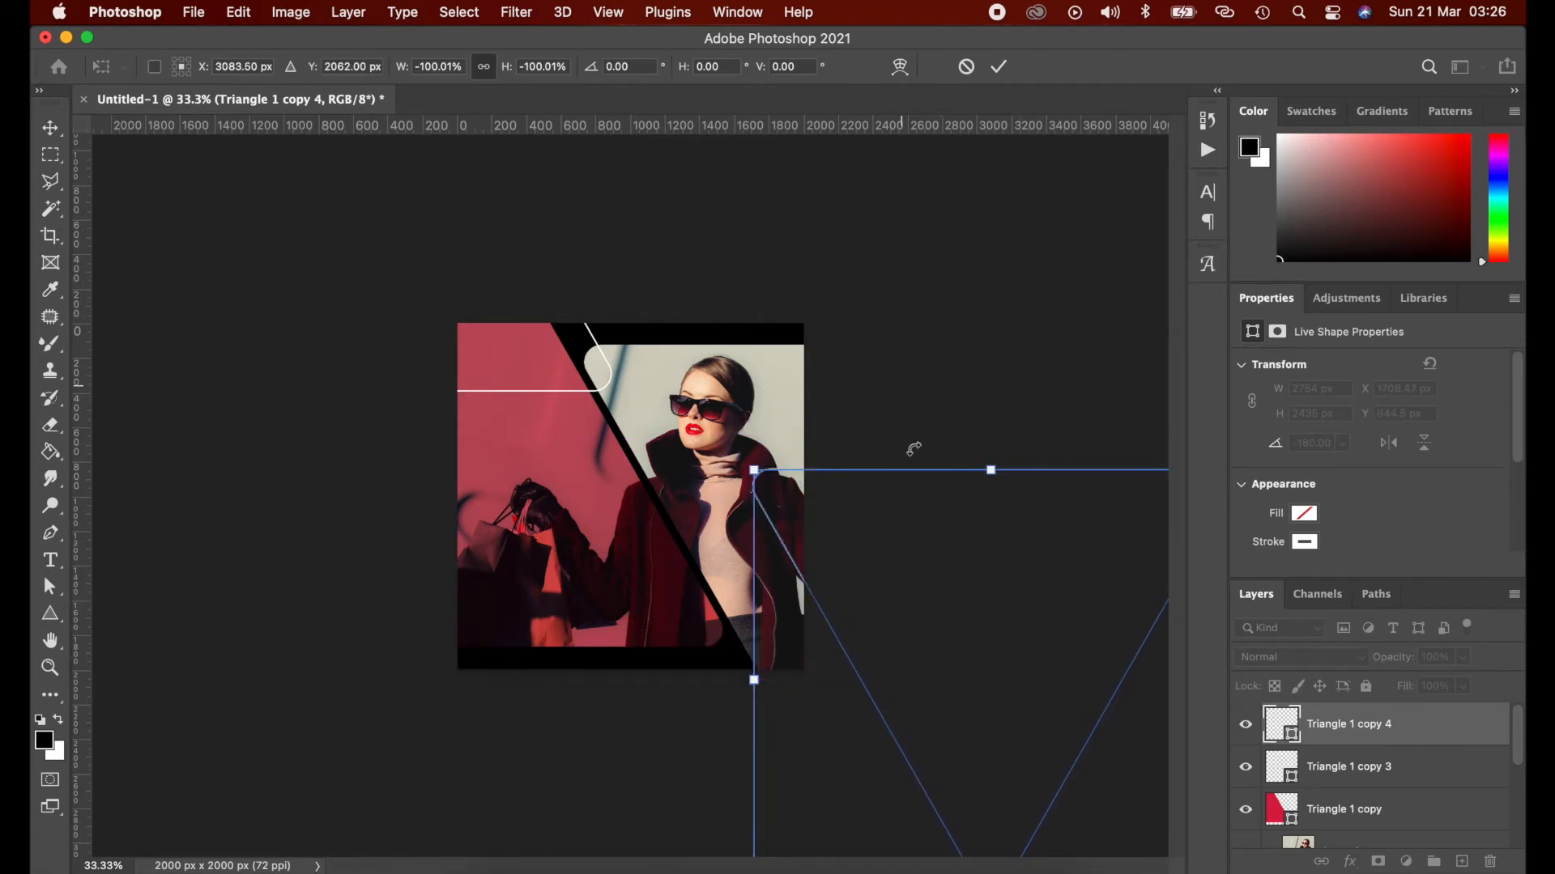
mouse_move(940, 555)
left_mouse_down()
mouse_move(923, 555)
mouse_move(938, 562)
left_mouse_up()
key("Left")
key("Left")
key("Left")
key("Left")
key("Left")
key("Left")
key("Down")
key("Down")
key("Down")
key("Down")
key("Return")
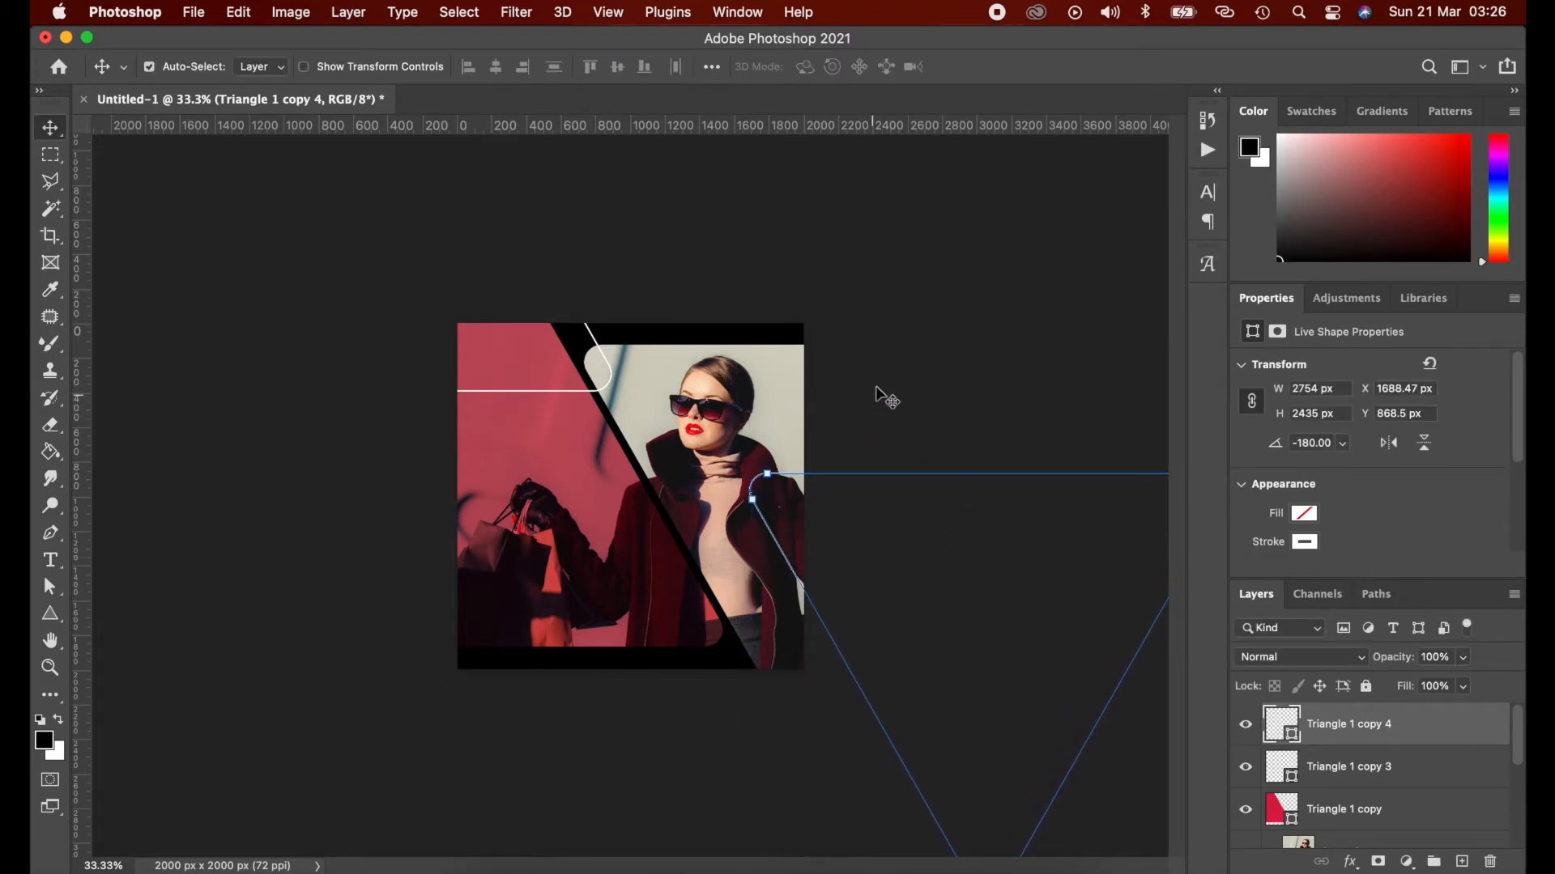
left_click(856, 577)
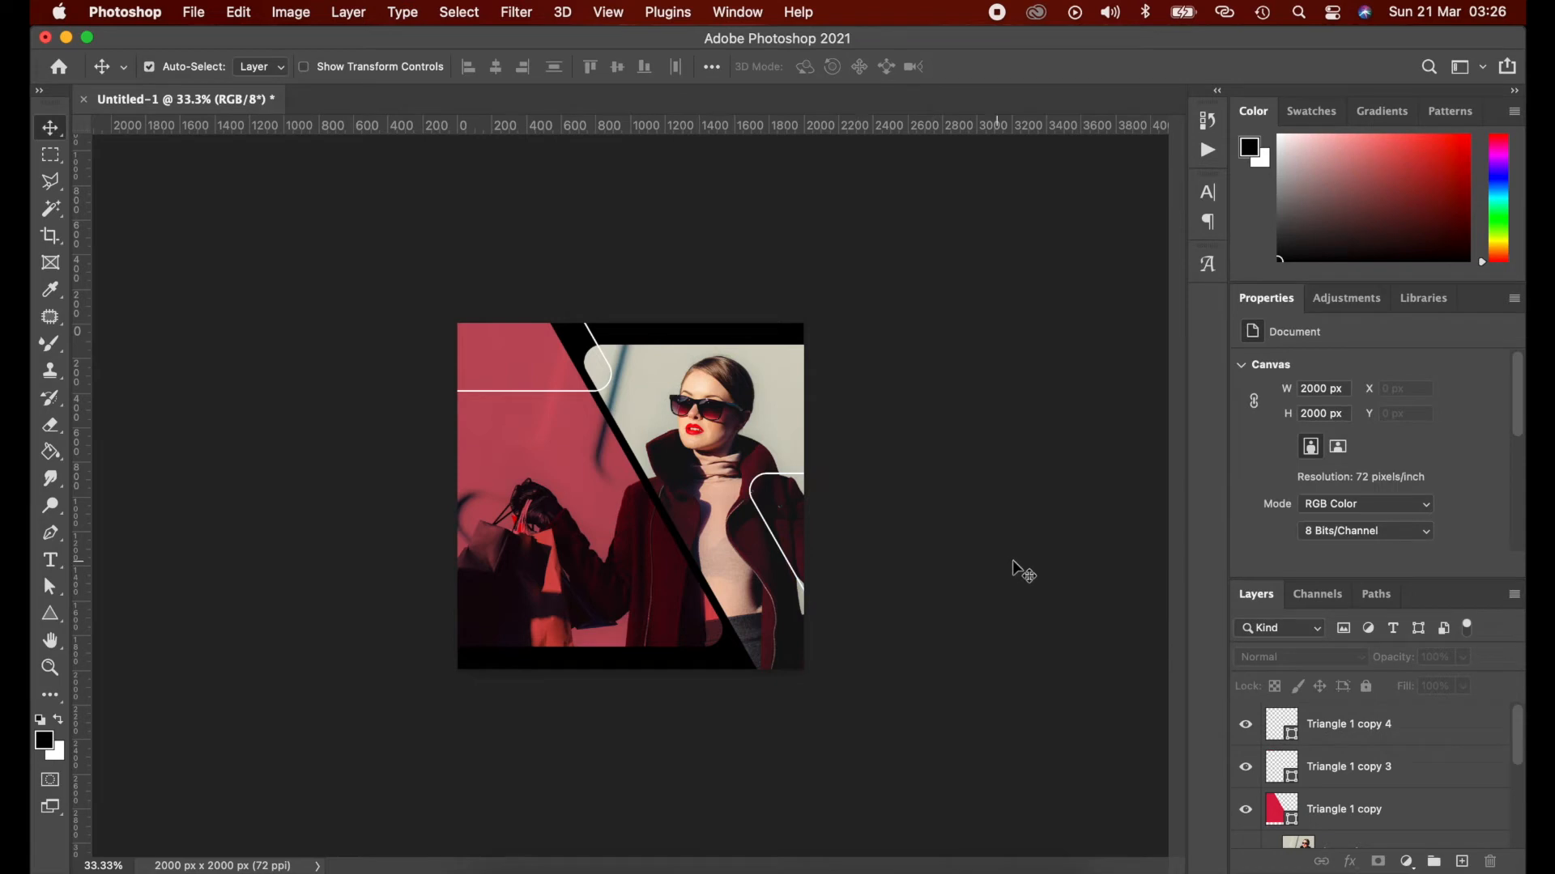
- Draw a rectangle of about 1536 × 764 px across the lower left of the artwork, at X 60 px and Y 1138 px
left_click(55, 612)
left_click(119, 614)
left_click_drag(468, 521, 734, 652)
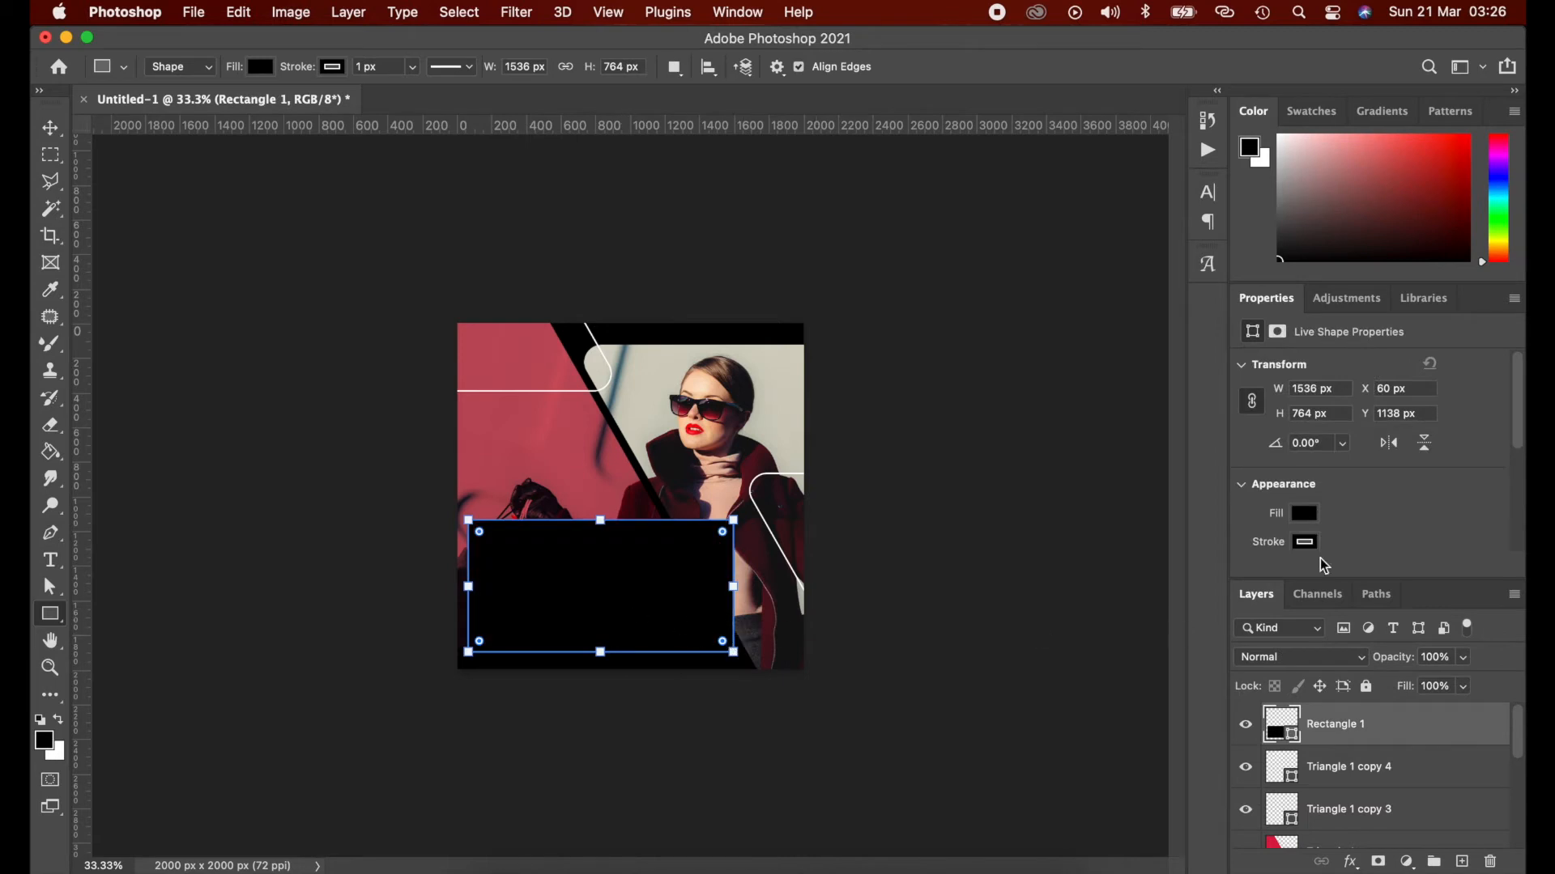
- Remove the rectangle's fill and give it an 8 px white stroke
left_click(1306, 542)
left_click(1248, 557)
left_click(1303, 515)
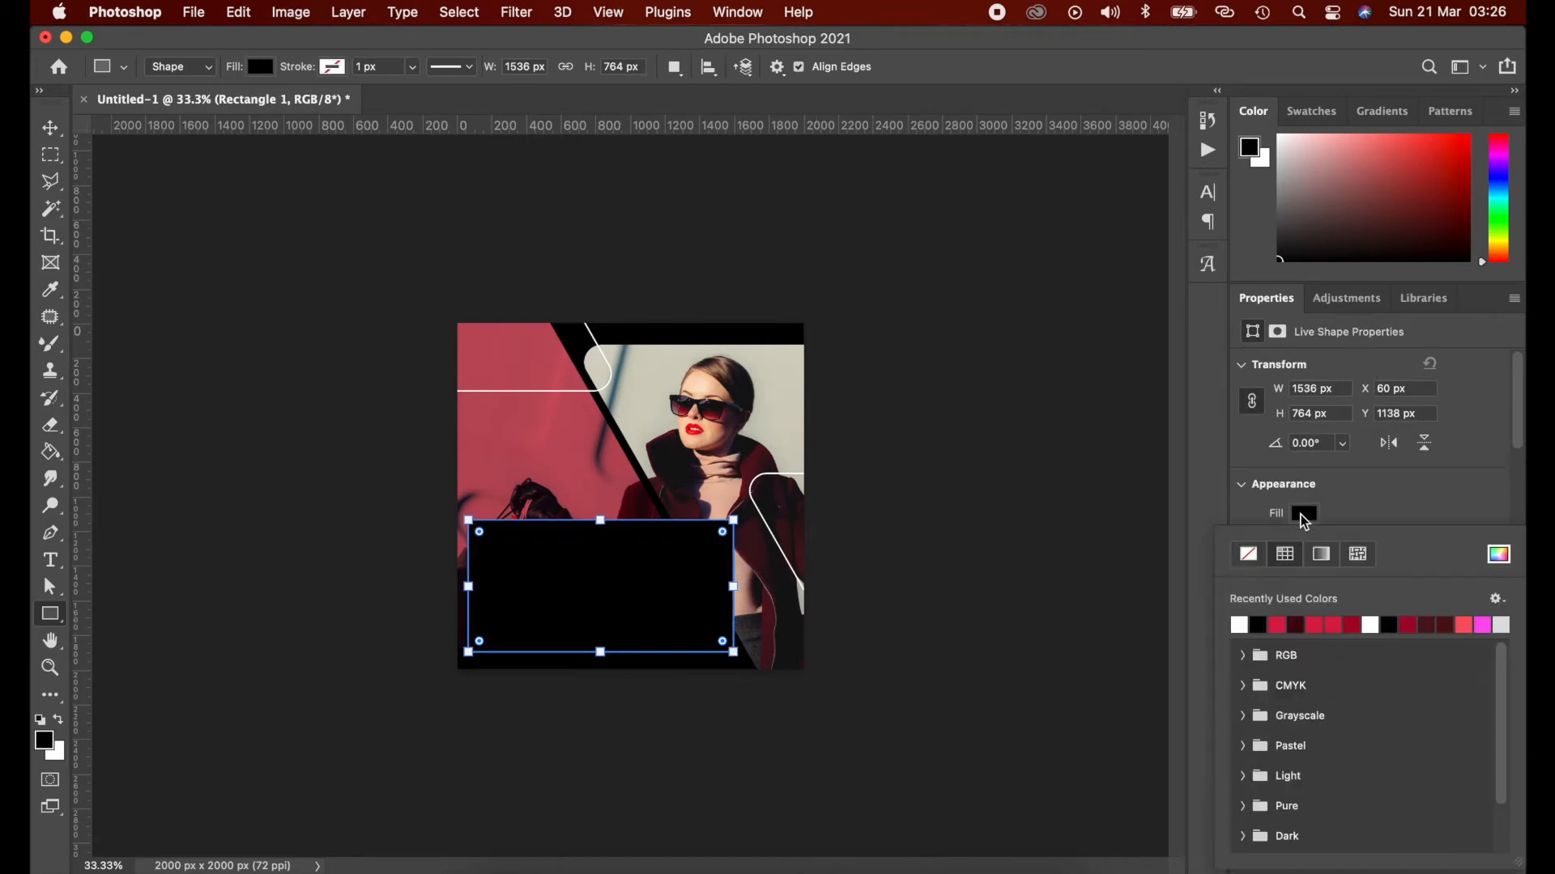
left_click(1248, 554)
left_click(1239, 631)
left_click(1377, 518)
scroll(1376, 518, "down", 4)
scroll(1338, 439, "up", 1)
left_click(1298, 420)
key("Return")
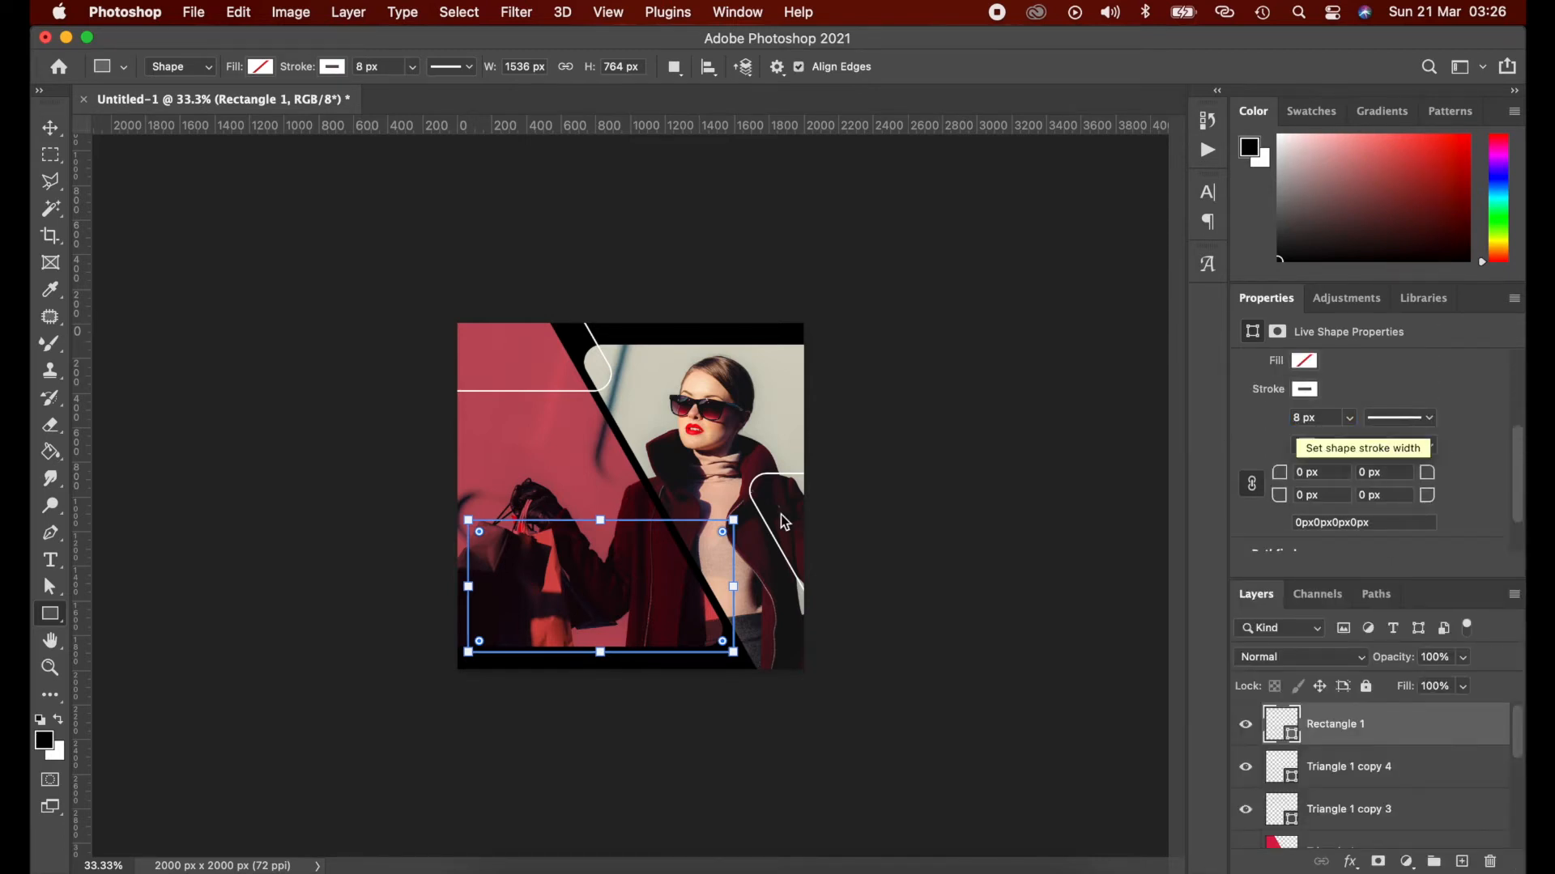
right_click(655, 604)
left_click(593, 587)
key("v")
key("super+t")
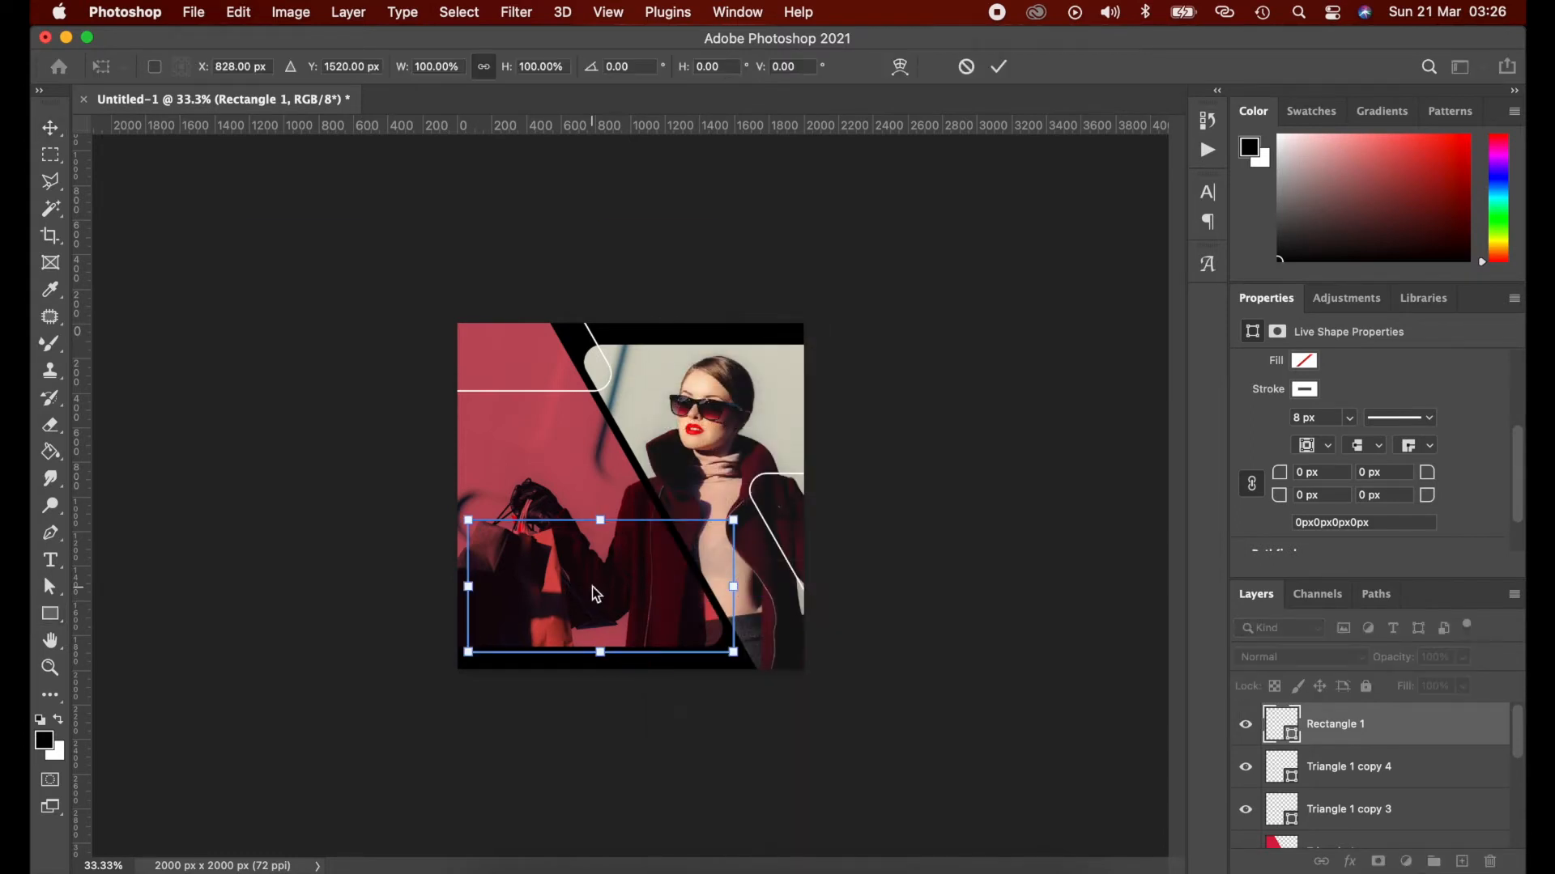
right_click(593, 596)
left_click(632, 503)
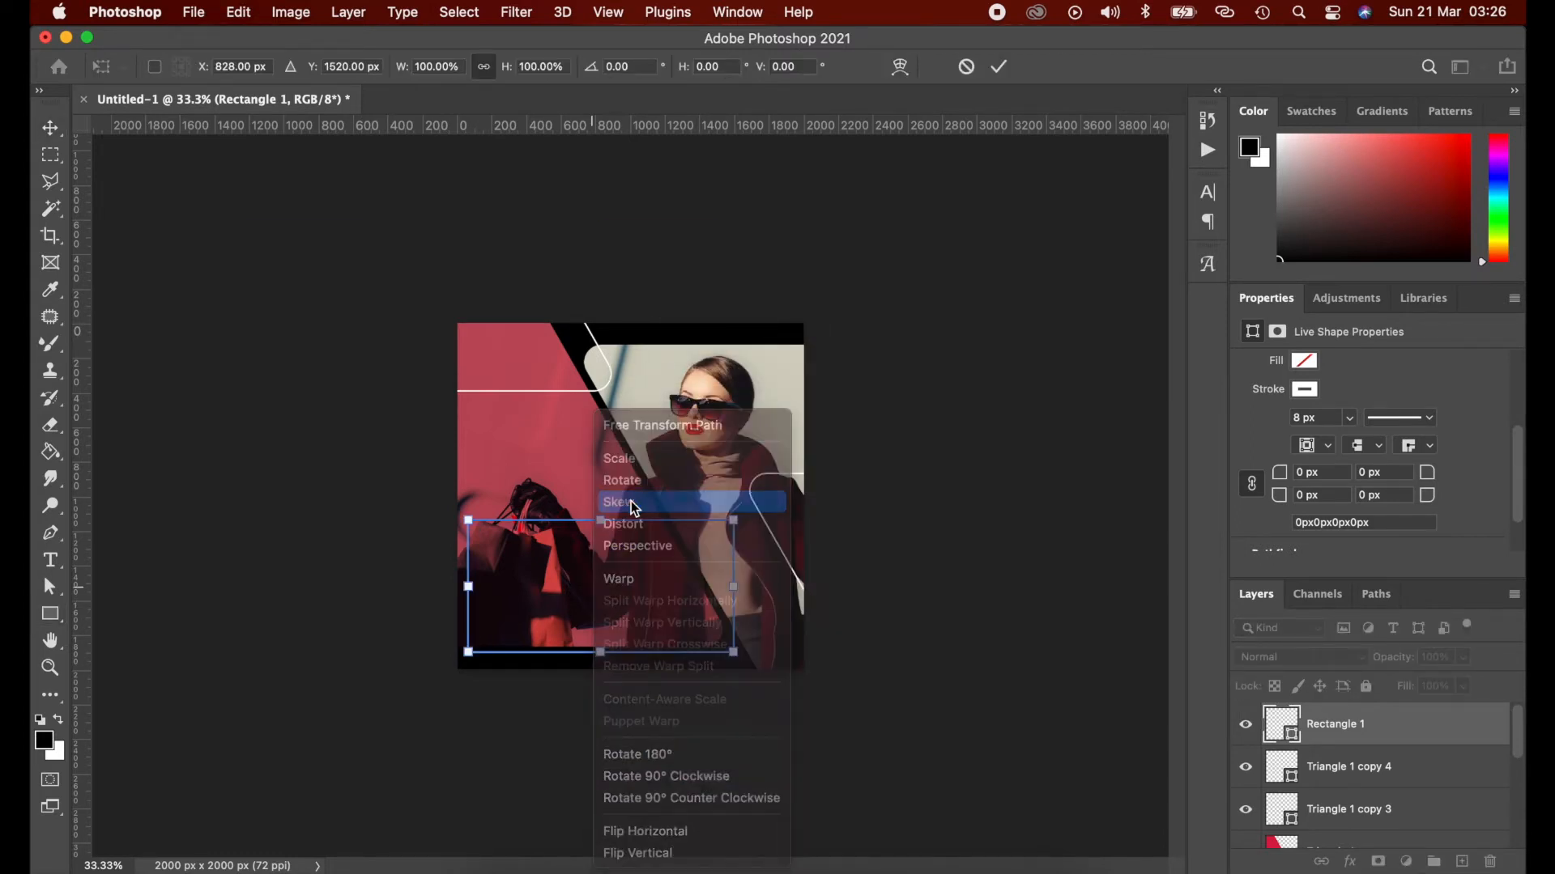
left_click(966, 69)
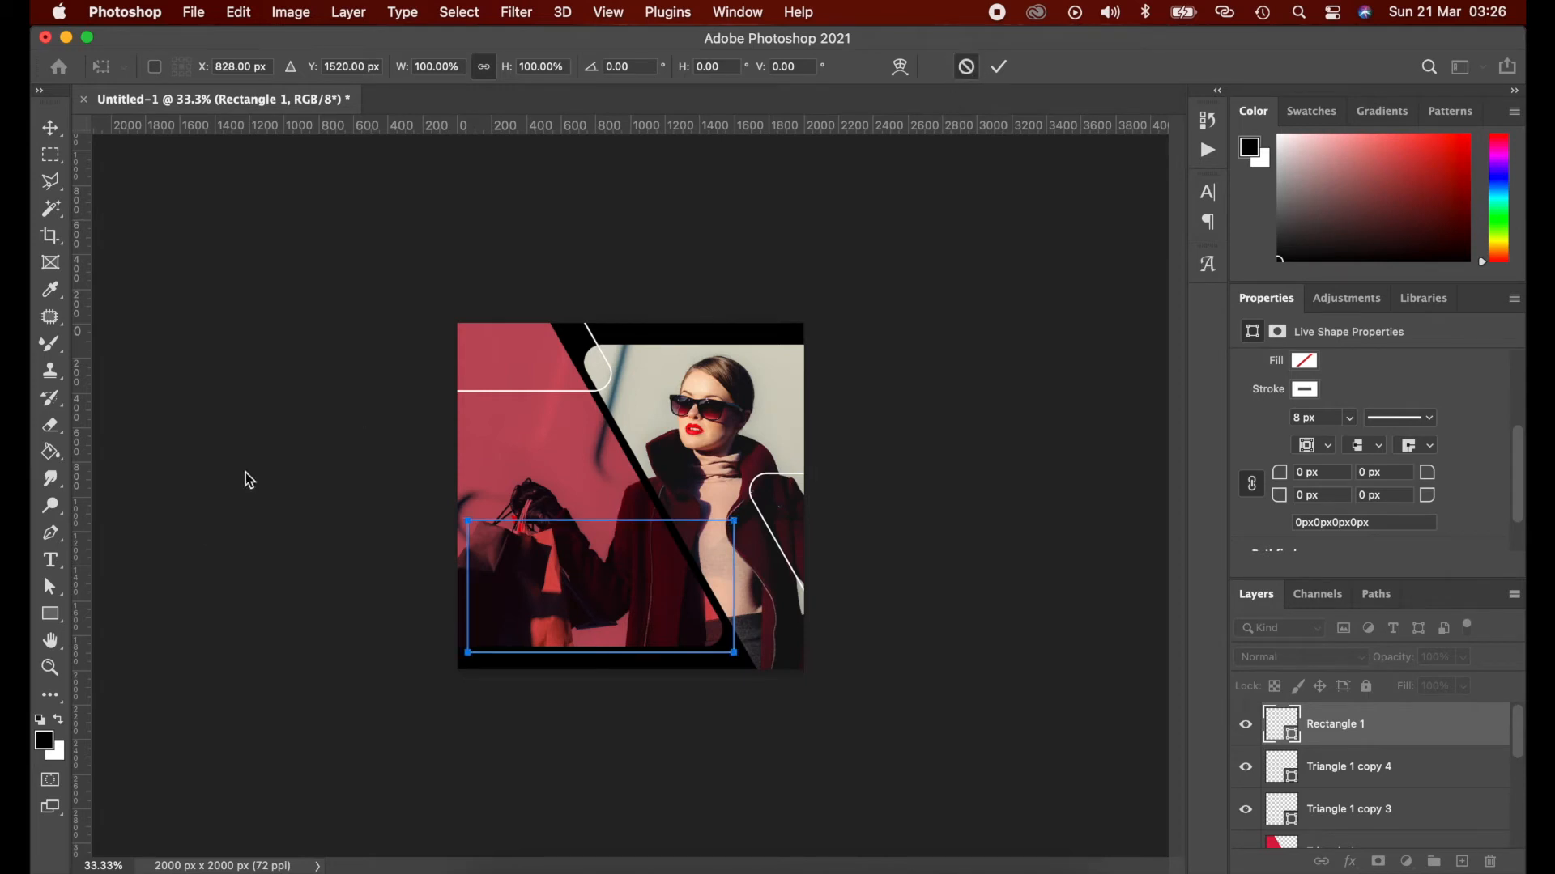
- Round all four corners of Rectangle 1 to a radius of about 149 px
left_click(50, 614)
left_click_drag(483, 541, 497, 548)
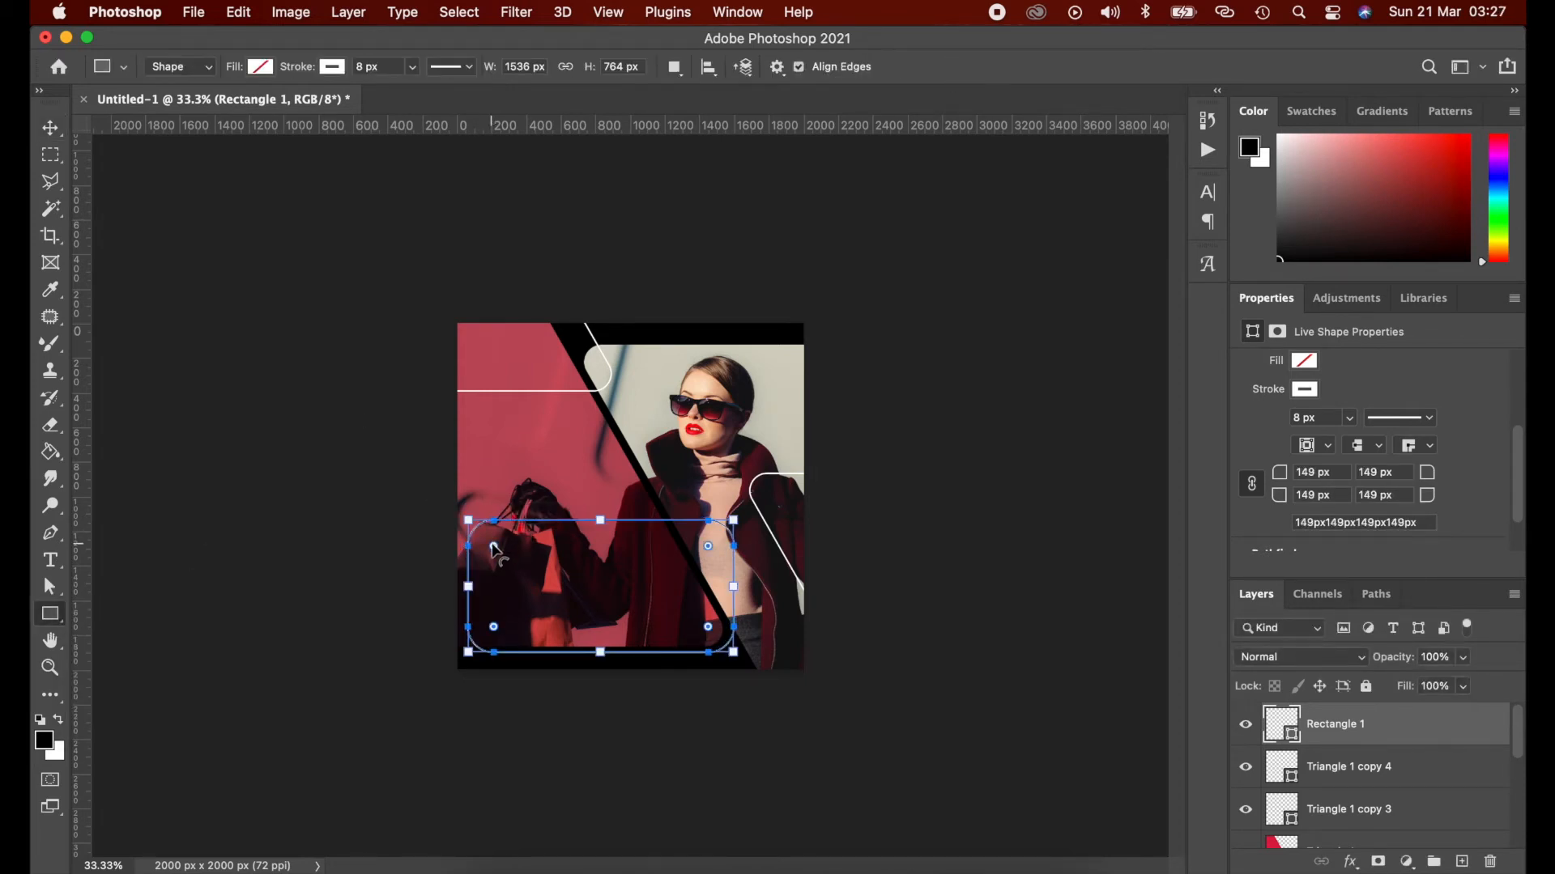
key("Return")
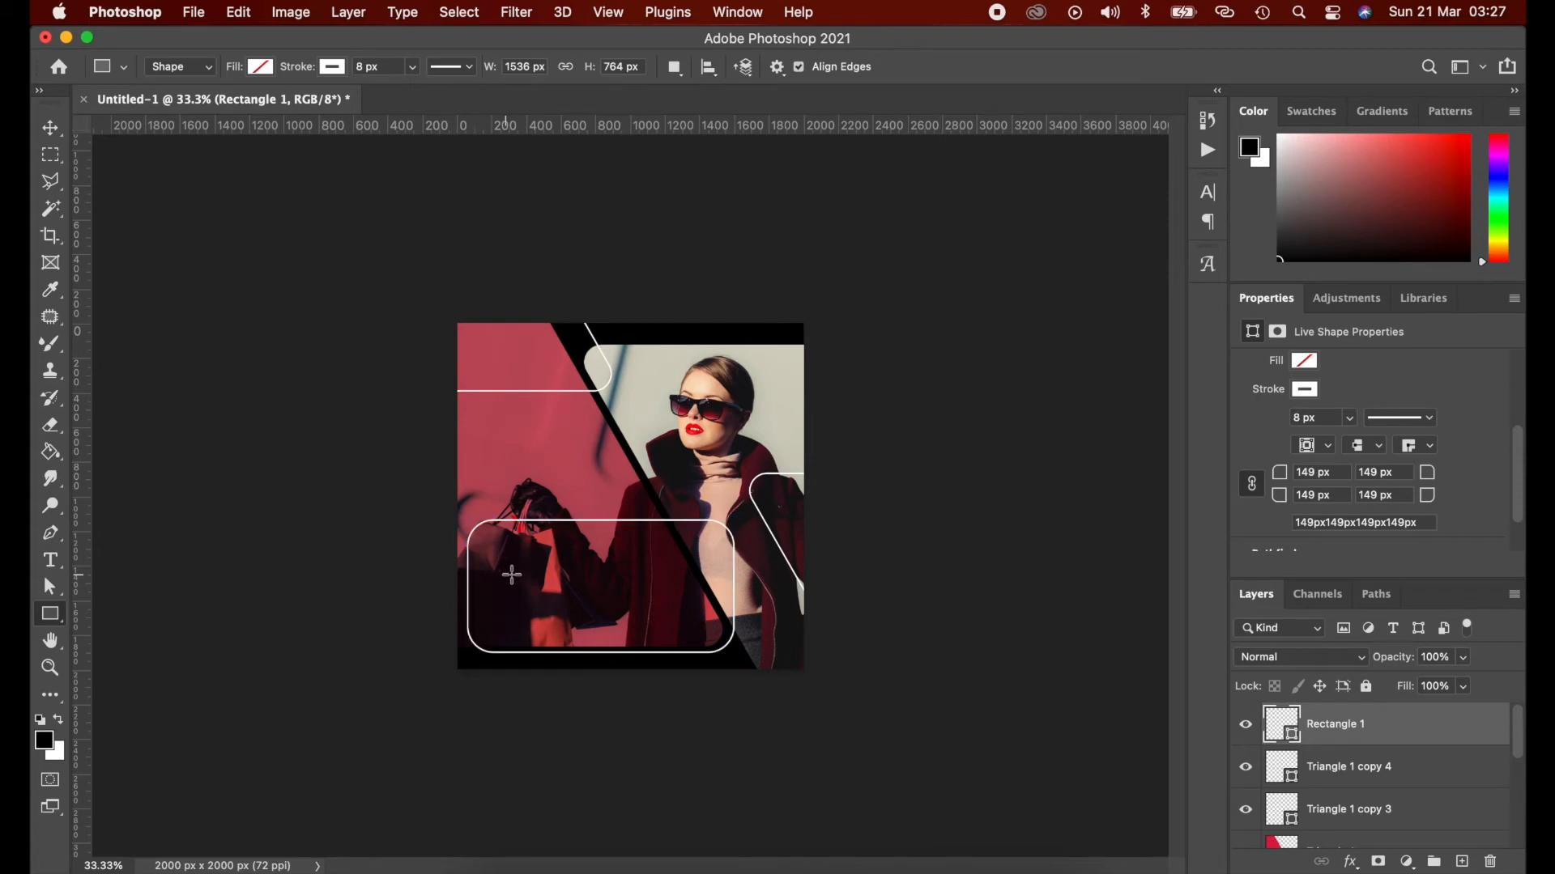
- Skew the rounded rectangle outline so that its short sides slant like the photo's diagonal split
key("super+t")
right_click(575, 599)
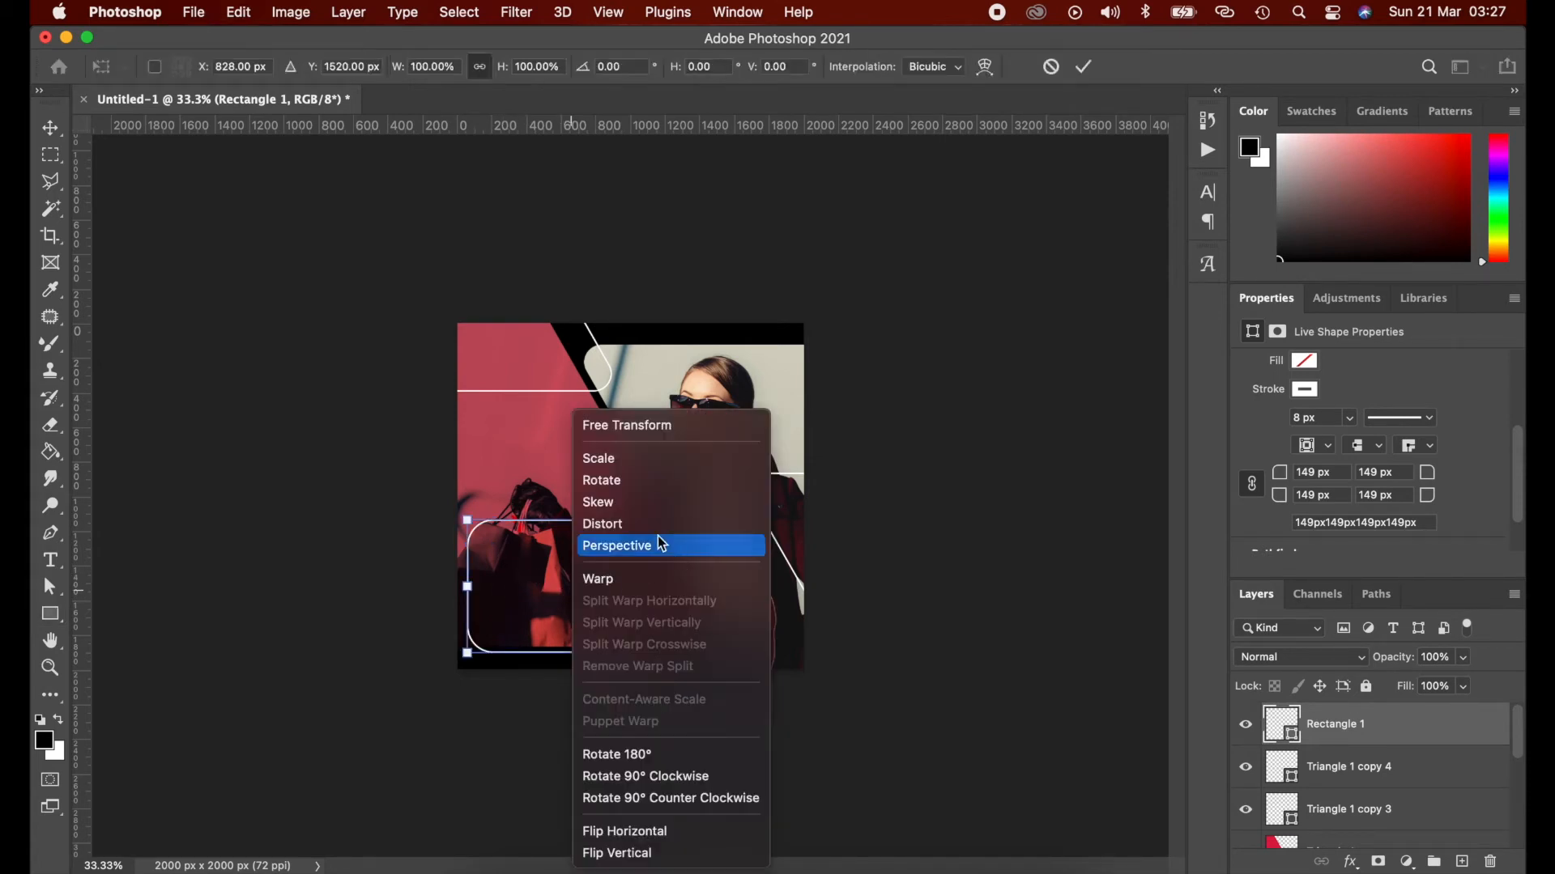
left_click(638, 515)
mouse_move(600, 653)
left_mouse_down()
mouse_move(673, 660)
mouse_move(683, 618)
mouse_move(631, 624)
mouse_move(622, 663)
left_mouse_up()
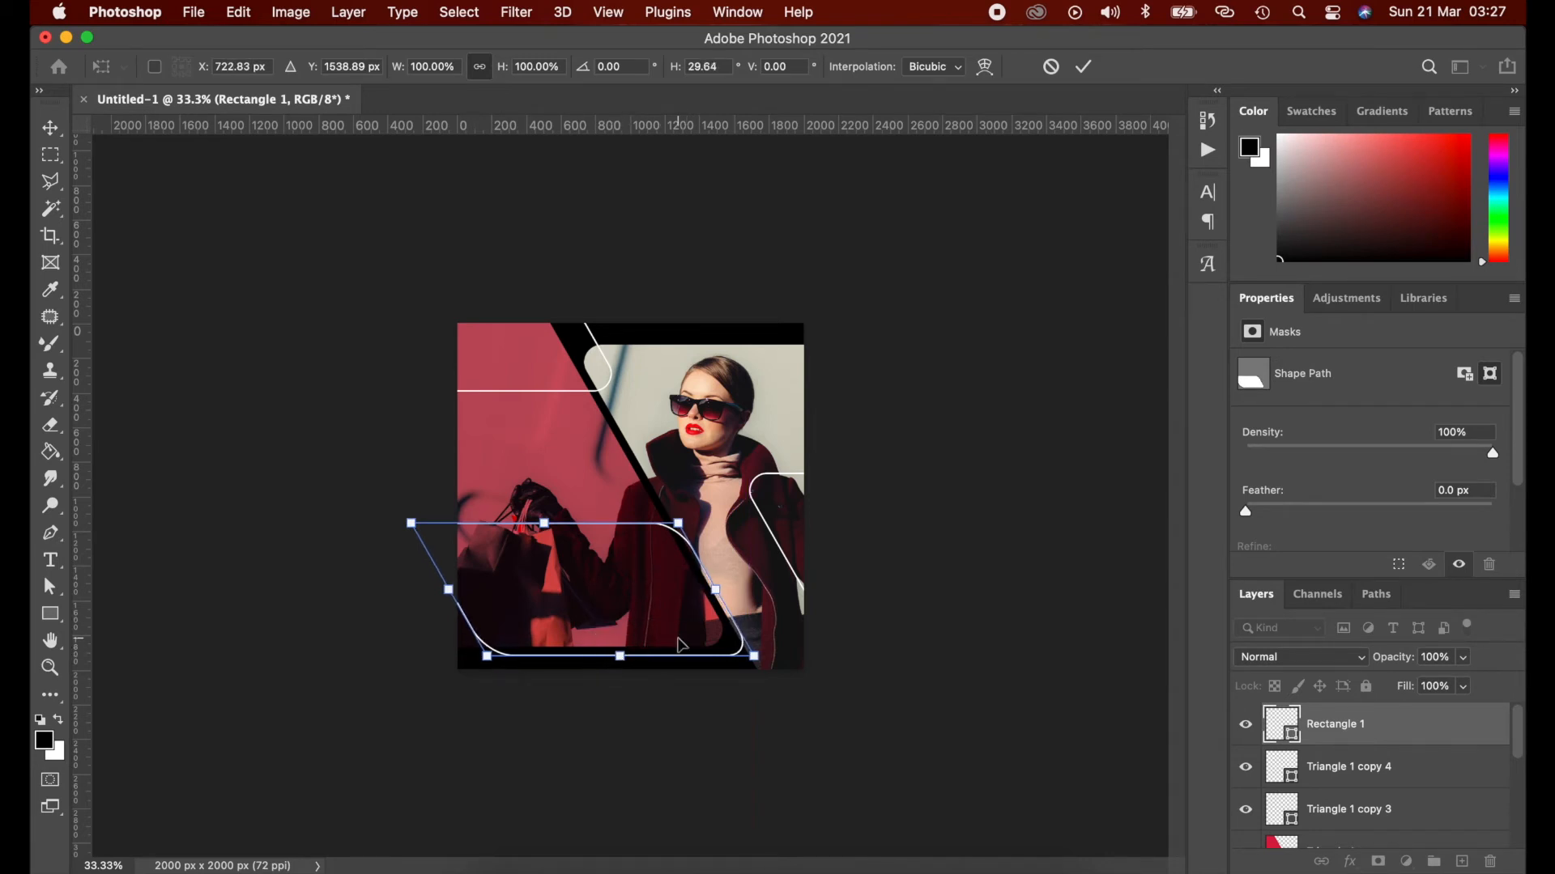
key("Escape")
- Enlarge the skewed outline to about 151% and center it at about X 855 px and Y 1585 px
key("super+t")
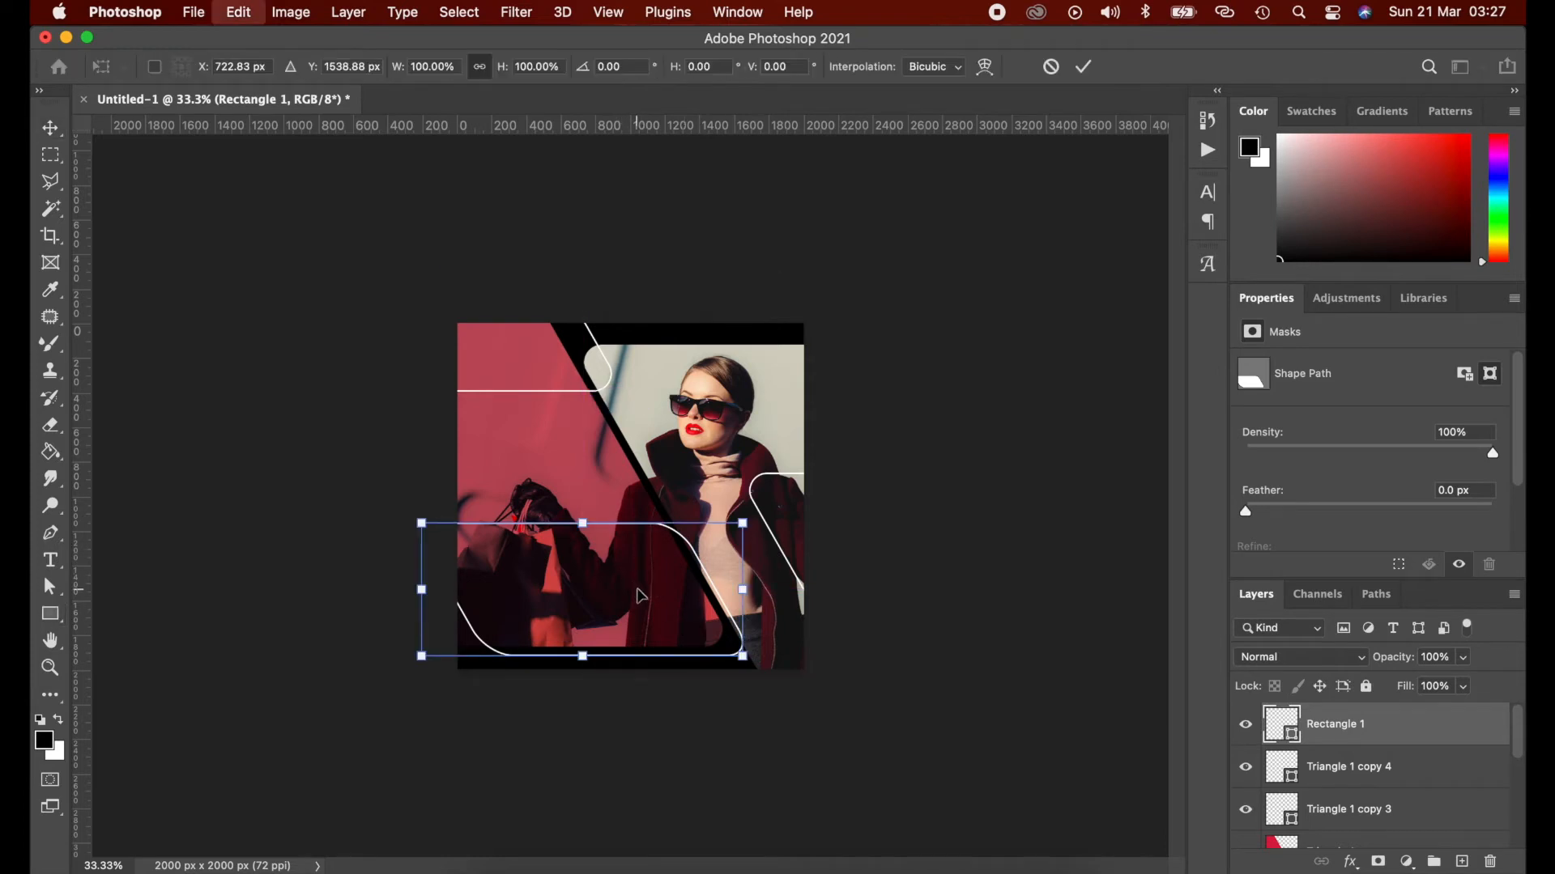
left_click_drag(640, 596, 594, 496)
double_click(614, 591)
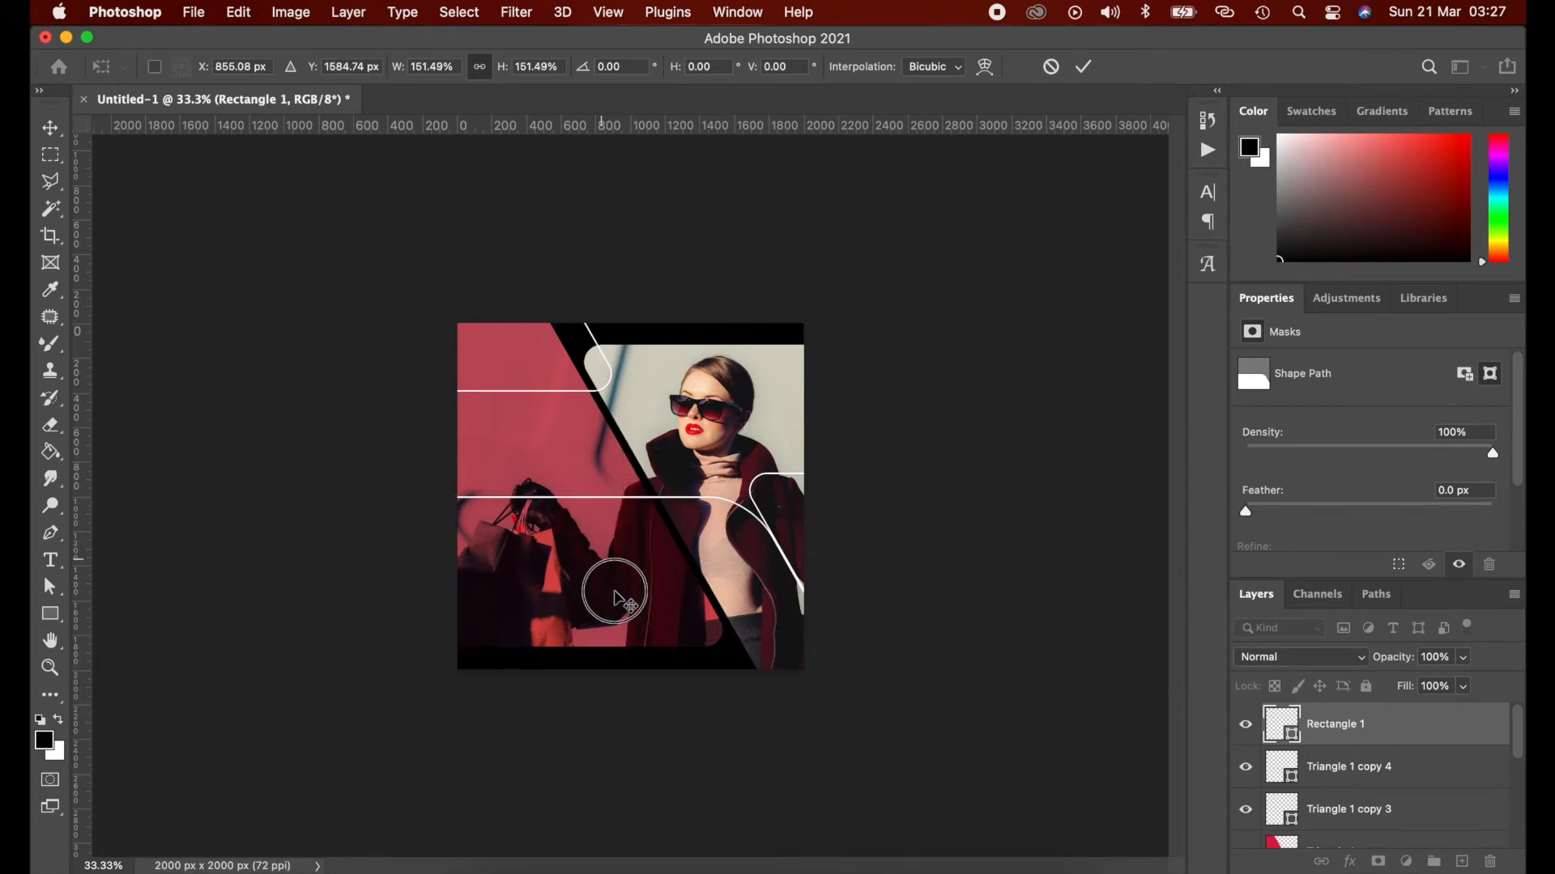
- Scale the outline down and reposition it at the artwork's lower left so that its lower part runs off the bottom edge
key("super+t")
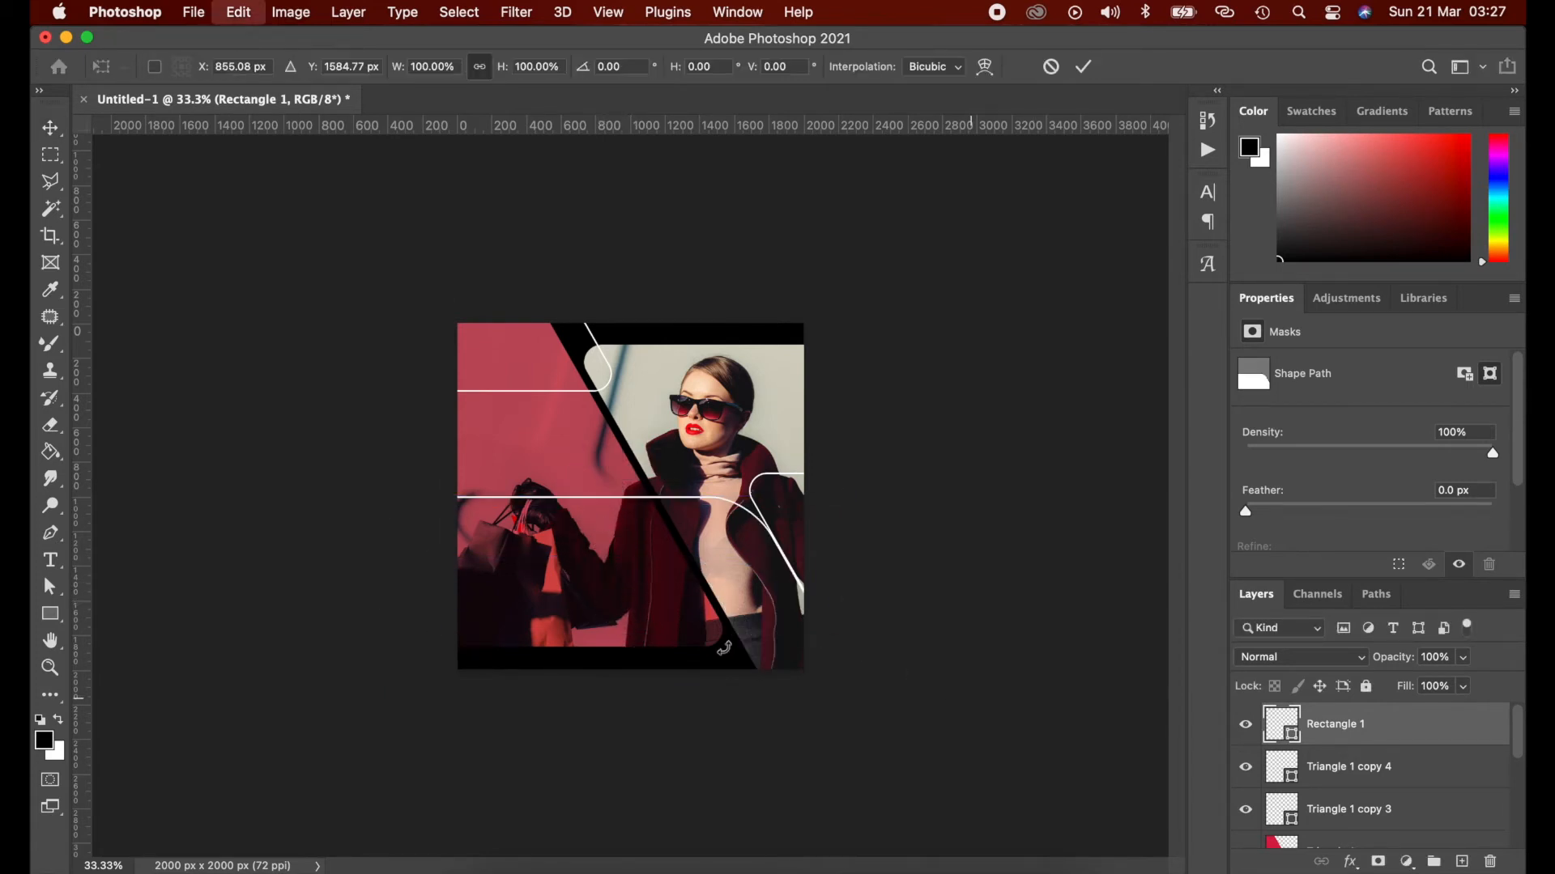
left_click_drag(590, 590, 502, 635)
left_click_drag(266, 747, 442, 663)
left_click_drag(579, 611, 545, 630)
left_click_drag(420, 622, 502, 642)
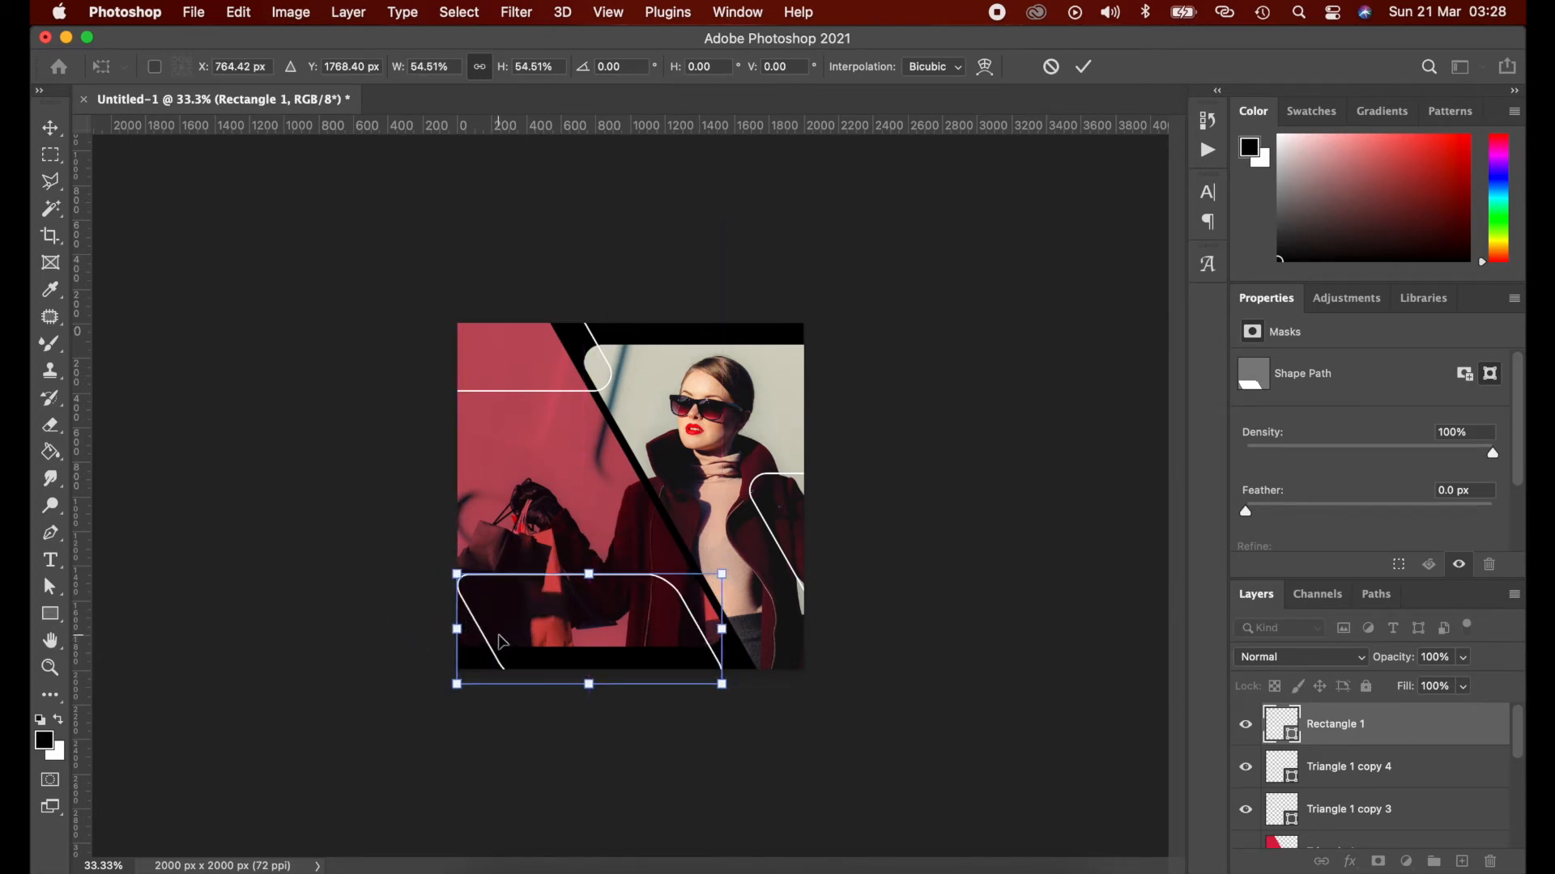
left_click_drag(590, 572, 531, 595)
key("Return")
- Narrow the outline to about 79% of its width and place it at about X 730 px and Y 1745 px
key("super+t")
left_click_drag(383, 628, 458, 625)
mouse_move(552, 641)
left_mouse_down()
mouse_move(537, 622)
mouse_move(550, 642)
mouse_move(536, 640)
left_mouse_up()
key("Up")
key("Up")
key("Up")
key("Up")
key("Up")
key("Up")
key("Up")
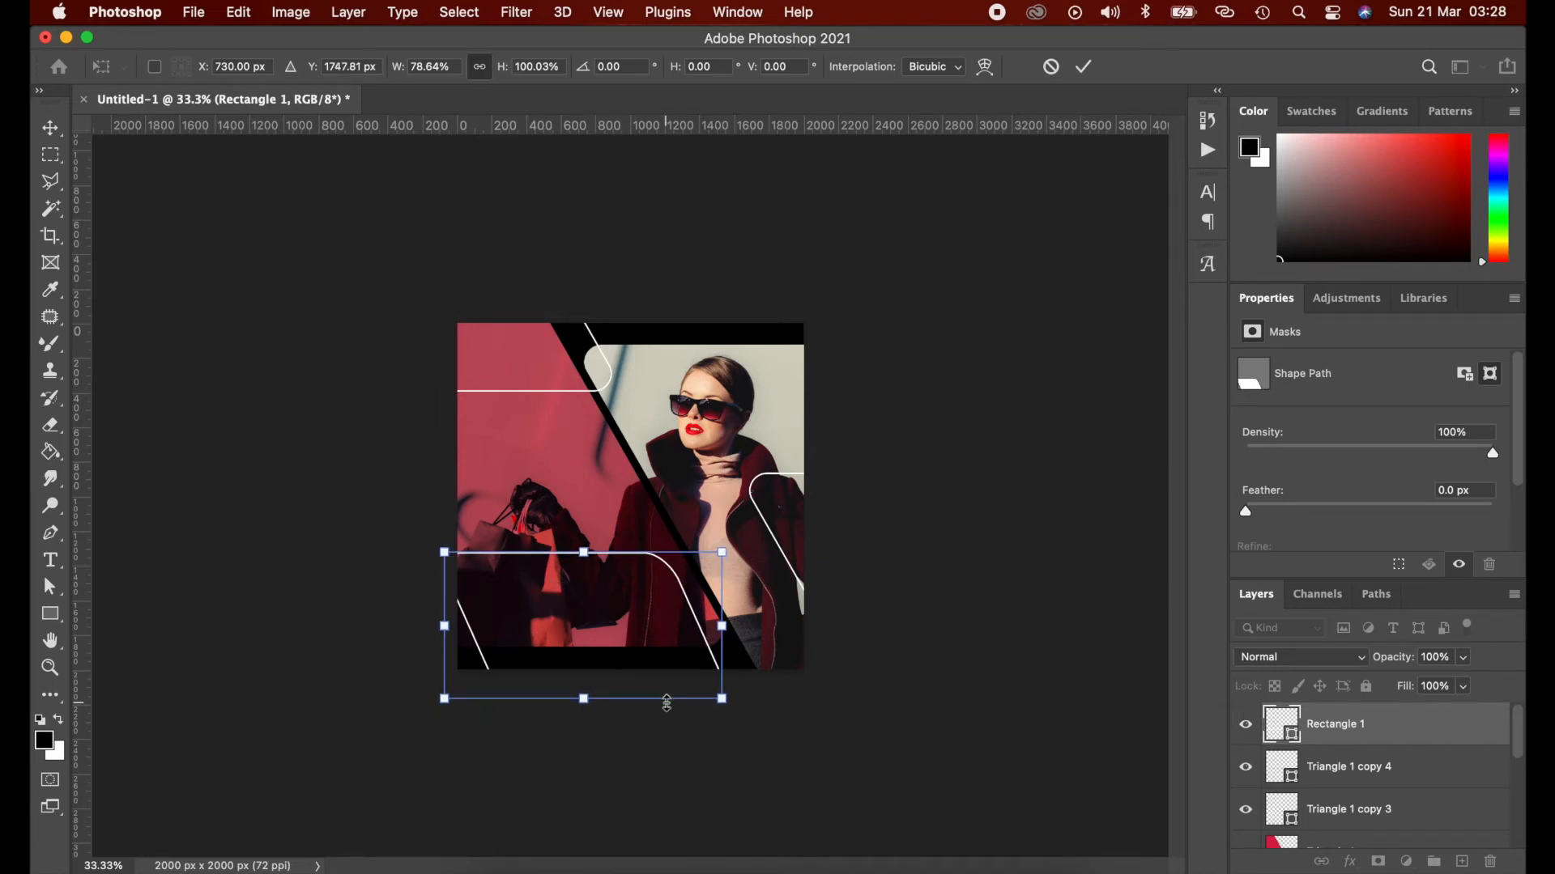
key("Return")
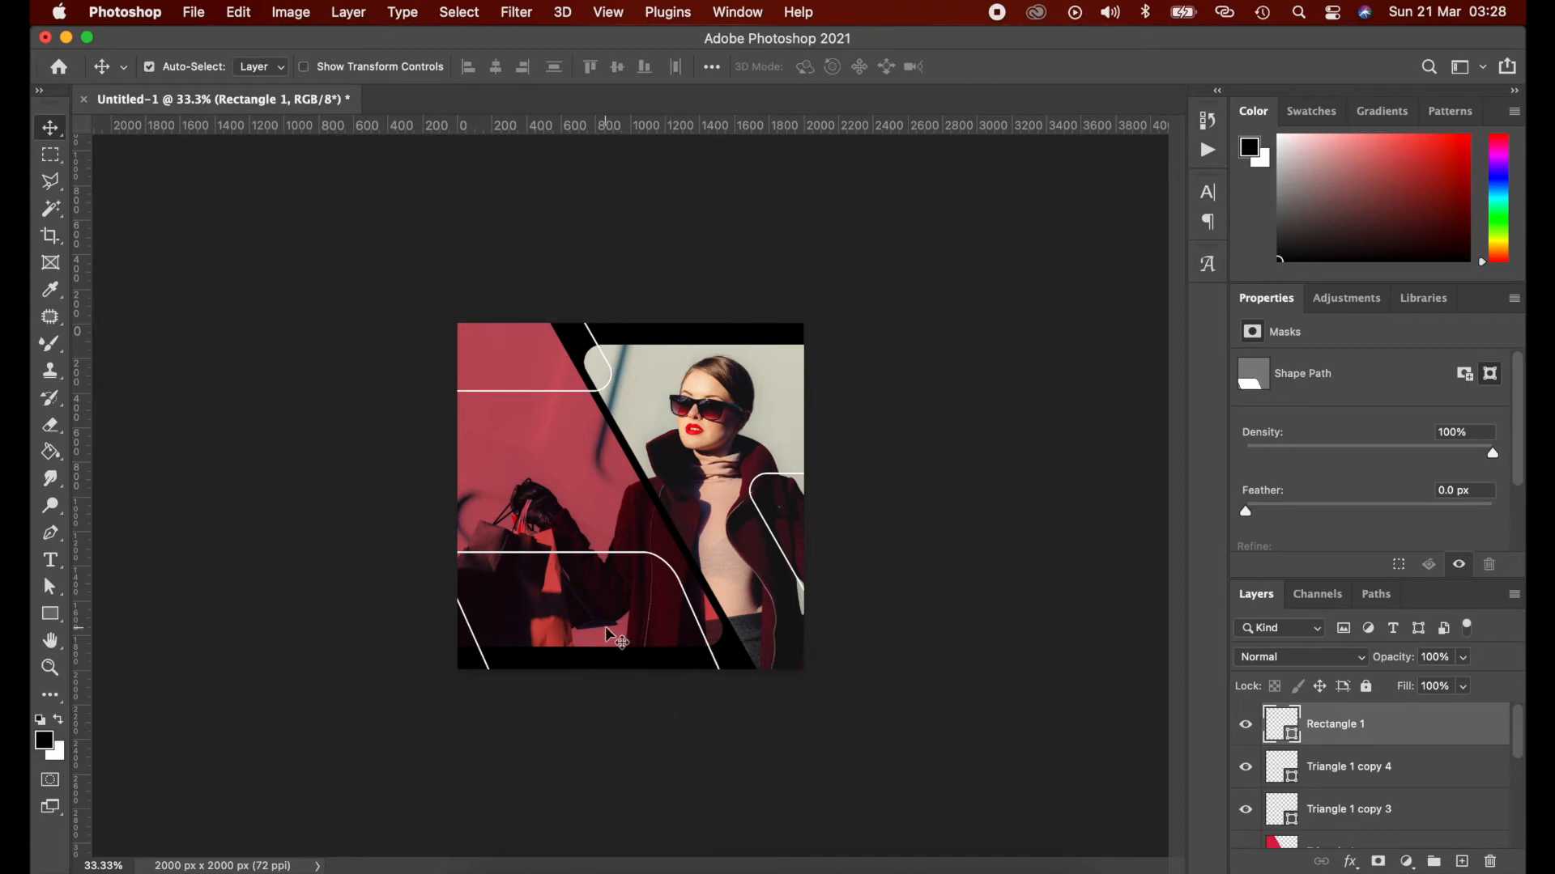
- Skew the outline further until its slanted sides run parallel to the diagonal split, and shift it slightly left and down
key("super+t")
right_click(585, 603)
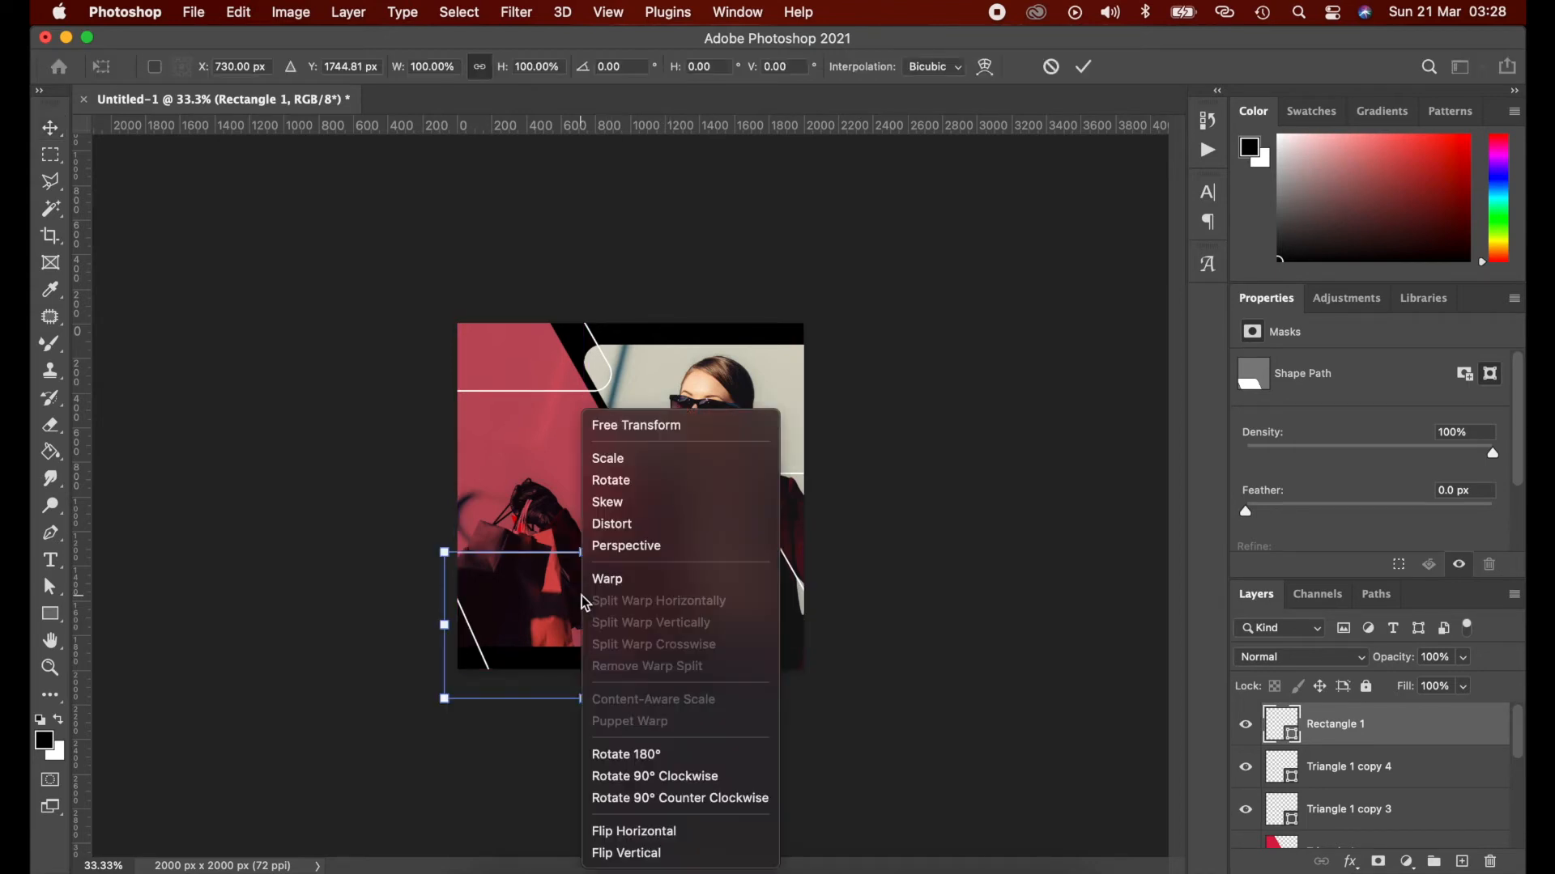
left_click(628, 511)
left_click_drag(584, 699, 604, 705)
key("Return")
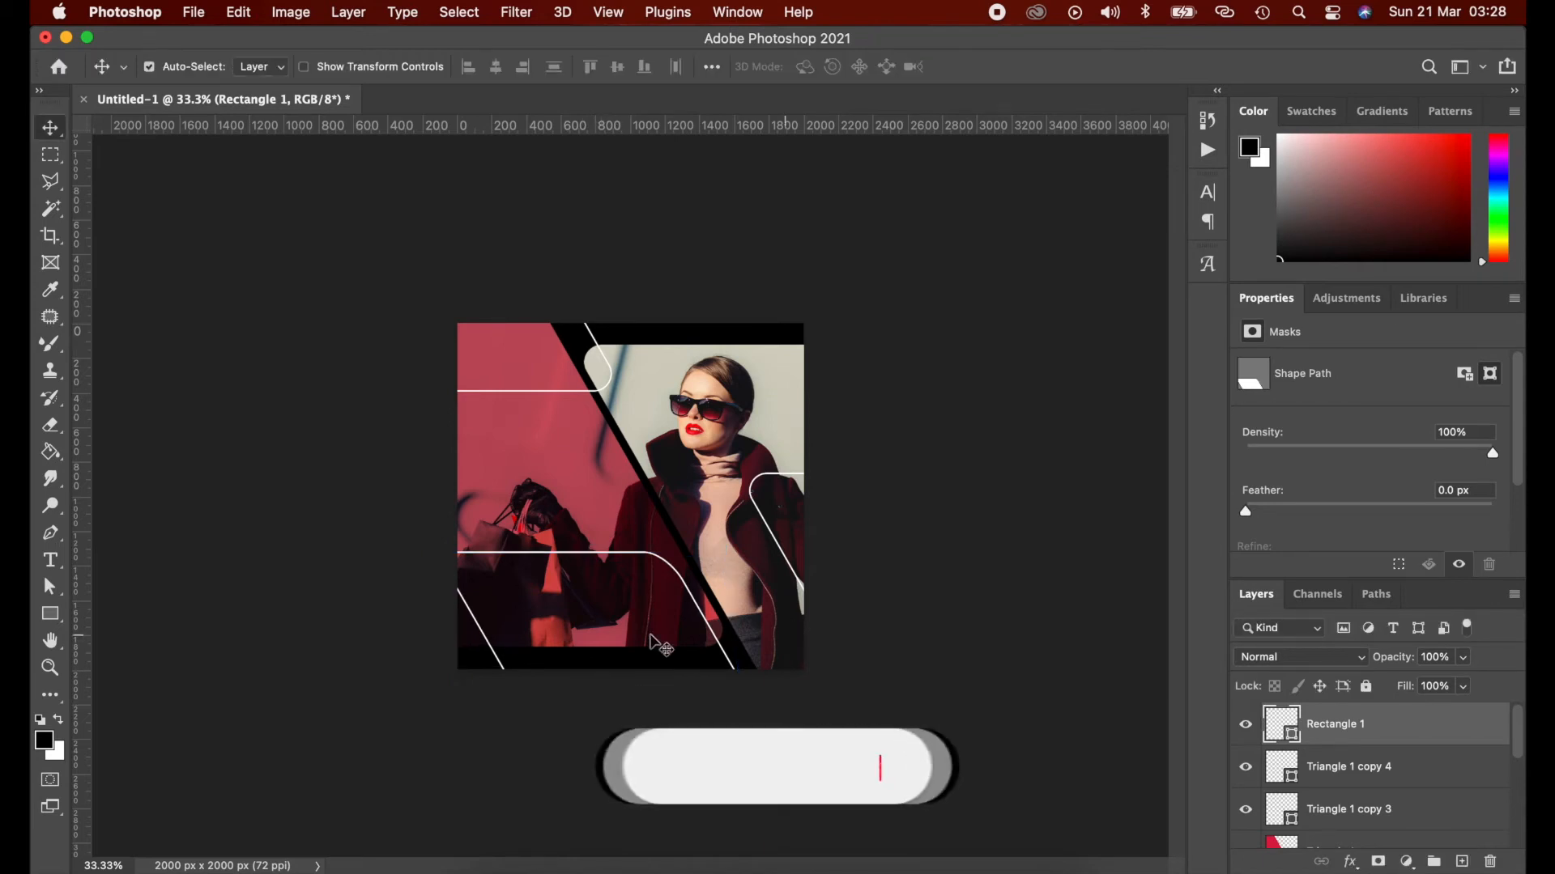
key("super+t")
left_click_drag(565, 597, 554, 602)
left_click(318, 676)
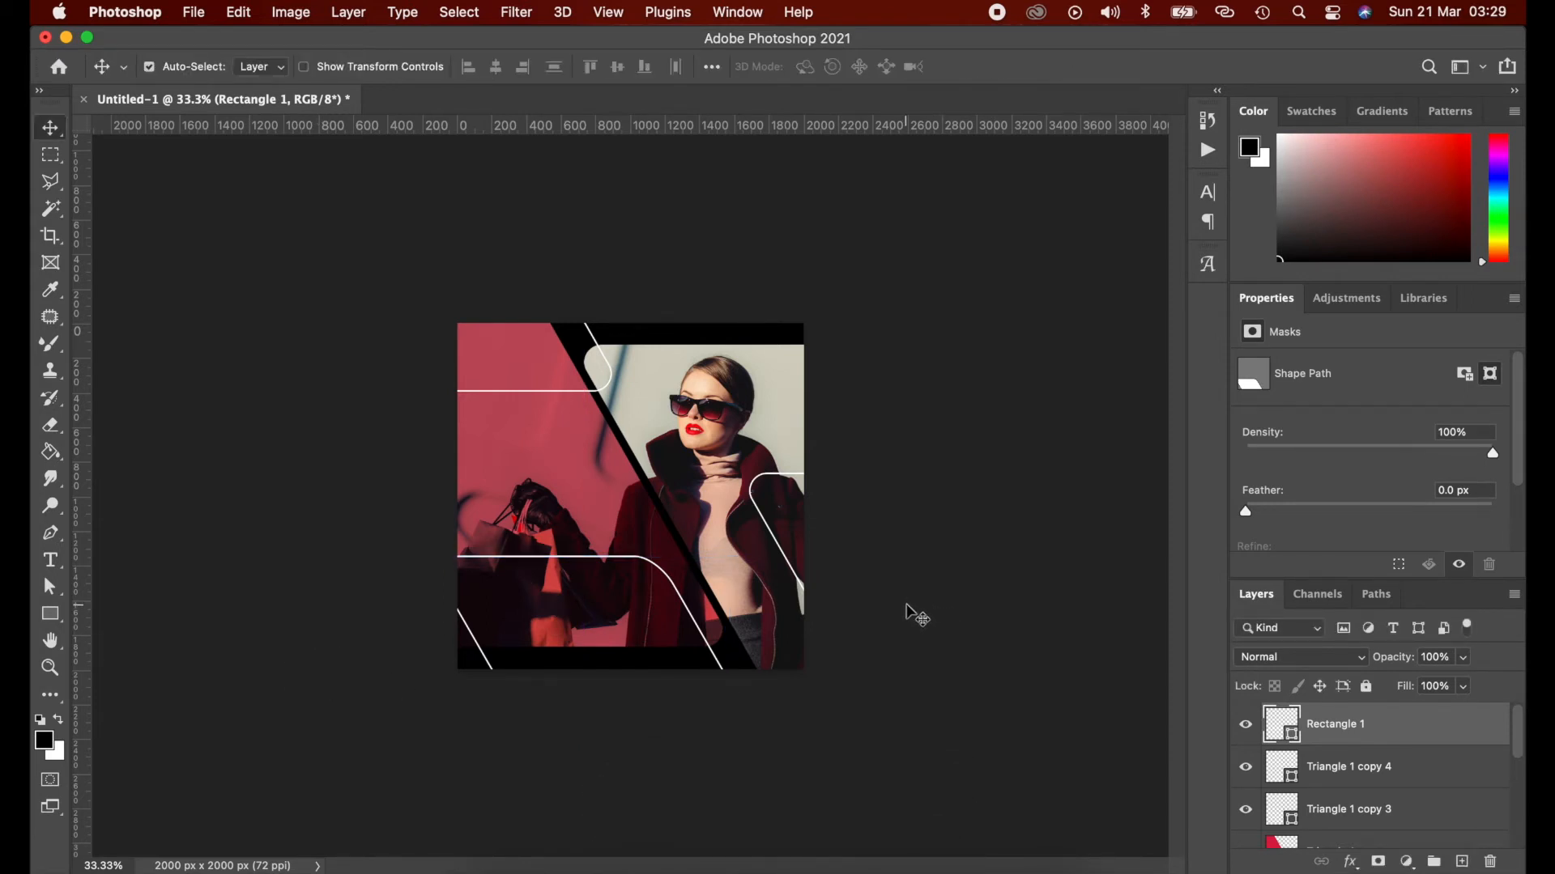
- Start a text line on the crimson area with a 165 pt size, 150 pt leading and -40 tracking
key("t")
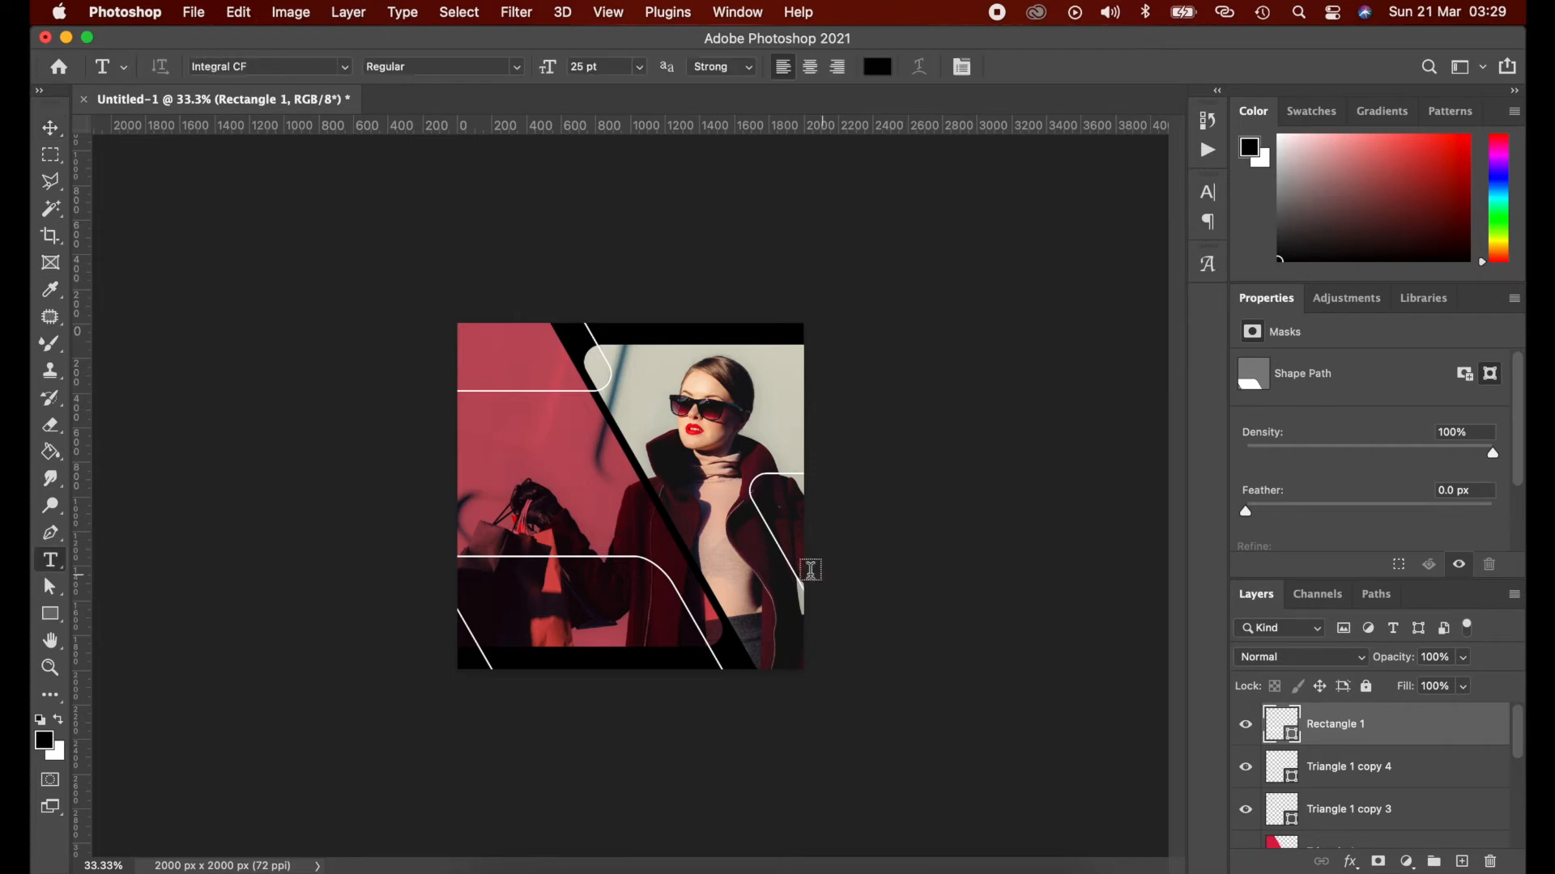
left_click(495, 455)
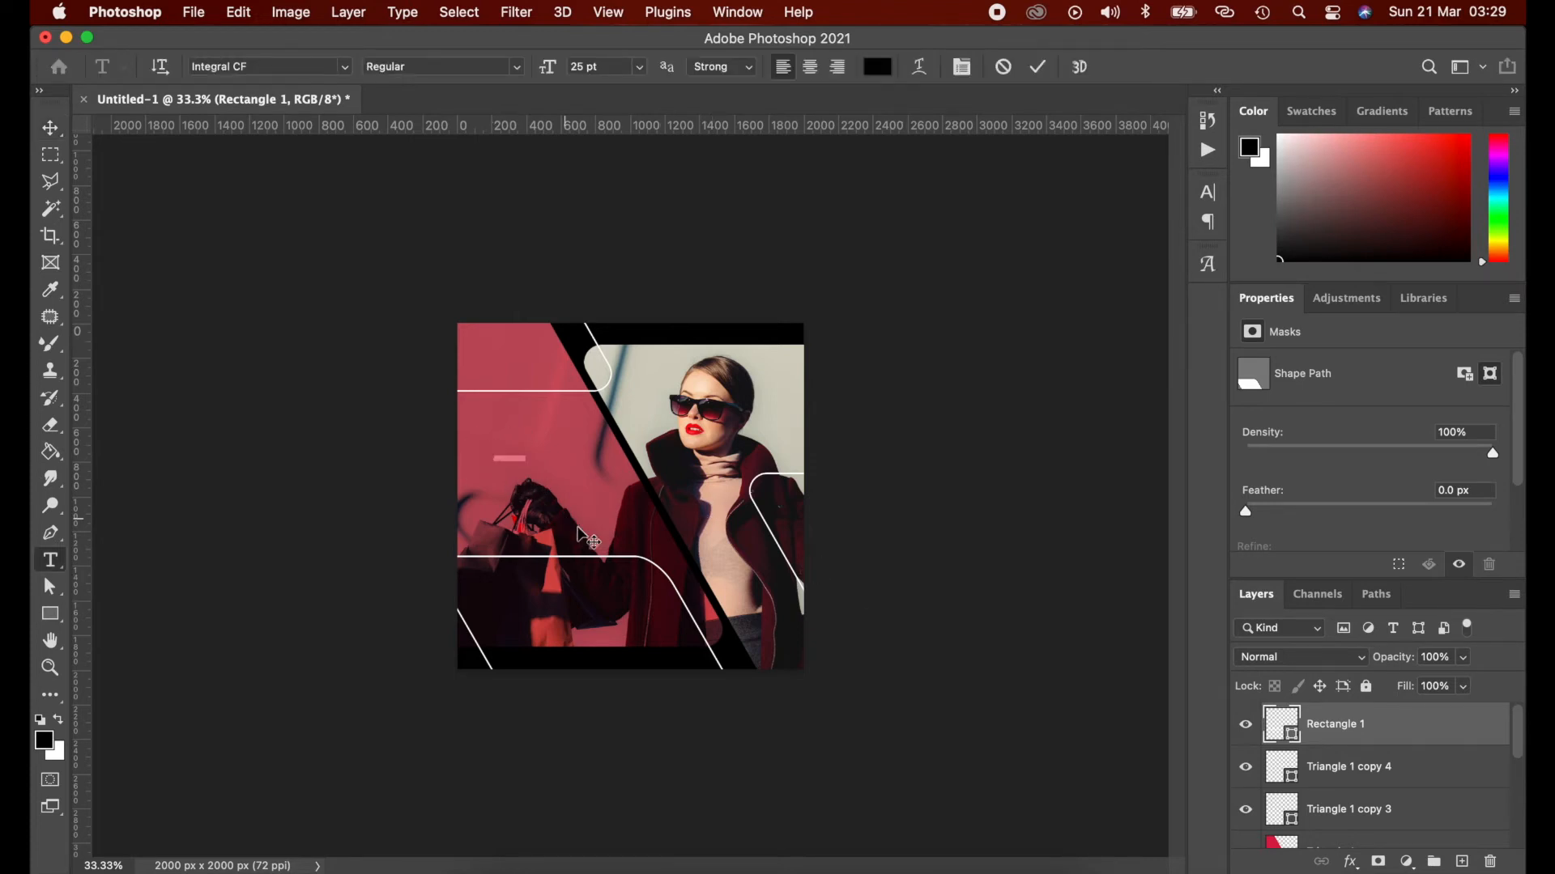
left_click(1208, 192)
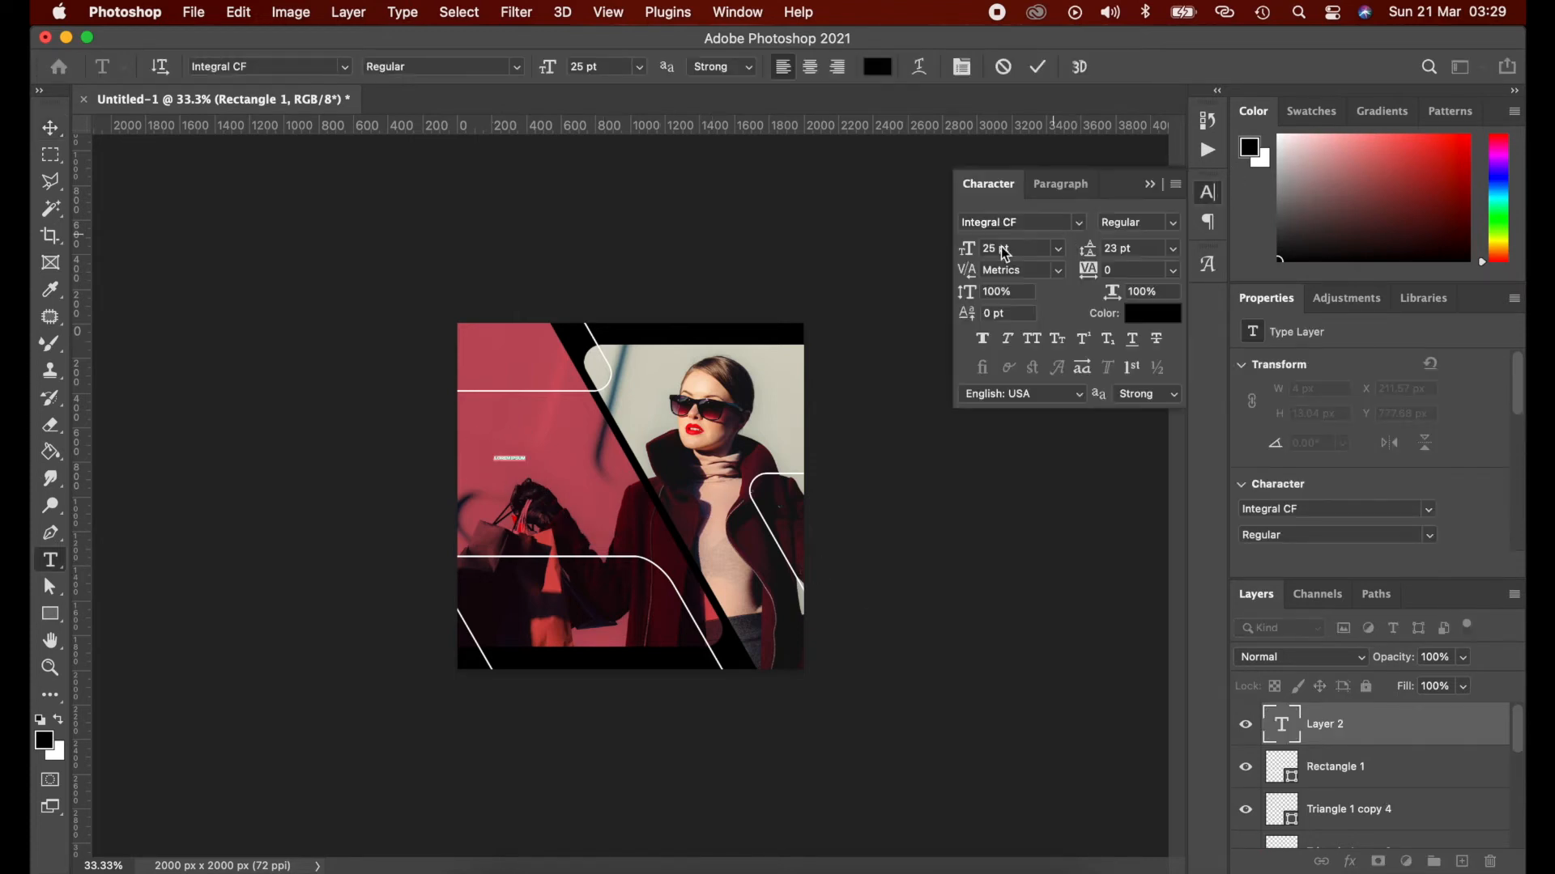
type("165")
key("Tab")
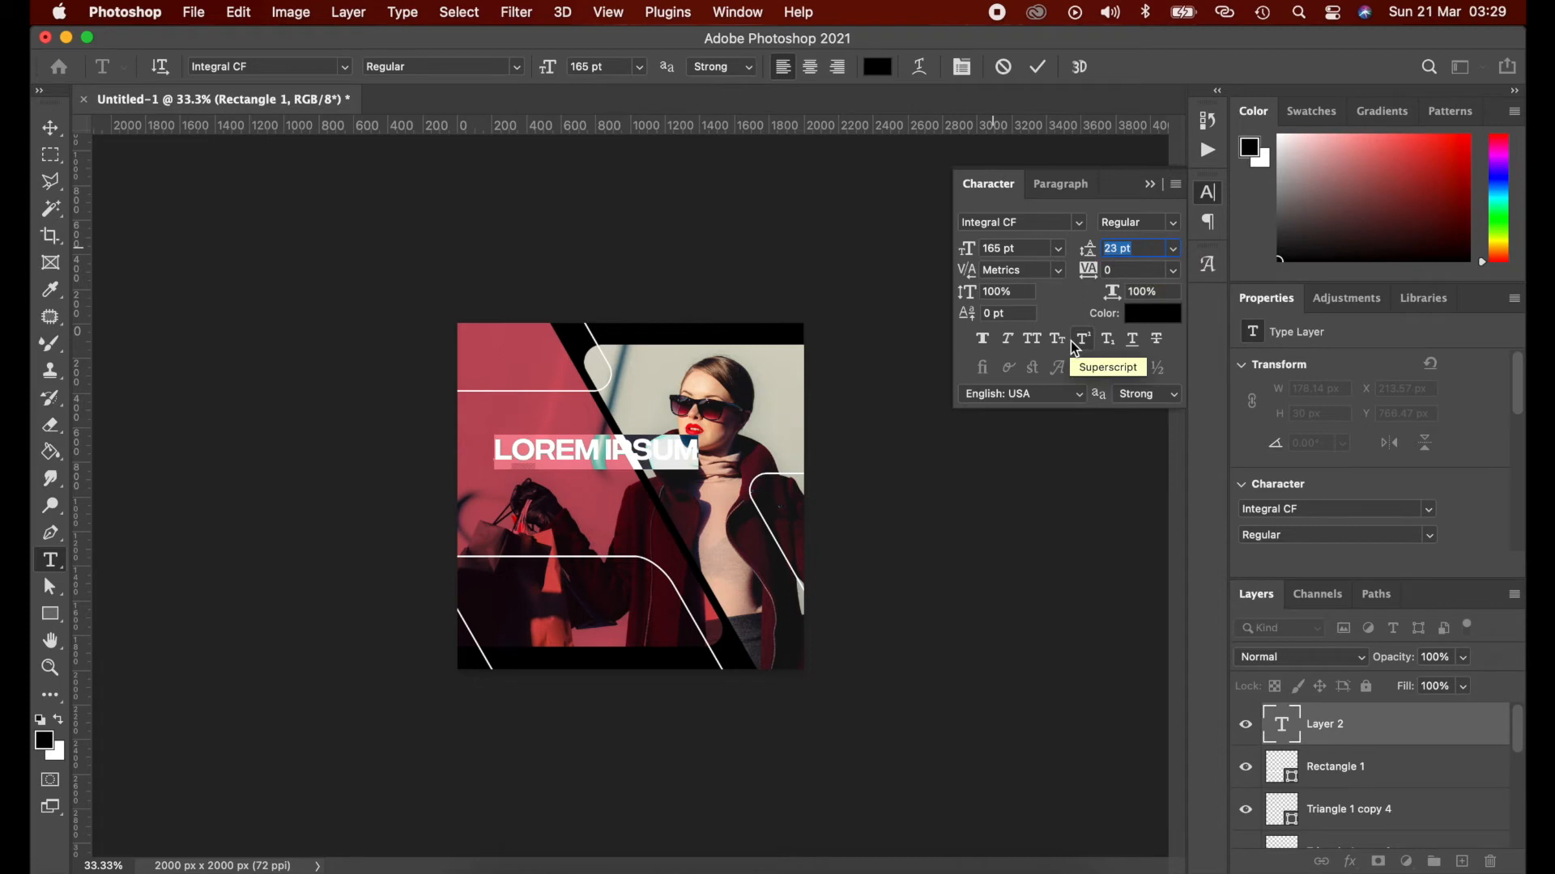
left_click(1142, 269)
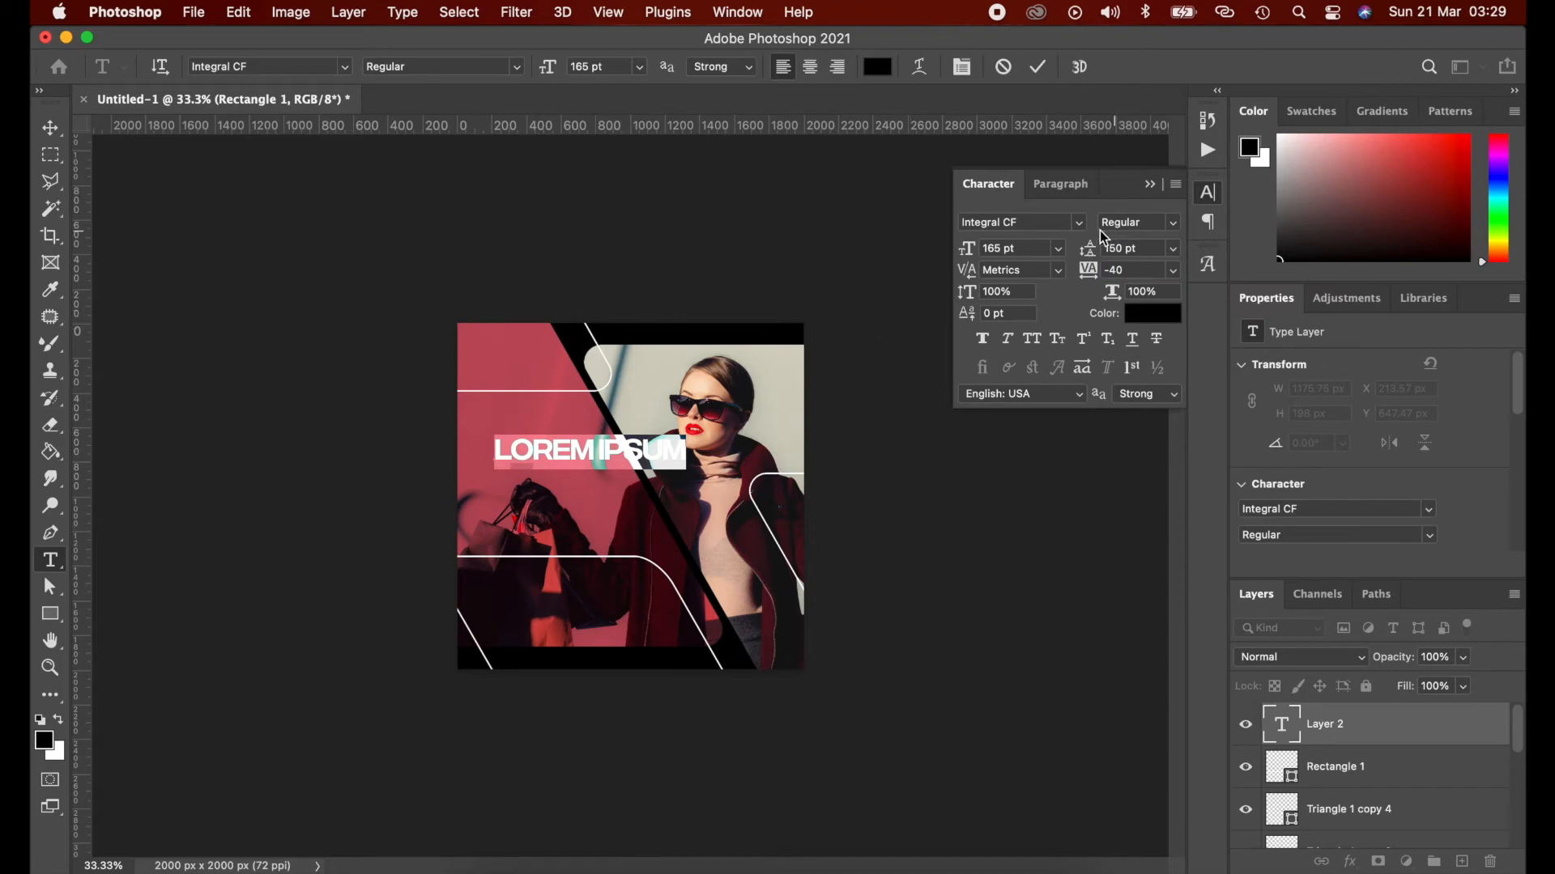
- Set the placeholder text's font to Montserrat Bold
left_click(1055, 222)
type("mont")
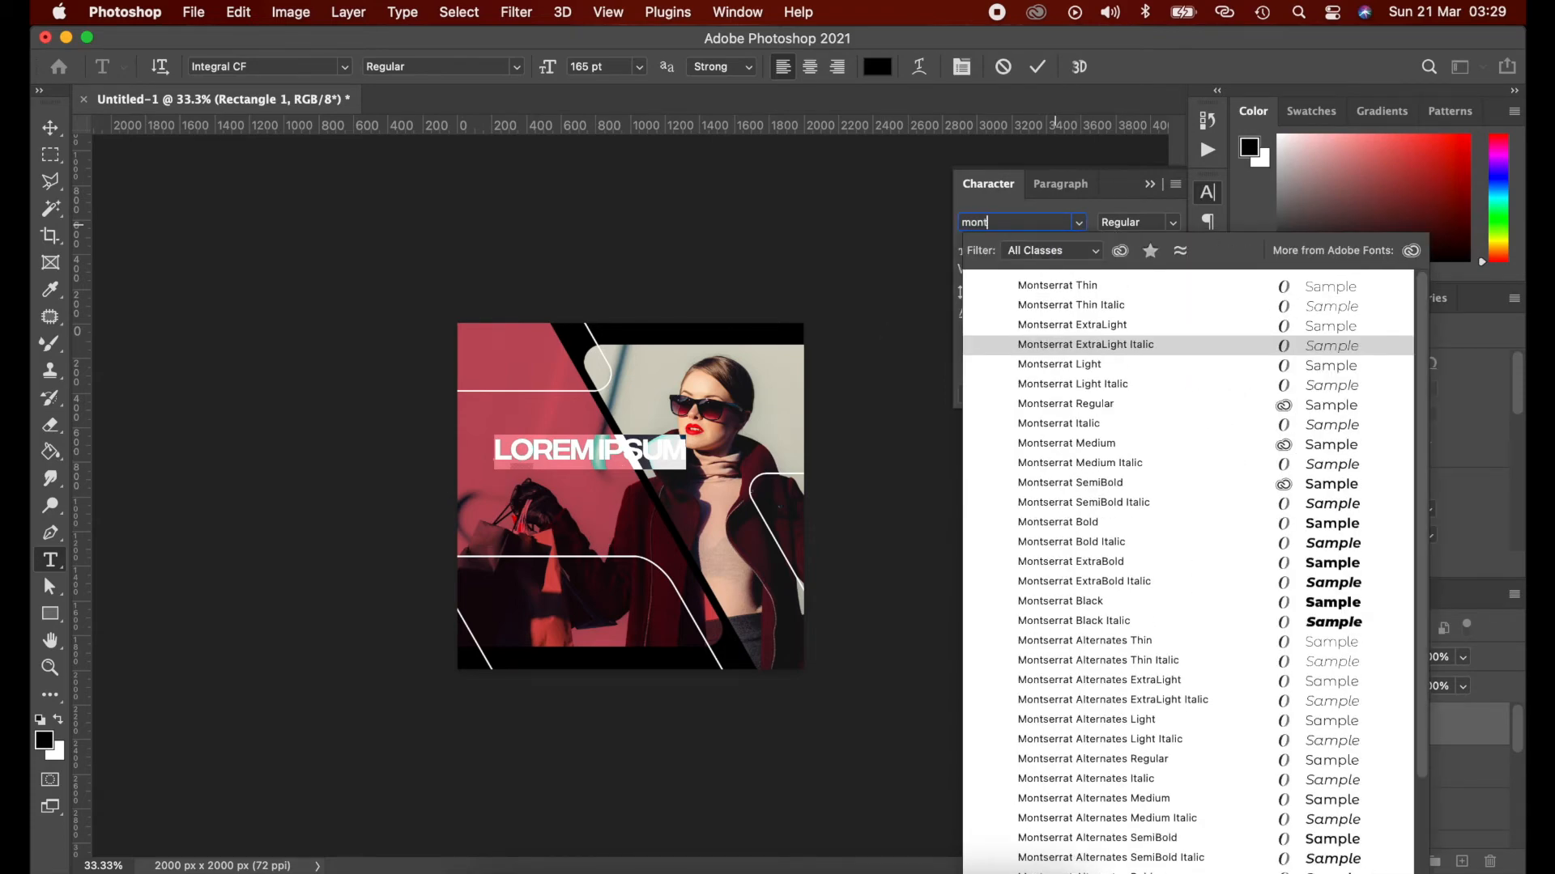
type("serrat")
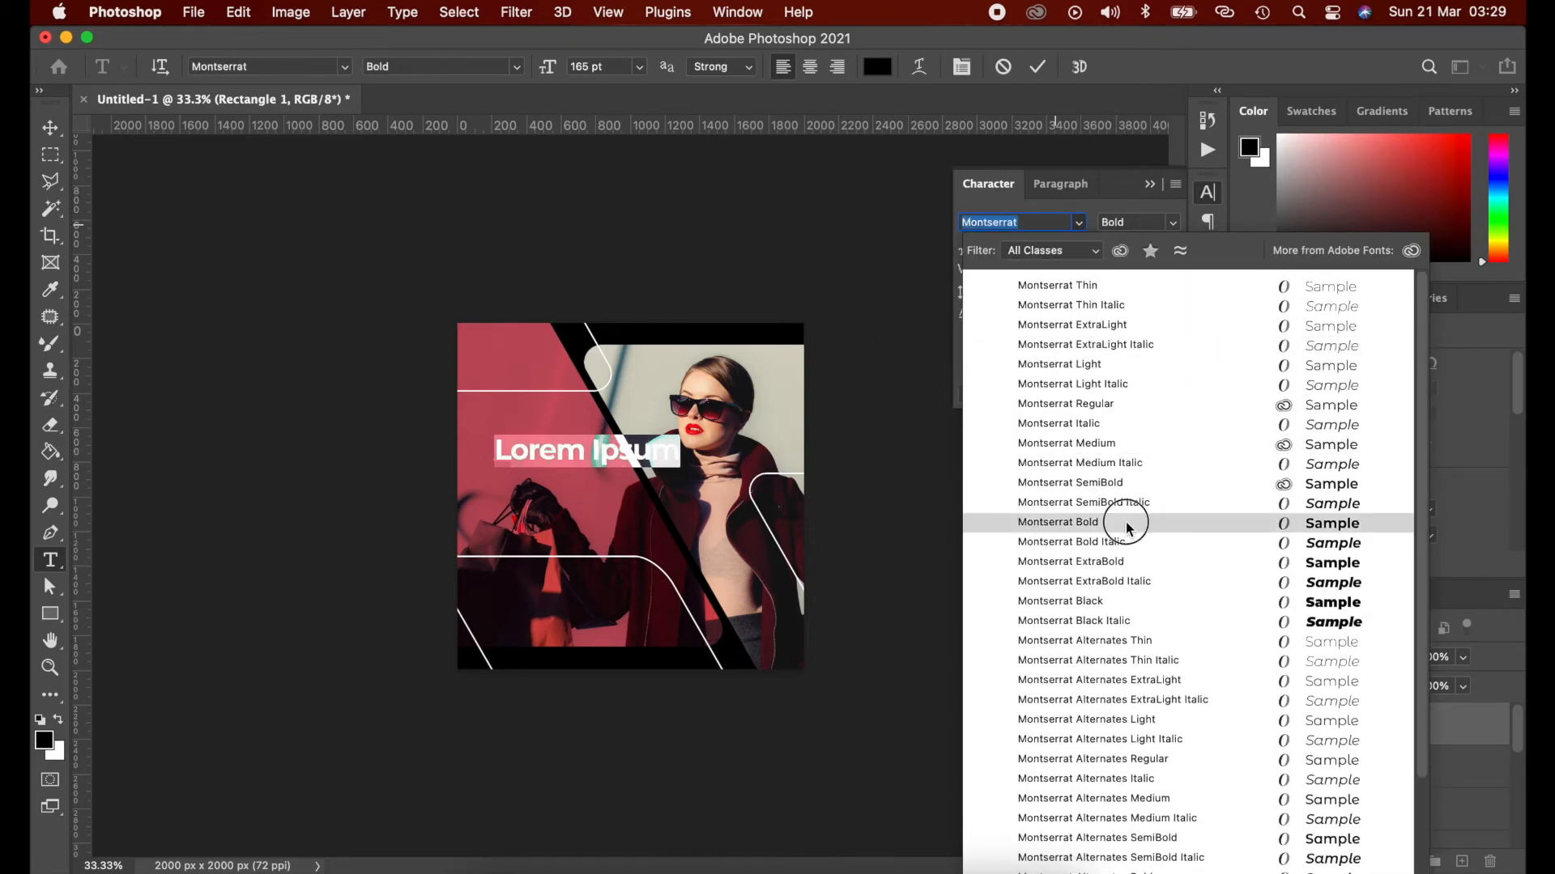
left_click(1127, 522)
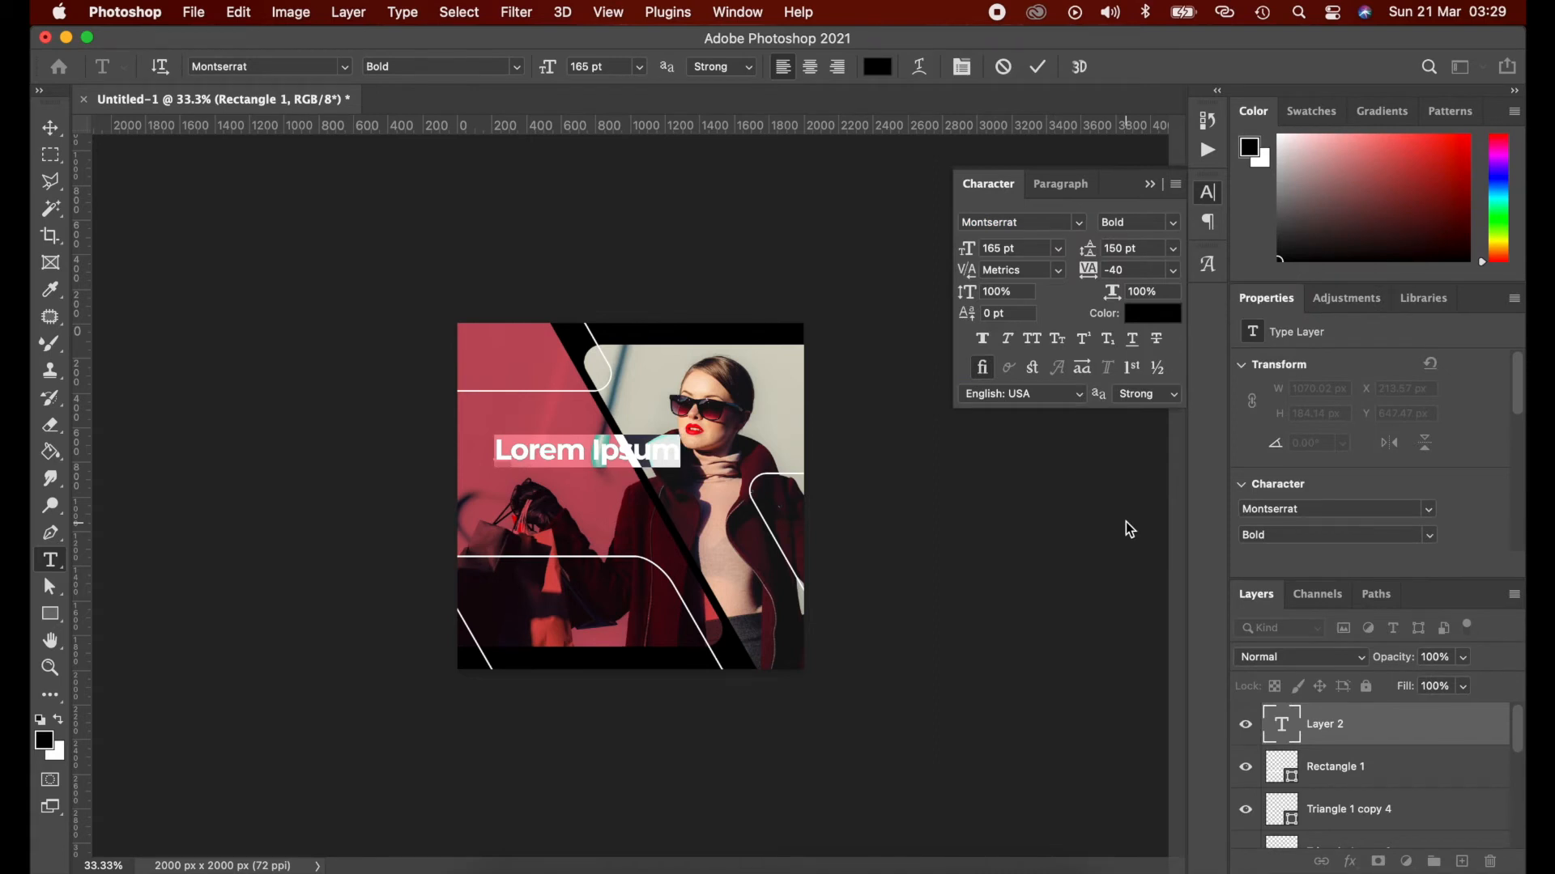
- Replace the placeholder text with the headline "Your Fashio Your Worth.", one word per line
type("Your Fashio")
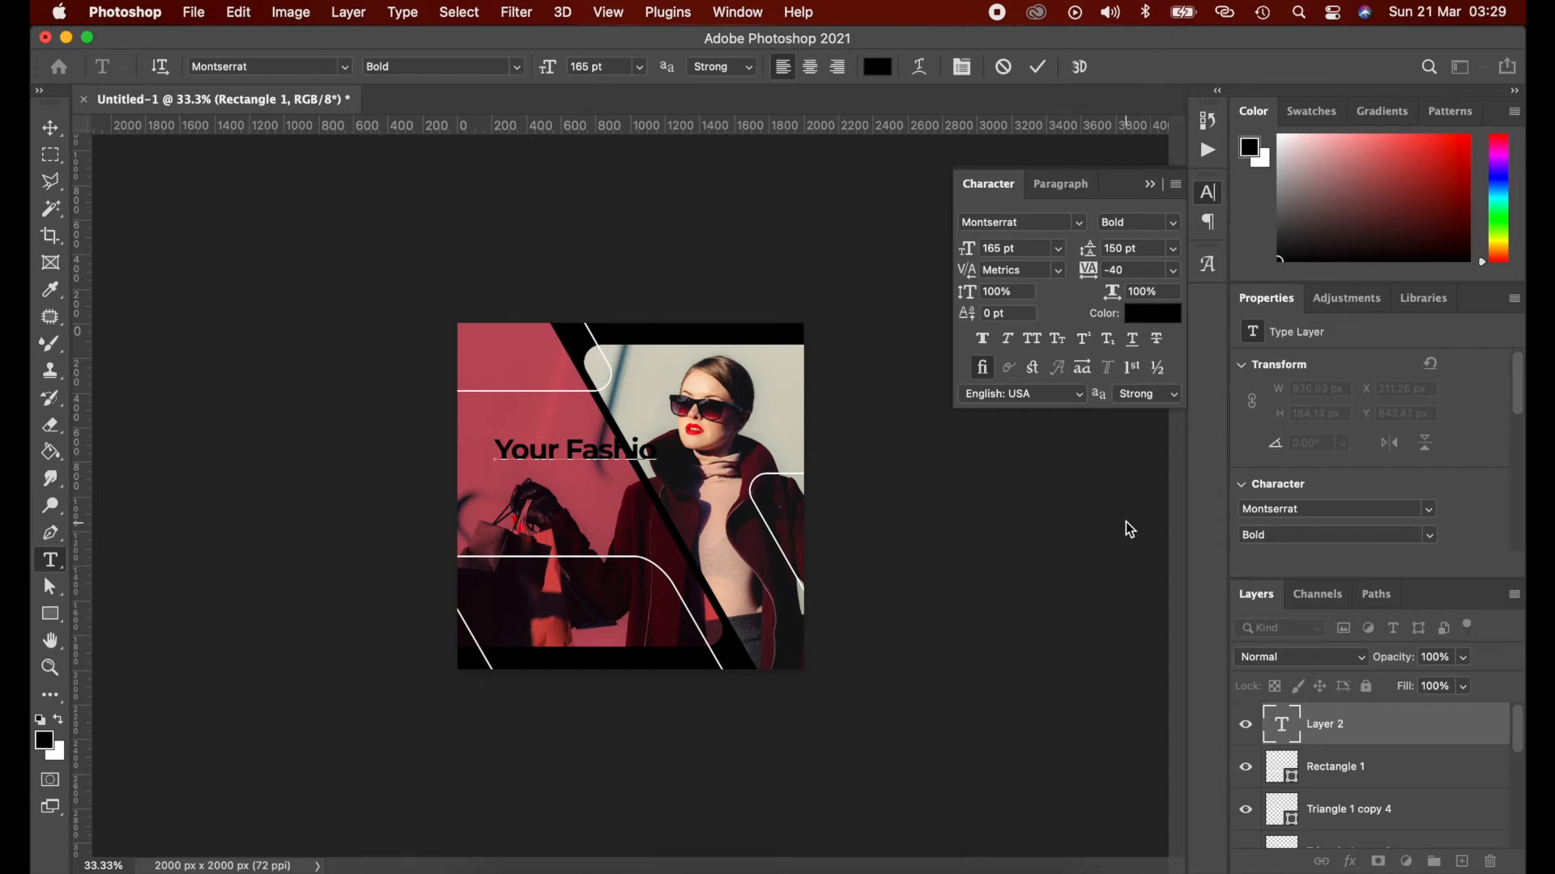
key("Delete")
key("Return")
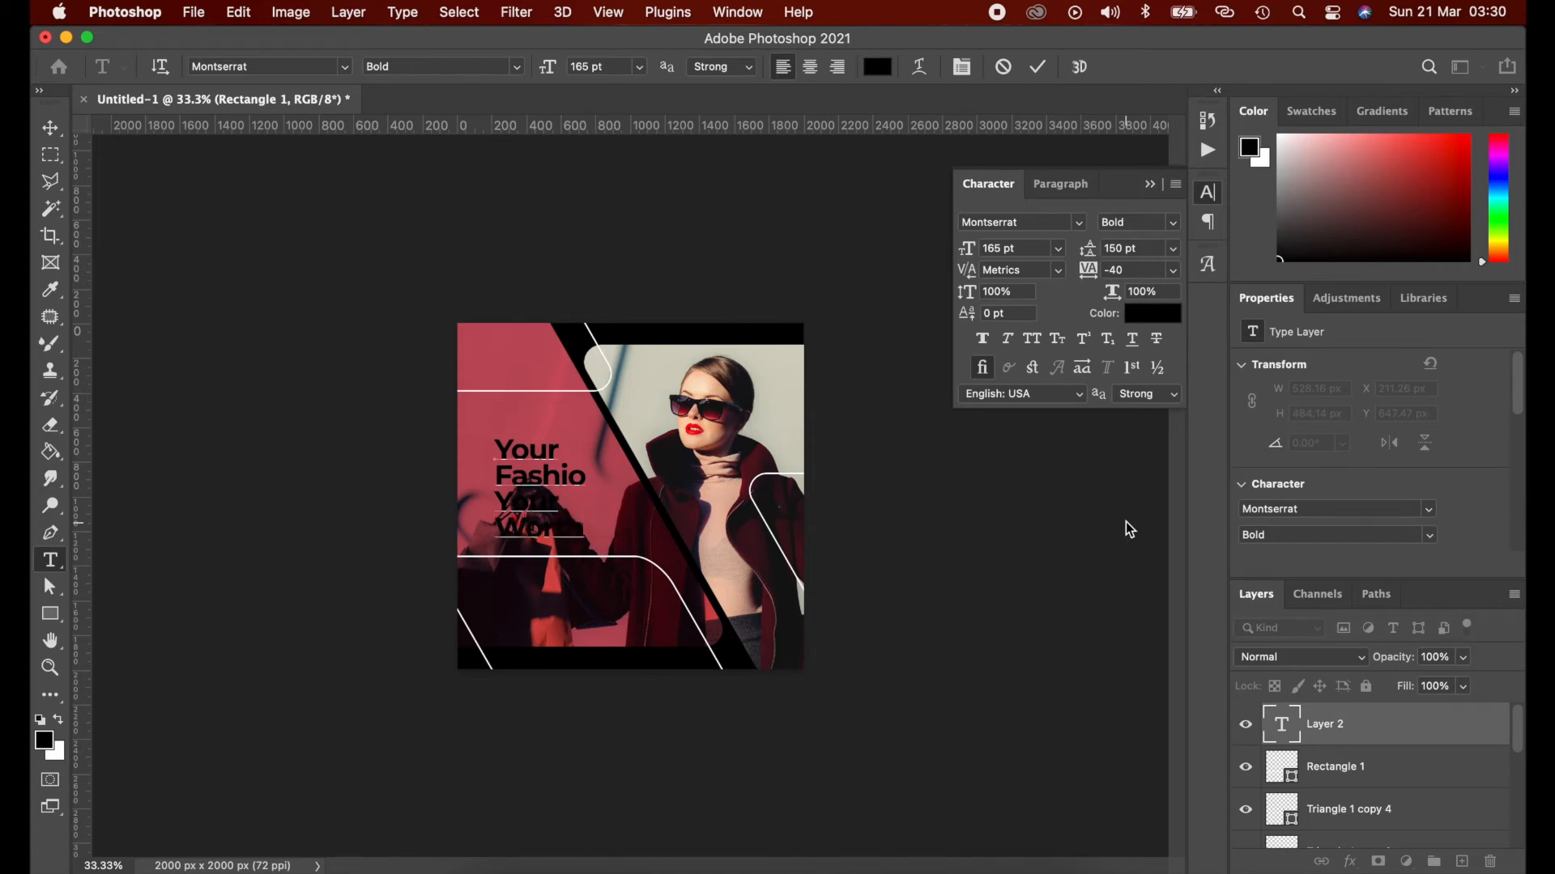
key("Escape")
- Move the headline to about X 149 px and Y 510 px and increase its font size to 170 pt
key("v")
left_click(535, 468)
left_click_drag(535, 468, 528, 451)
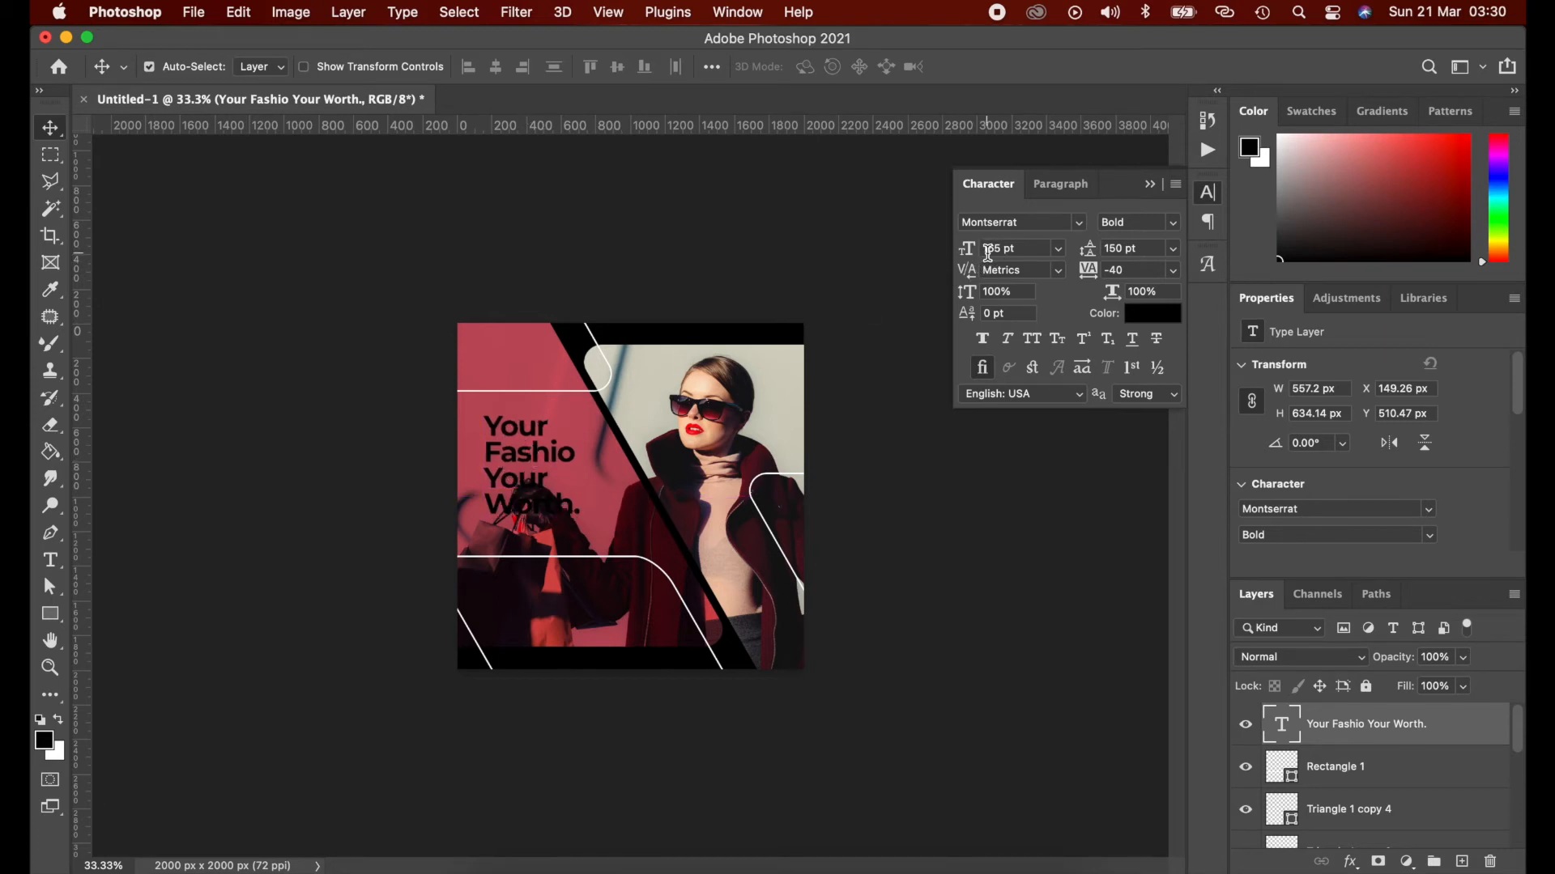
key("Up")
key("Up")
key("Up")
key("Up")
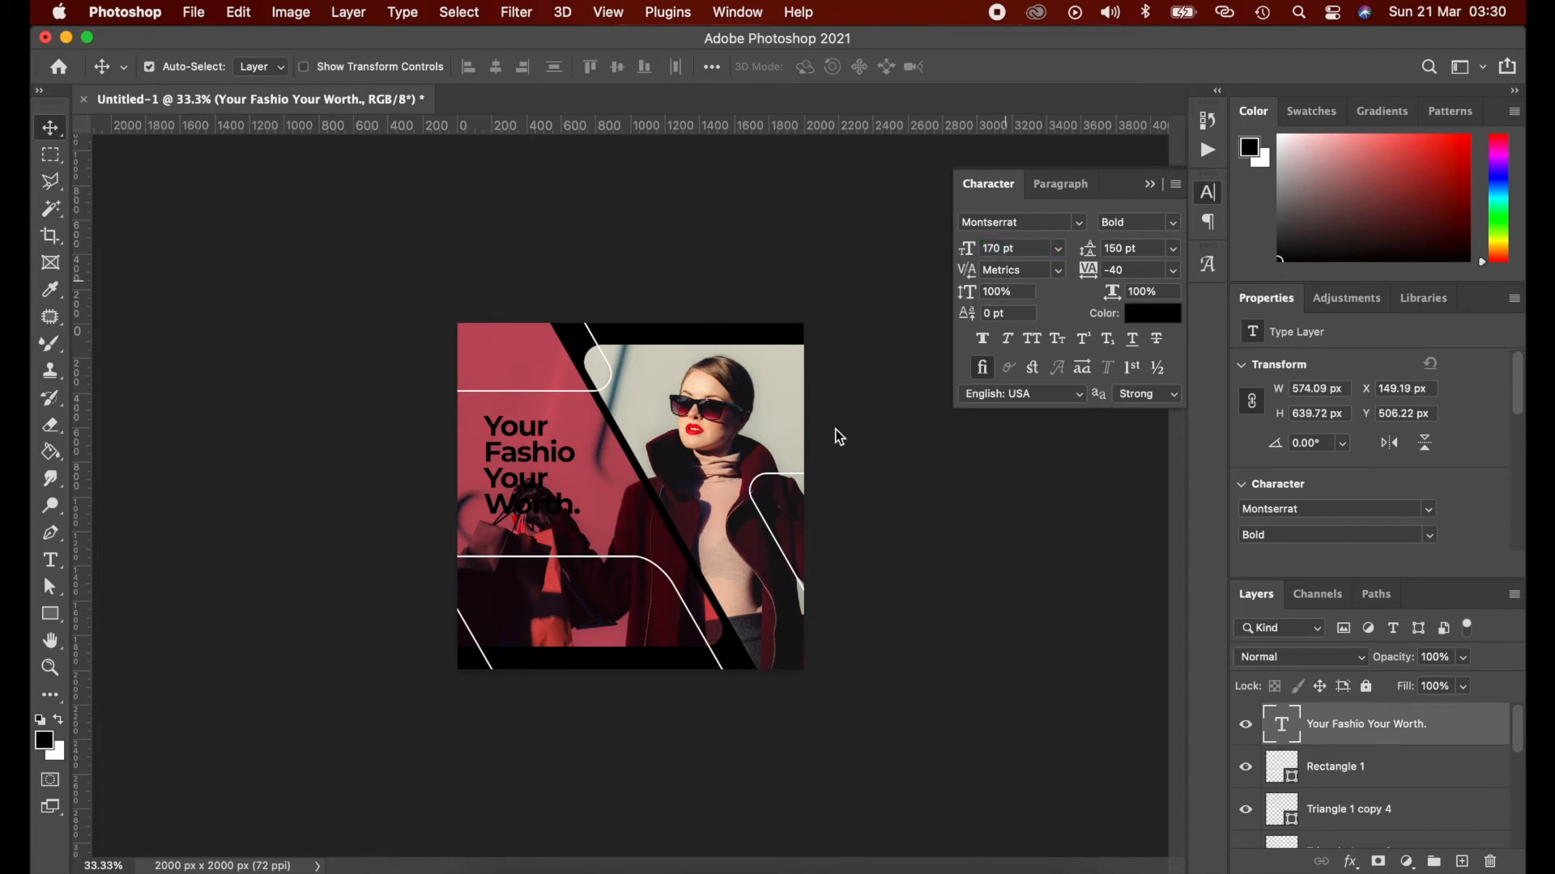
- Color the headline's last two lines, "Your Worth.", white (ffffff)
double_click(515, 480)
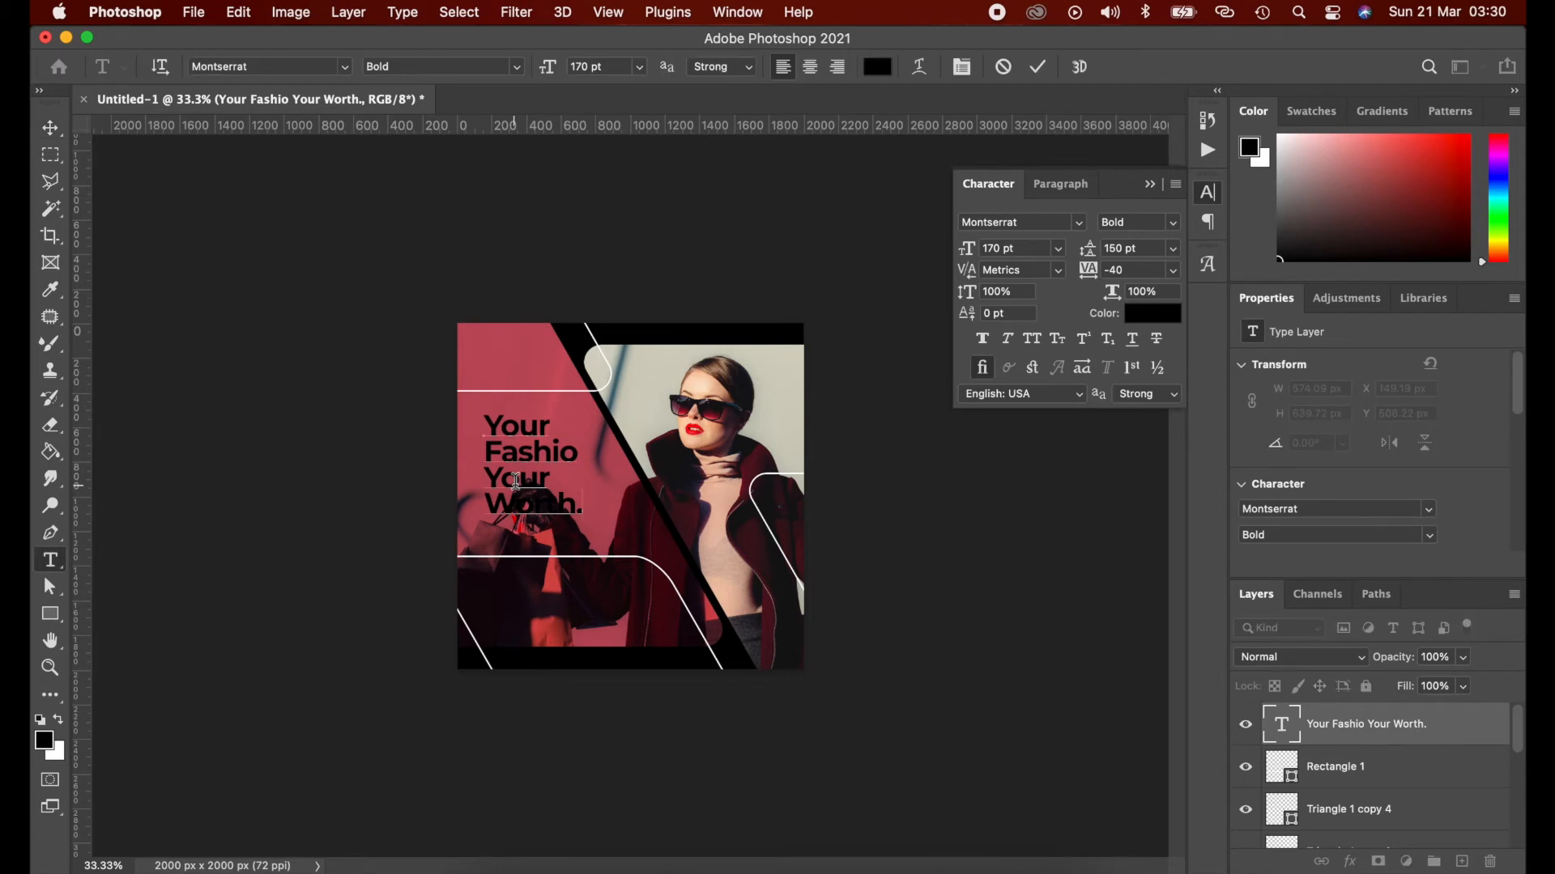
left_click_drag(490, 478, 672, 551)
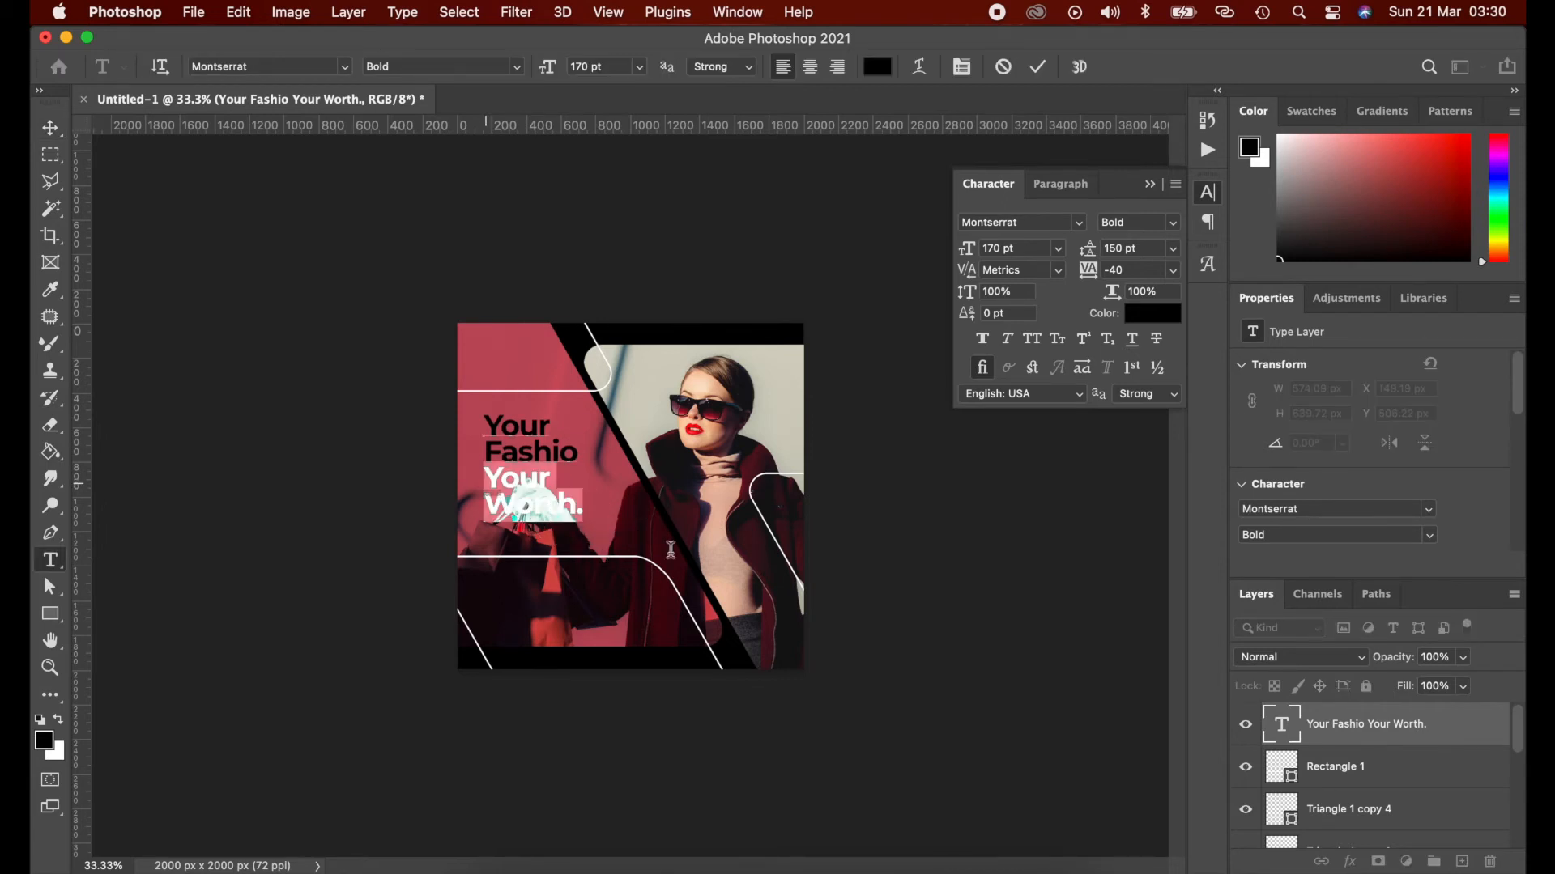
left_click(1139, 324)
left_click_drag(989, 104, 962, 78)
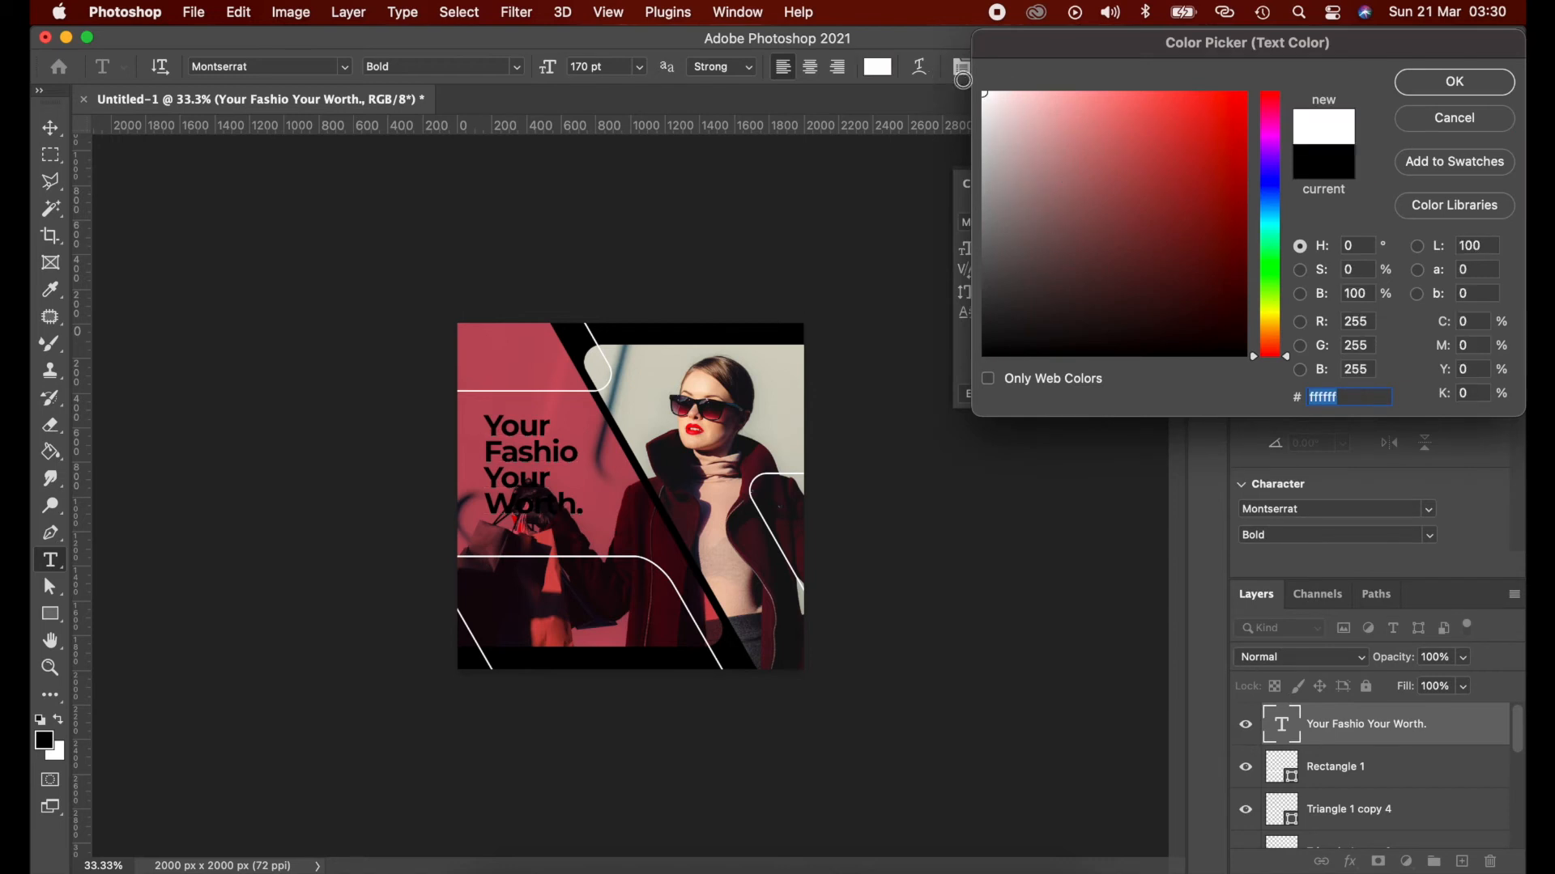
key("Return")
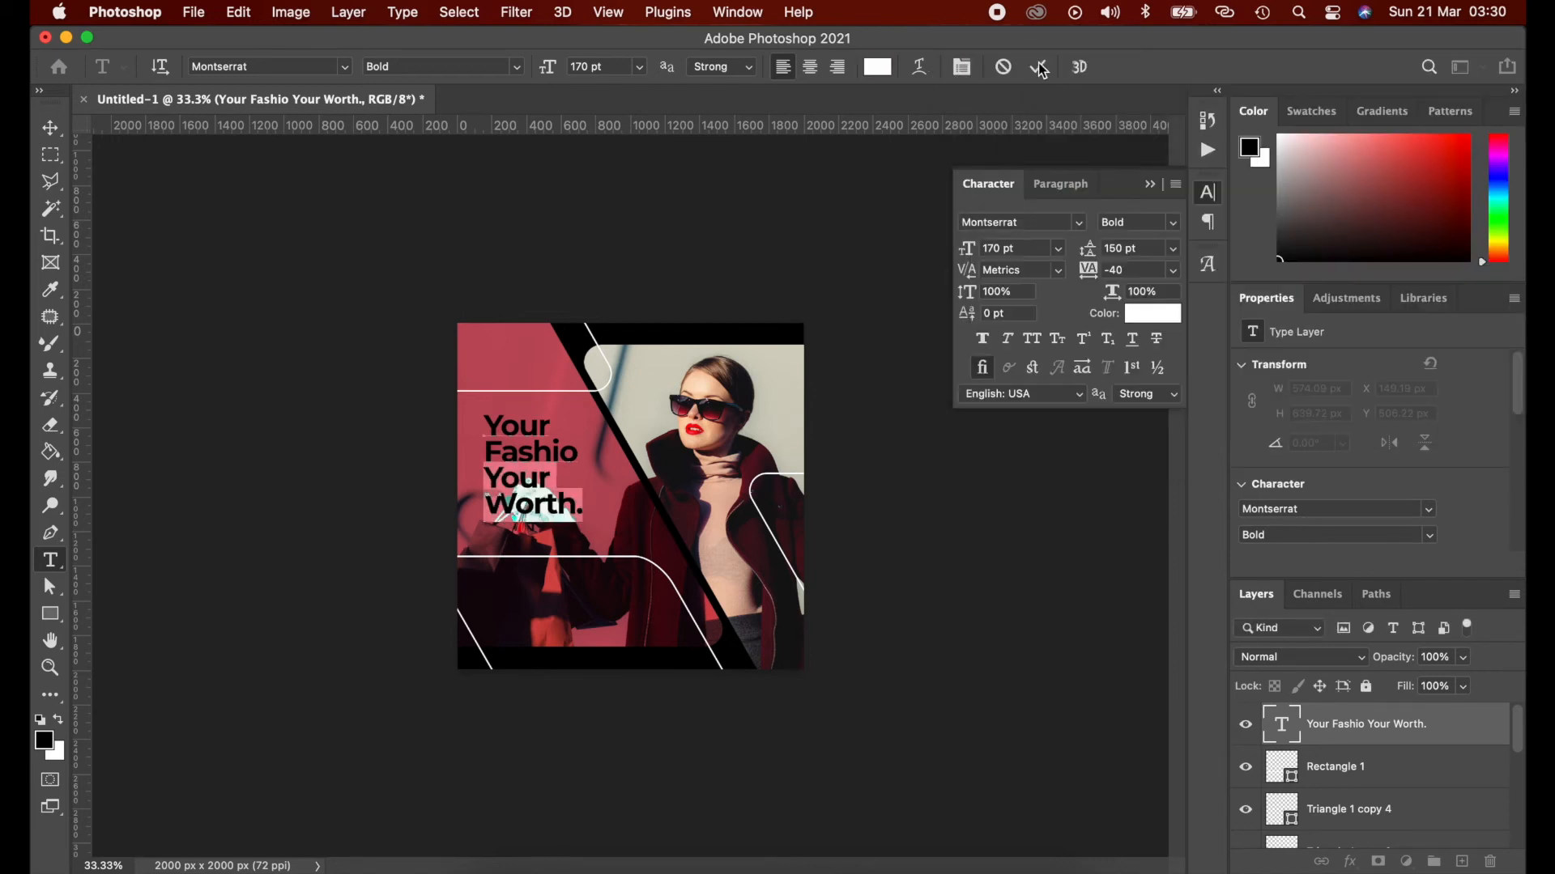
key("Escape")
key("v")
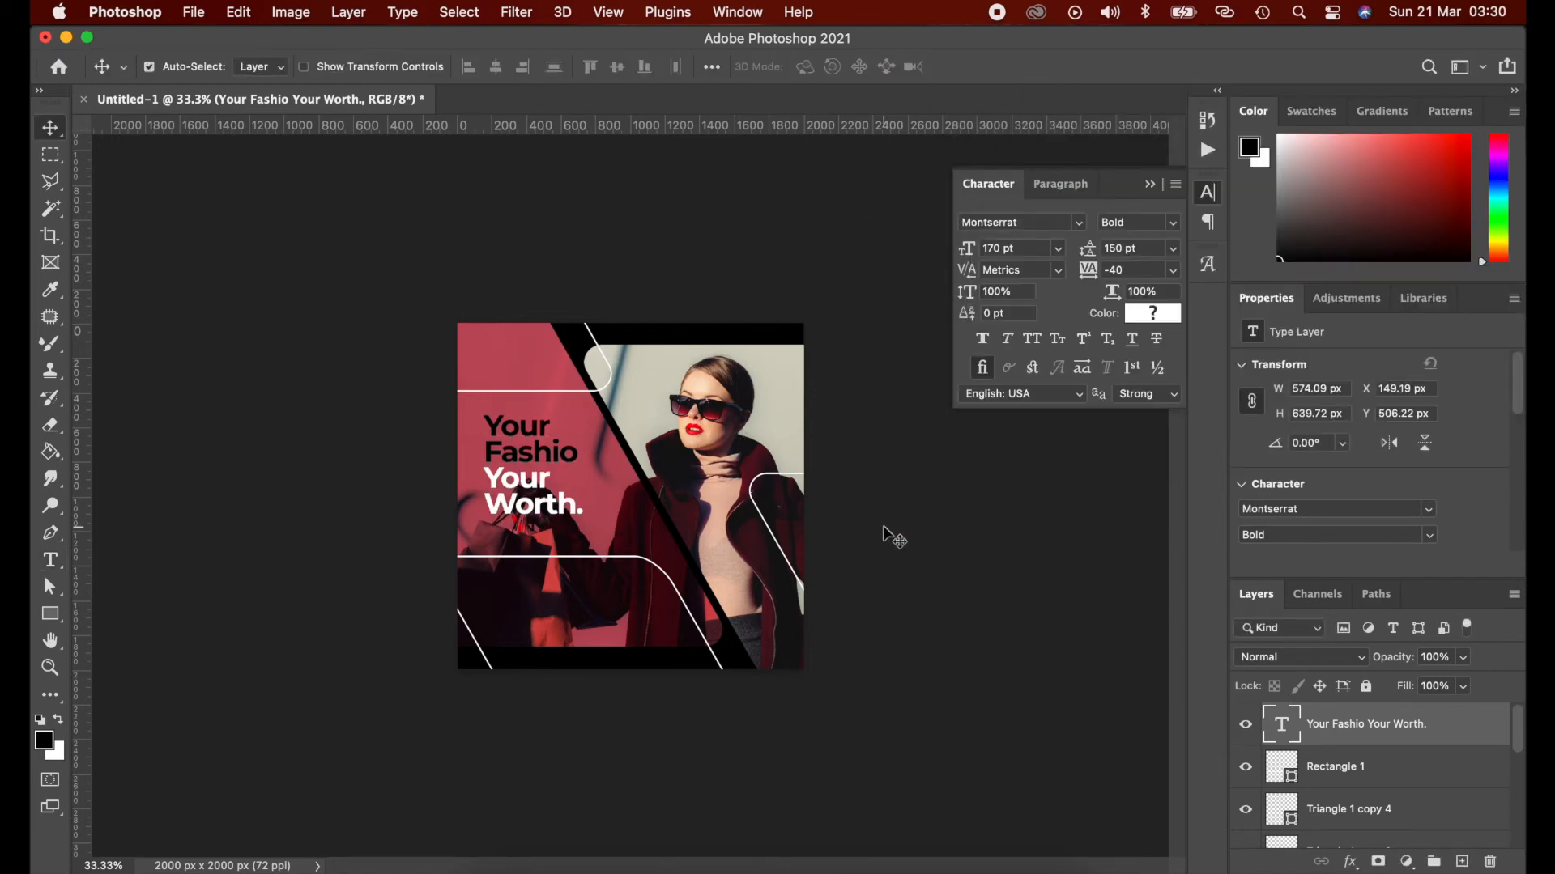
- Correct the headline's second line to read "Fashion"
key("super+equal")
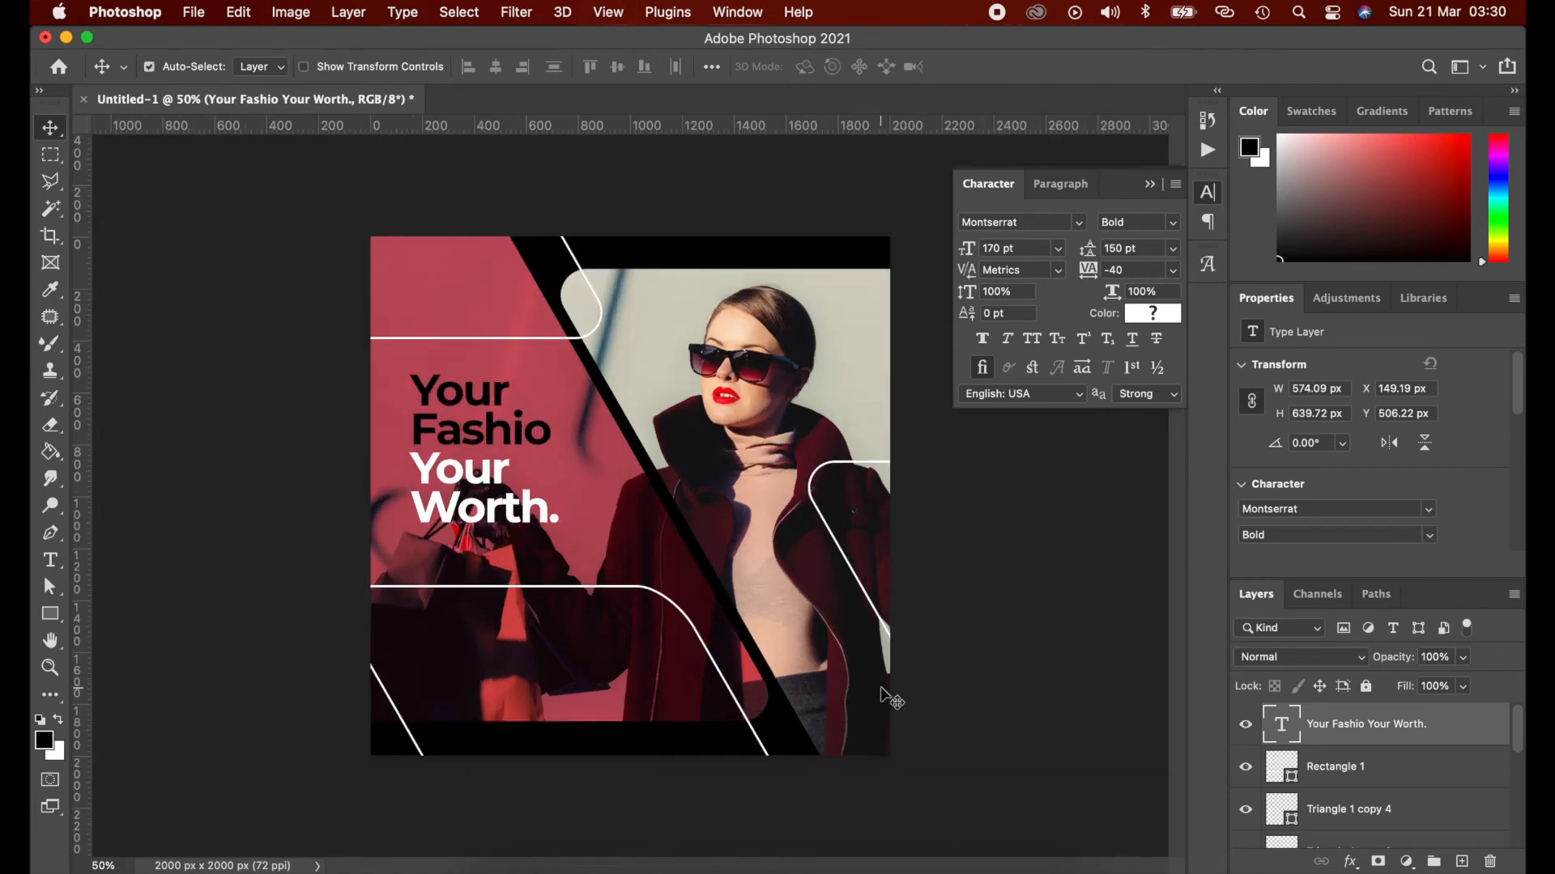
double_click(548, 447)
left_click(534, 430)
type("n")
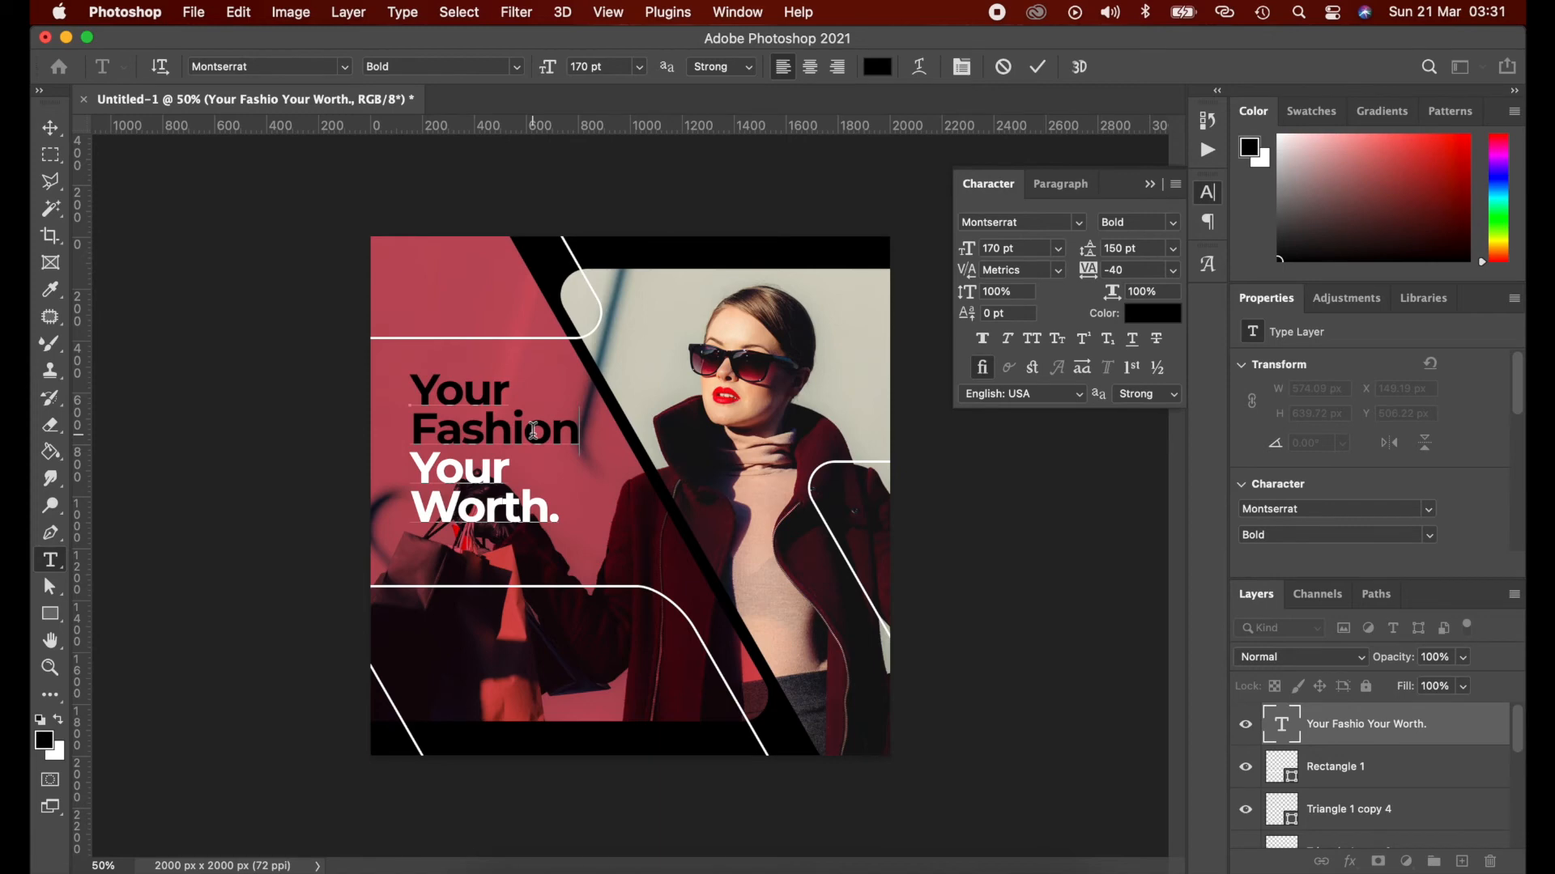
key("Escape")
key("v")
- Nudge the headline left and down to about X 131 px and Y 542 px
key("Left")
key("Left")
key("Left")
key("Left")
key("Left")
key("Left")
key("Left")
key("Left")
key("Left")
key("Left")
key("Left")
key("Left")
key("Left")
key("Left")
key("Left")
key("Left")
key("Left")
key("Left")
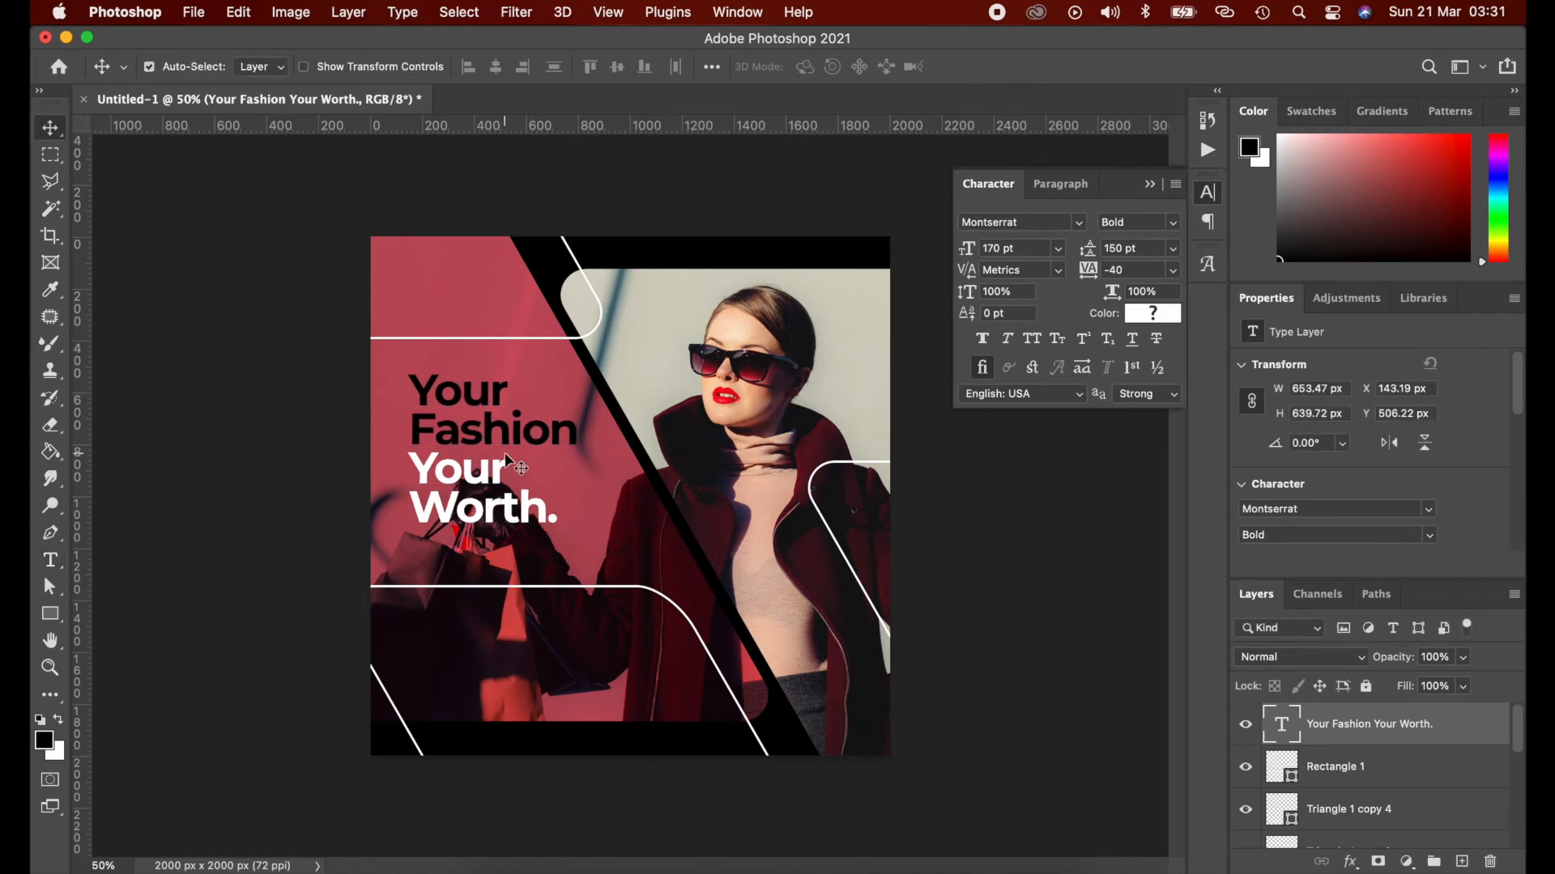
key("Down")
key("Down")
key("Down")
key("Down")
key("Down")
key("Down")
key("Down")
key("Down")
key("Down")
key("Down")
key("Down")
key("Down")
key("Down")
key("Down")
key("Down")
key("Down")
key("Down")
key("Down")
key("Down")
key("Down")
key("Down")
key("Down")
key("Down")
key("Down")
key("Down")
key("Down")
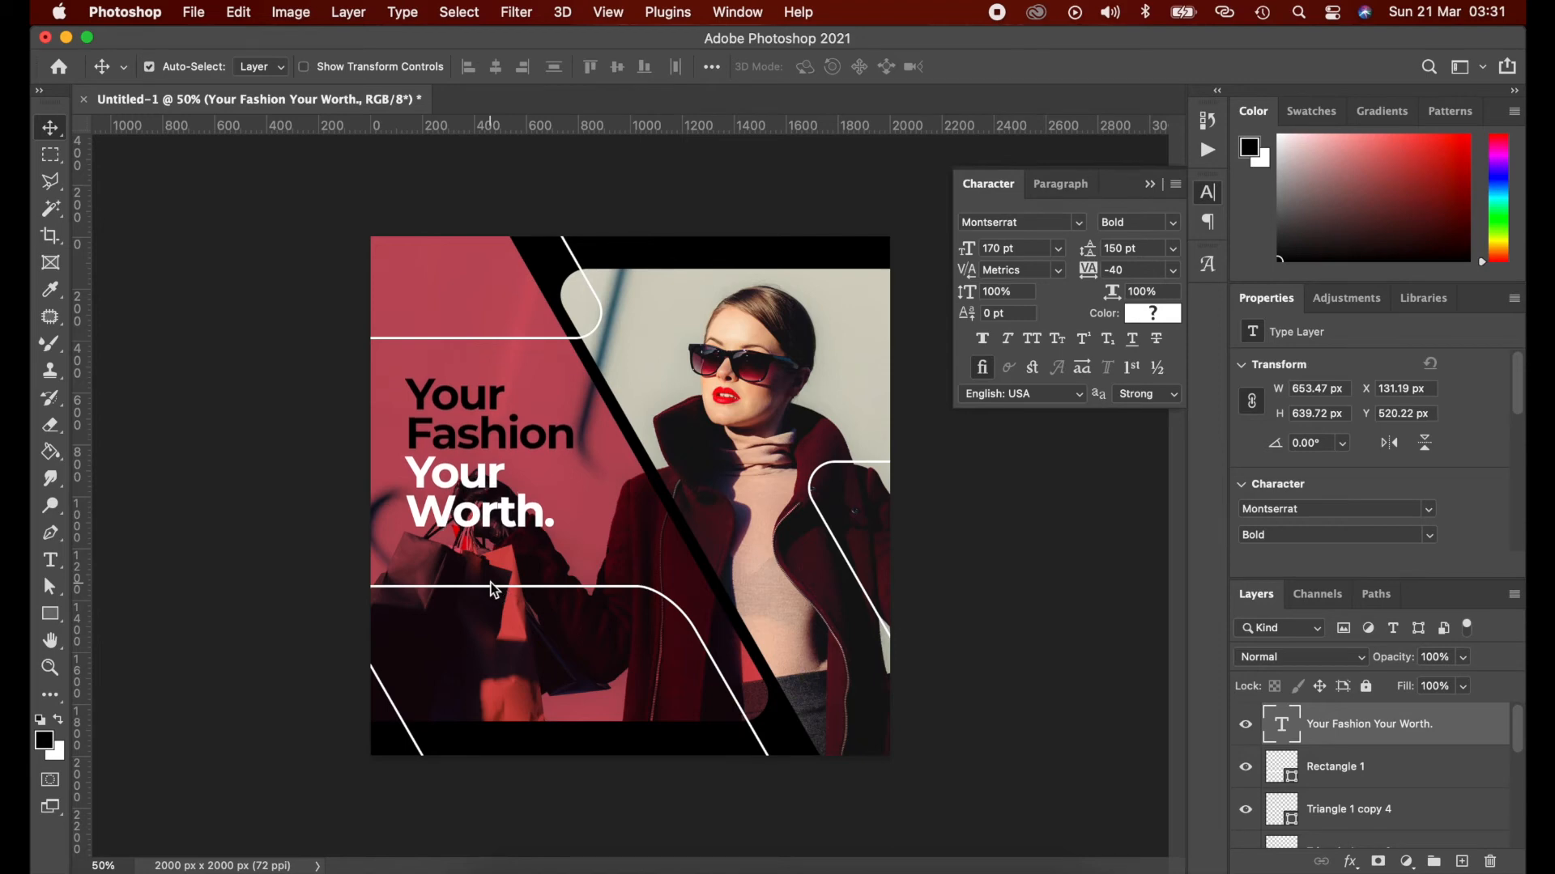
key("Down")
key("Down")
key("Down")
key("Down")
key("Down")
key("Down")
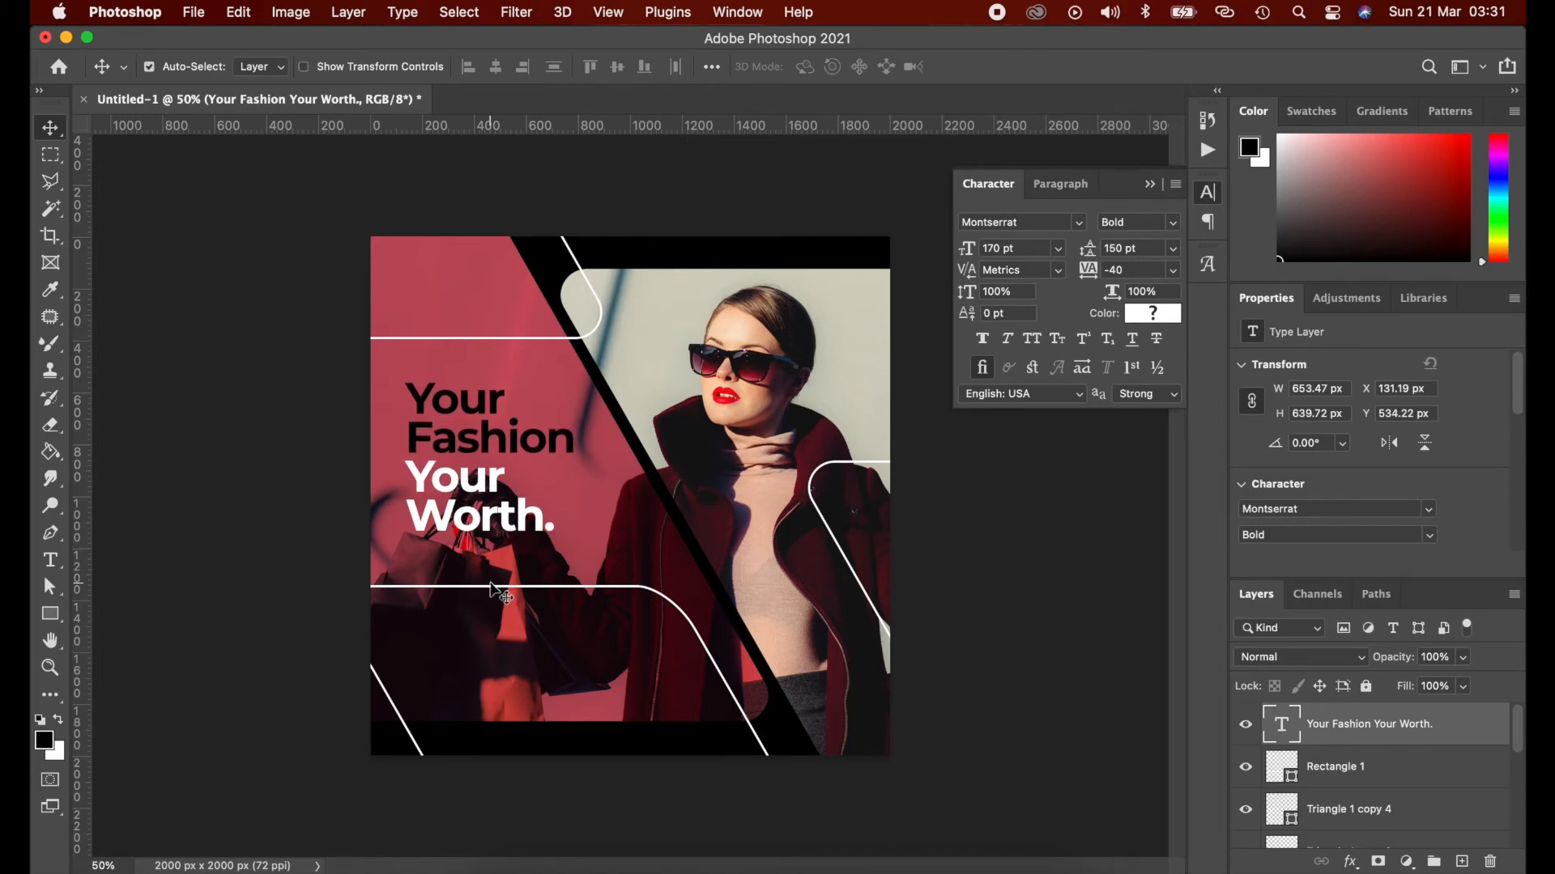
- Draw a paragraph text box of about 633 × 197 px below the headline, inside the lower outline shape
key("t")
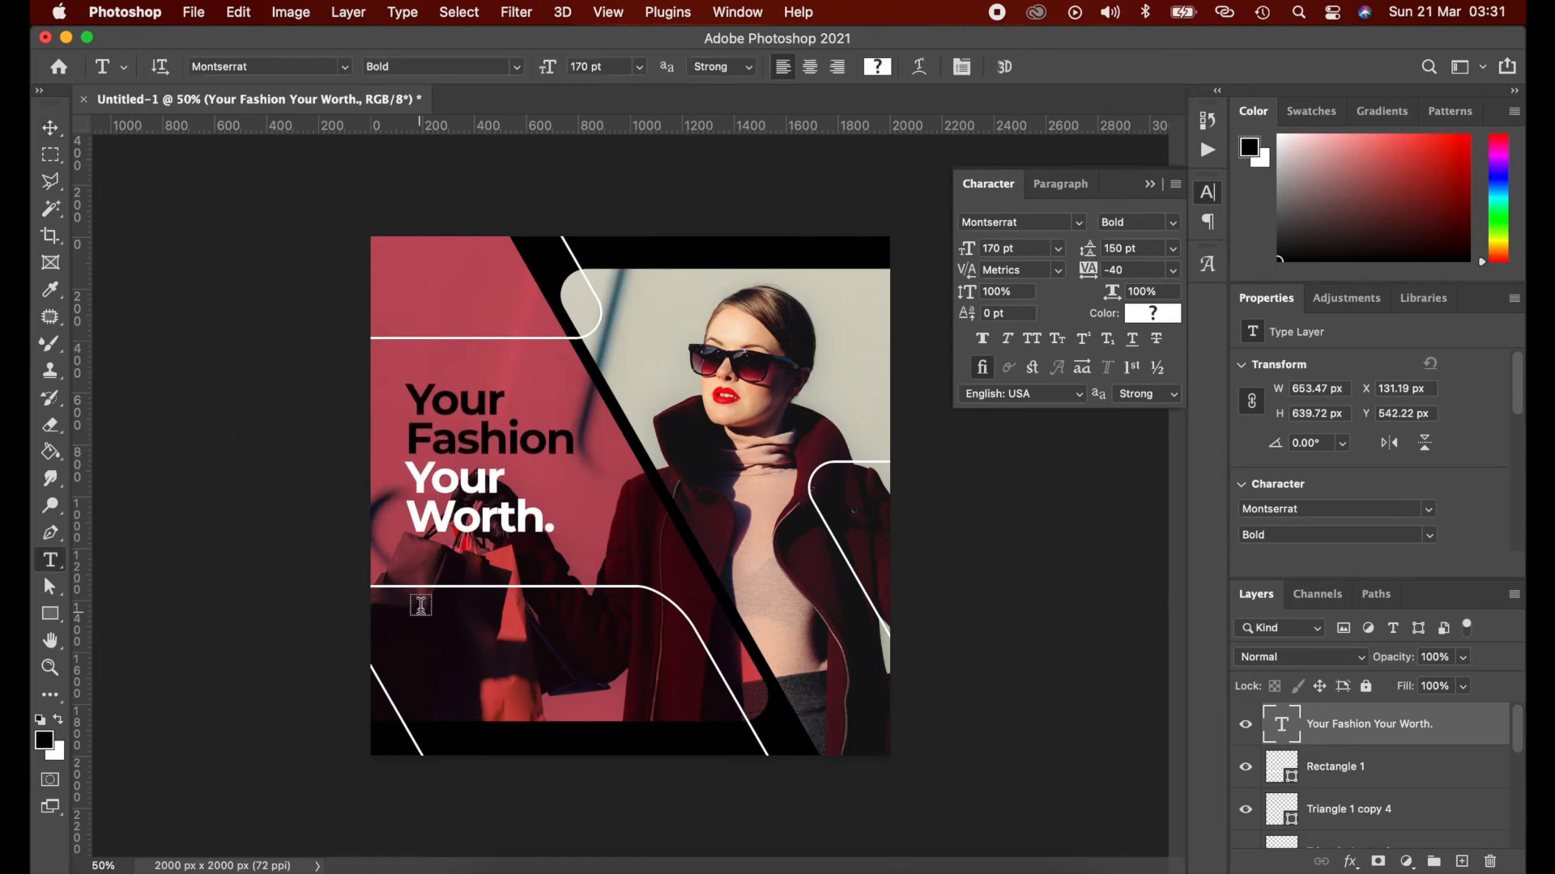
left_click(411, 613)
left_click_drag(411, 613, 575, 664)
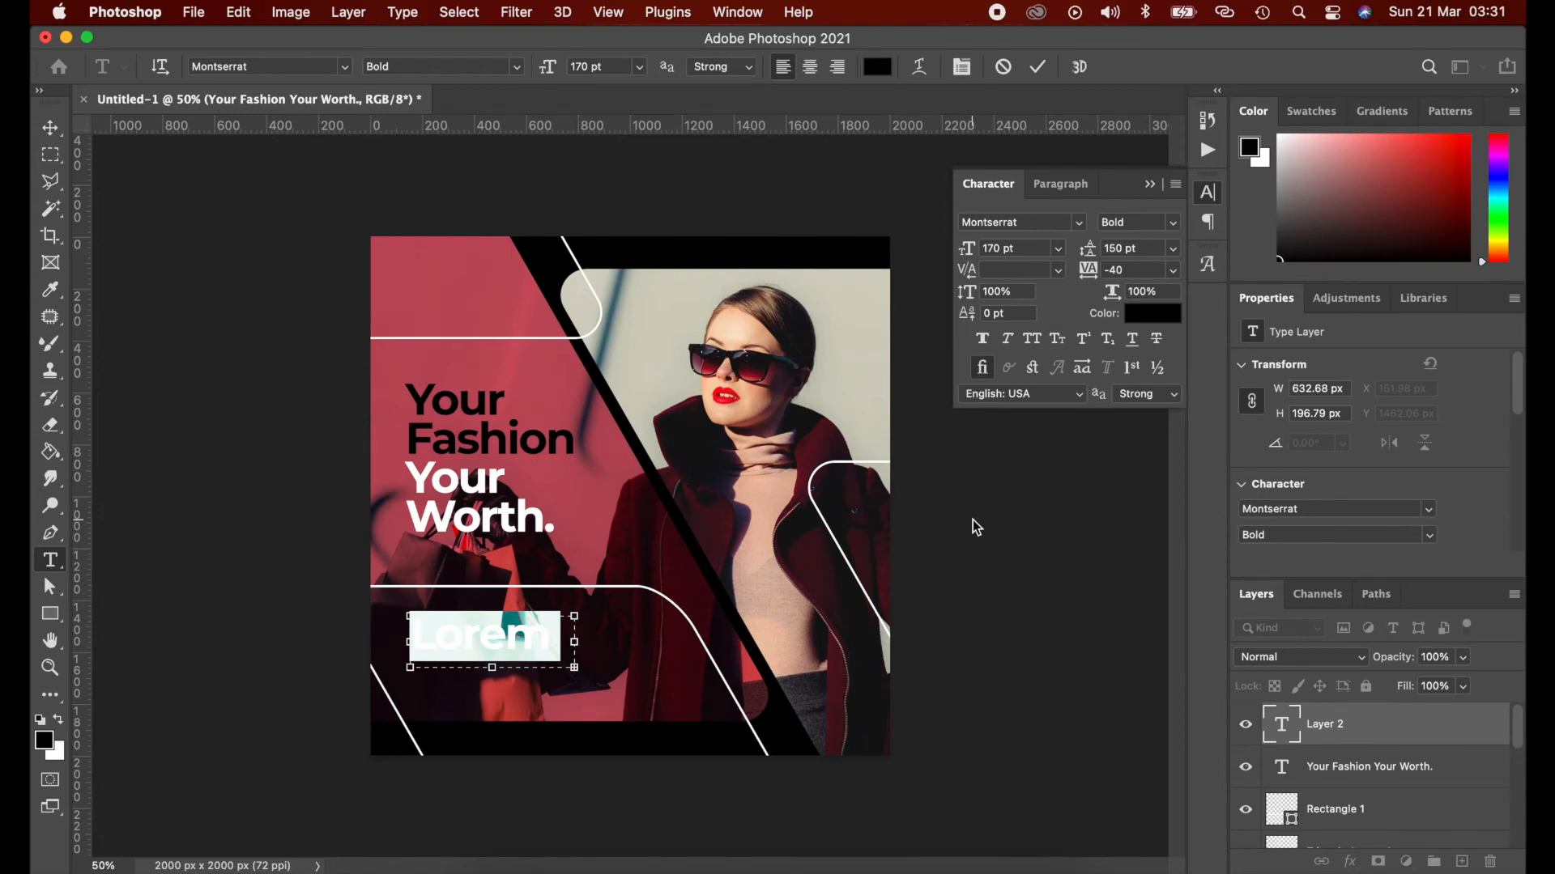
- Set the paragraph text below the headline to 45 pt with 66 pt leading
left_click(991, 246)
type("45")
left_click(1142, 248)
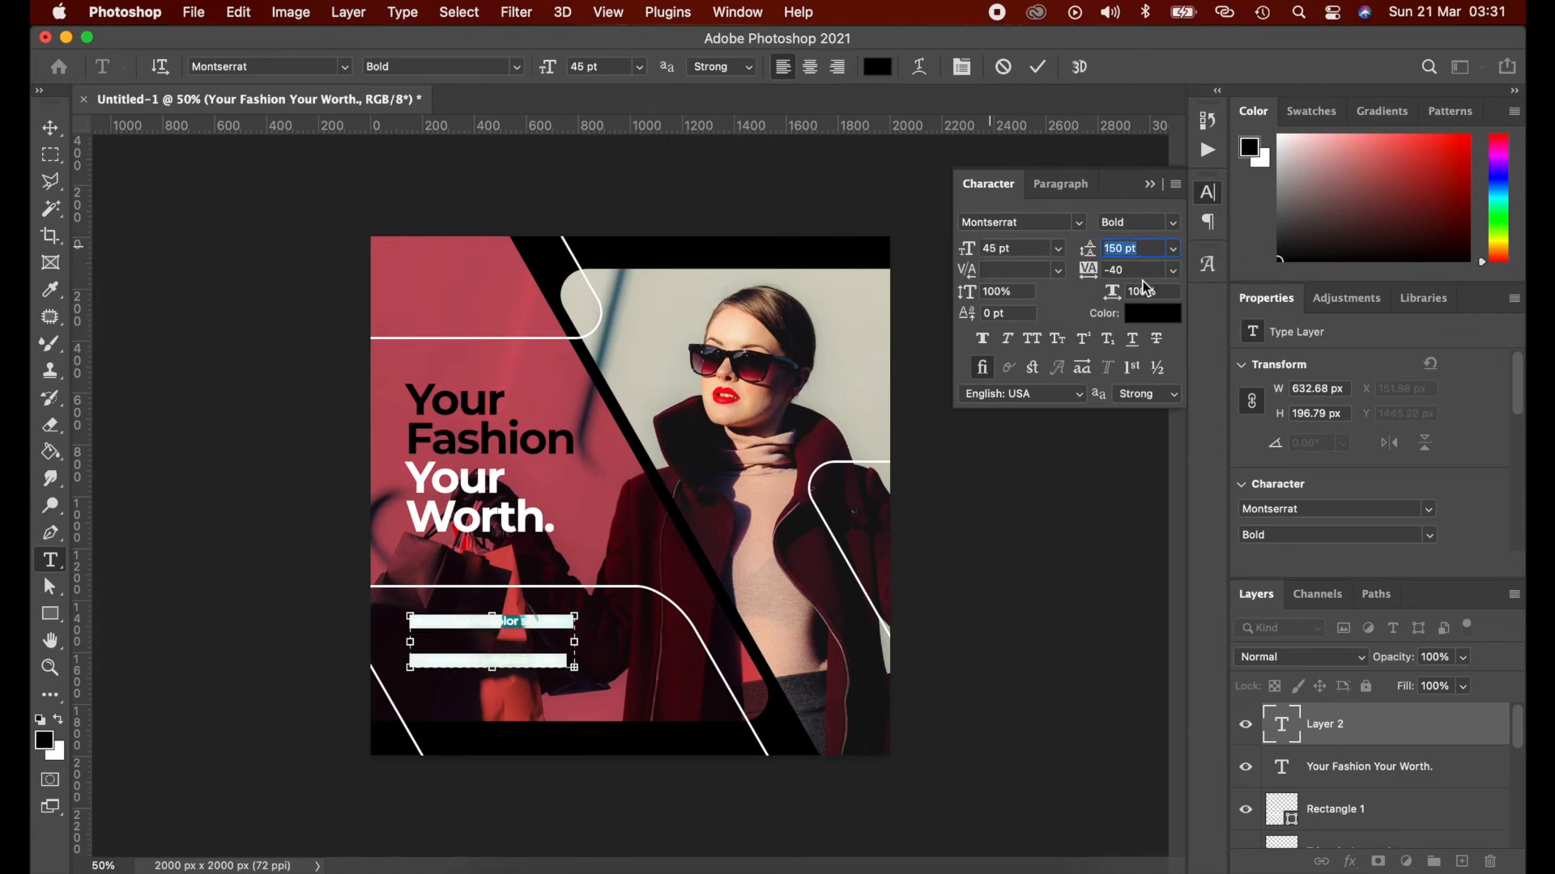
type("66")
key("Return")
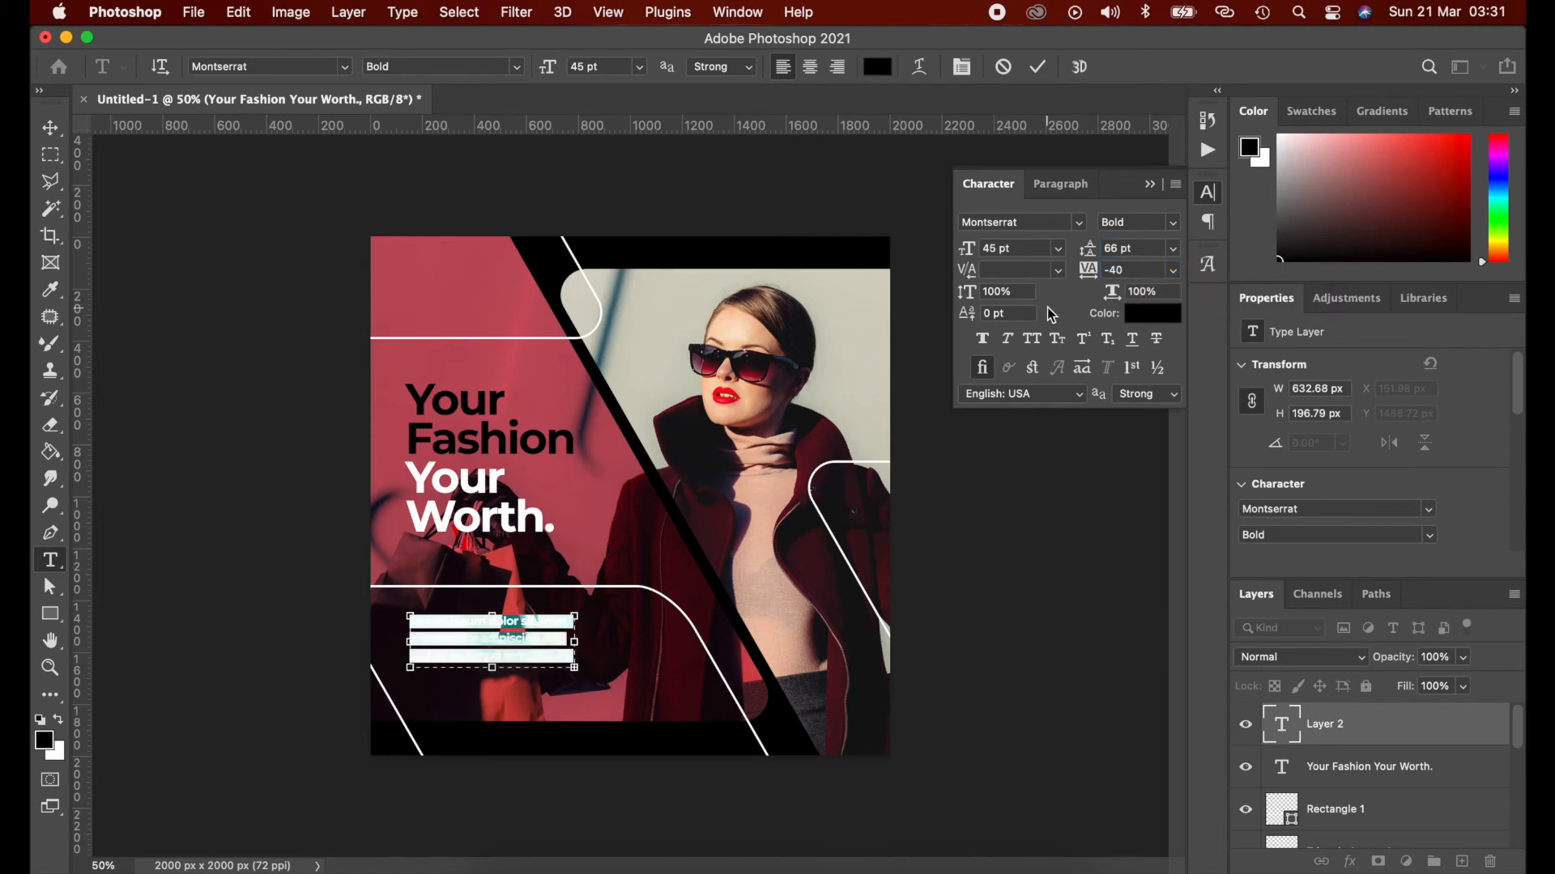
left_click(1037, 68)
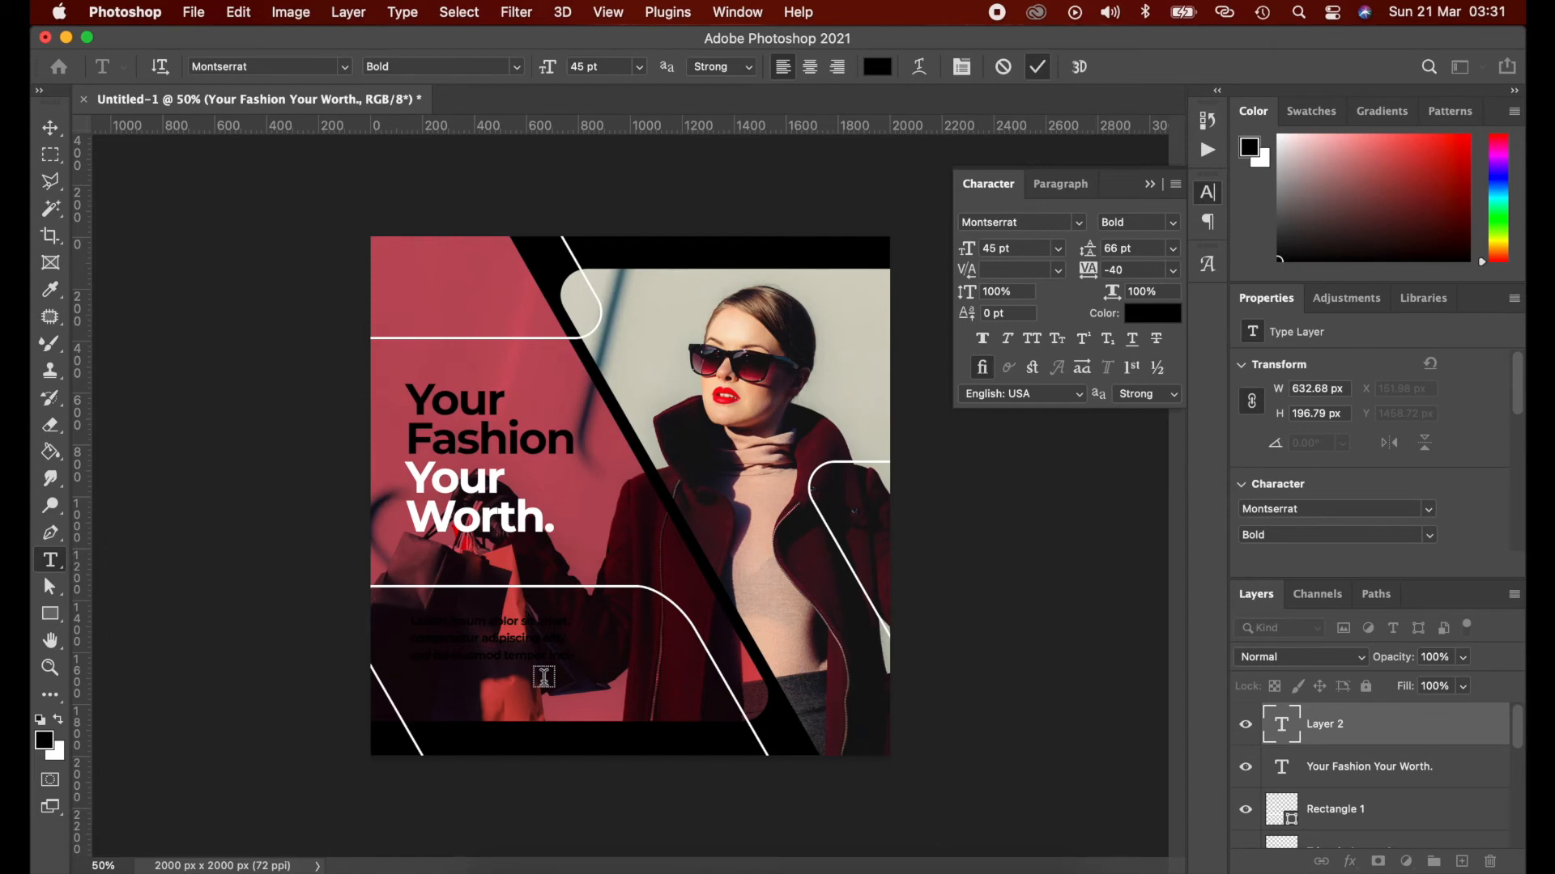
- Color the lorem ipsum paragraph white
left_click(1151, 313)
left_click_drag(1043, 194, 969, 73)
left_click(1445, 87)
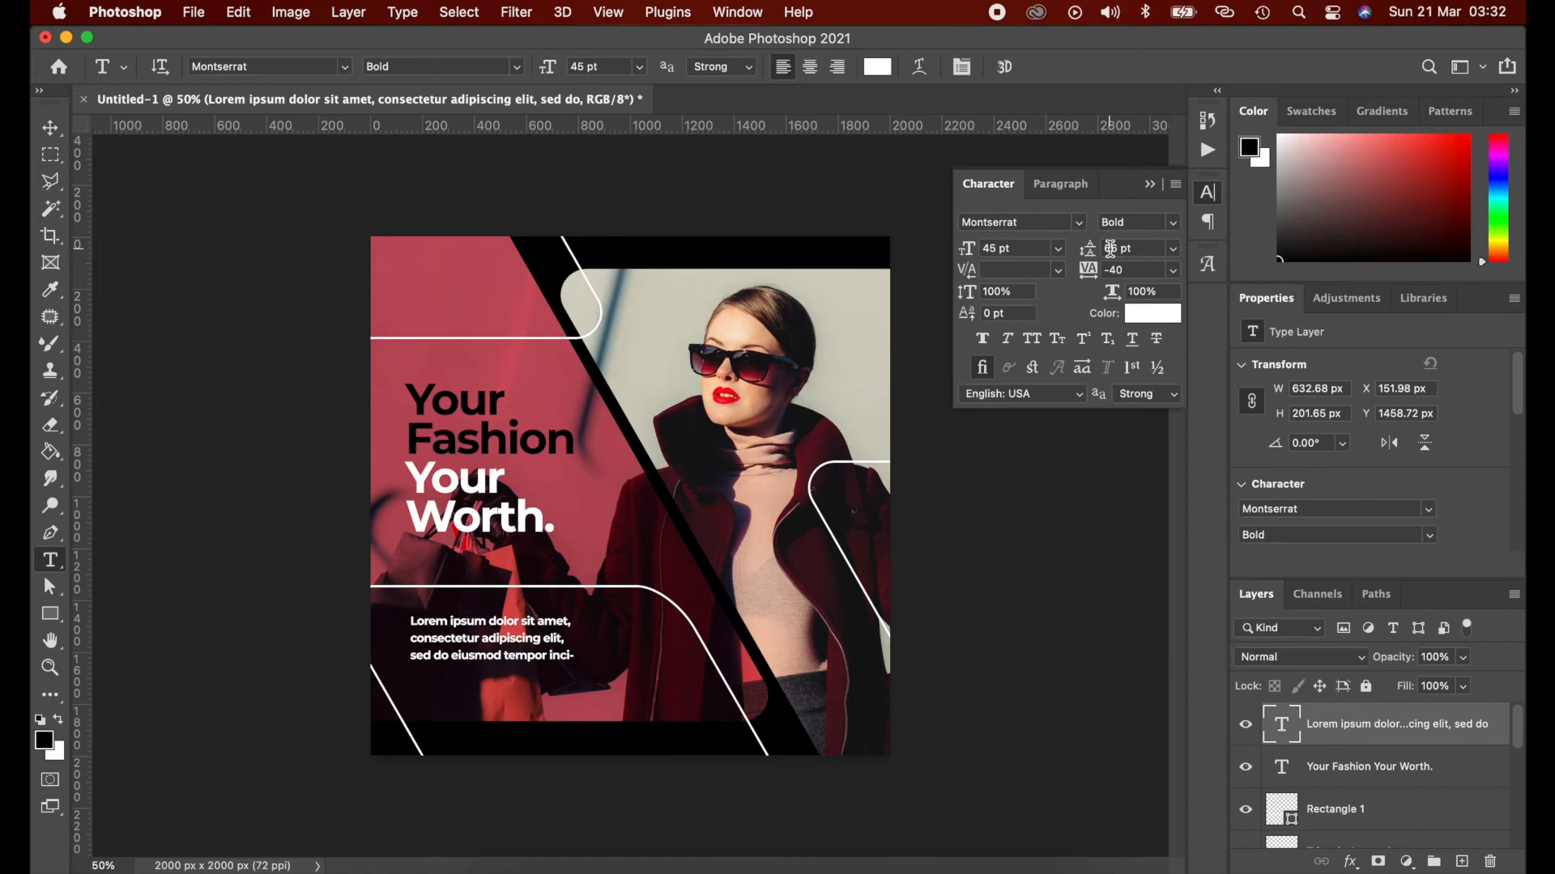
- Reduce the paragraph's leading to 60 pt and lower its layer opacity to 70%
type("62")
key("Return")
key("Down")
key("Down")
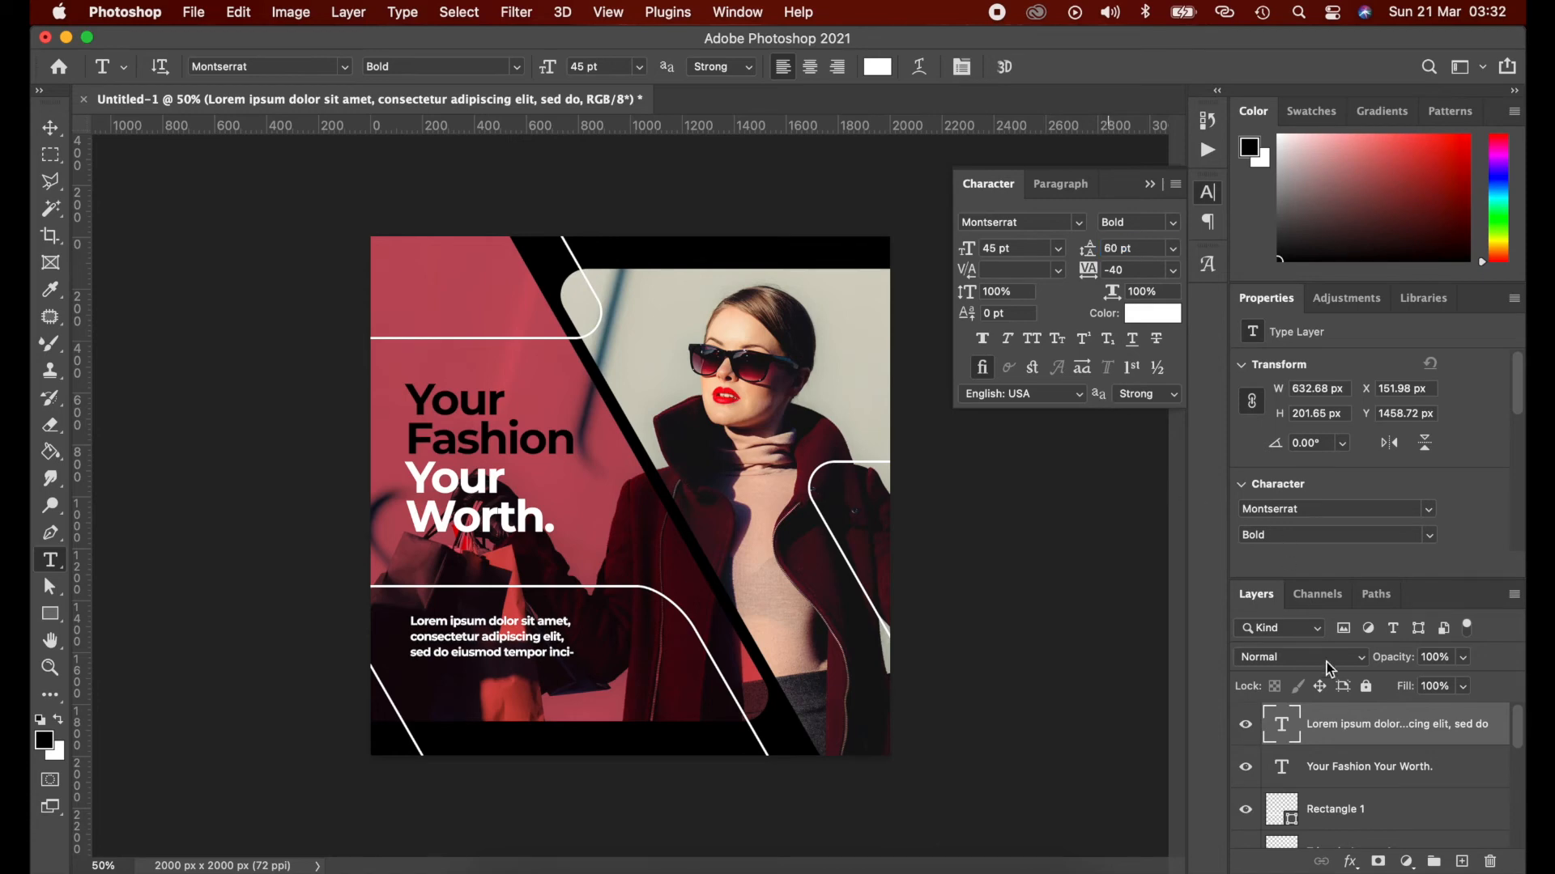
left_click(1433, 666)
type("70")
key("Return")
key("v")
key("t")
left_click(468, 706)
type("www.yo")
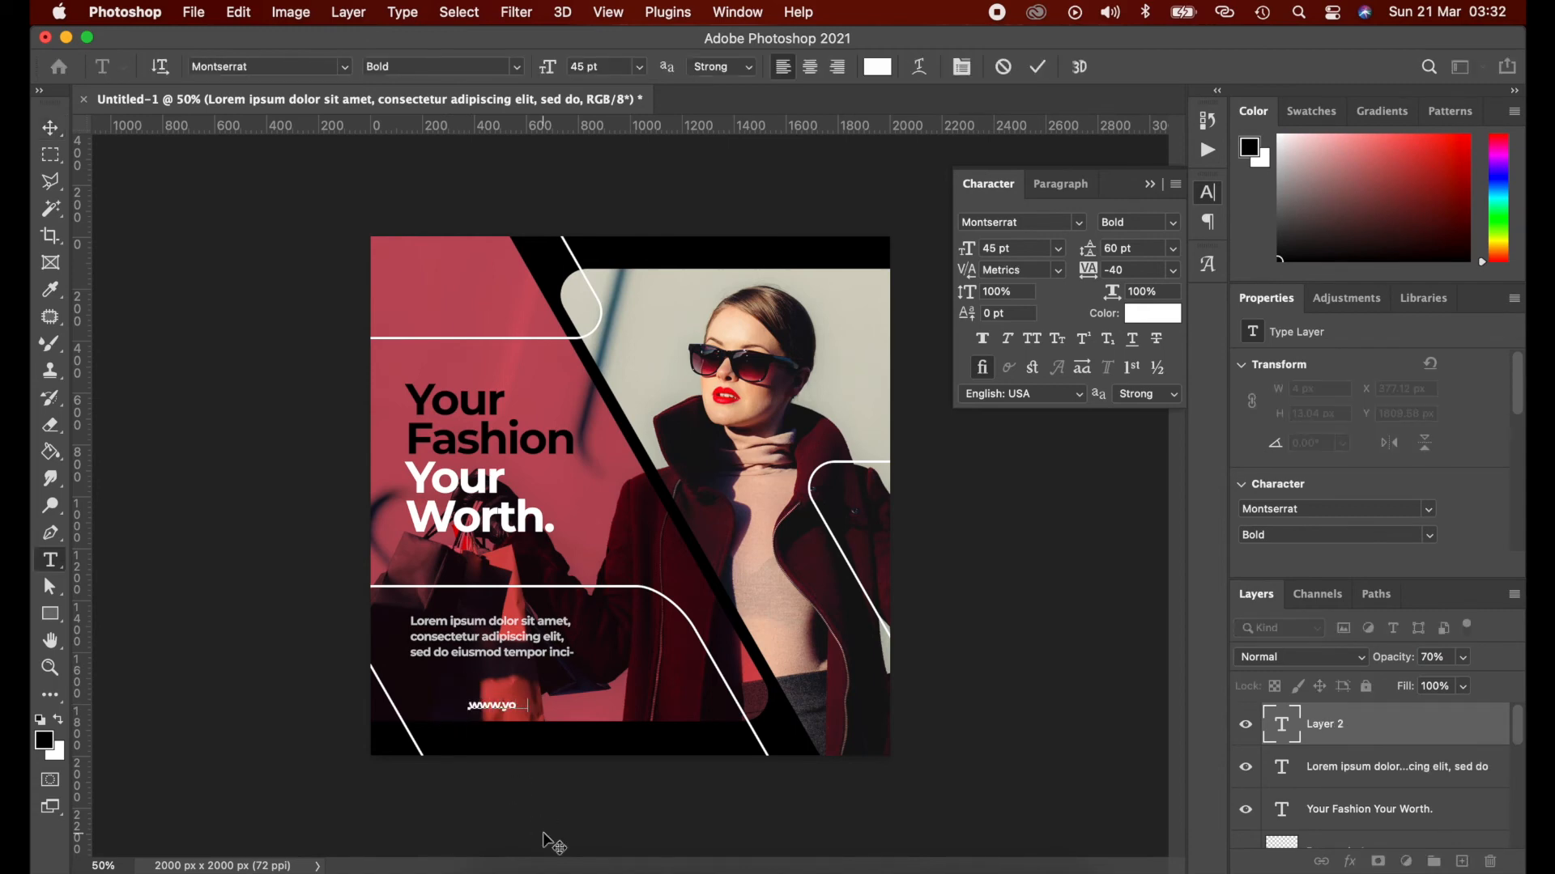
type("urwebsite.com")
key("super+Return")
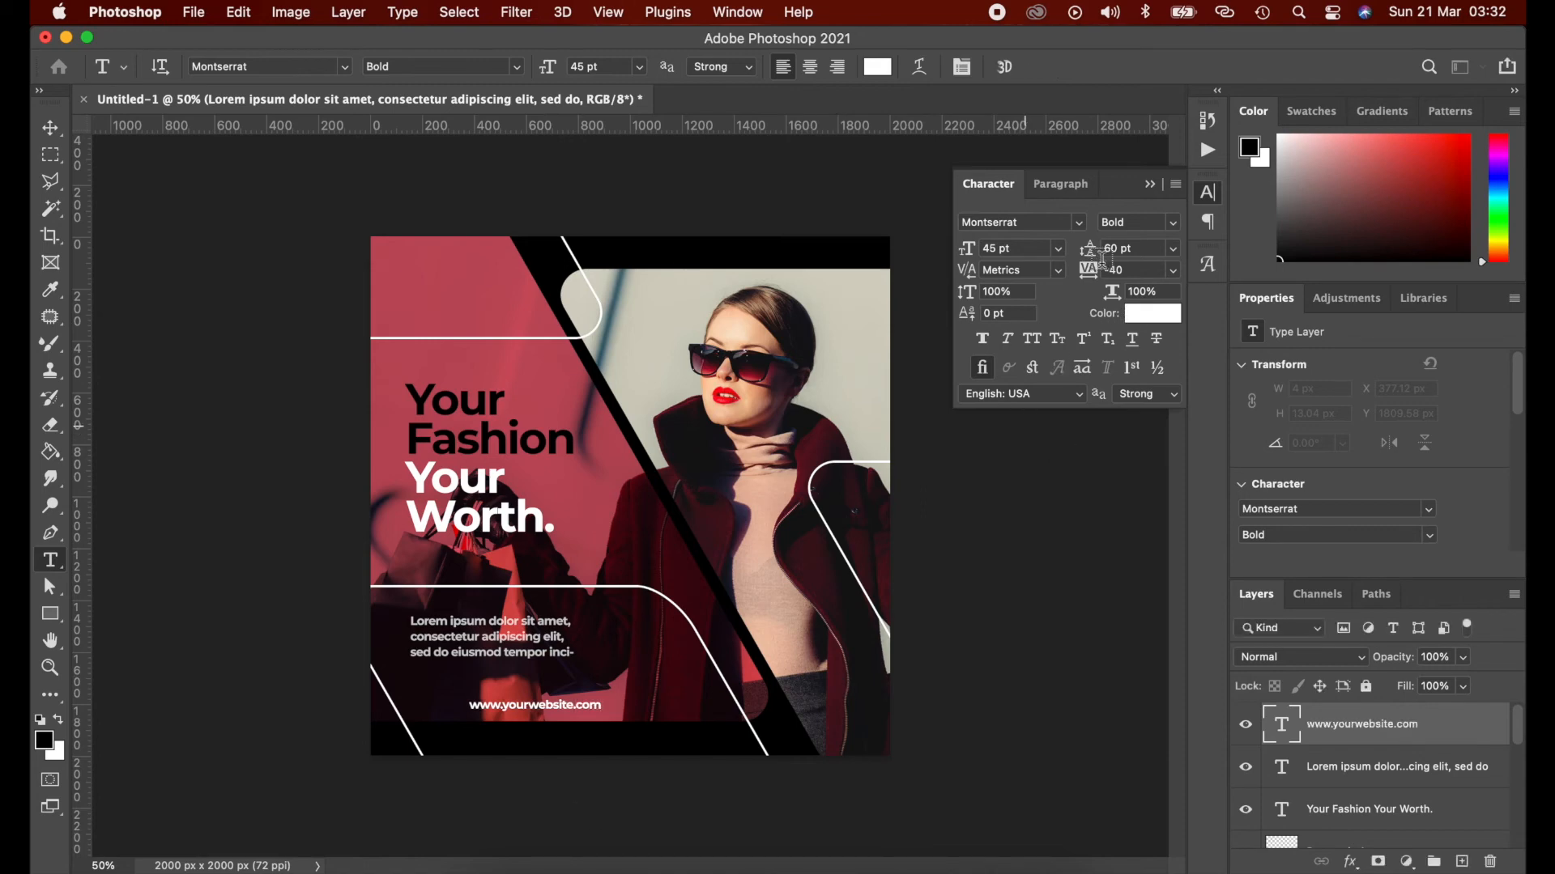
- Set the website line to 30 pt with tracking 100 and place it under the paragraph at about X 158, Y 1766 px
type("30")
key("Return")
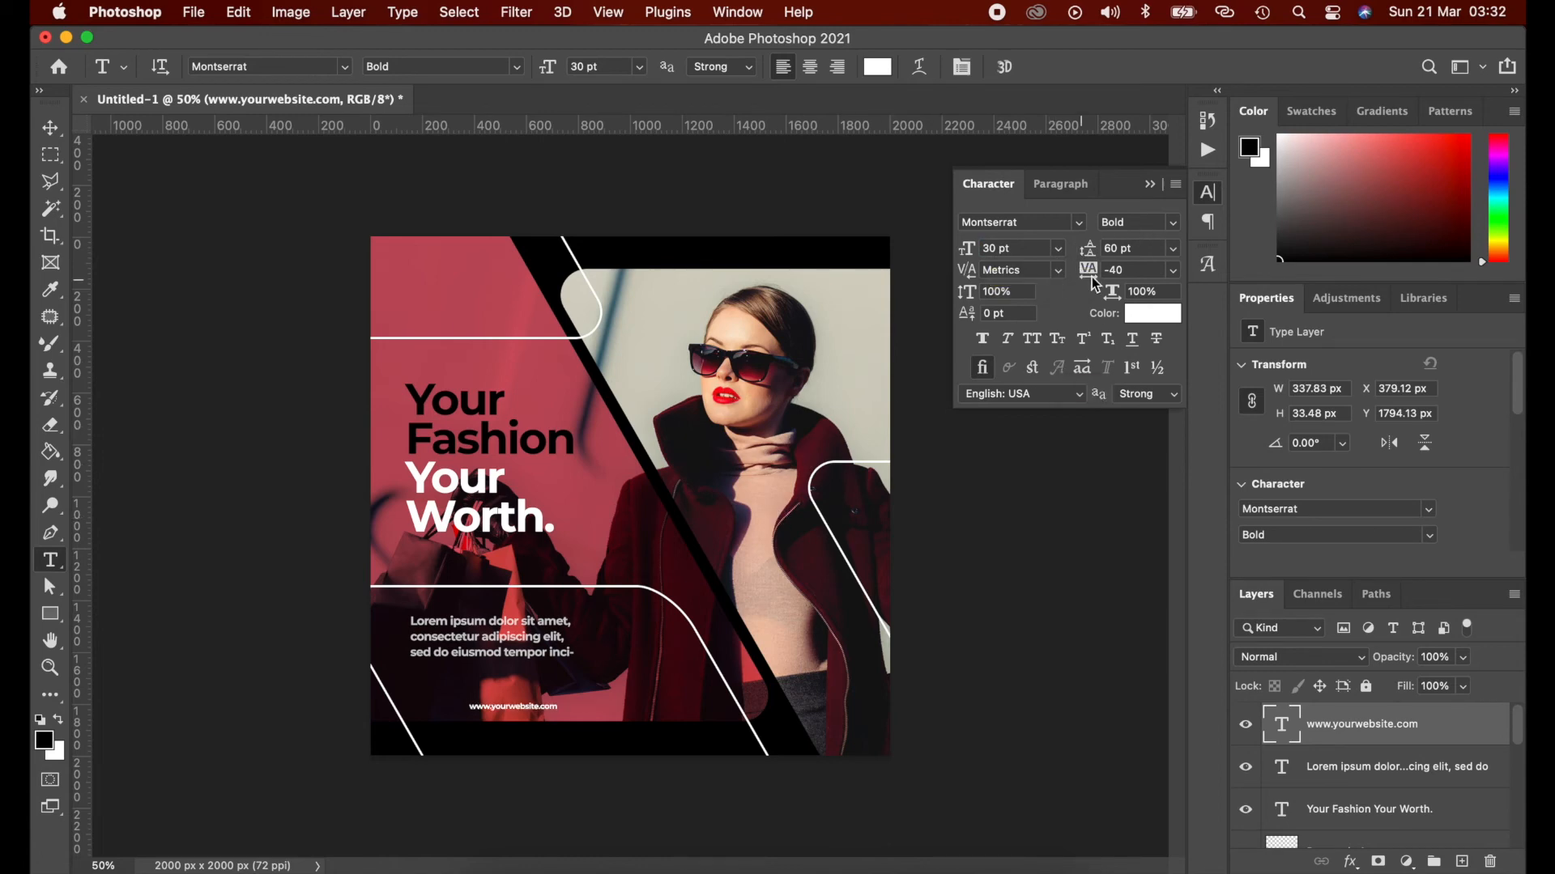
left_click(1132, 271)
type("100")
key("Return")
key("v")
left_click_drag(541, 714, 485, 709)
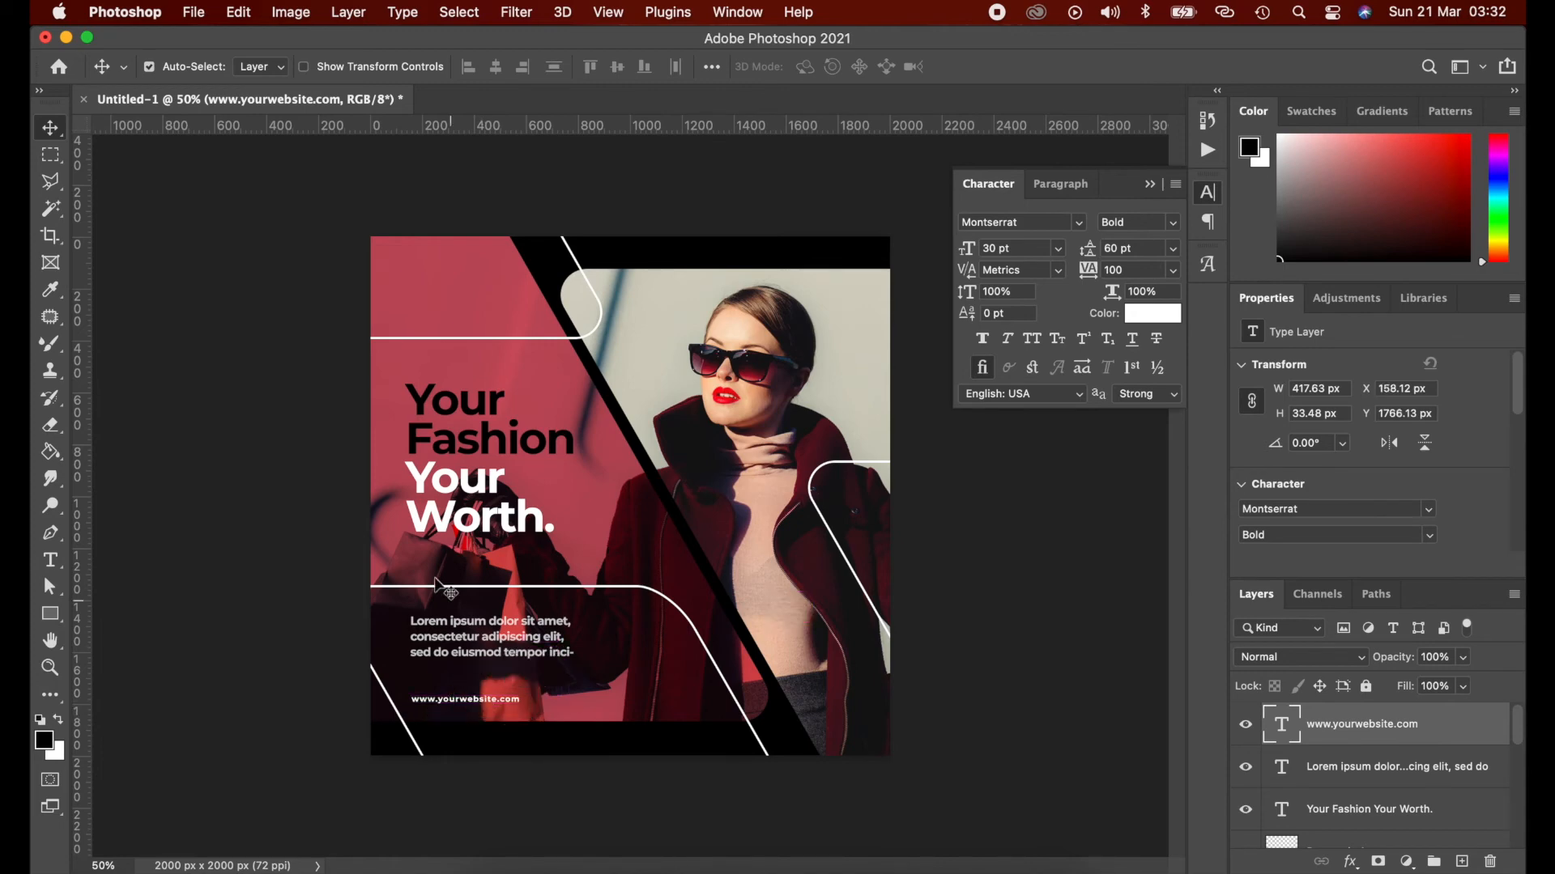
- Add a vertical guide at the headline's left edge and shift the paragraph left to it, at about X 124 px
left_click_drag(79, 544, 402, 491)
left_click(467, 640)
left_click_drag(467, 640, 460, 641)
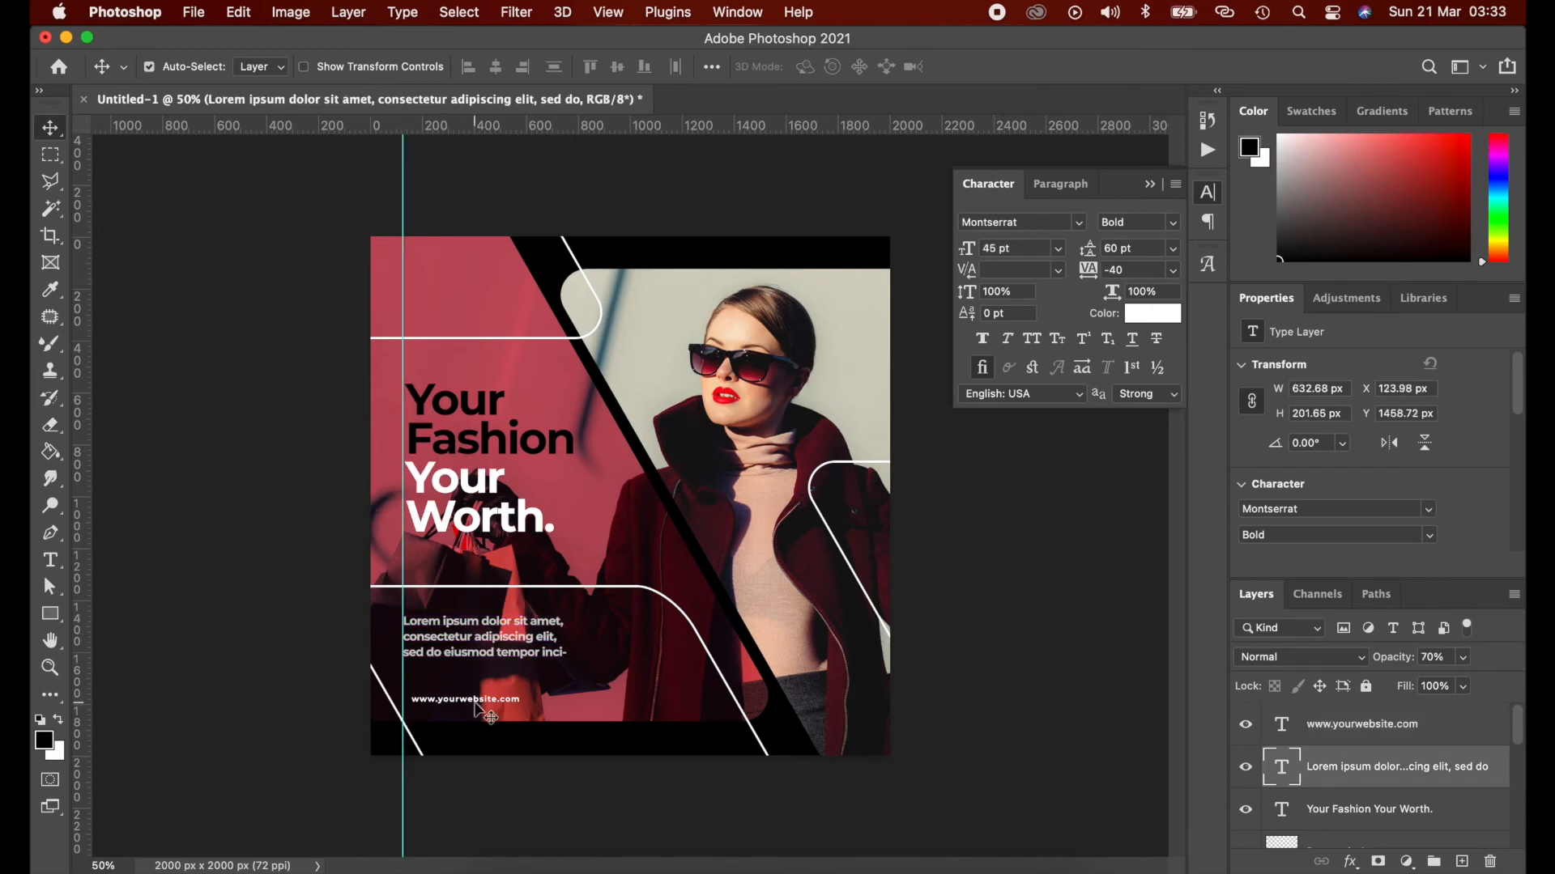
- Nudge the website line left to the guide at about X 130 px and remove the guide
left_click(479, 704)
left_click_drag(479, 710, 478, 710)
key("Left")
key("Left")
key("Left")
key("Left")
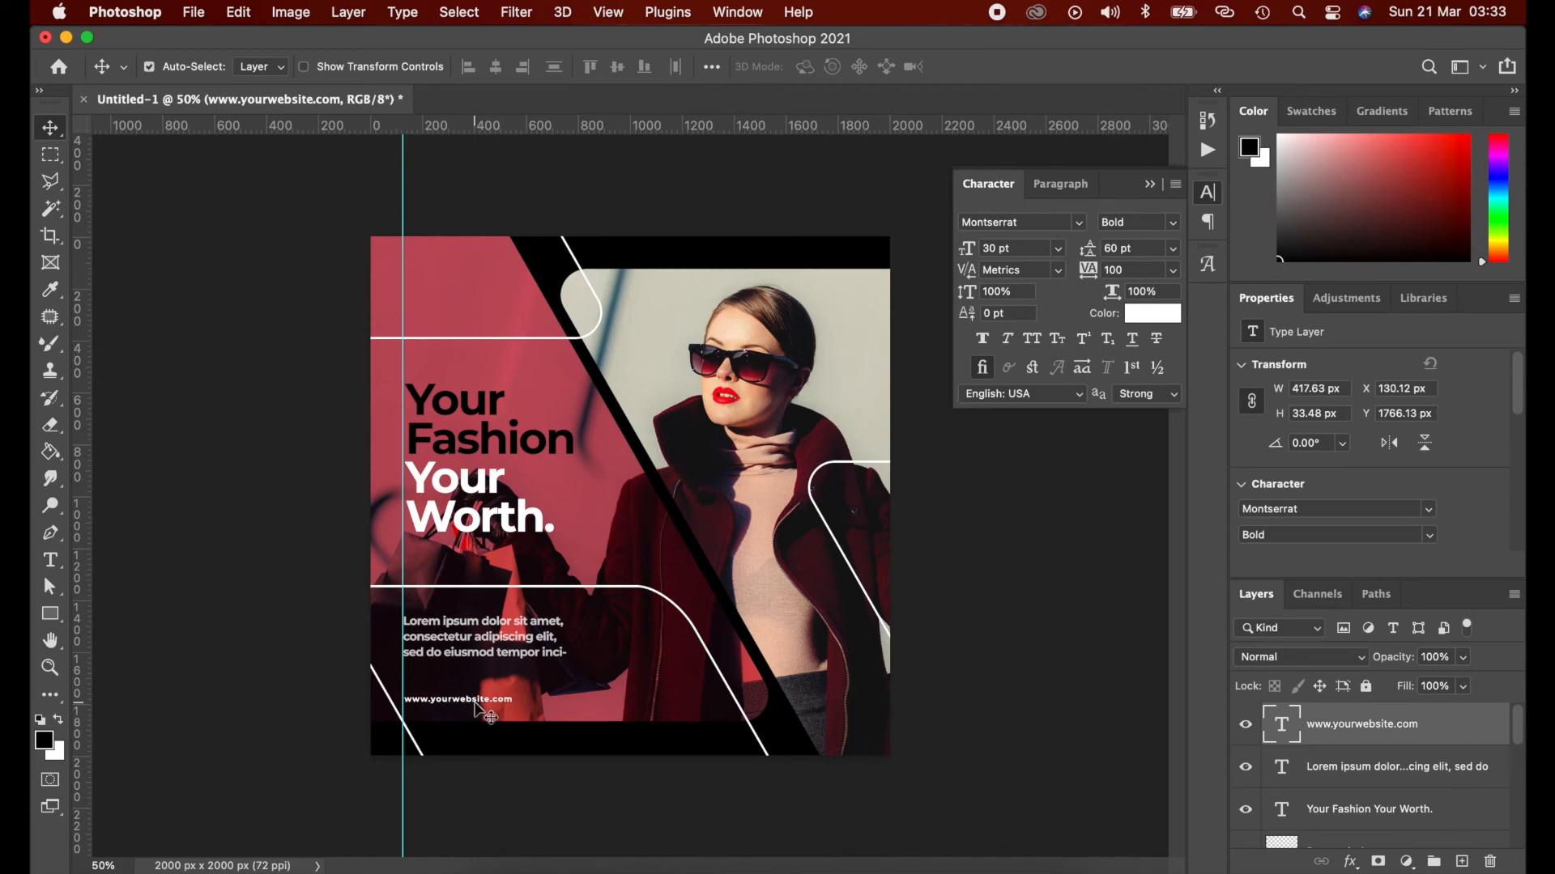
left_click_drag(403, 515, 44, 575)
left_click(339, 458)
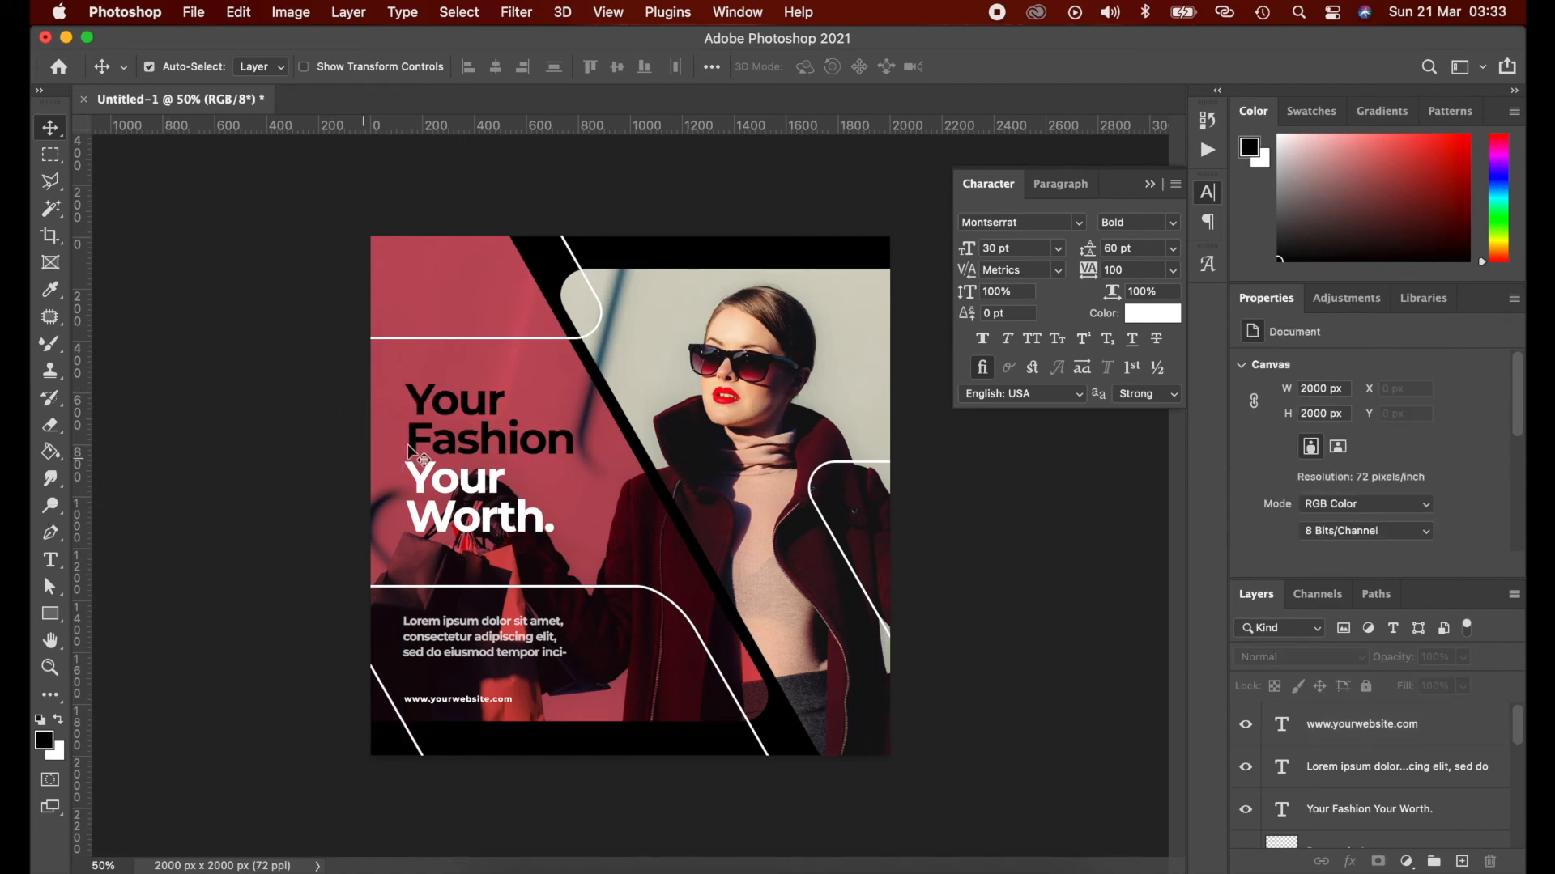
- Draw a vertical bar of about 32 × 92 px above the headline and position it at about X 136, Y 151 px
left_click(51, 620)
left_click_drag(390, 272, 398, 298)
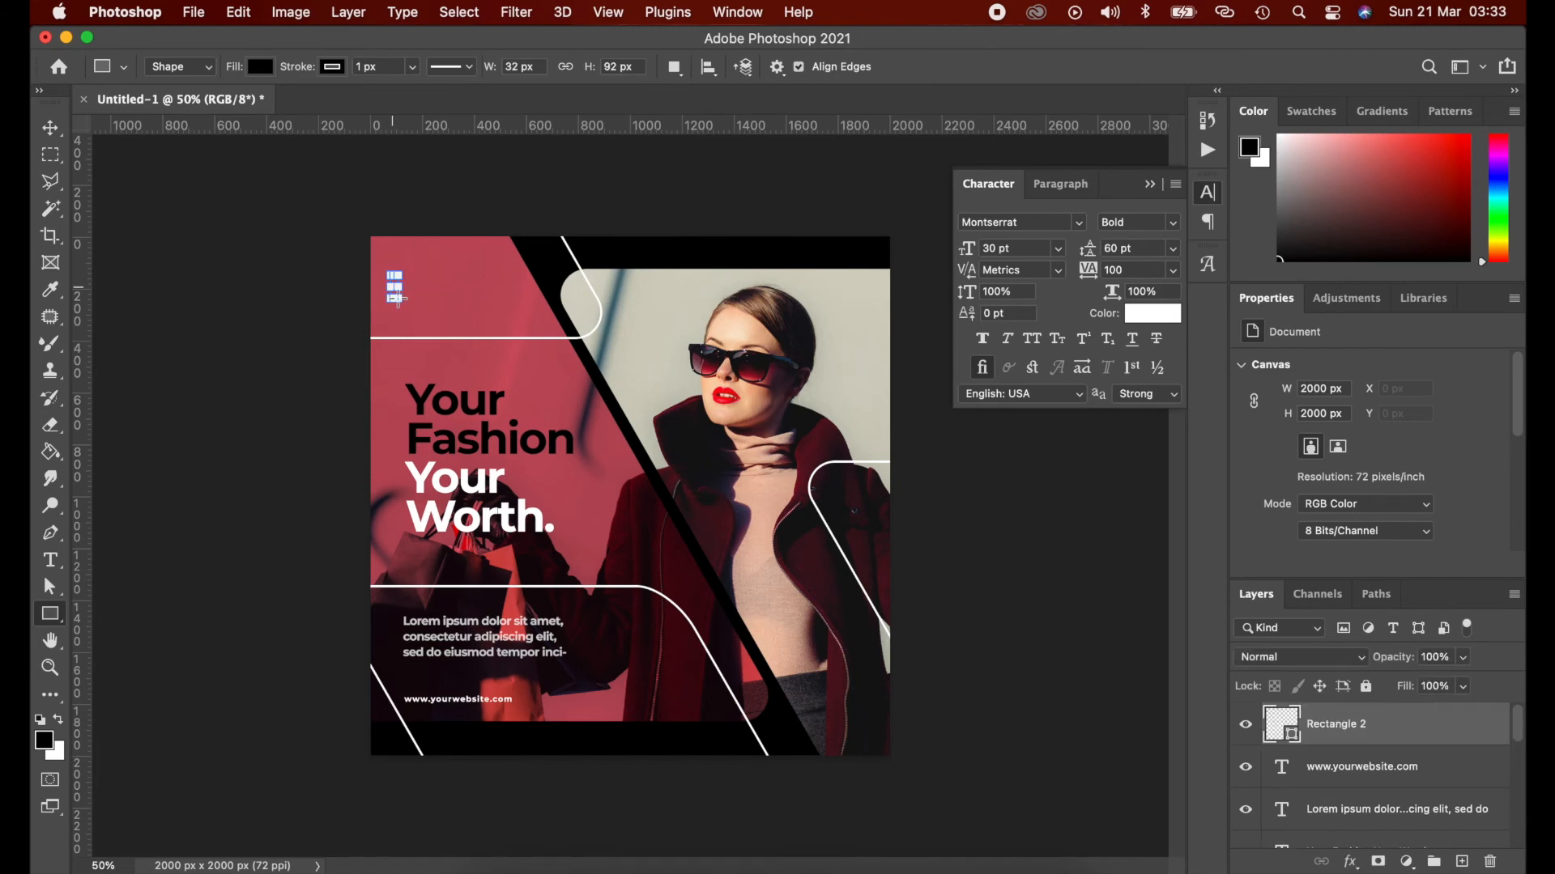
key("v")
left_click(400, 286)
left_click_drag(396, 289, 412, 289)
- Draw a circle about 94 px in diameter directly beside the vertical bar to form a logo mark
left_click(54, 617)
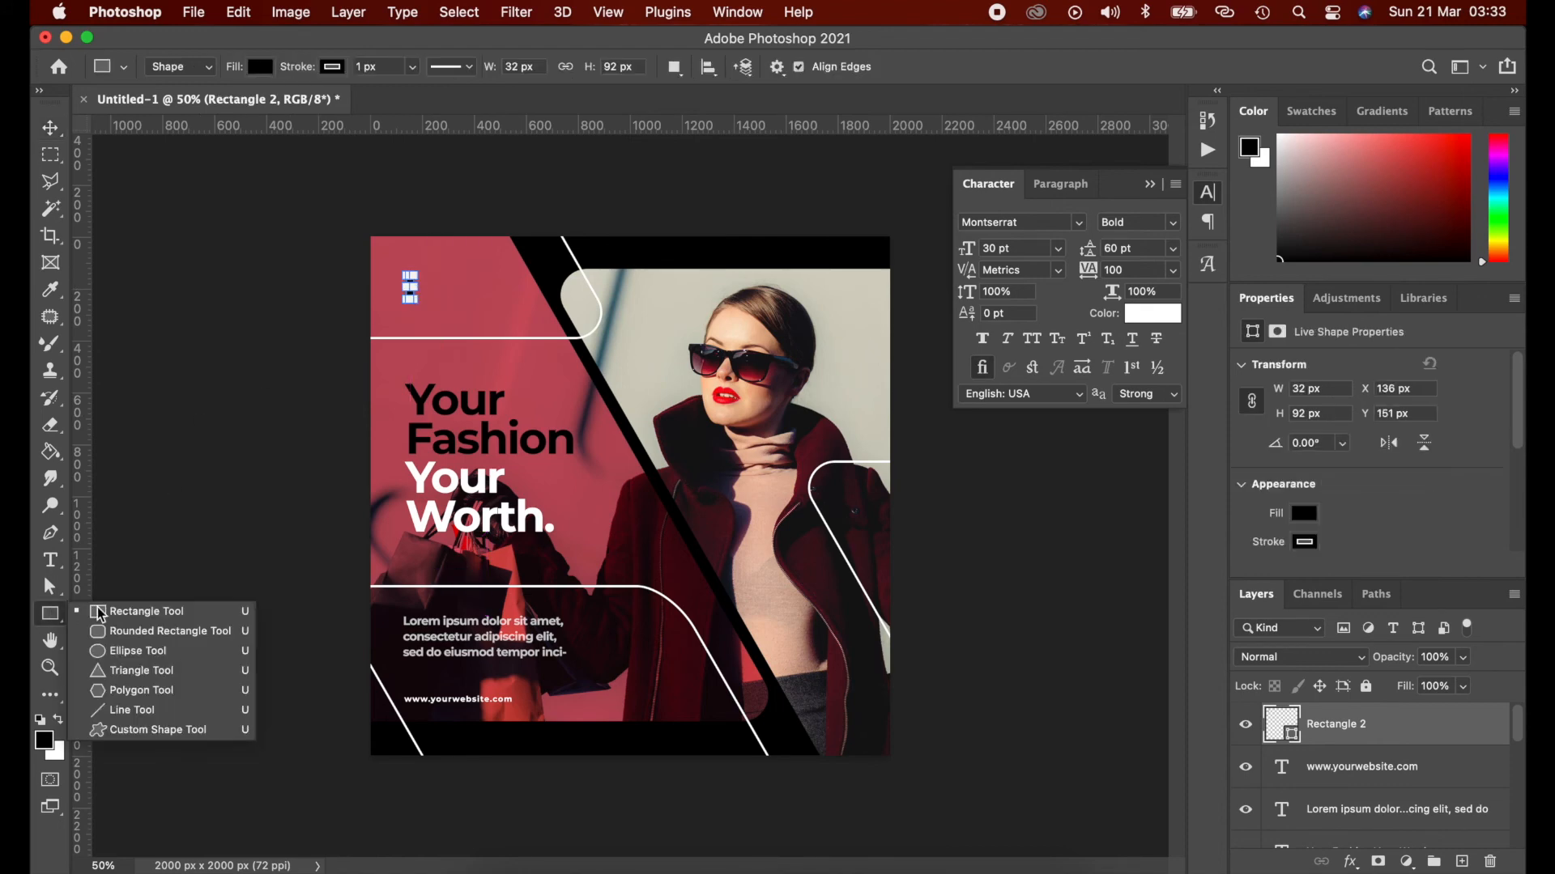
left_click(119, 651)
left_click_drag(444, 305, 442, 292)
key("super+z")
key("Return")
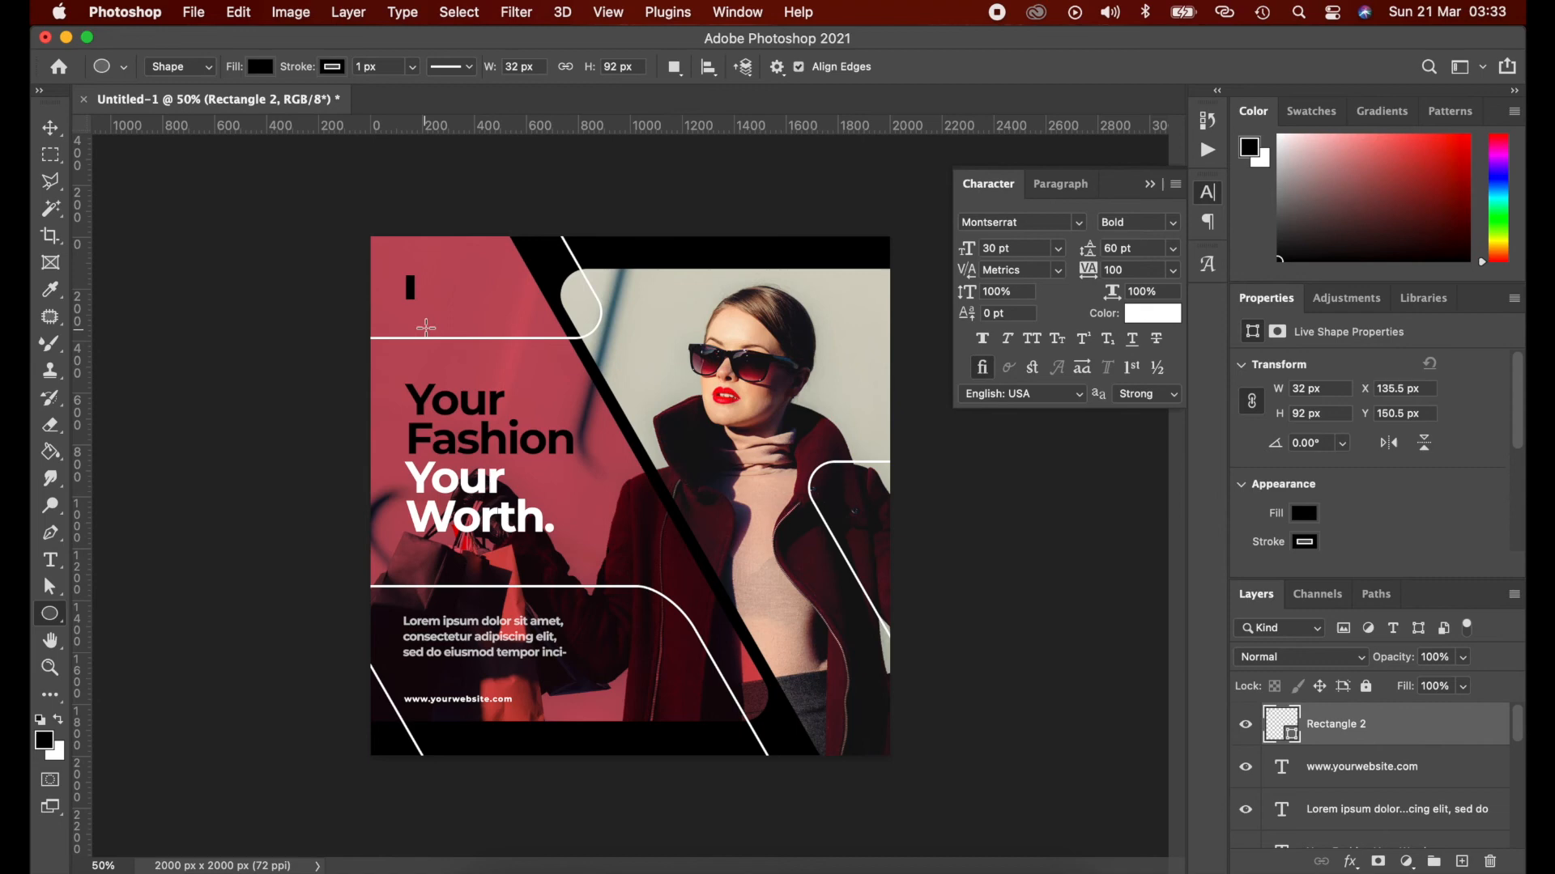
mouse_move(444, 287)
left_mouse_down()
mouse_move(470, 319)
mouse_move(439, 287)
left_mouse_up()
key("v")
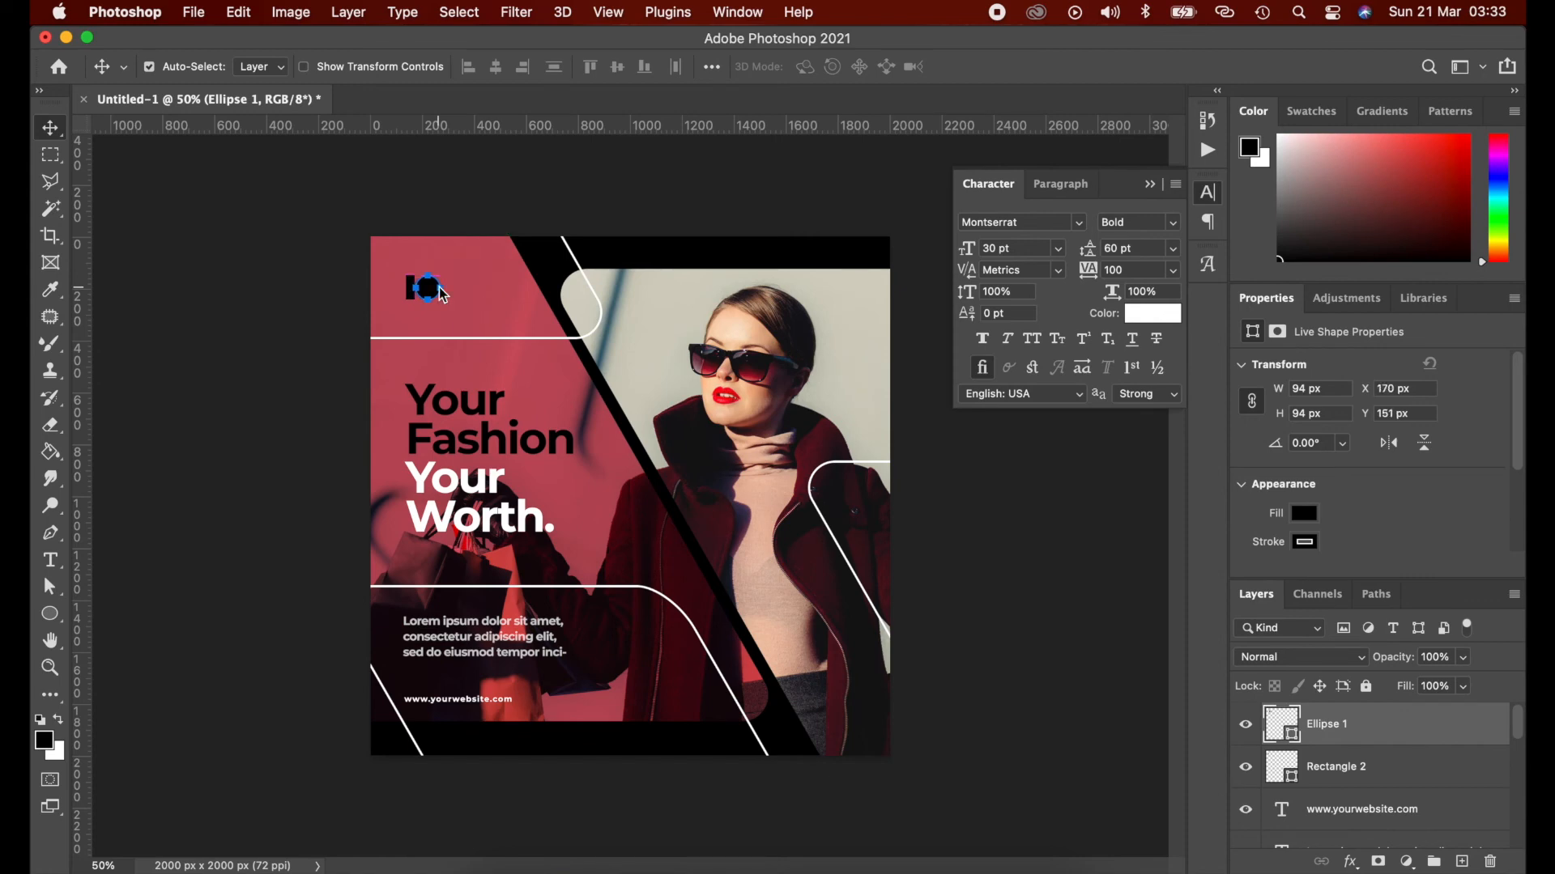
- Fill the logo mark's bar and circle with white and remove their strokes
left_click(421, 314)
left_click(409, 289)
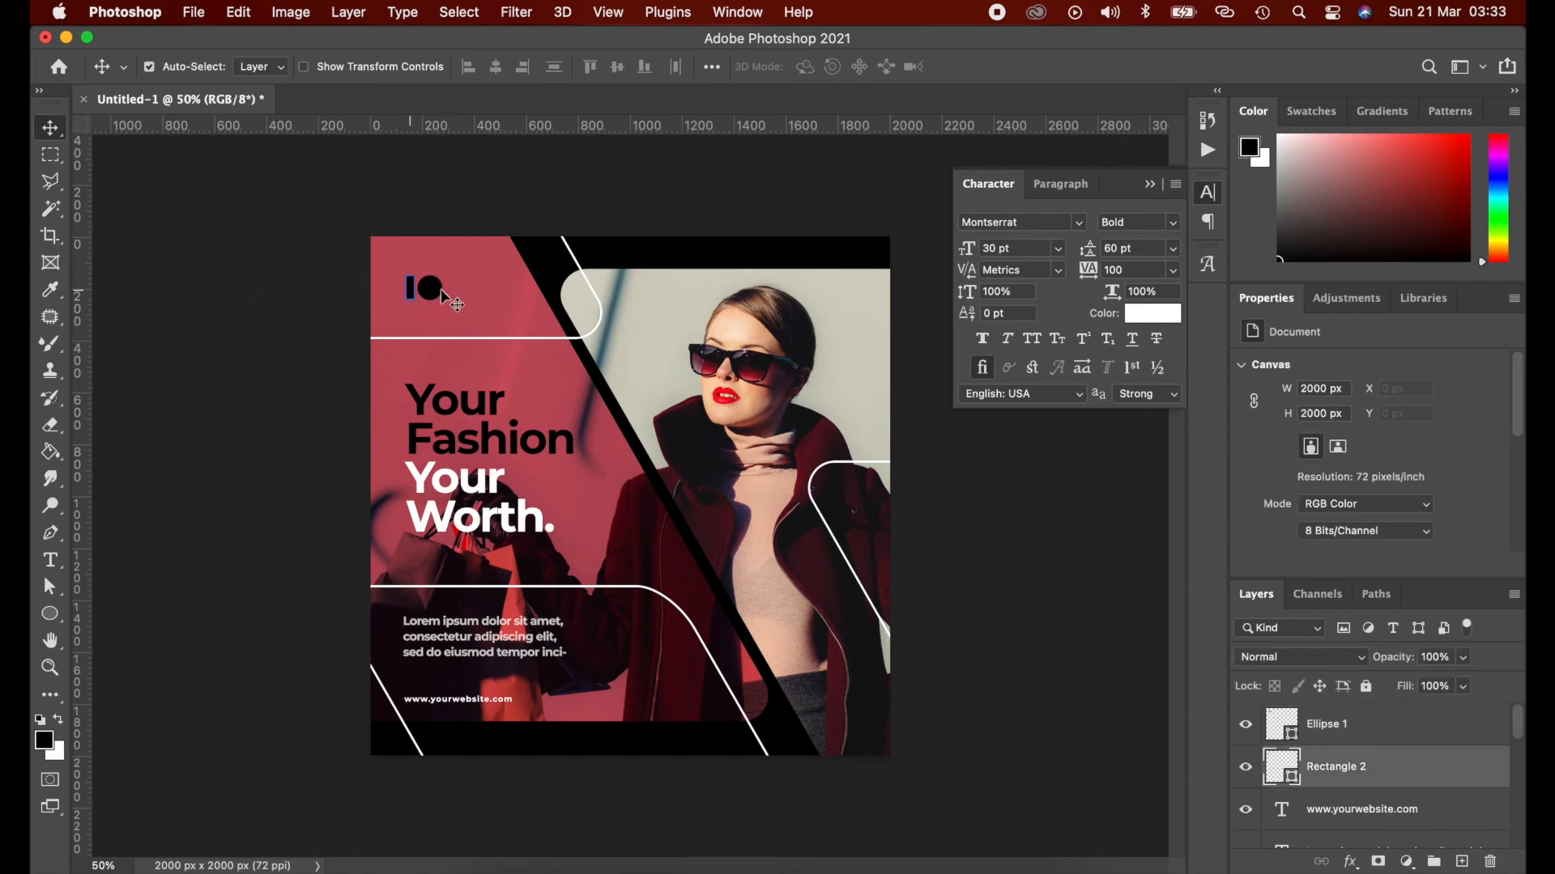
left_click(437, 292, "shift")
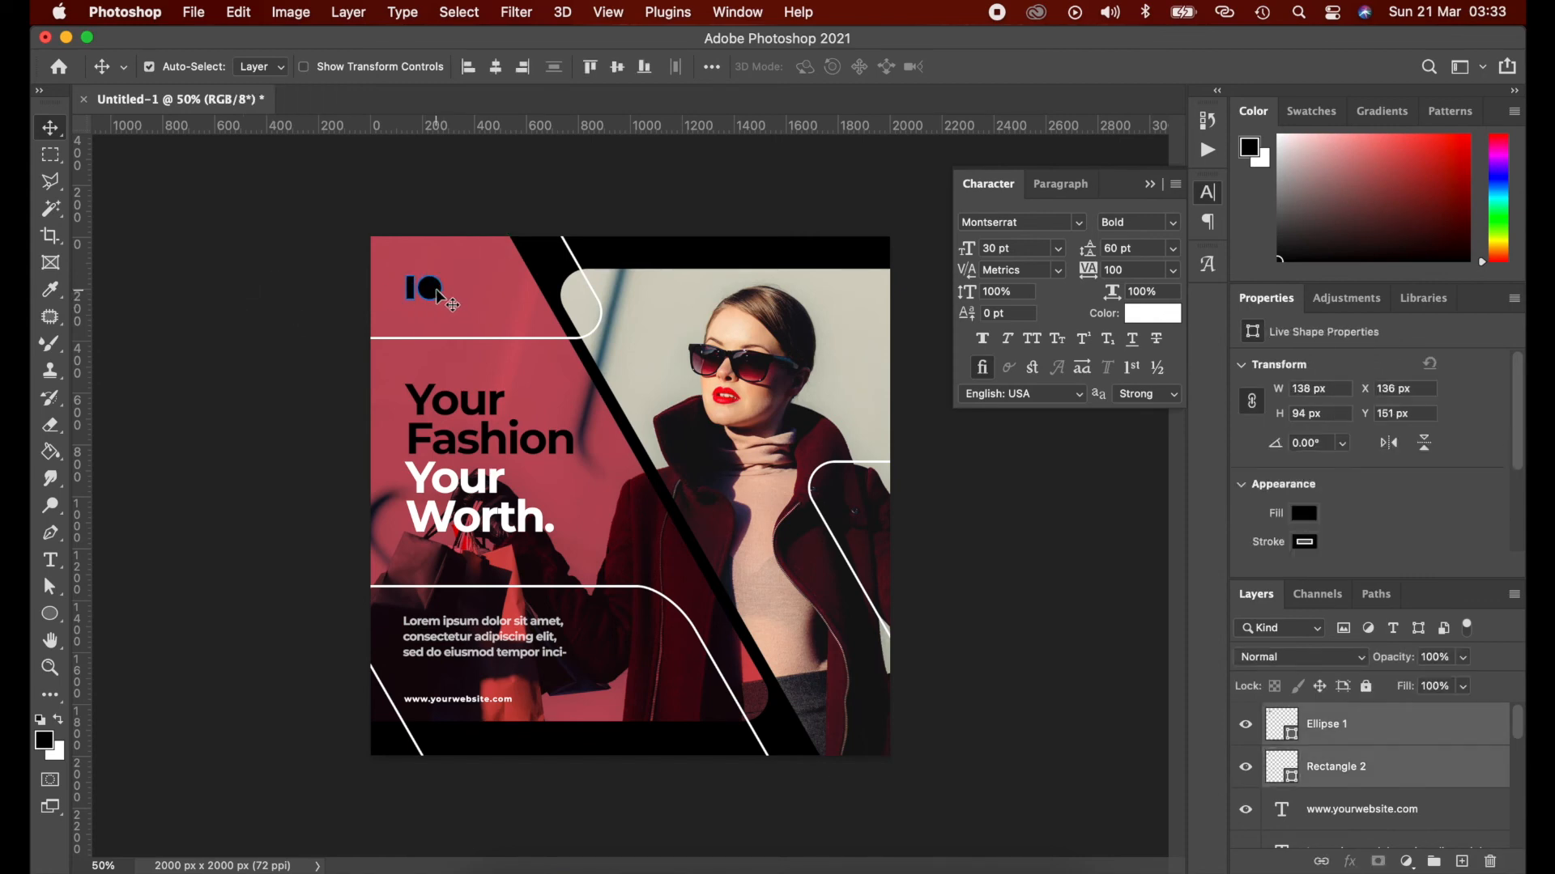
left_click(1305, 542)
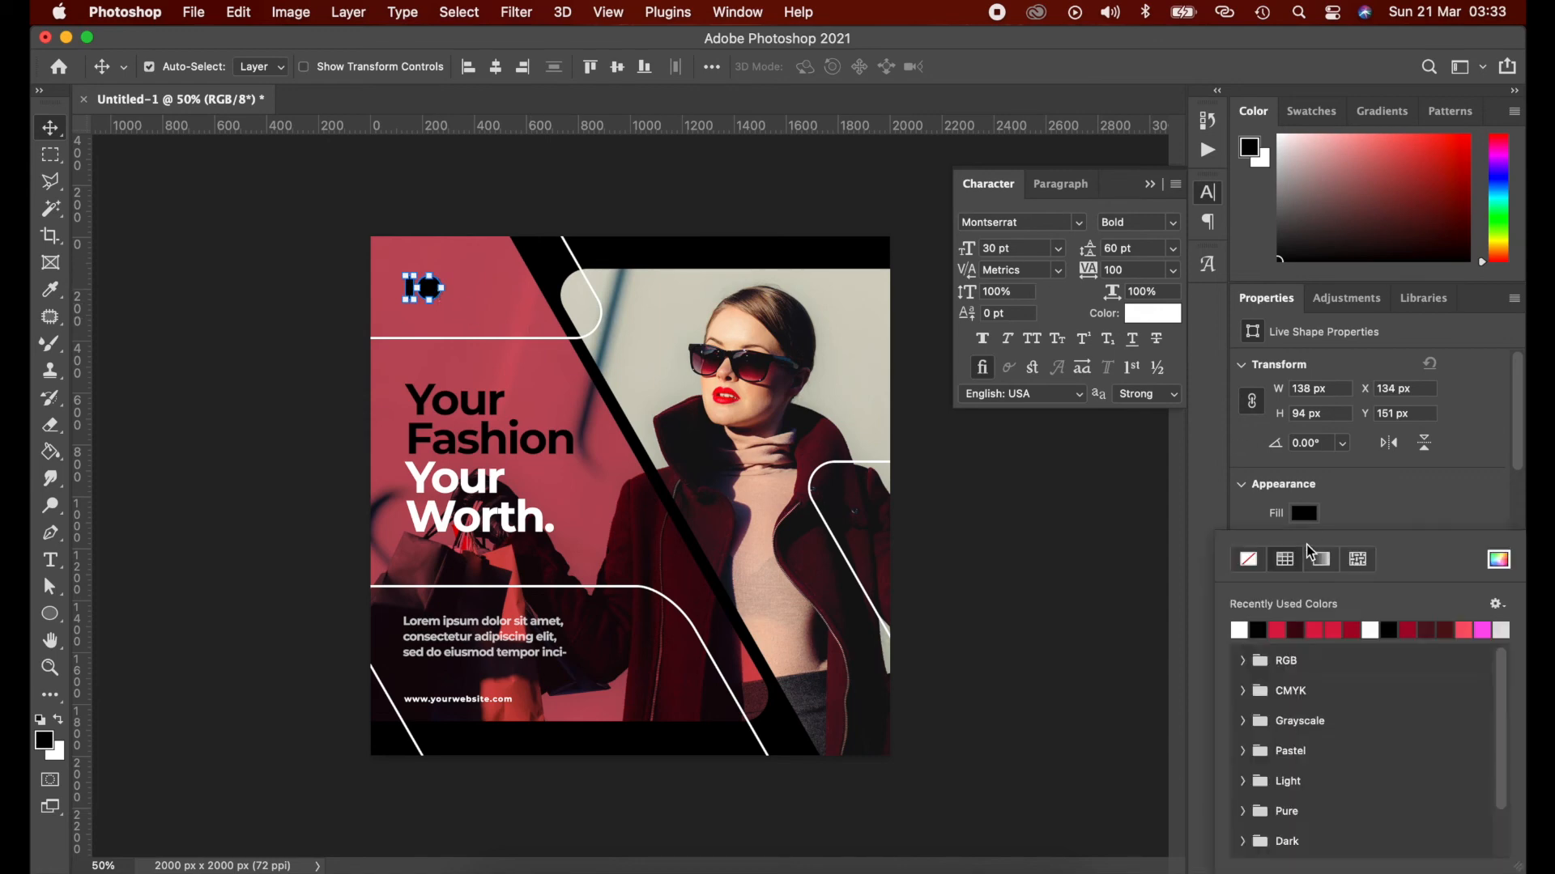
left_click(1313, 513)
left_click(1313, 515)
left_click(1311, 516)
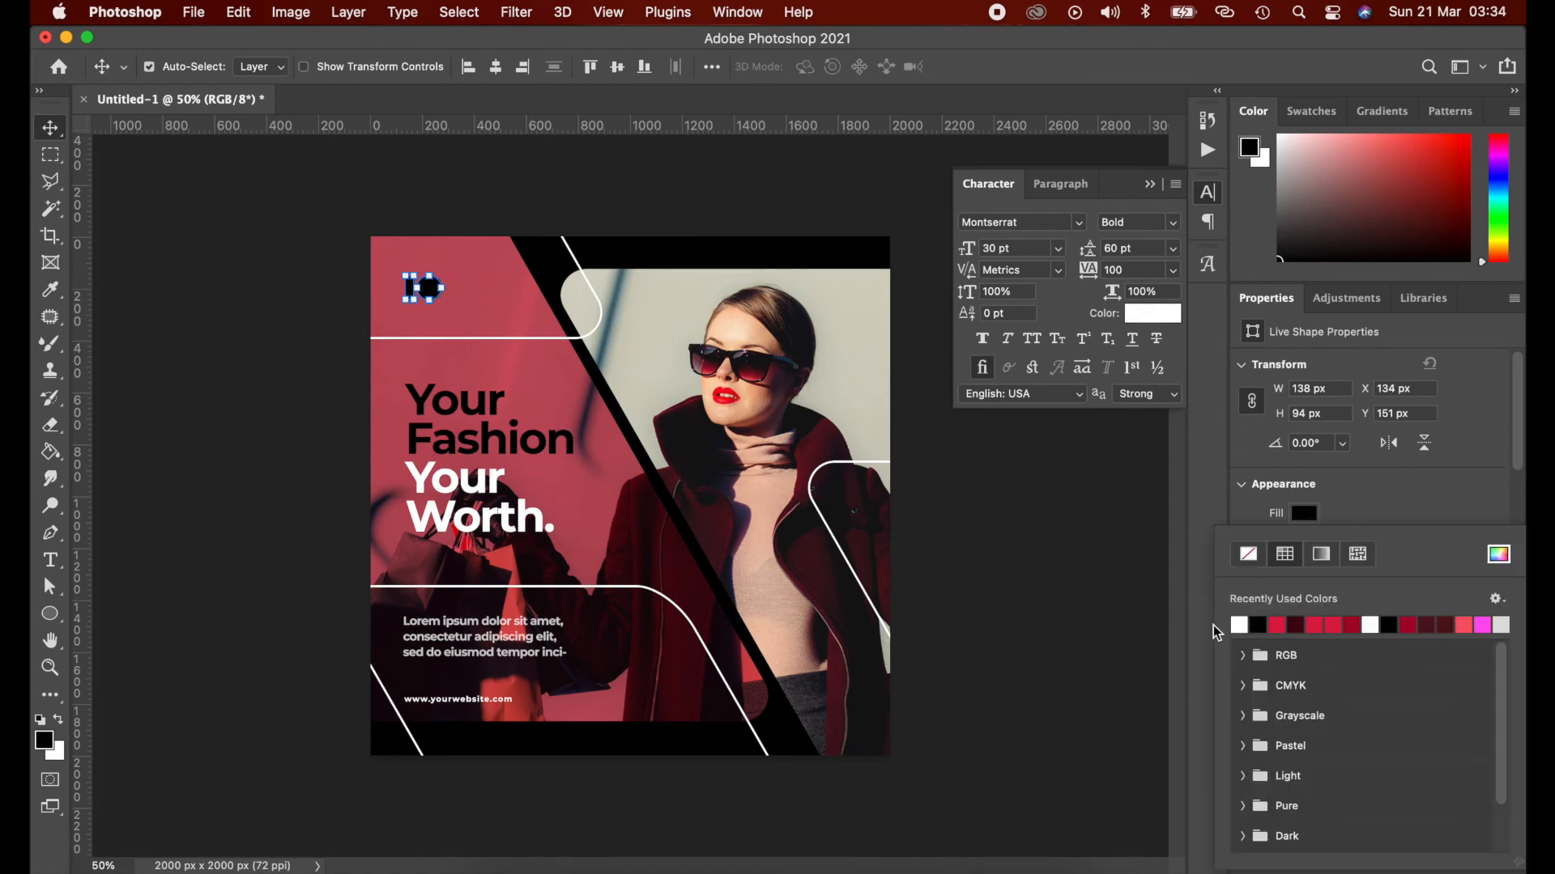
left_click(1239, 624)
left_click(1077, 635)
left_click(456, 300)
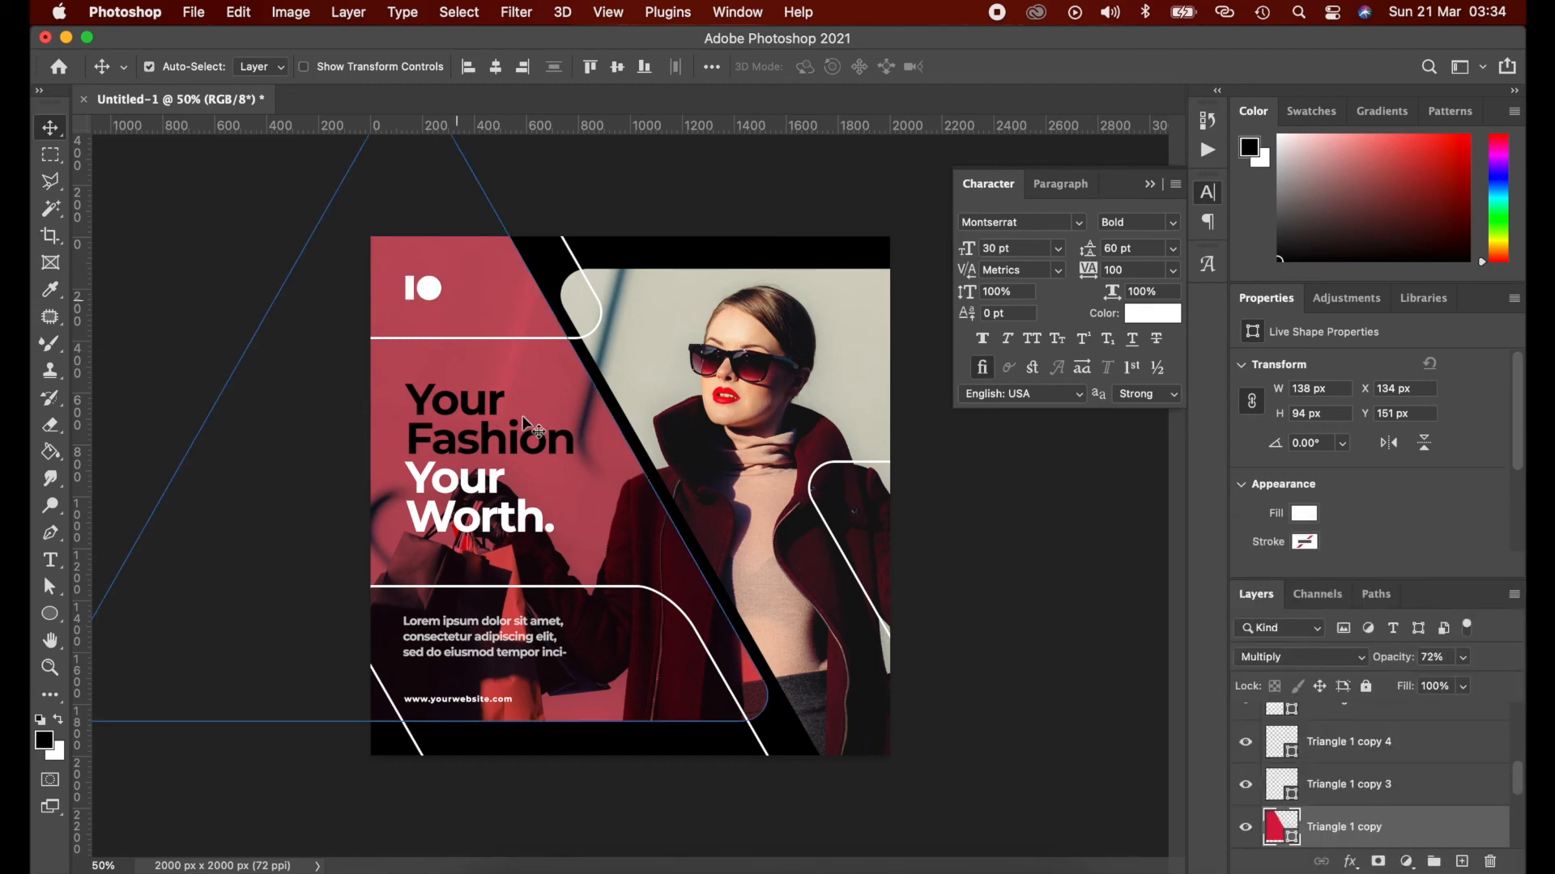
- Add the two-line text "YOUR LOGO" on the black band above the woman's photo
key("t")
left_click(468, 349)
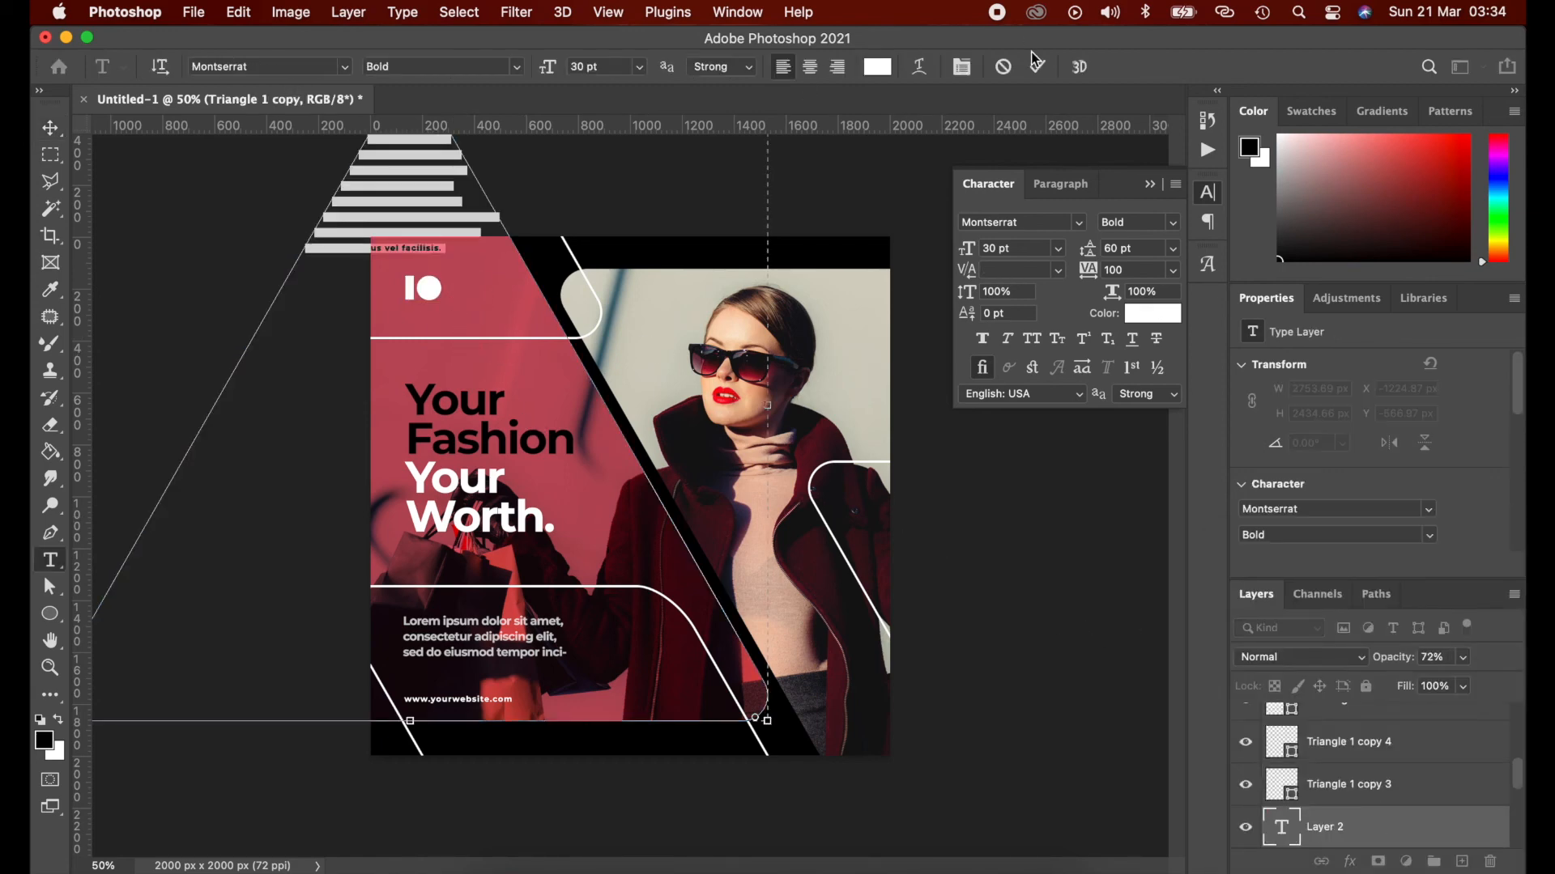
key("Escape")
left_click(764, 253)
type("yourLOGO")
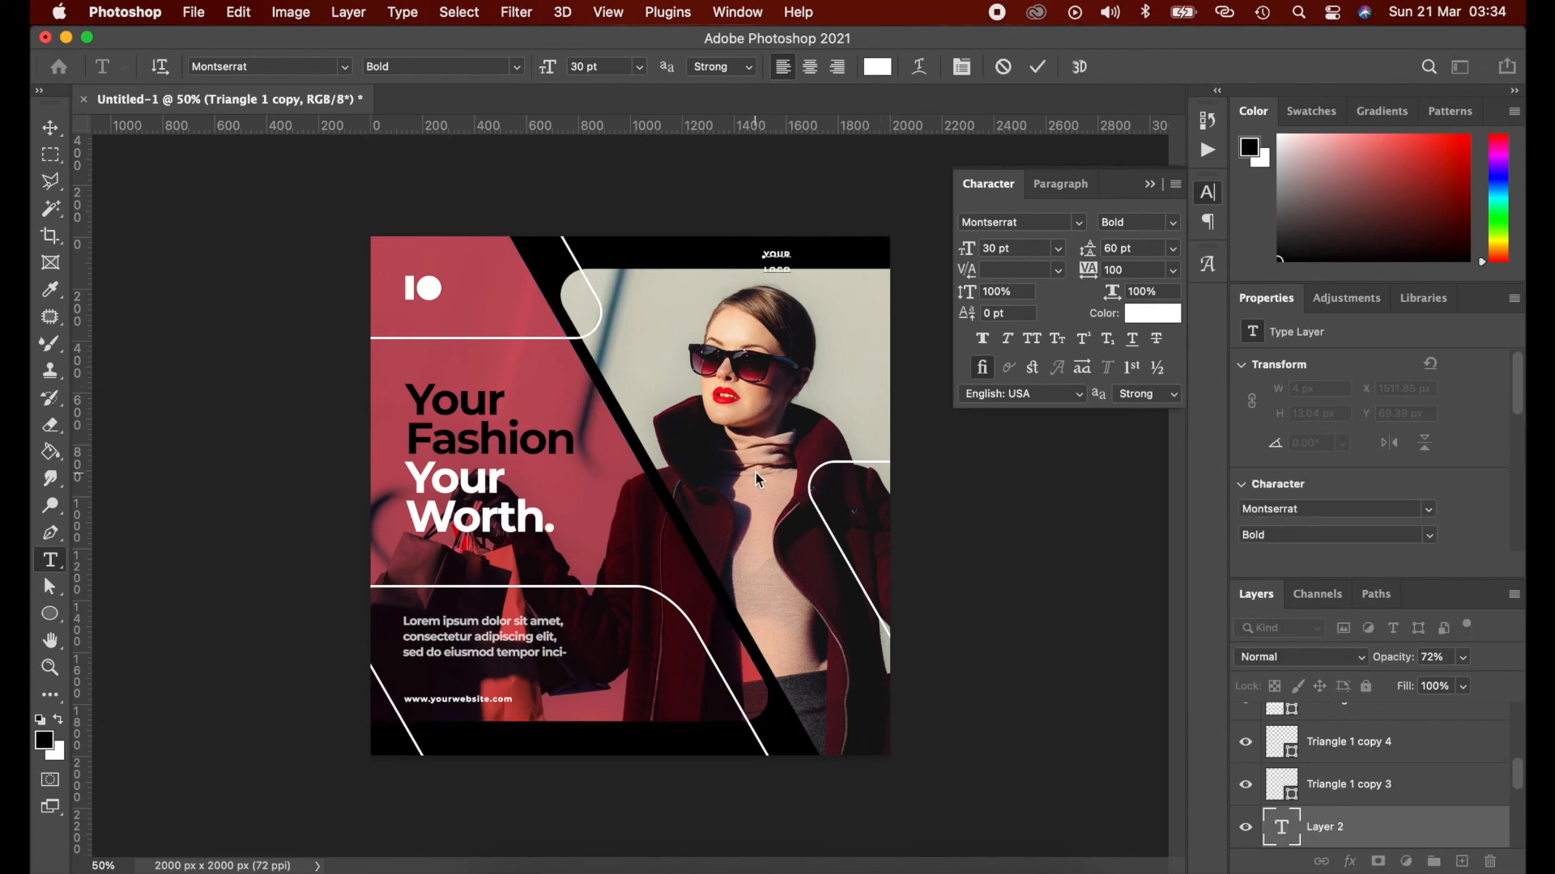
key("super+Return")
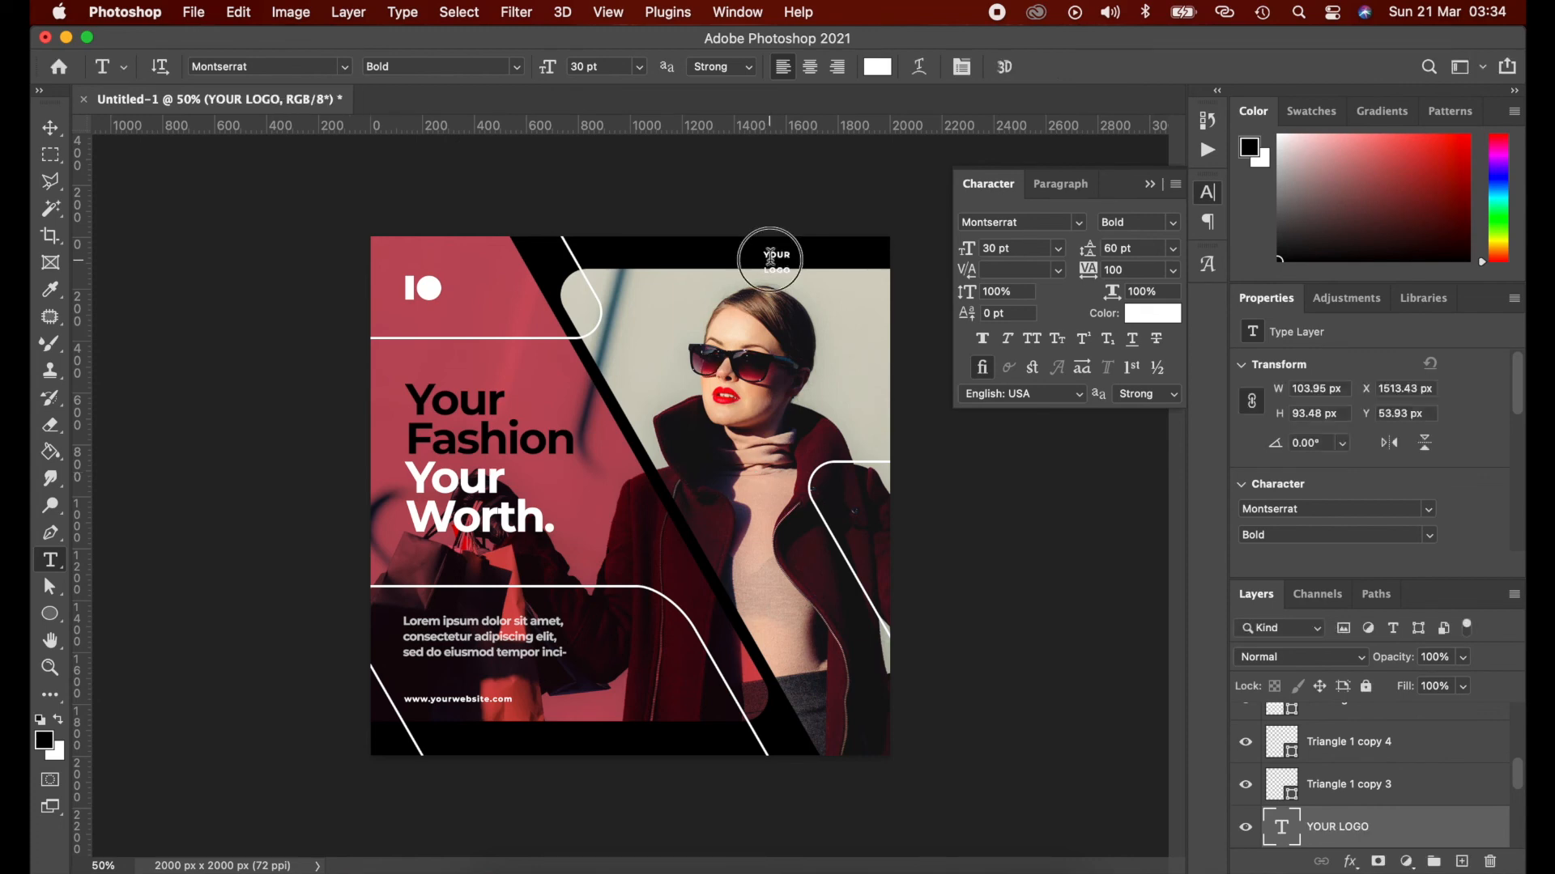
- Change the font style of the word "YOUR" in the logo text to Medium
double_click(781, 255)
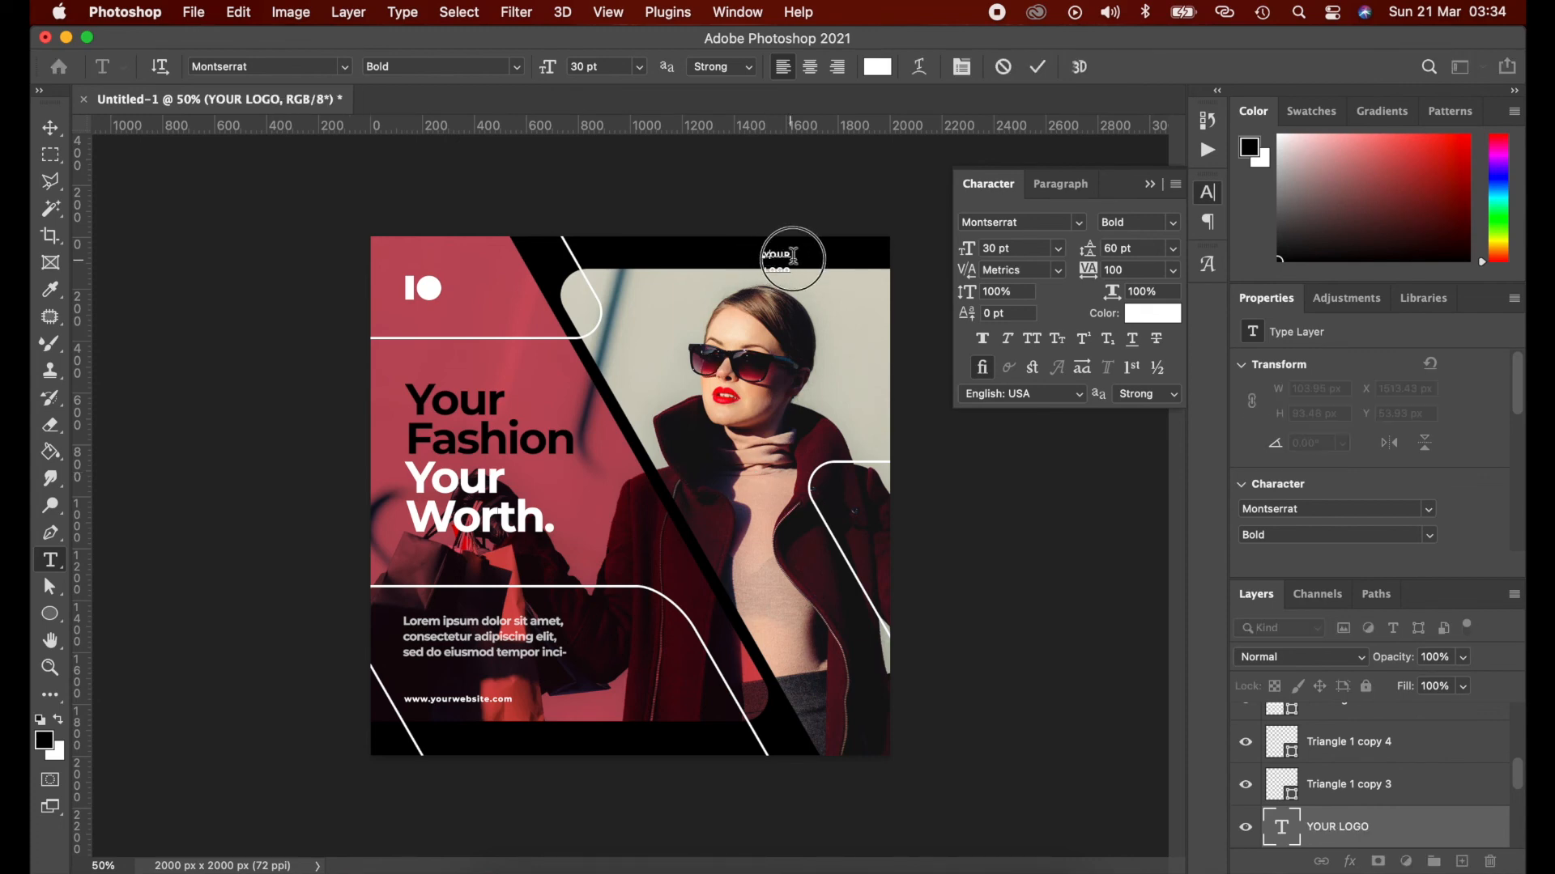
left_click(1173, 226)
left_click(1171, 343)
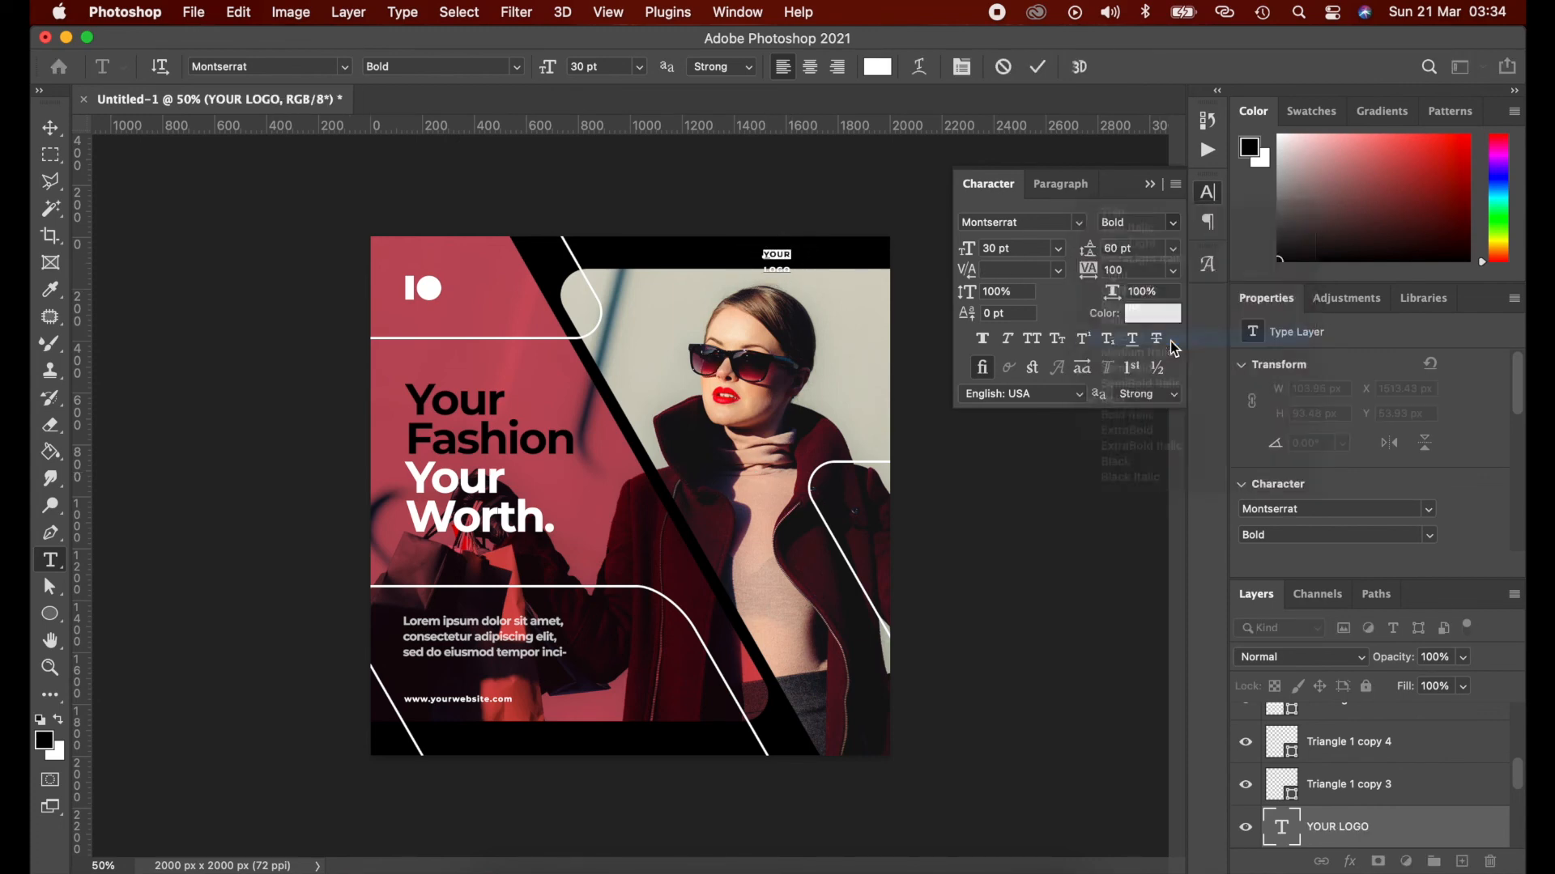
- Increase the font size of the word "LOGO" to 35 pt
left_click(765, 266)
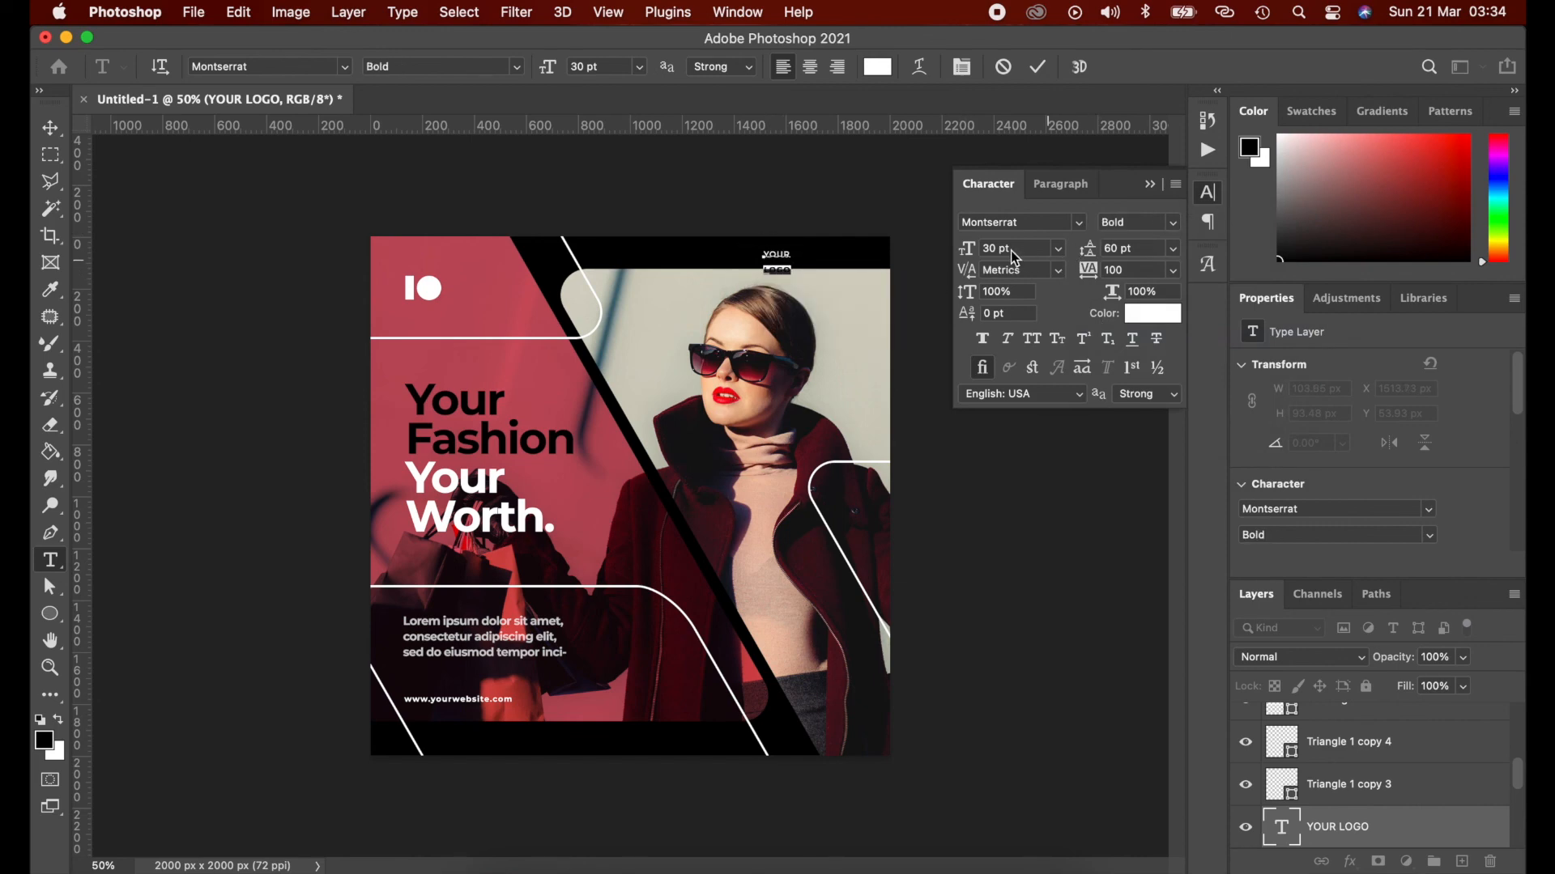
left_click(990, 250)
key("Up")
key("Up")
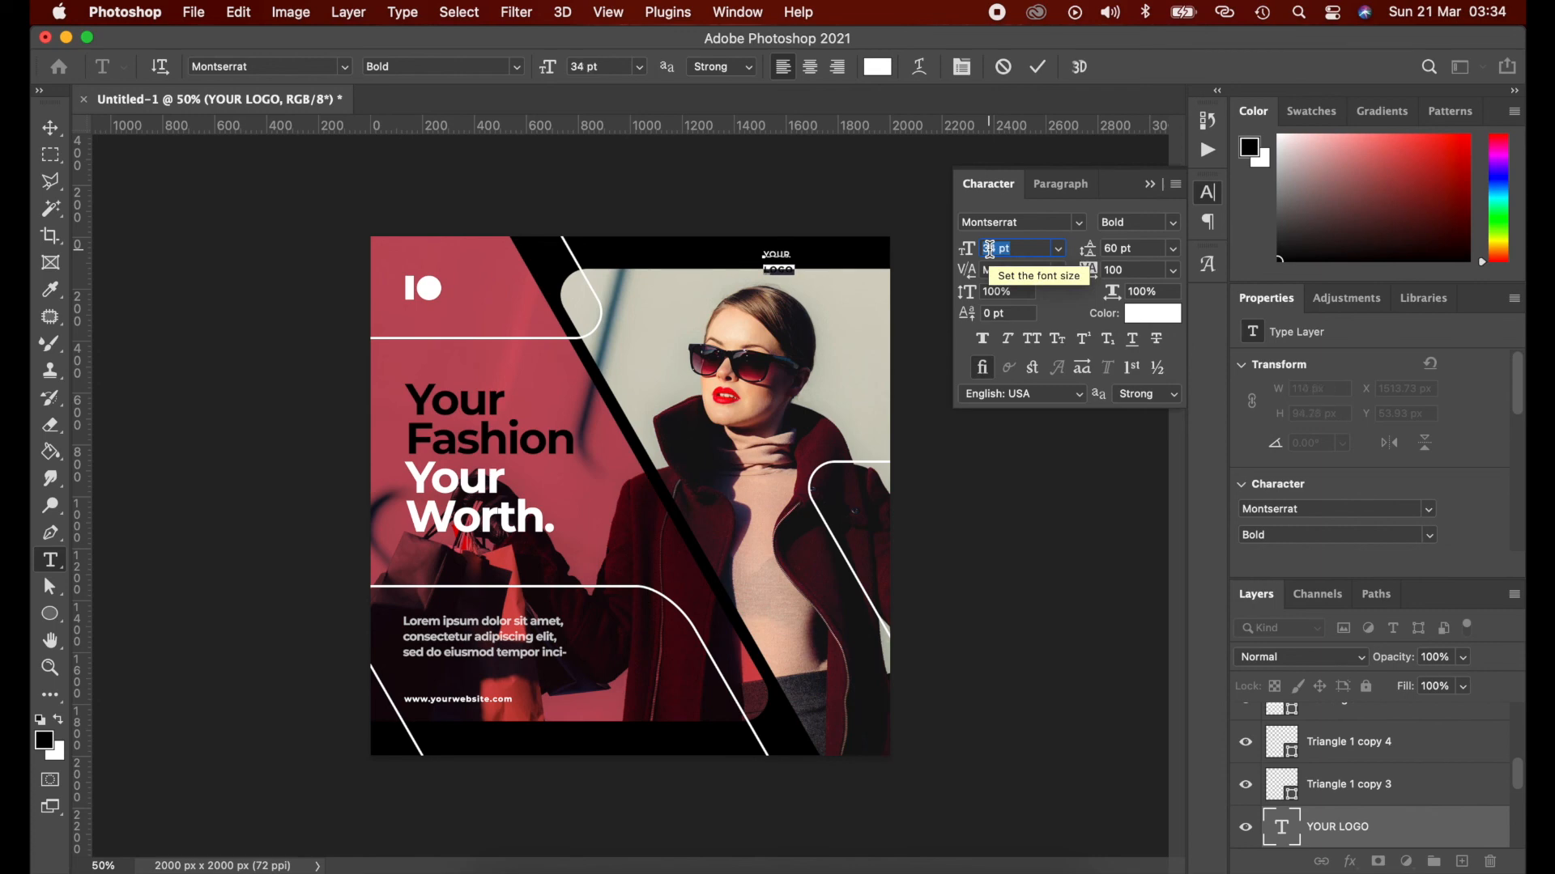
key("Down")
- Set the "LOGO" line's leading to 35 pt and move the logo text beside the mark, at about X 320, Y 165 px
left_click(1117, 249)
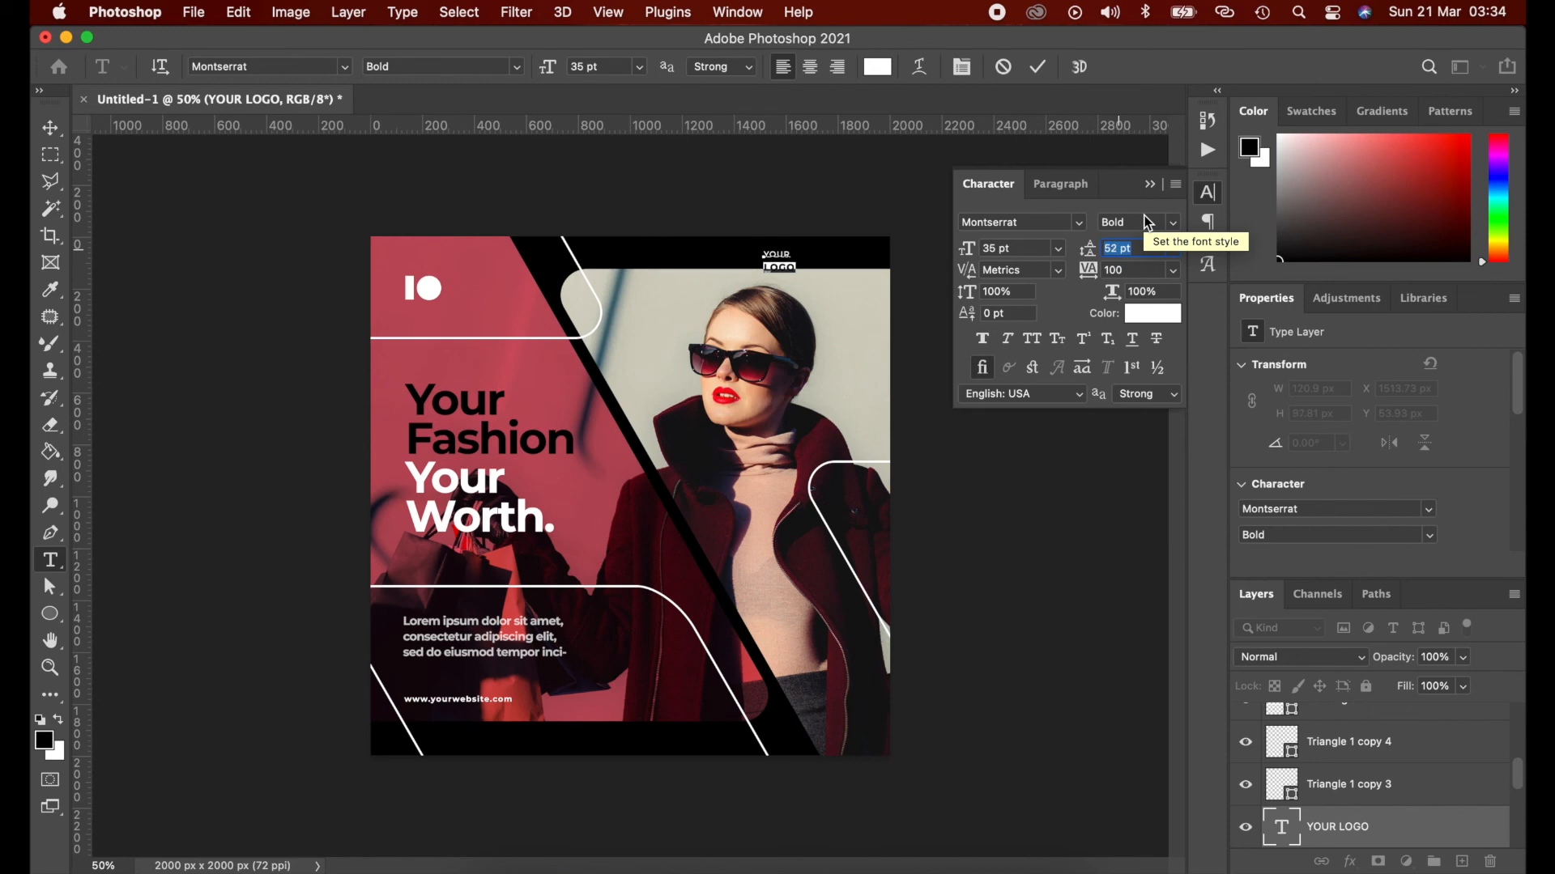
key("Down")
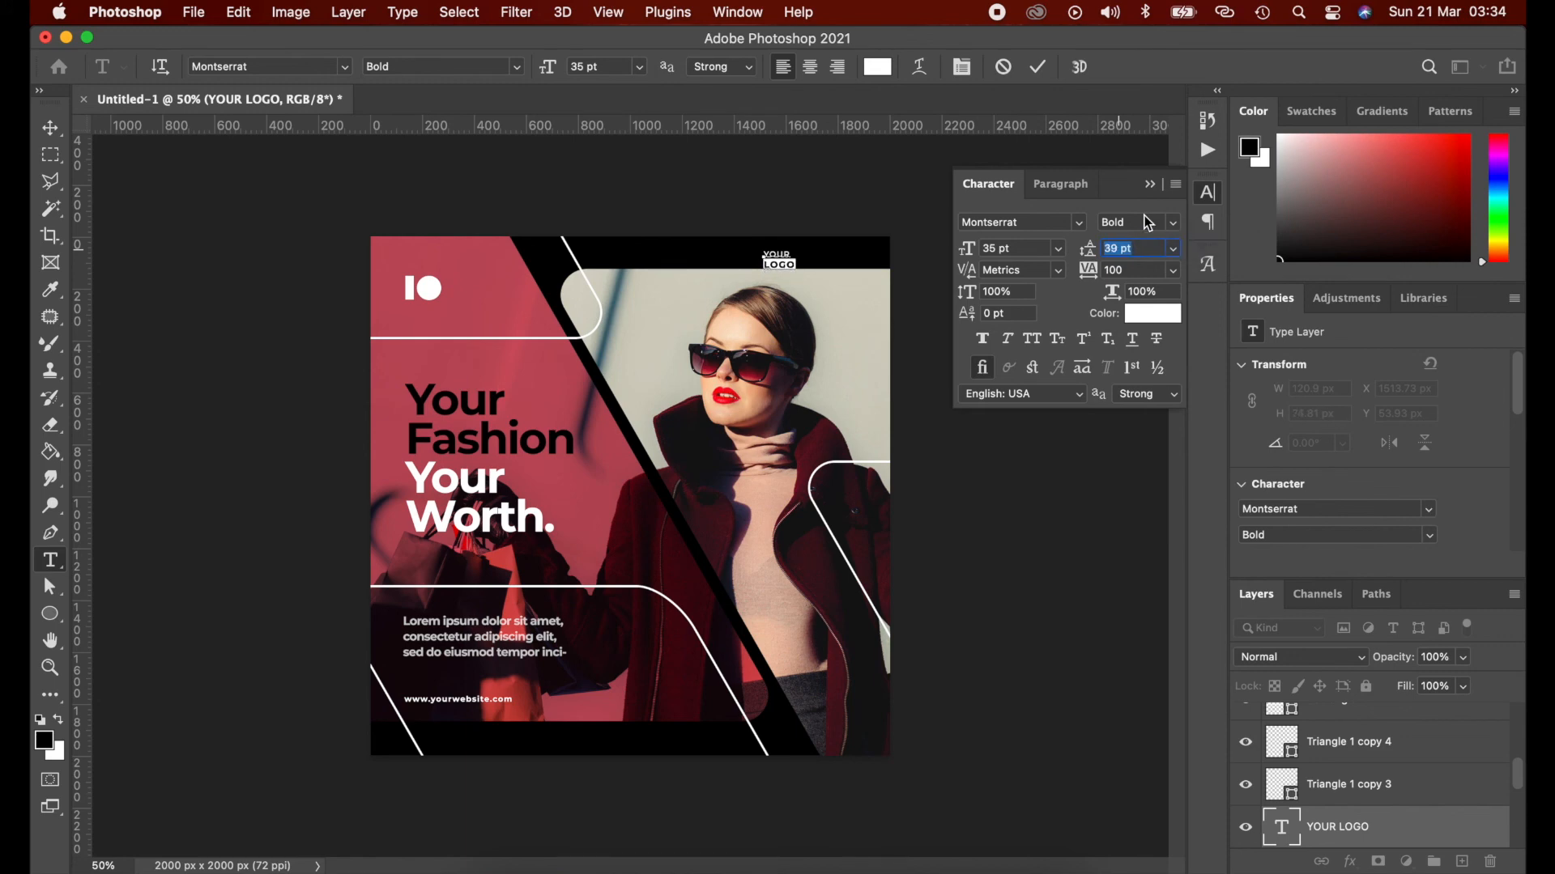
key("Down")
key("Down")
key("Down")
type("35")
key("Return")
left_click(1038, 66)
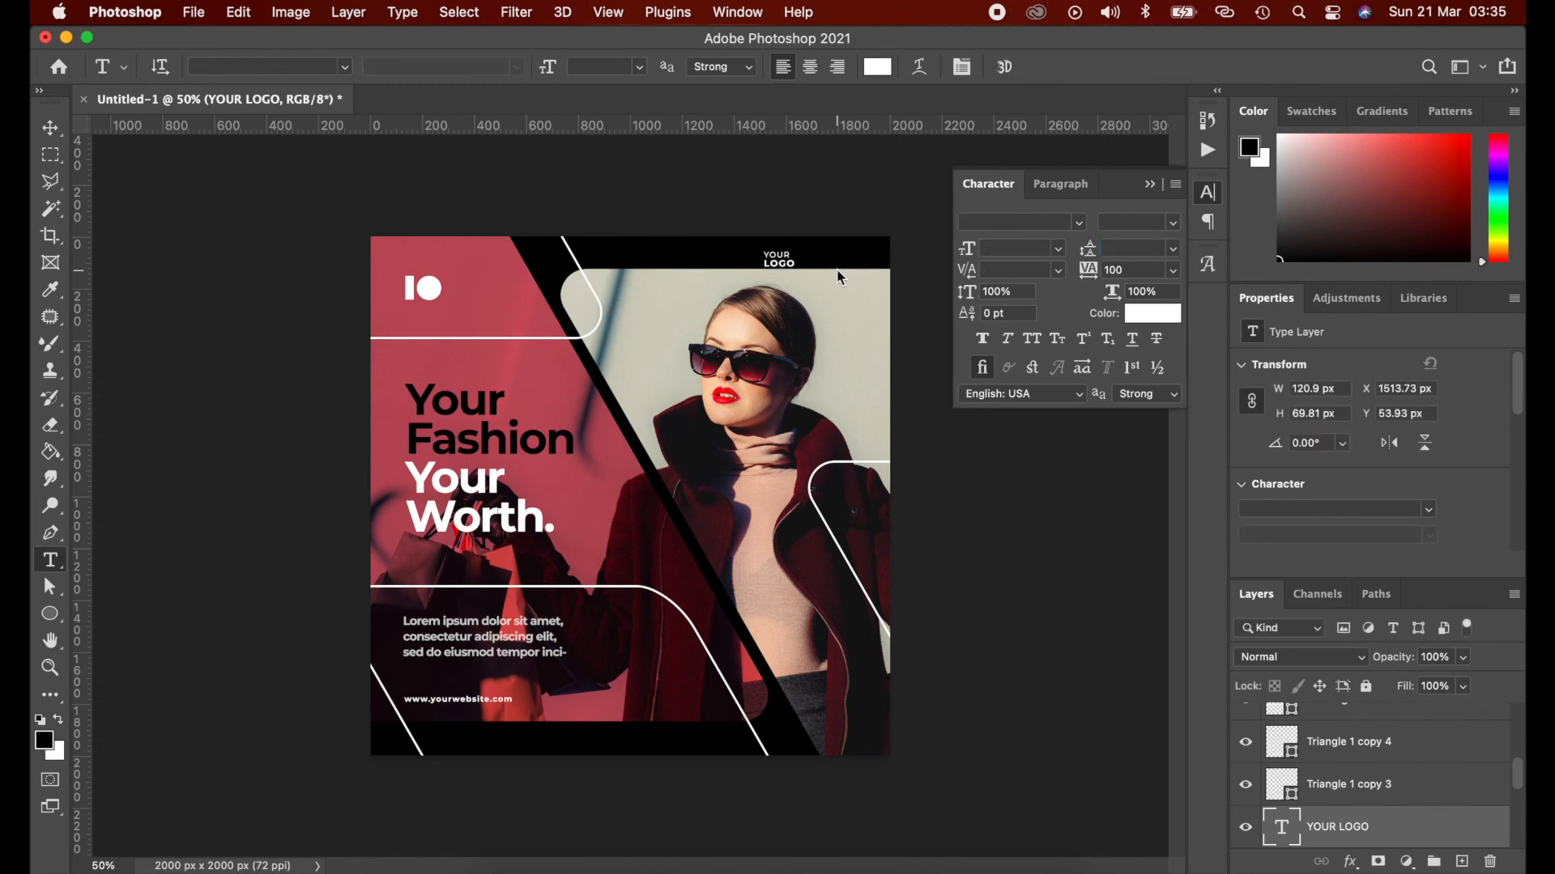
key("v")
left_click_drag(782, 271, 470, 299)
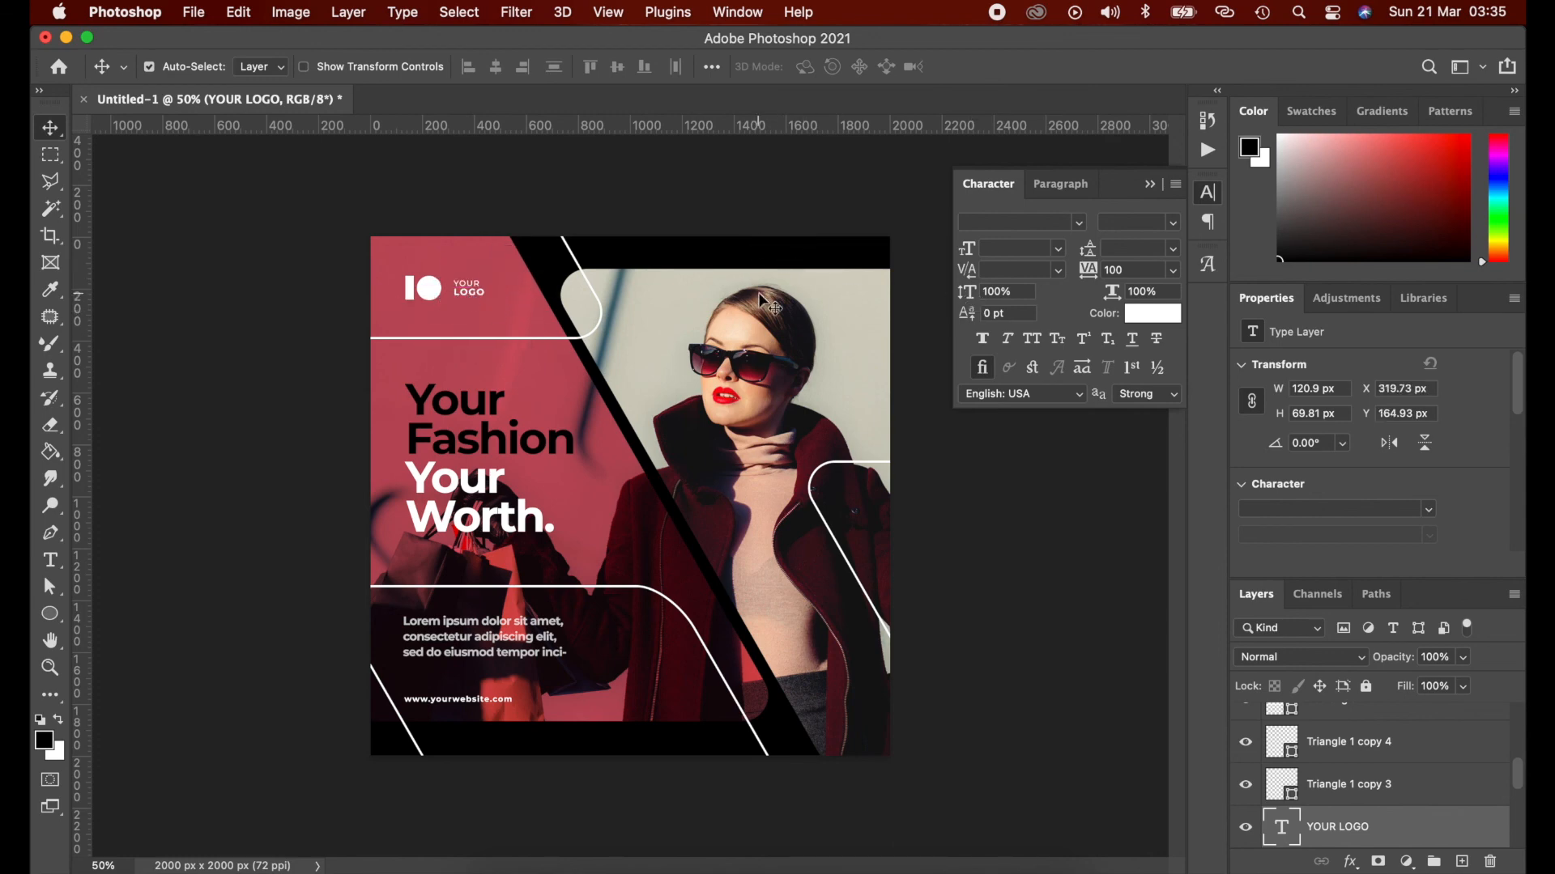
- Set the font size of the word "LOGO" in the logo text to 45 pt
double_click(465, 292)
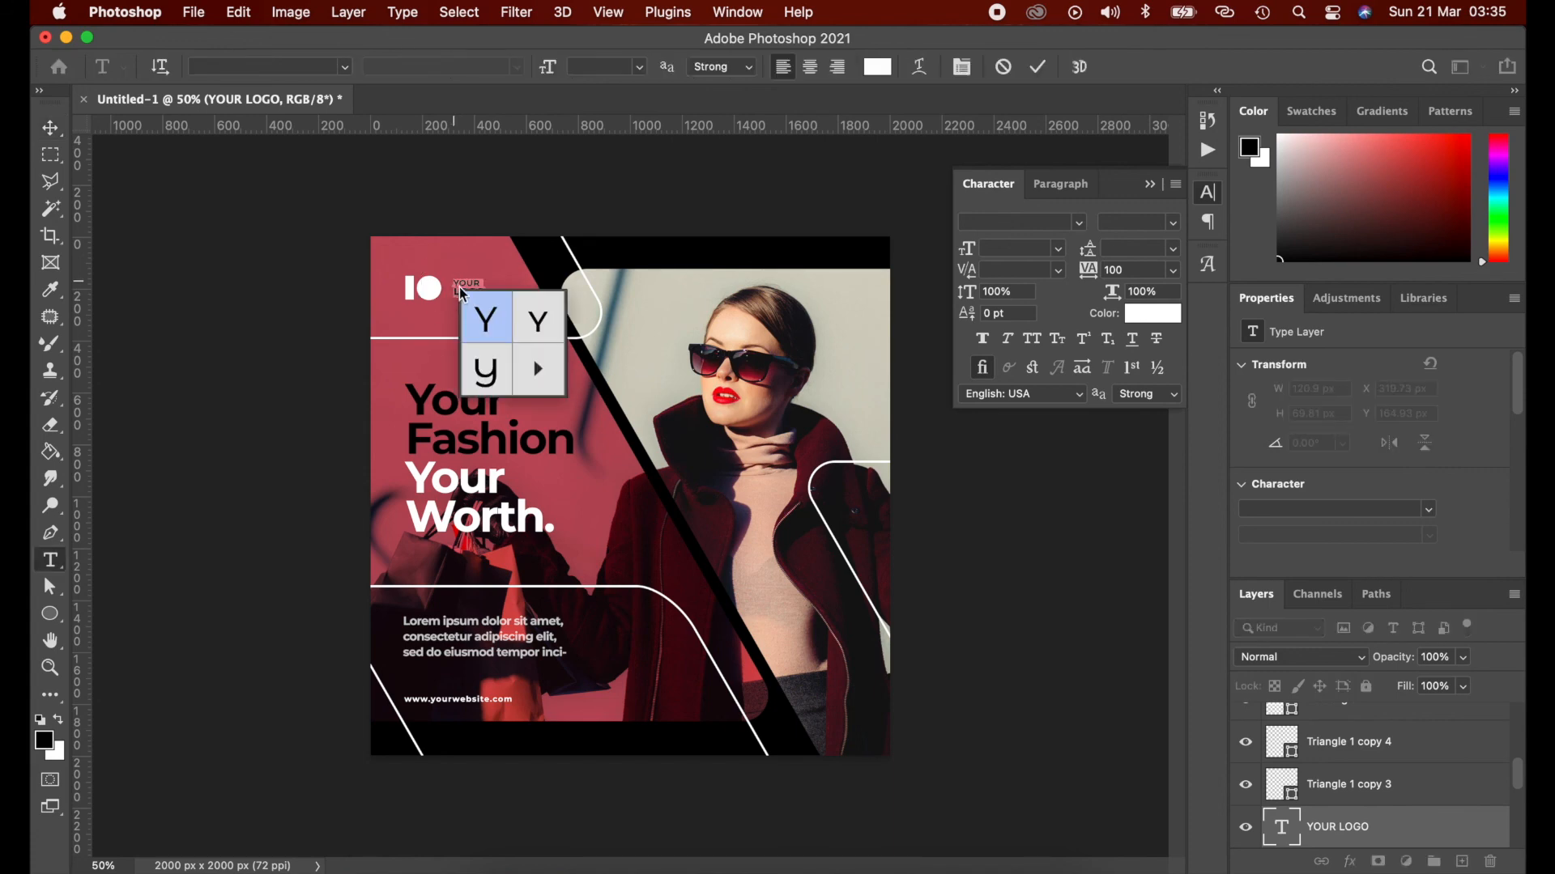
left_click(469, 287)
left_click(478, 293)
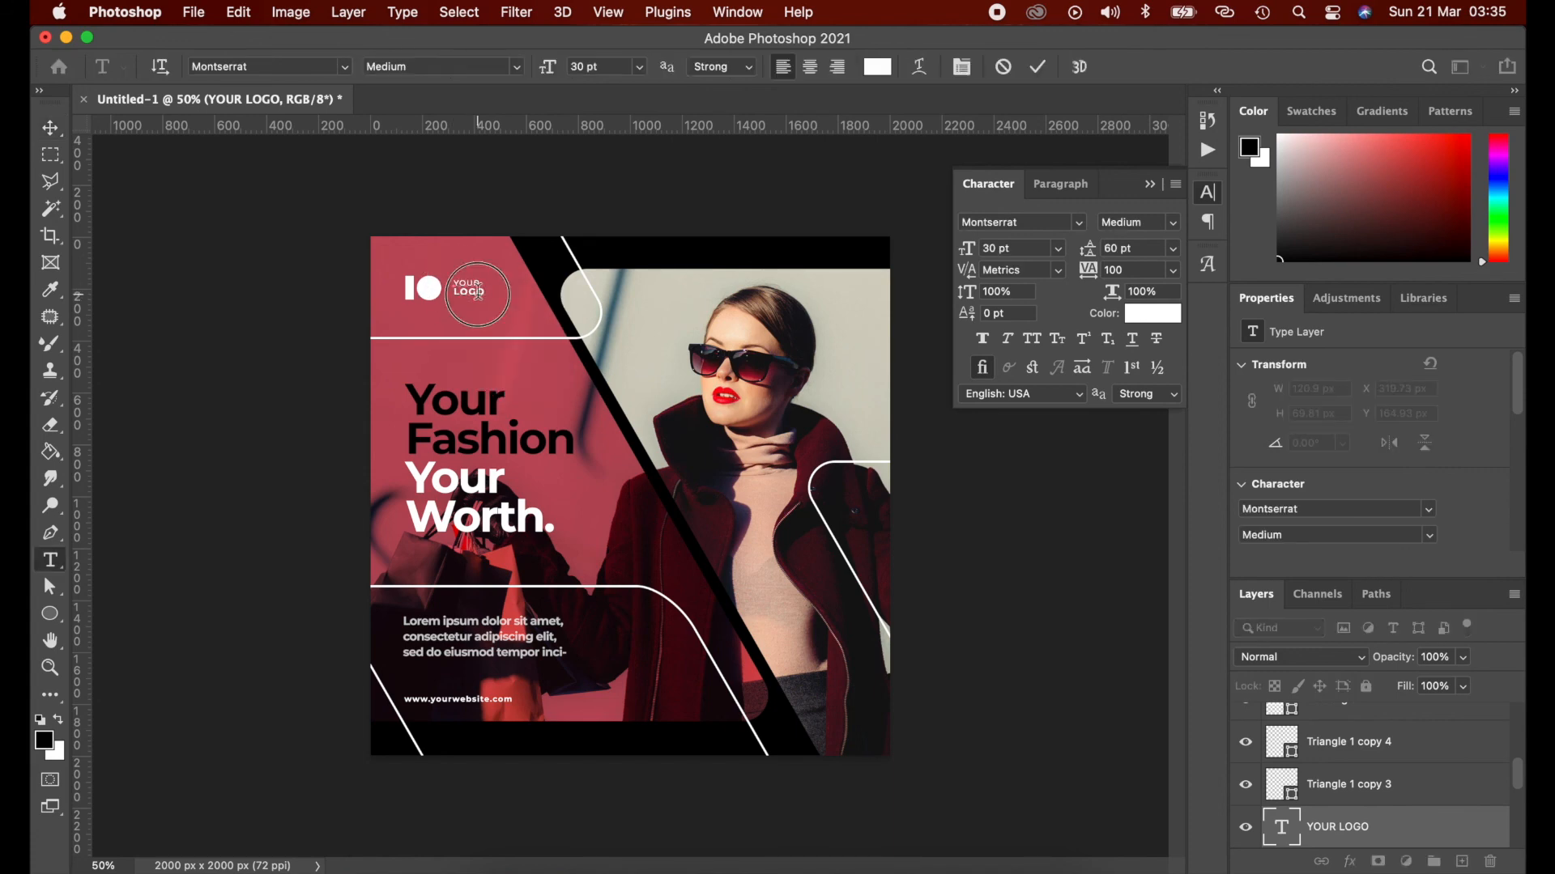
double_click(478, 293)
left_click_drag(997, 252, 949, 248)
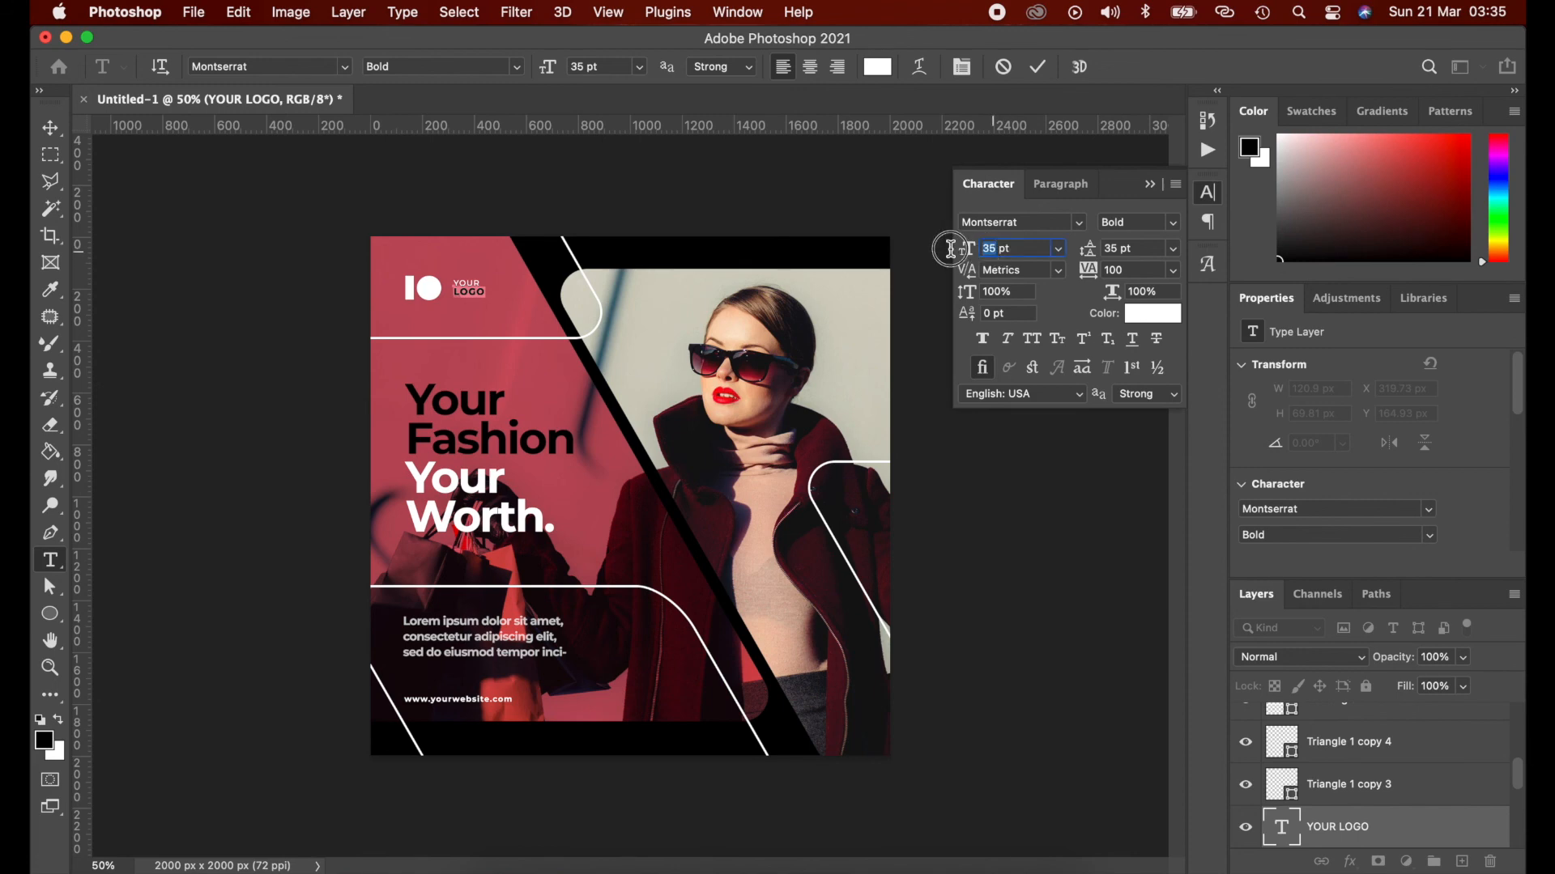
type("45")
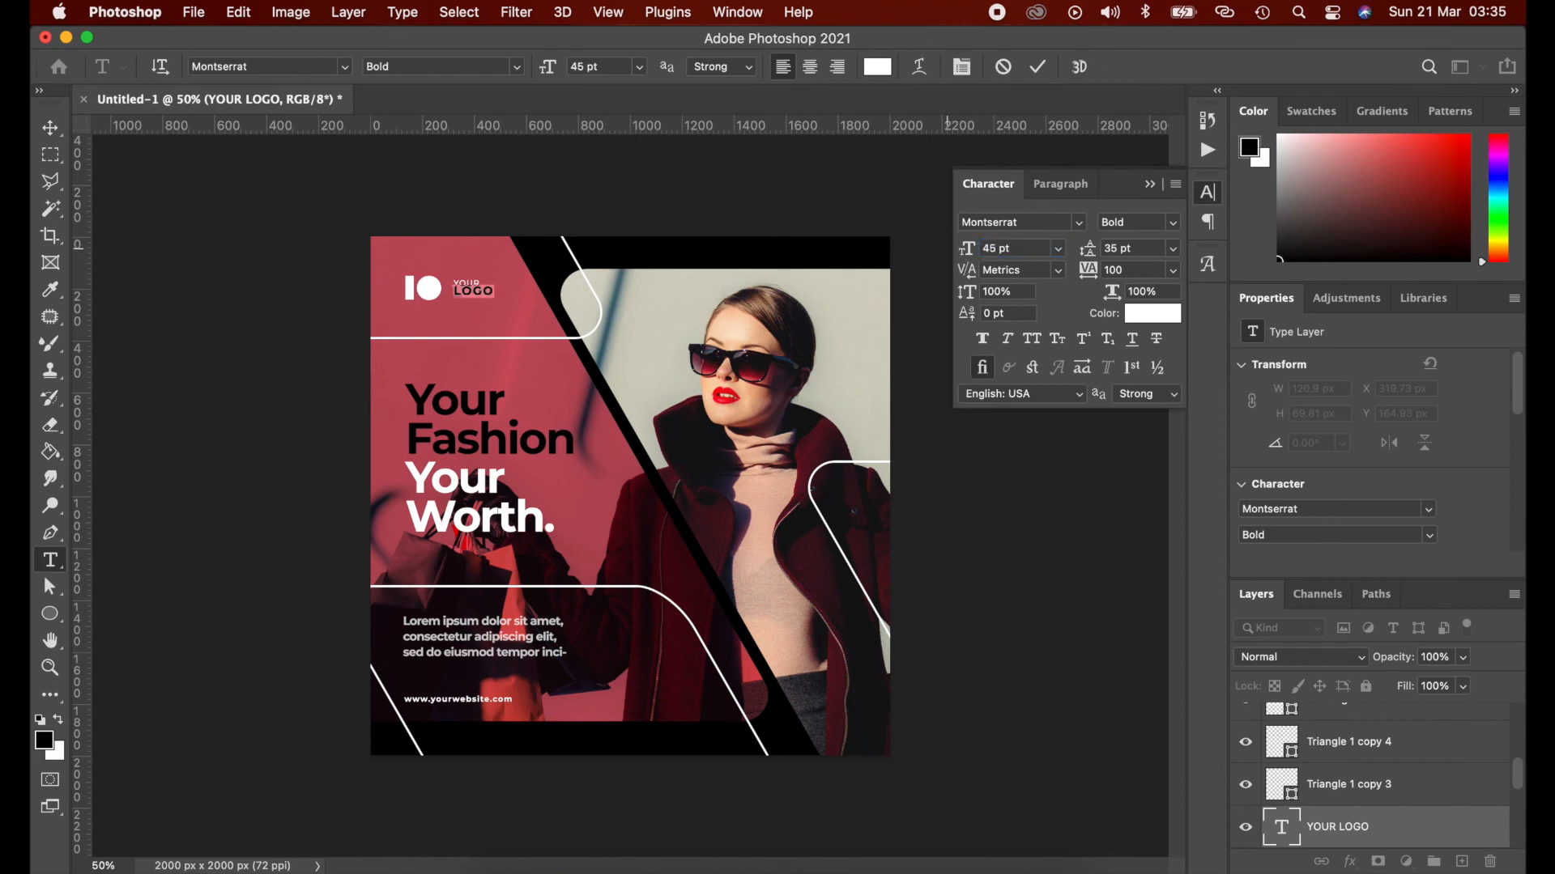
left_click(1037, 67)
key("v")
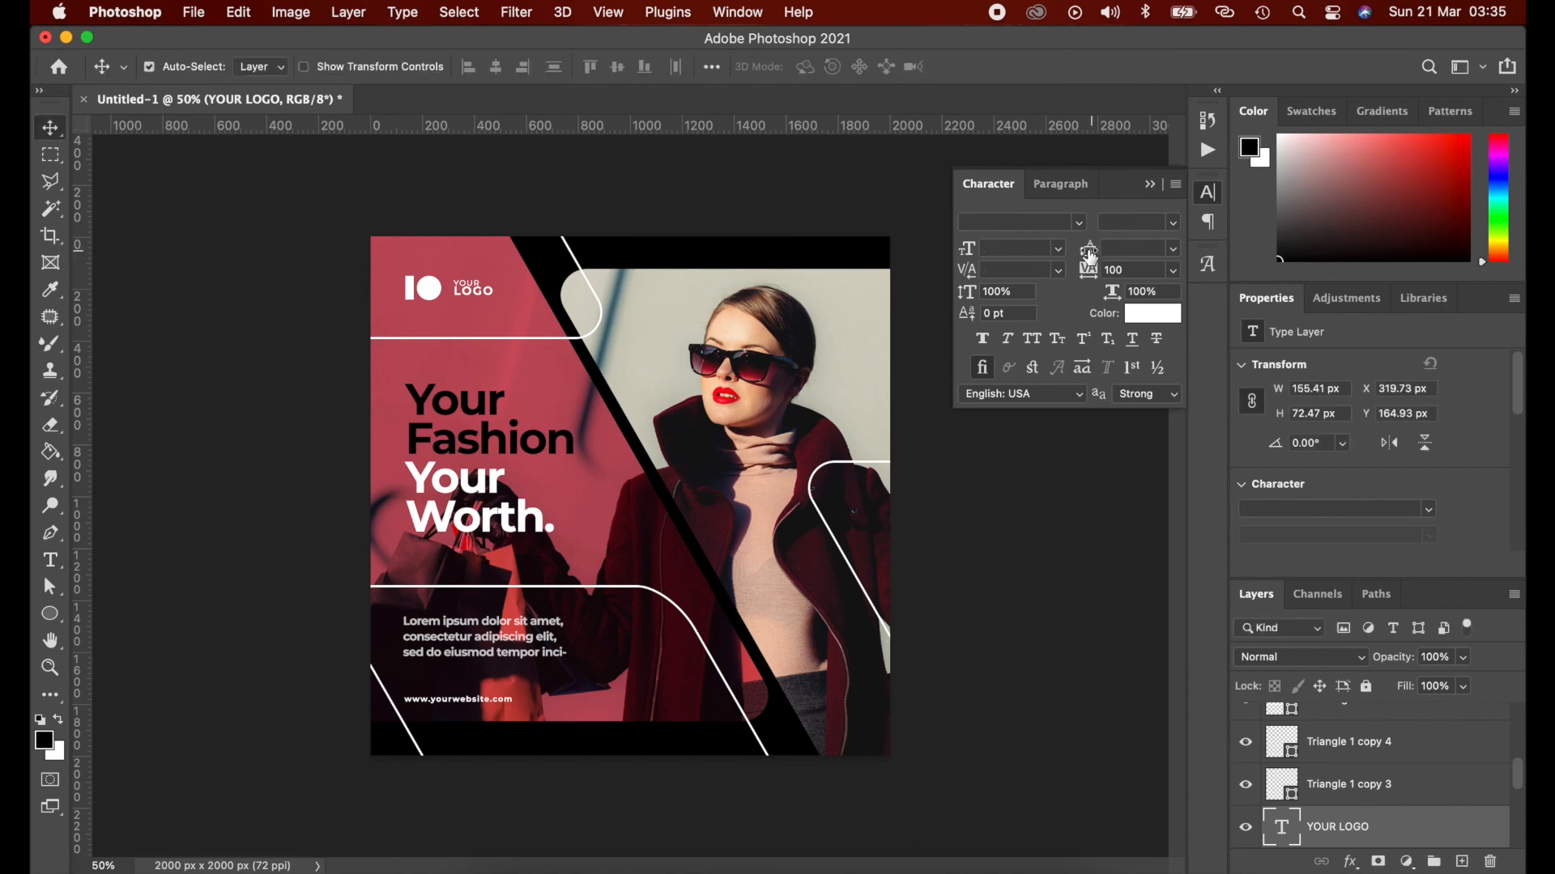
- Set the logo text's leading to 45 pt and nudge the text toward the logo mark, to about X 312 px
left_click_drag(1088, 251, 1133, 253)
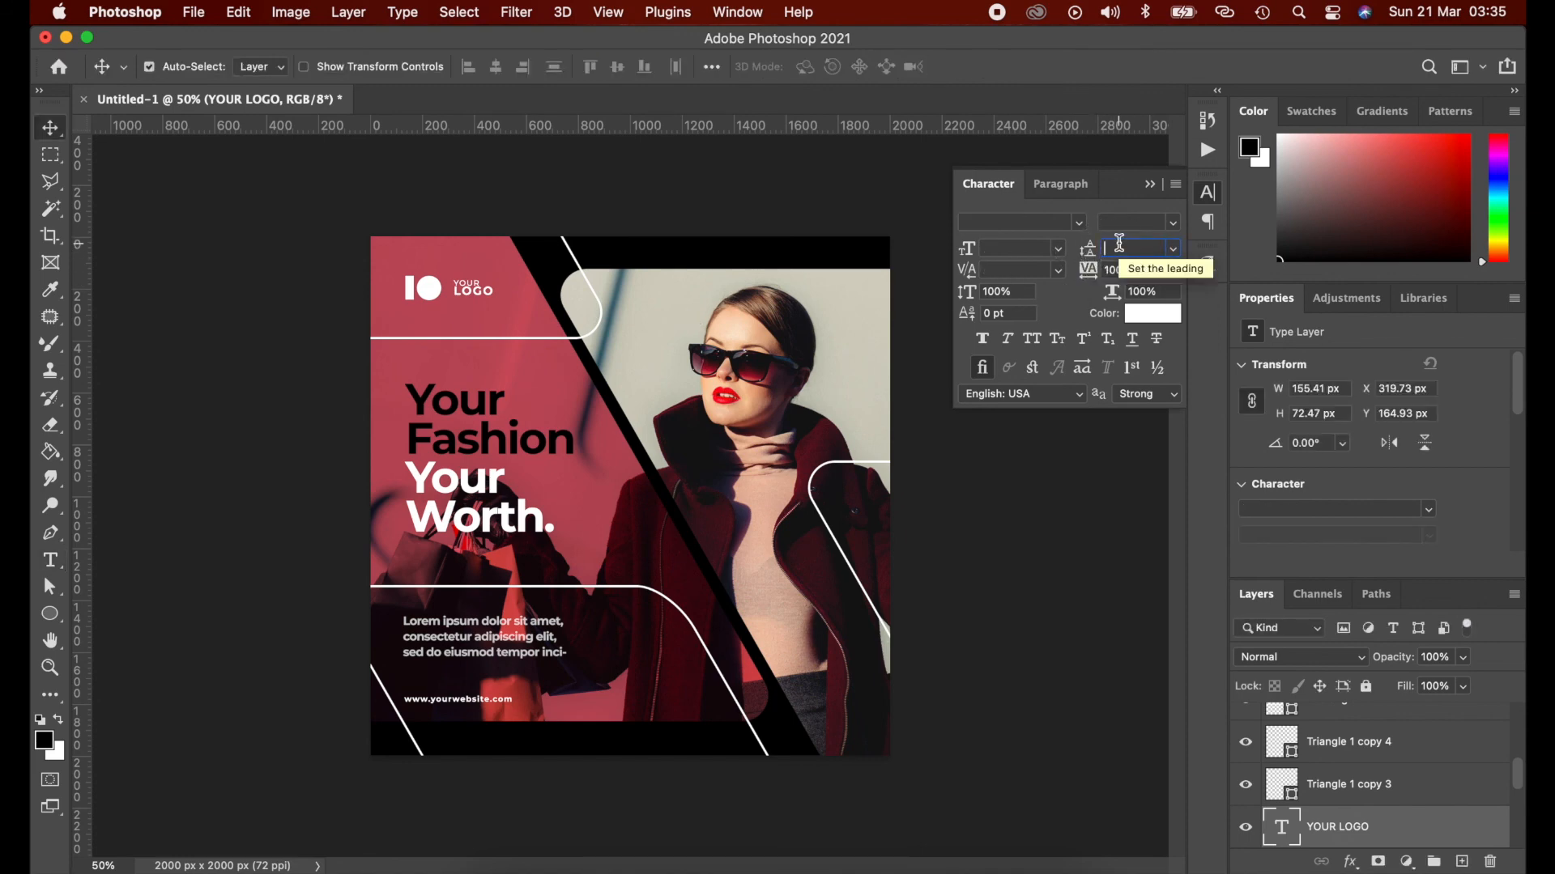
key("Return")
key("Left")
key("Left")
key("Left")
key("Left")
key("Left")
key("Left")
key("Left")
key("Left")
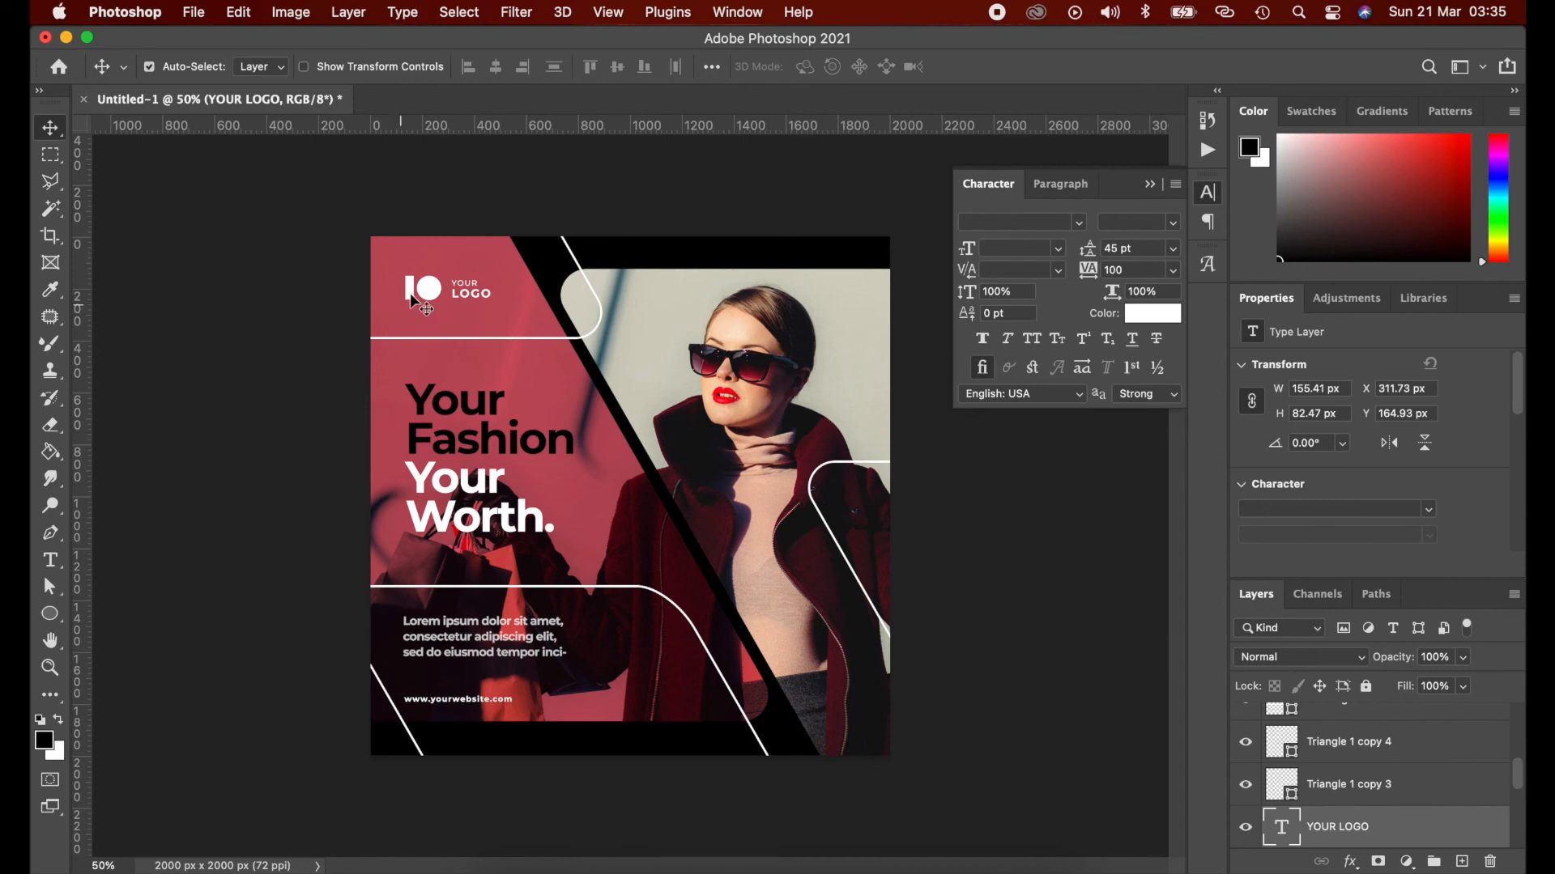
- Change the fill color of the circle in the logo mark to black
left_click(431, 287)
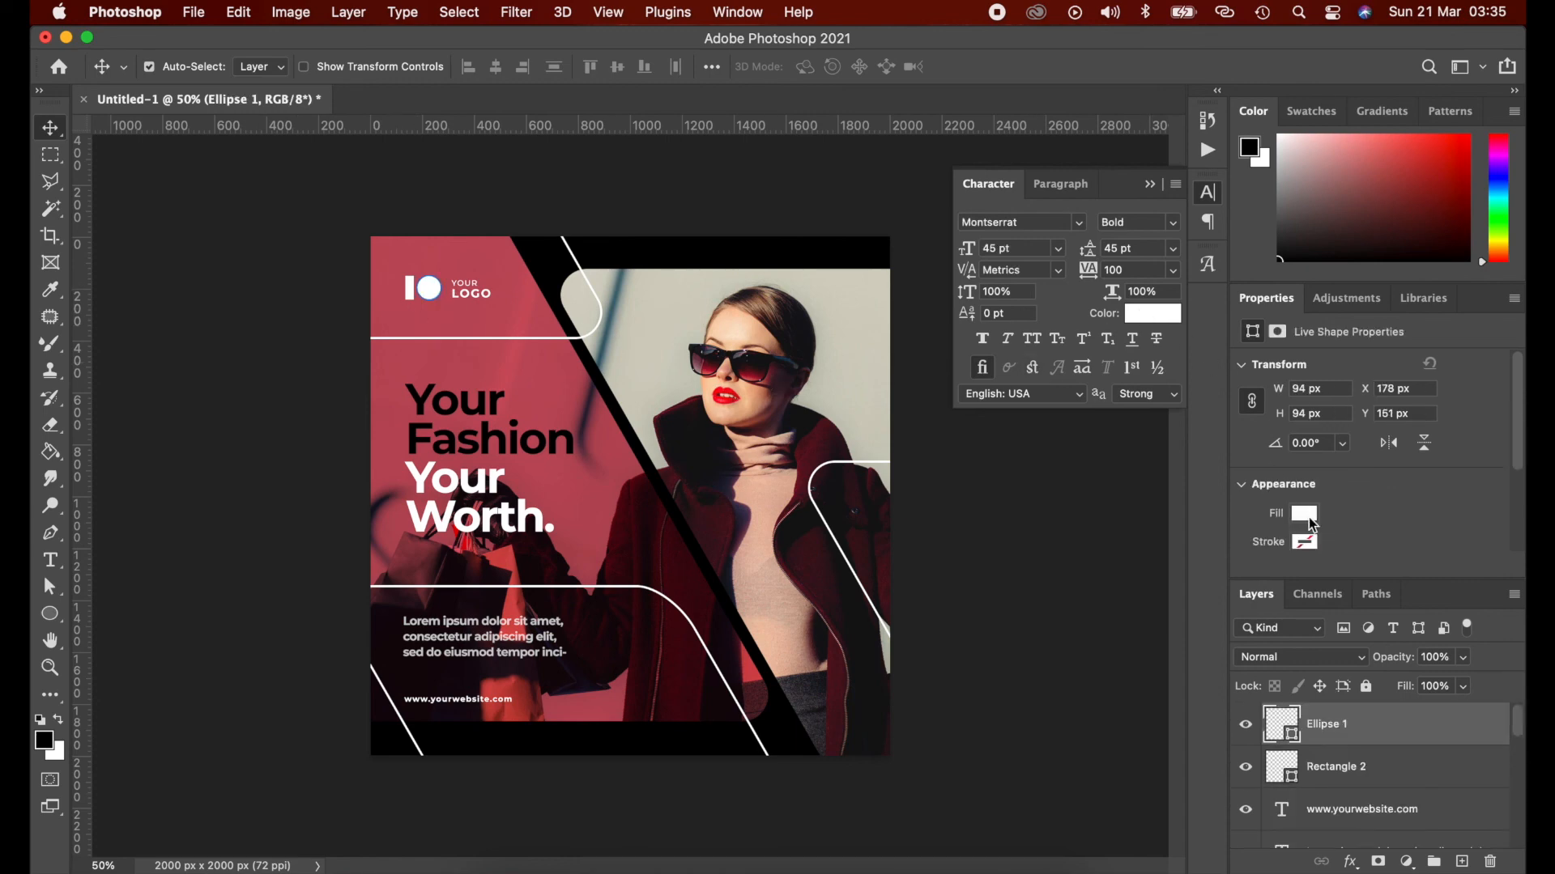
left_click(1309, 518)
left_click(1264, 620)
left_click(910, 500)
left_click(1022, 524)
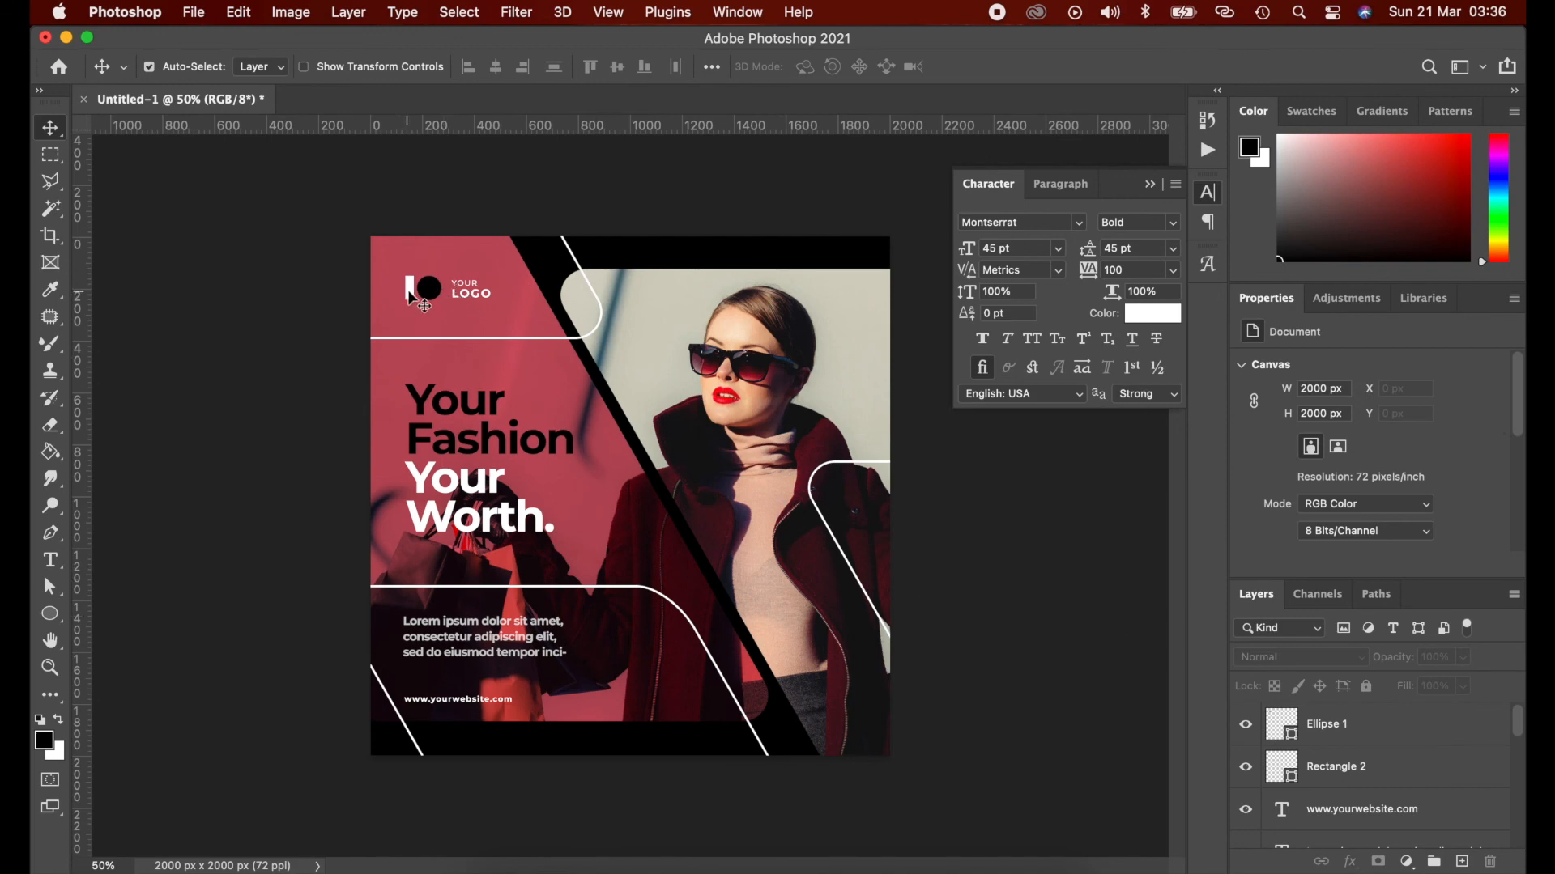
- Nudge the logo text slightly closer to the mark, to about X 310 px, and view the whole design without the character settings
left_click(467, 298)
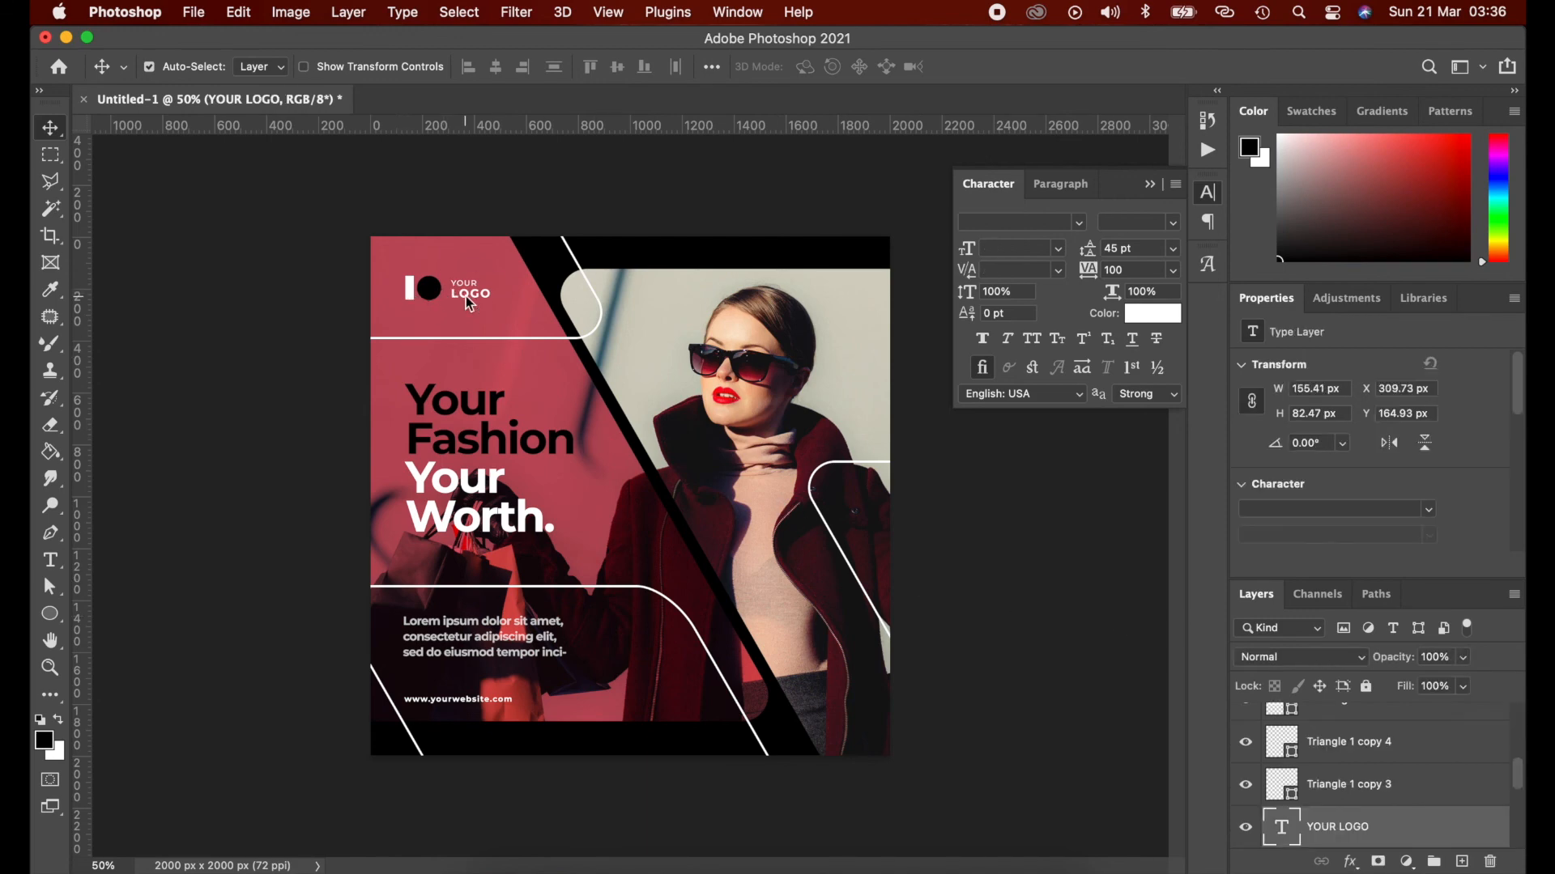
left_click(332, 502)
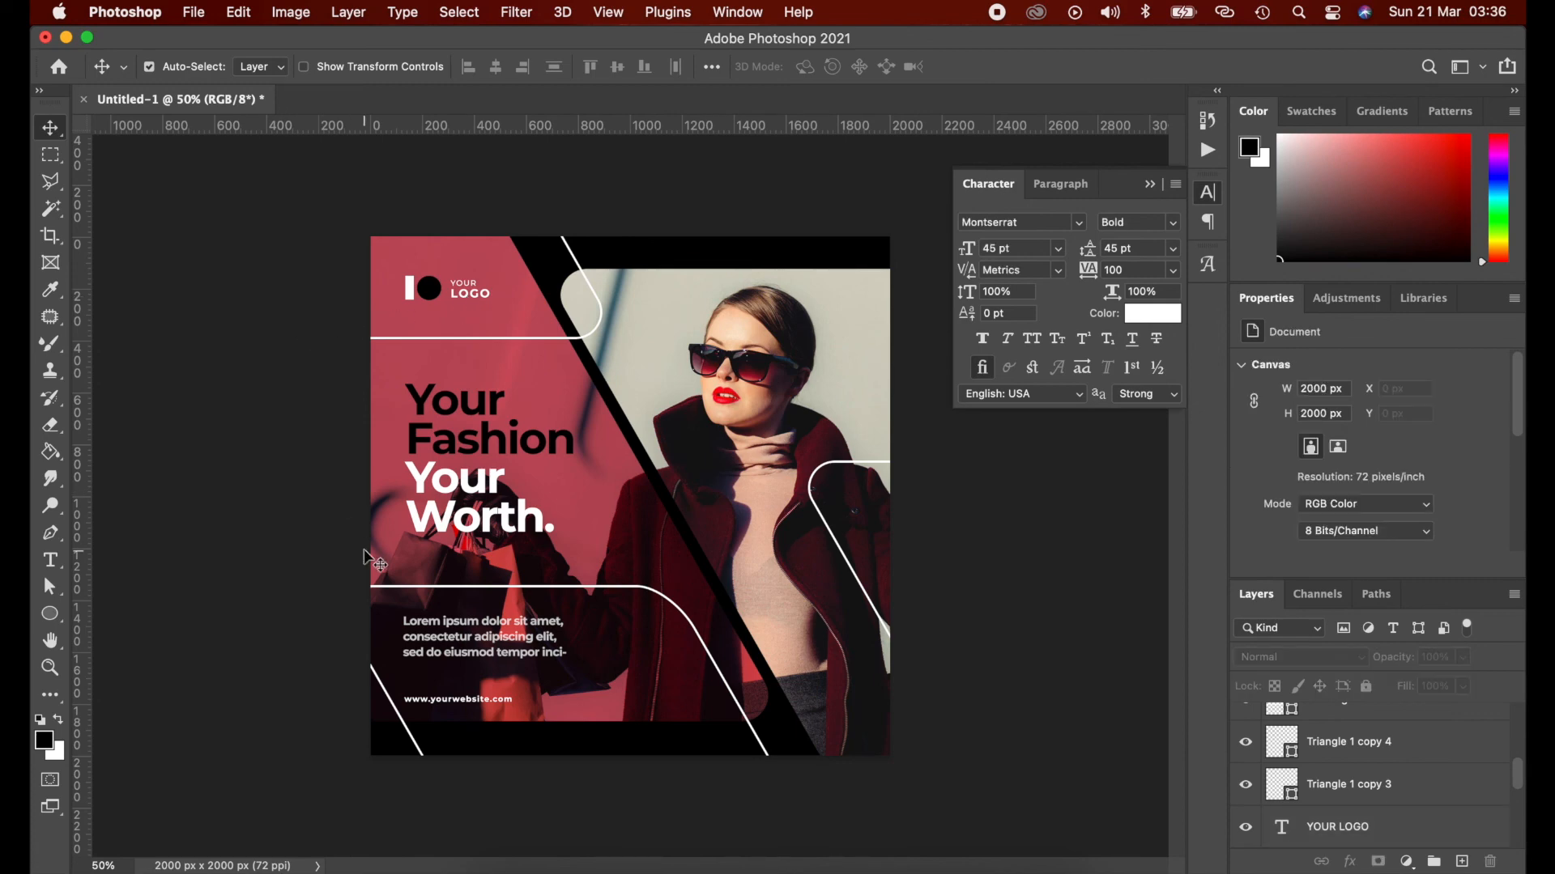
left_click(1150, 193)
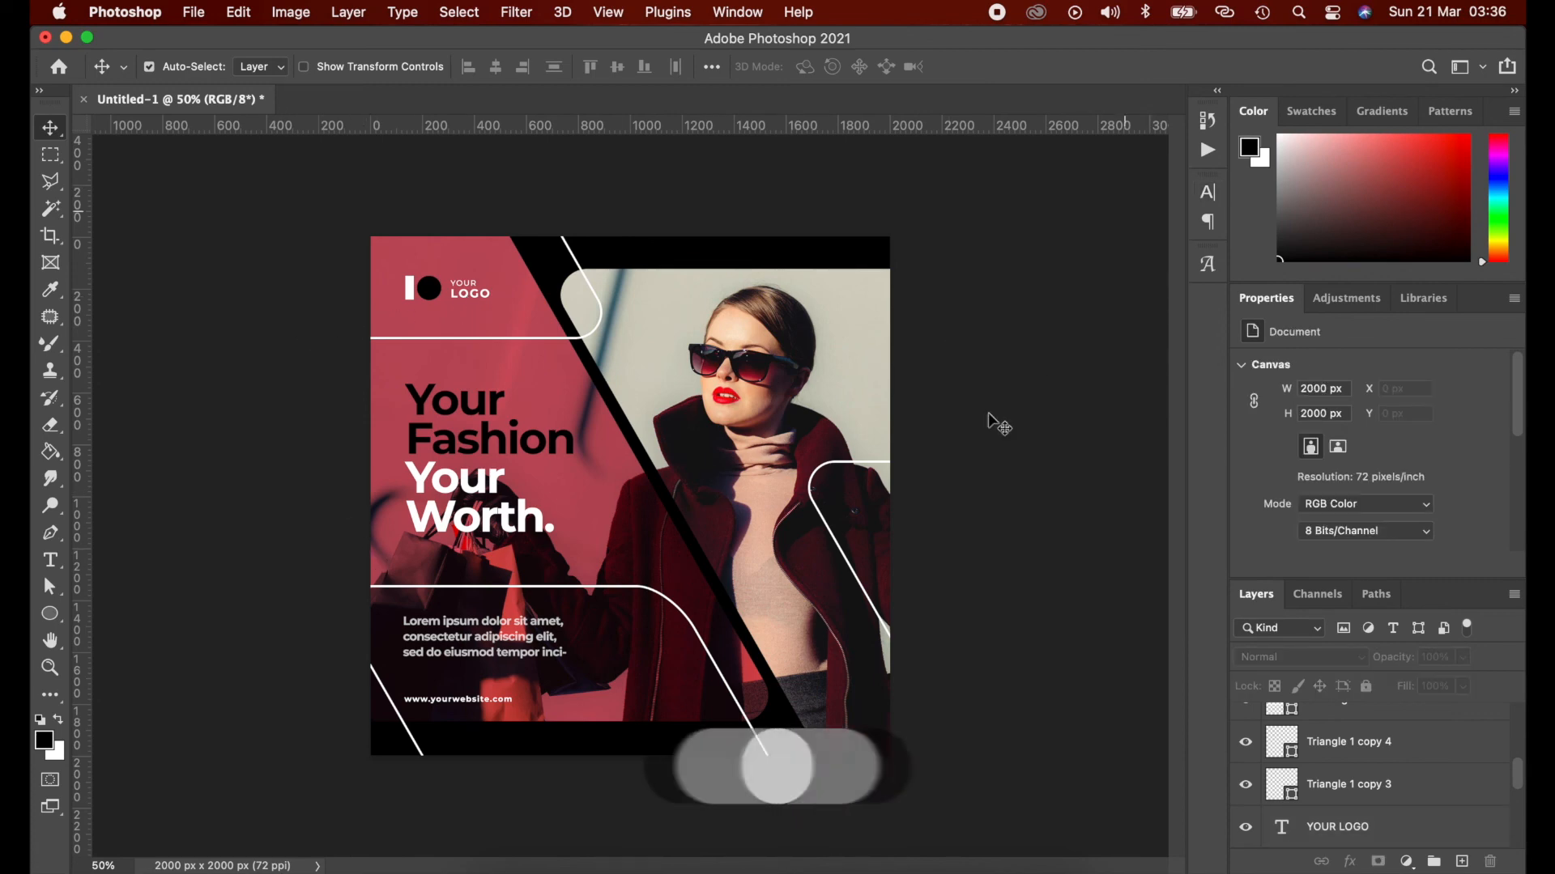
key("super+0")
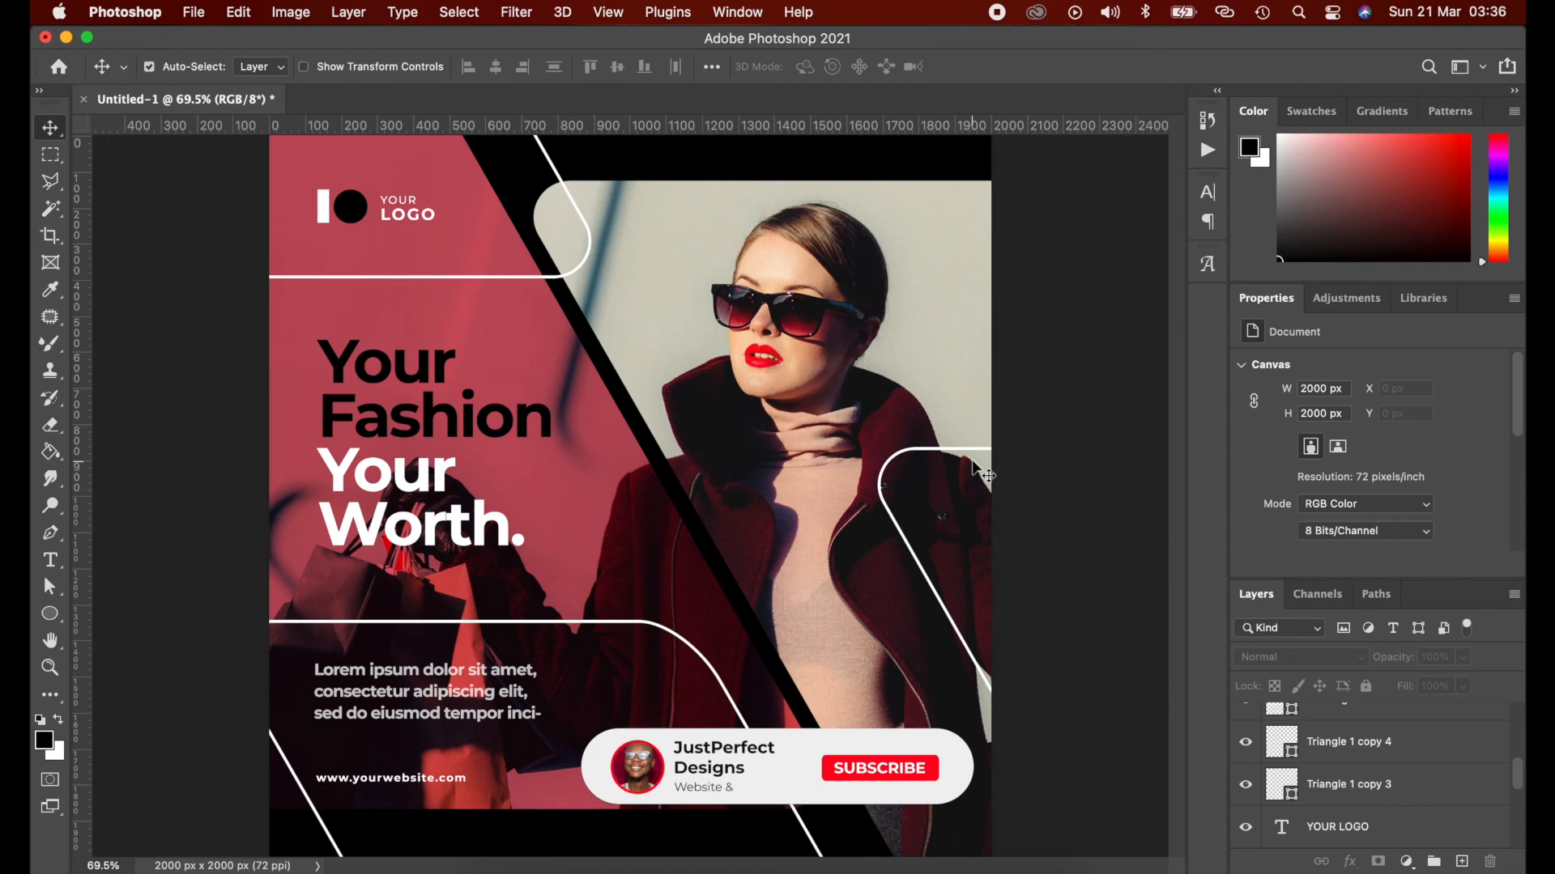
key("super+minus")
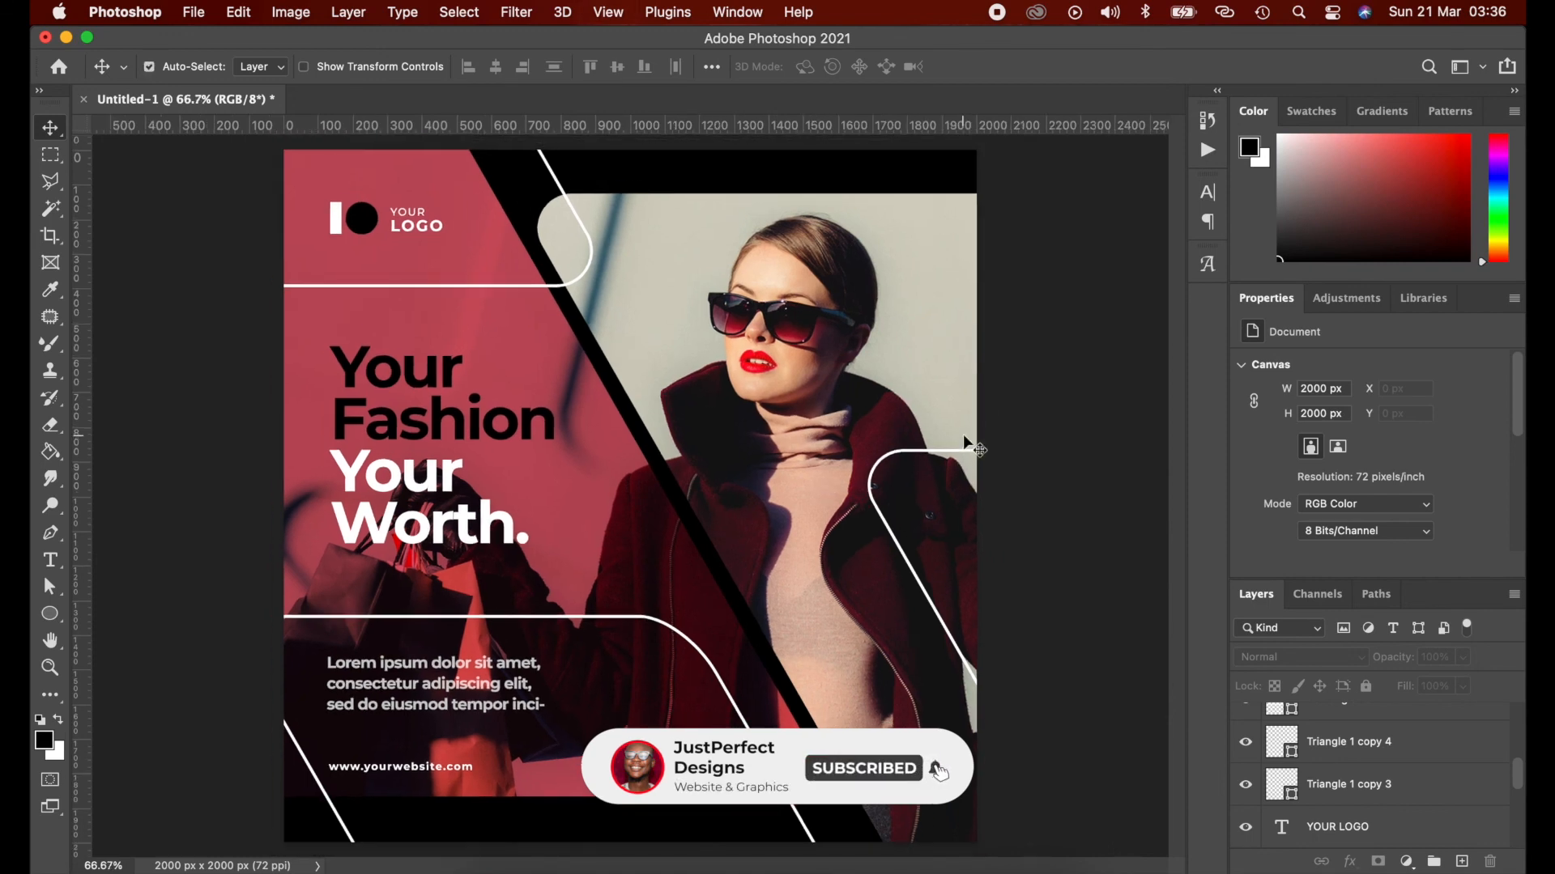